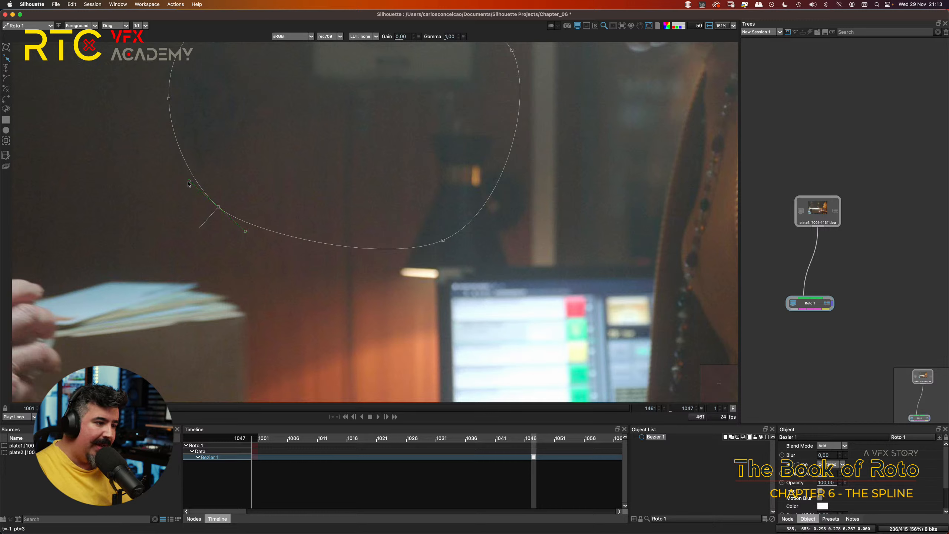
Step: Adjust both tangent handles of the Bezier shape's lower-left point and move that point slightly downward
{"action": "left_click_drag", "start_coordinate": [189, 181], "coordinate": [195, 188]}
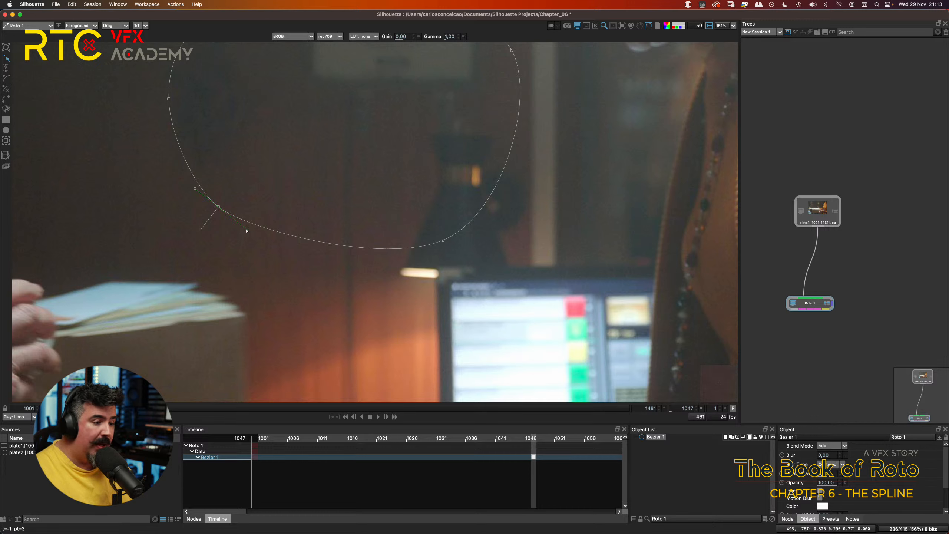
{"action": "mouse_move", "coordinate": [247, 231]}
{"action": "left_mouse_down"}
{"action": "mouse_move", "coordinate": [258, 227]}
{"action": "mouse_move", "coordinate": [233, 240]}
{"action": "mouse_move", "coordinate": [246, 248]}
{"action": "mouse_move", "coordinate": [241, 235]}
{"action": "left_mouse_up"}
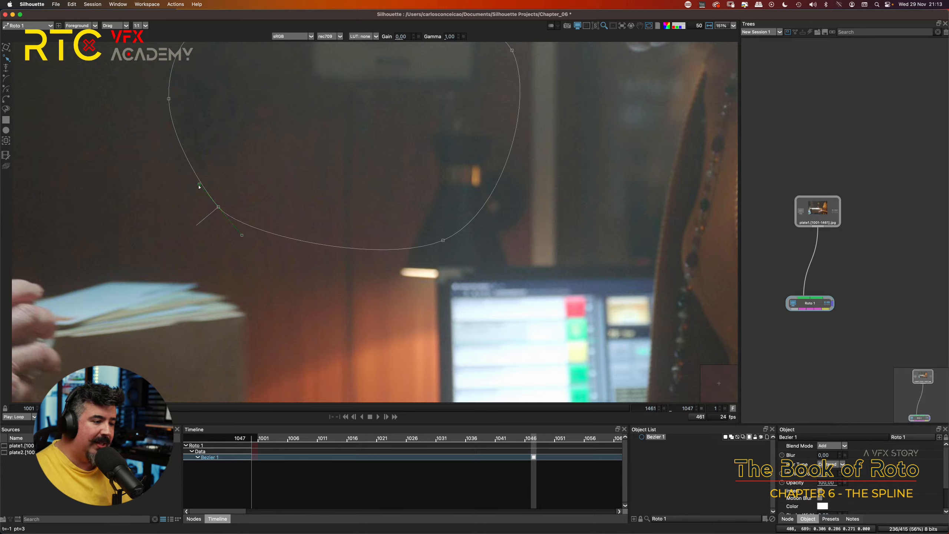
{"action": "mouse_move", "coordinate": [200, 184]}
{"action": "left_mouse_down"}
{"action": "mouse_move", "coordinate": [176, 155]}
{"action": "mouse_move", "coordinate": [192, 176]}
{"action": "mouse_move", "coordinate": [158, 193]}
{"action": "mouse_move", "coordinate": [174, 176]}
{"action": "mouse_move", "coordinate": [220, 171]}
{"action": "mouse_move", "coordinate": [189, 184]}
{"action": "left_mouse_up"}
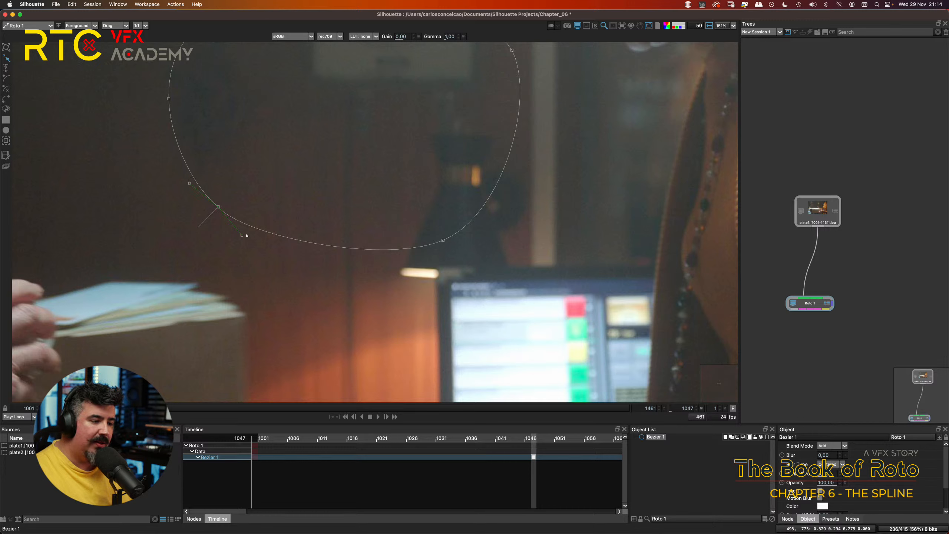
{"action": "left_click_drag", "start_coordinate": [241, 235], "coordinate": [249, 232]}
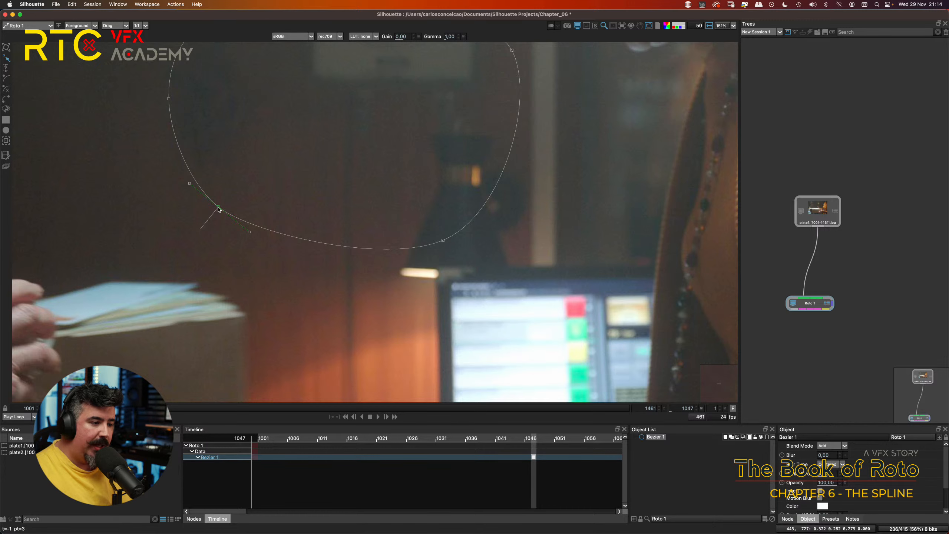
{"action": "left_click_drag", "start_coordinate": [219, 207], "coordinate": [213, 226]}
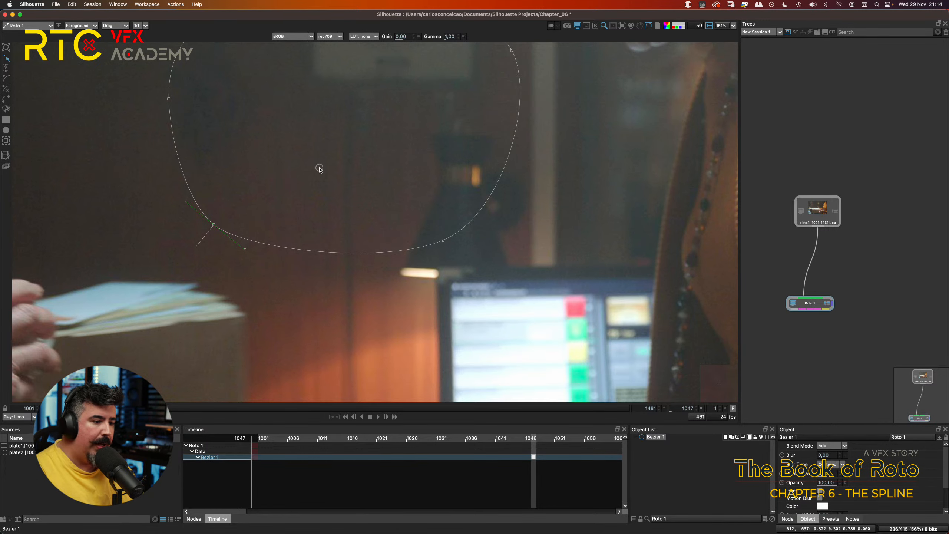
Step: Start a new Bezier shape tracing the outer edge of the woman's cardigan from the shoulder down the upper sleeve
{"action": "scroll", "coordinate": [284, 228], "scroll_direction": "up", "scroll_amount": 5}
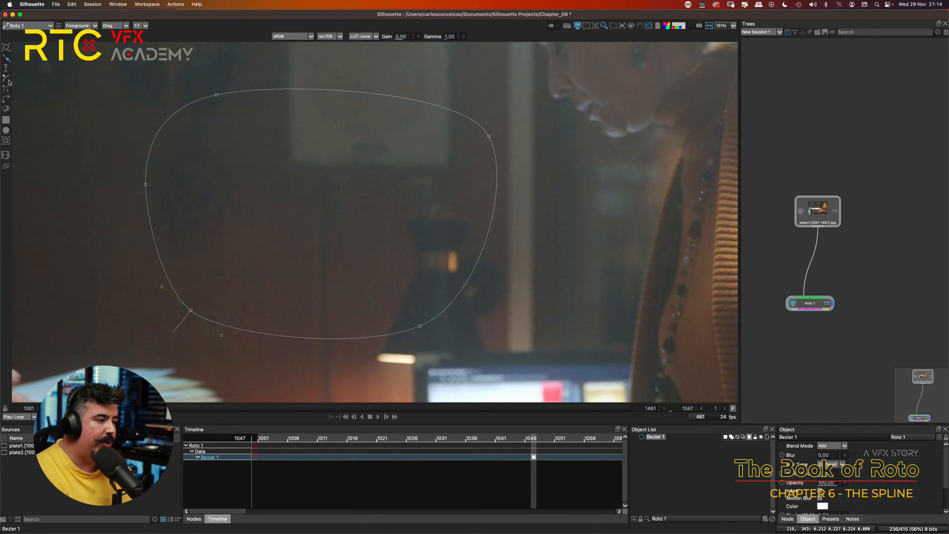
{"action": "left_click", "coordinate": [6, 99]}
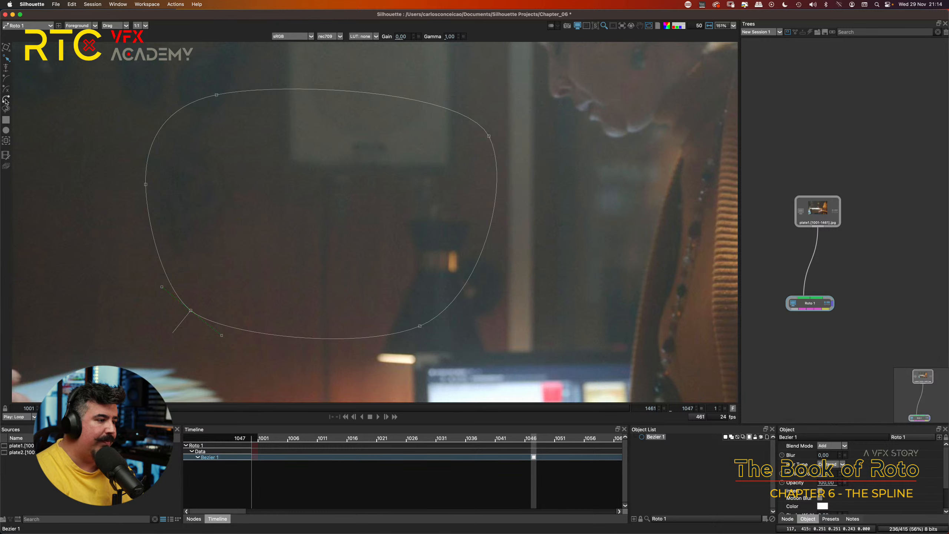
{"action": "scroll", "coordinate": [408, 206], "scroll_direction": "right", "scroll_amount": 10}
{"action": "scroll", "coordinate": [409, 206], "scroll_direction": "right", "scroll_amount": 2}
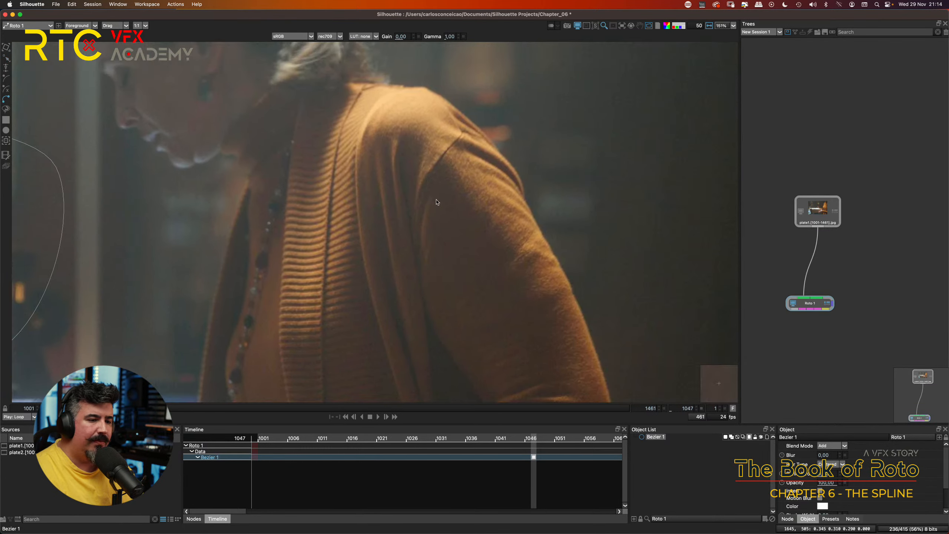
{"action": "left_click_drag", "start_coordinate": [480, 129], "coordinate": [523, 191]}
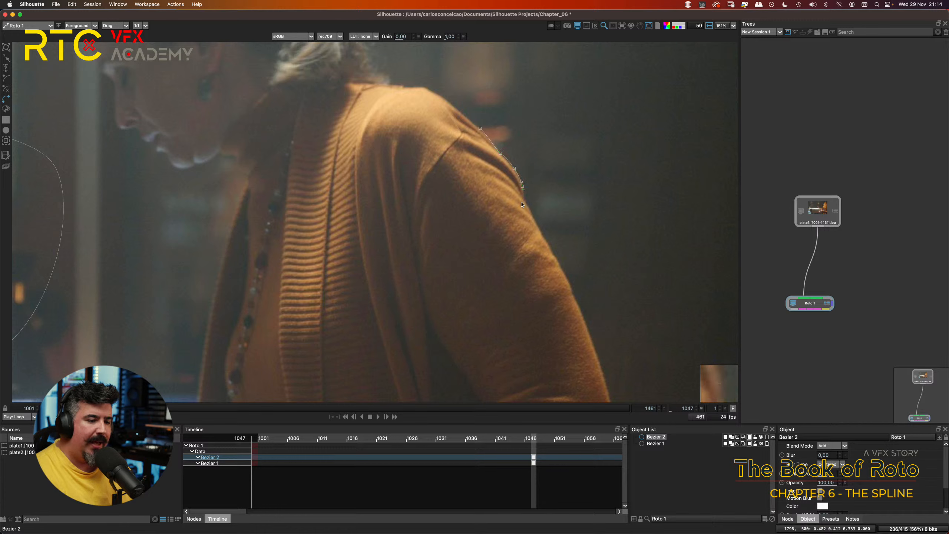
{"action": "scroll", "coordinate": [517, 202], "scroll_direction": "up", "scroll_amount": 5}
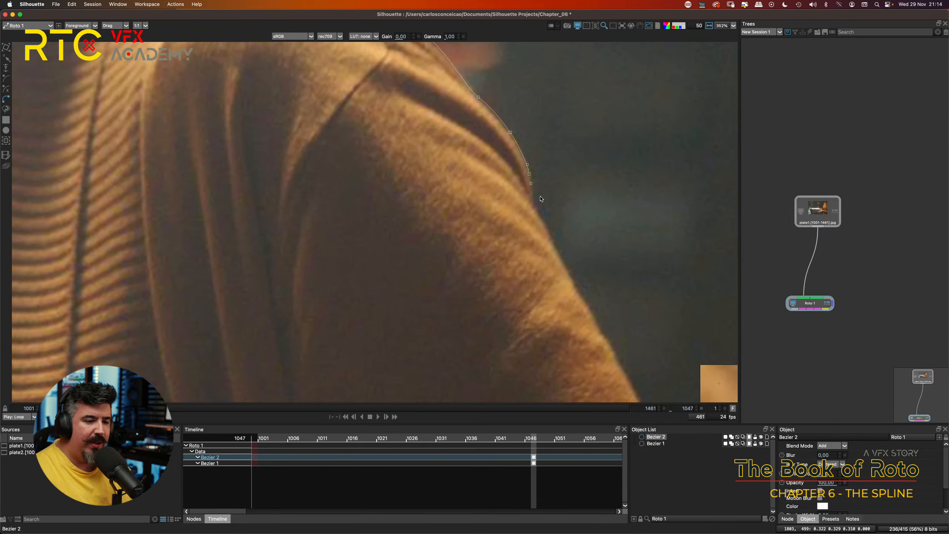
{"action": "left_click_drag", "start_coordinate": [534, 205], "coordinate": [537, 208]}
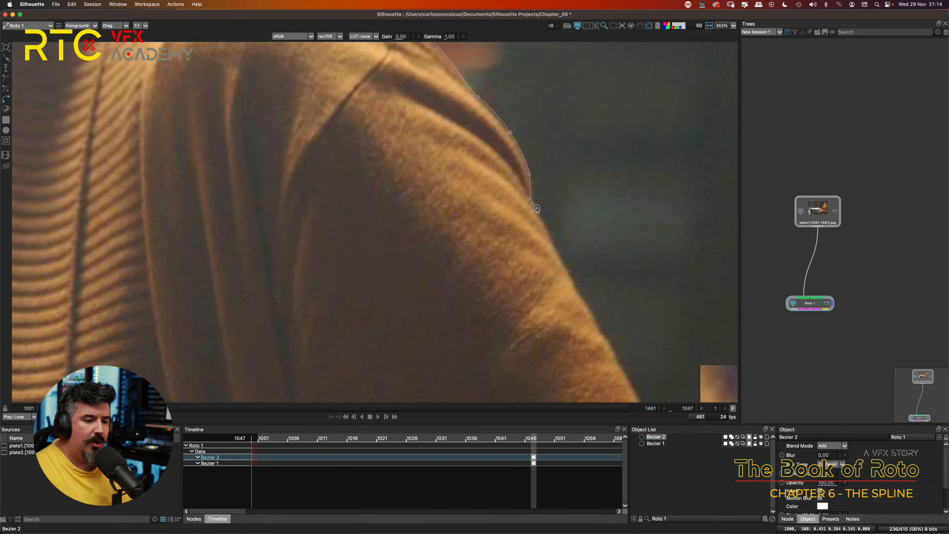
{"action": "left_click_drag", "start_coordinate": [562, 262], "coordinate": [567, 268]}
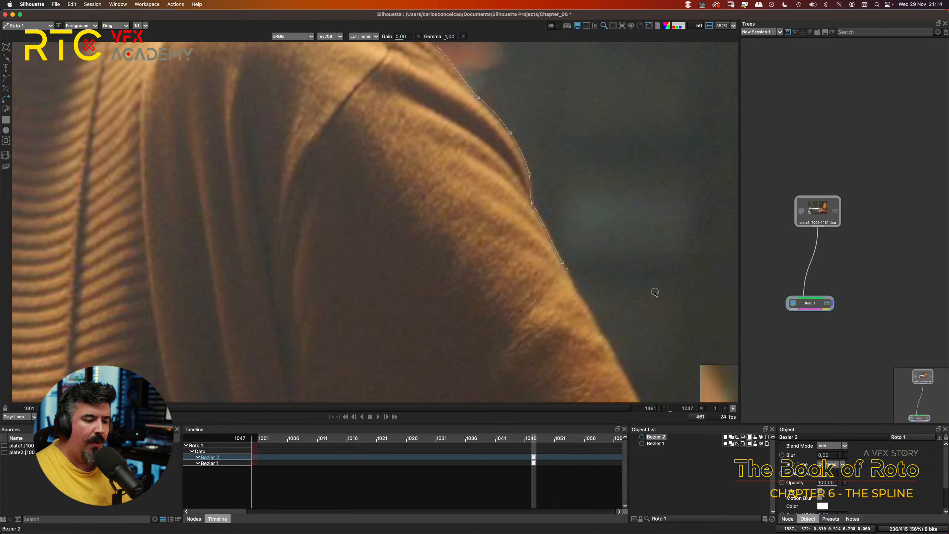
{"action": "left_click_drag", "start_coordinate": [655, 292], "coordinate": [606, 175]}
{"action": "left_click_drag", "start_coordinate": [543, 198], "coordinate": [582, 269]}
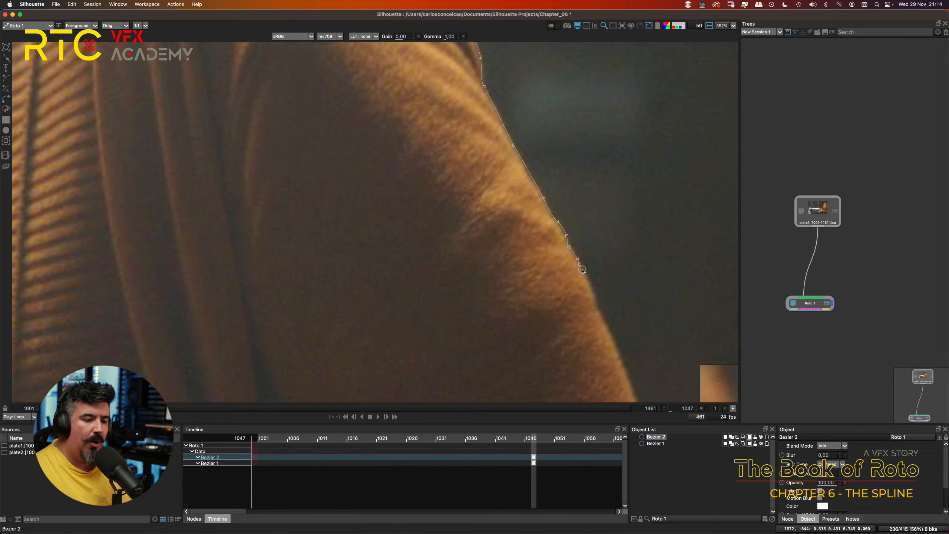
Step: Close the sleeve shape with three points across the inner sleeve and shift its top point down along the shoulder edge
{"action": "scroll", "coordinate": [583, 270], "scroll_direction": "down", "scroll_amount": 4}
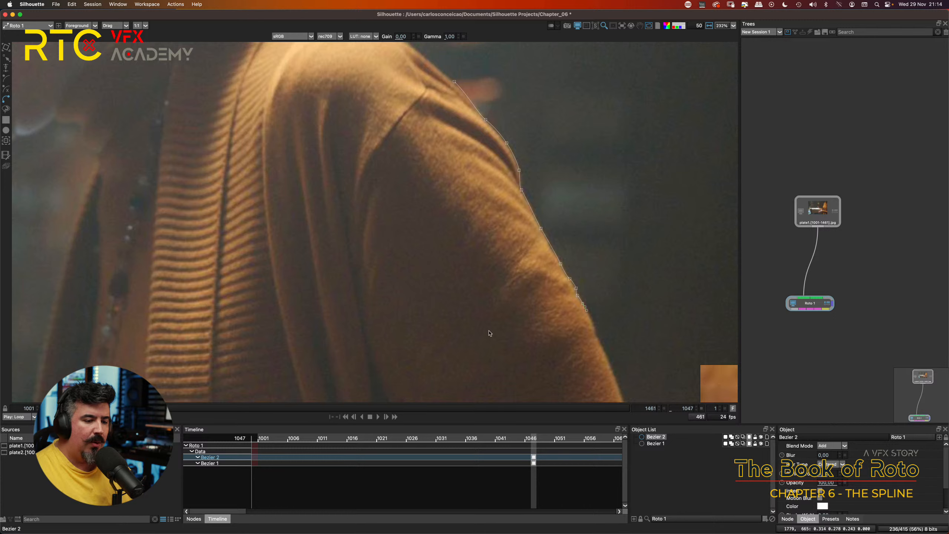
{"action": "left_click", "coordinate": [433, 339]}
{"action": "left_click", "coordinate": [358, 244]}
{"action": "left_click", "coordinate": [409, 154]}
{"action": "left_click", "coordinate": [454, 82]}
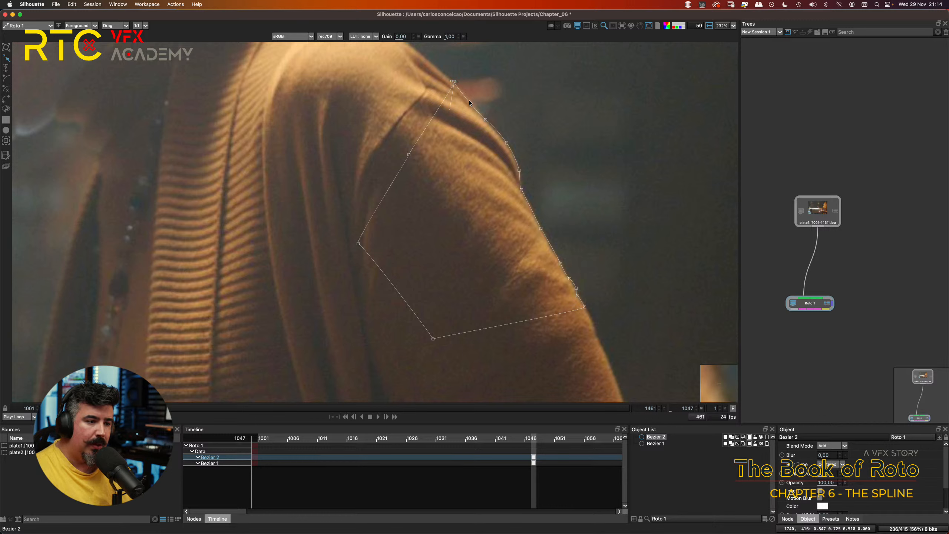
{"action": "left_click_drag", "start_coordinate": [454, 82], "coordinate": [467, 97]}
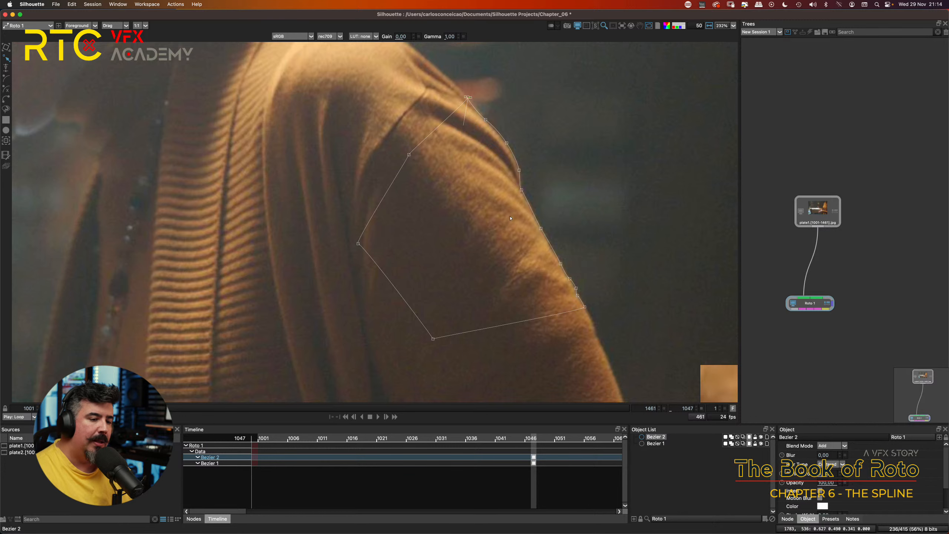
Step: Fine-tune the tangent handles of the sleeve shape's point on the shoulder curve to follow the cardigan edge
{"action": "key", "text": "t"}
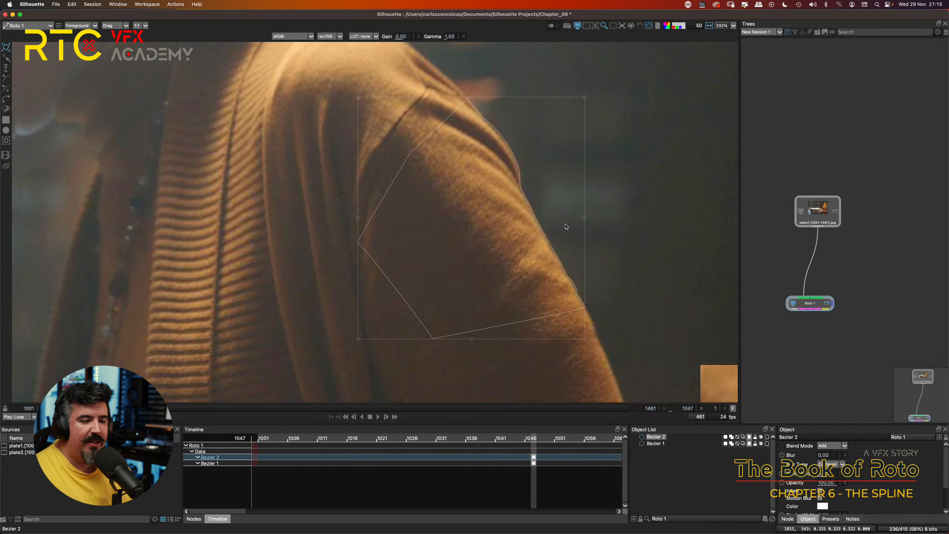
{"action": "left_click_drag", "start_coordinate": [564, 225], "coordinate": [564, 243]}
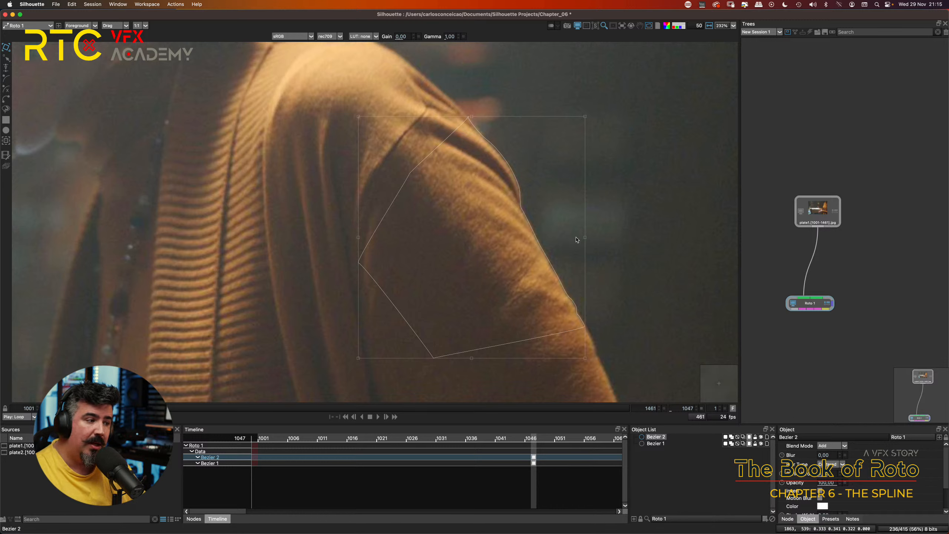
{"action": "left_click", "coordinate": [525, 222]}
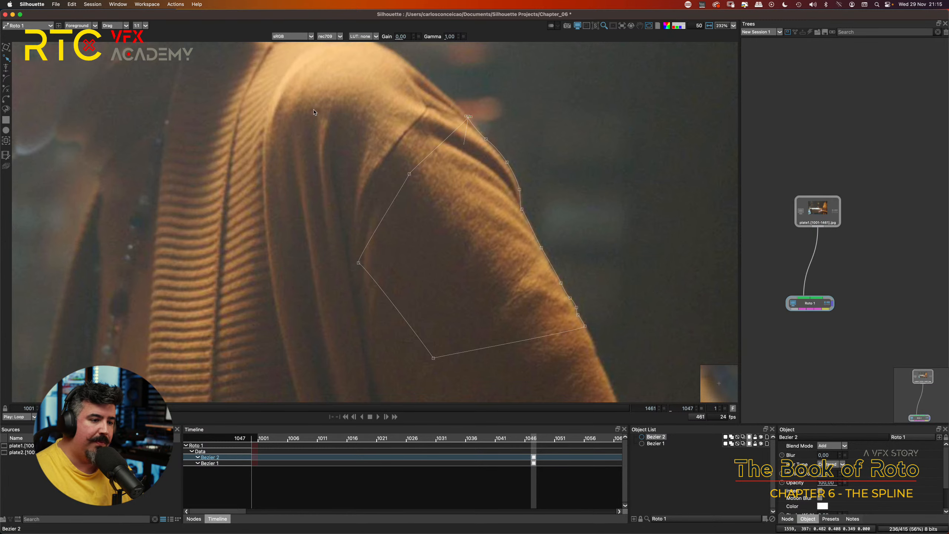
{"action": "scroll", "coordinate": [559, 256], "scroll_direction": "up", "scroll_amount": 2}
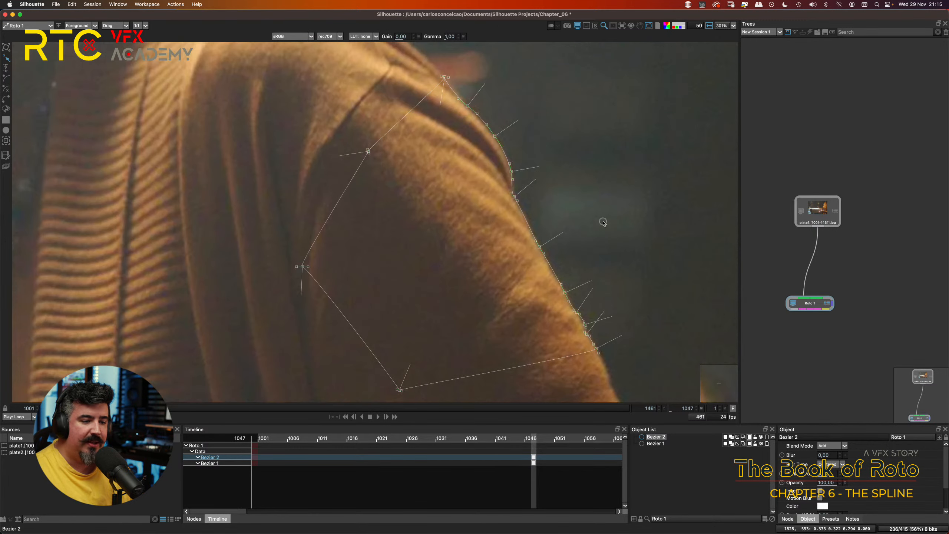
{"action": "scroll", "coordinate": [603, 223], "scroll_direction": "up", "scroll_amount": 2}
{"action": "scroll", "coordinate": [538, 202], "scroll_direction": "up", "scroll_amount": 2}
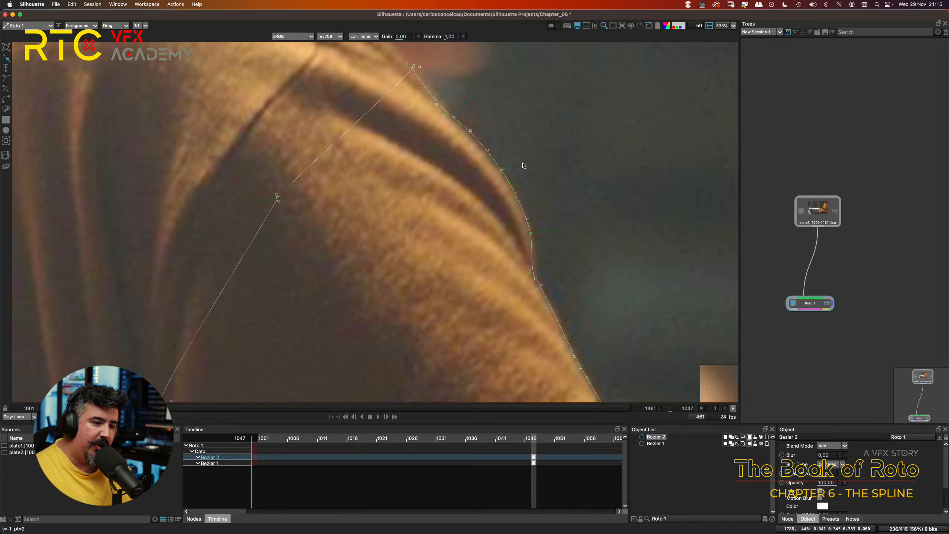
{"action": "left_click_drag", "start_coordinate": [501, 170], "coordinate": [515, 193]}
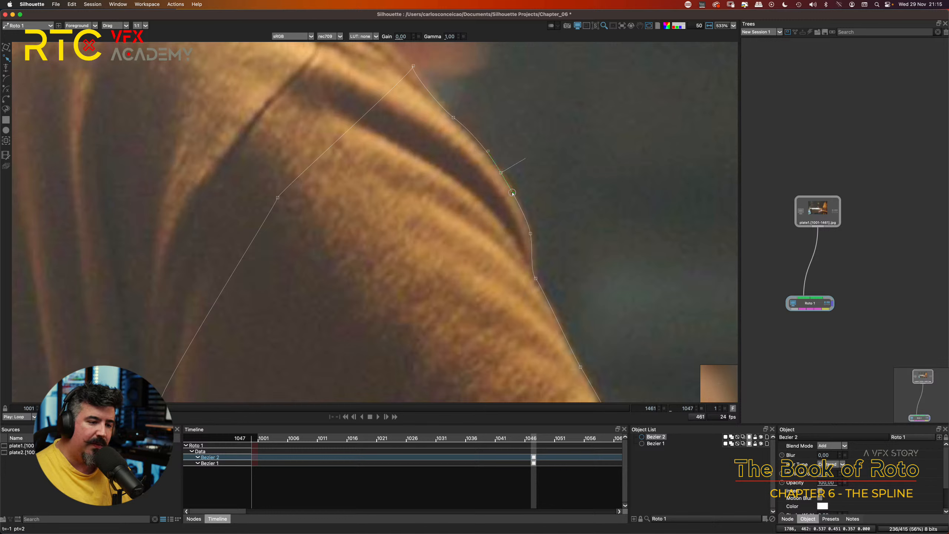
{"action": "left_click_drag", "start_coordinate": [488, 153], "coordinate": [489, 155]}
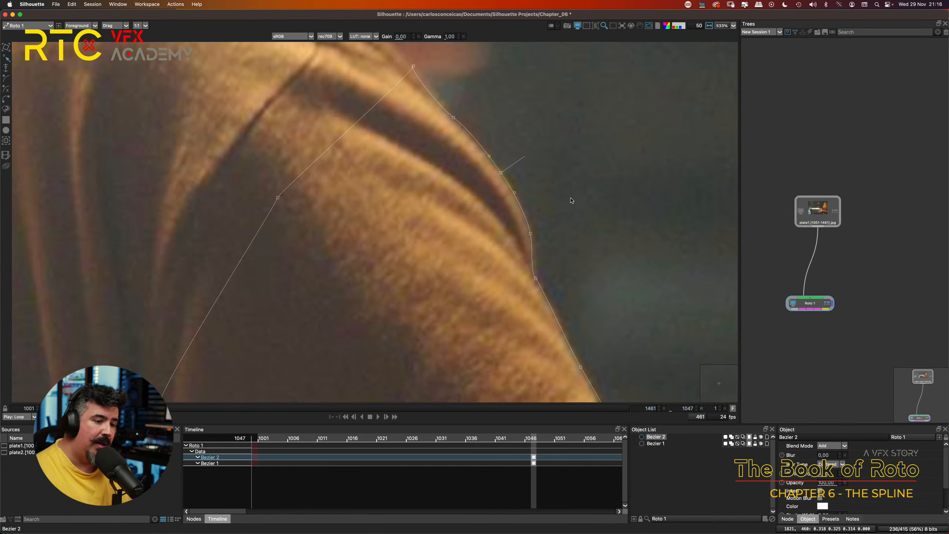
Step: Select all points of the sleeve shape and delete it
{"action": "scroll", "coordinate": [570, 201], "scroll_direction": "down", "scroll_amount": 6}
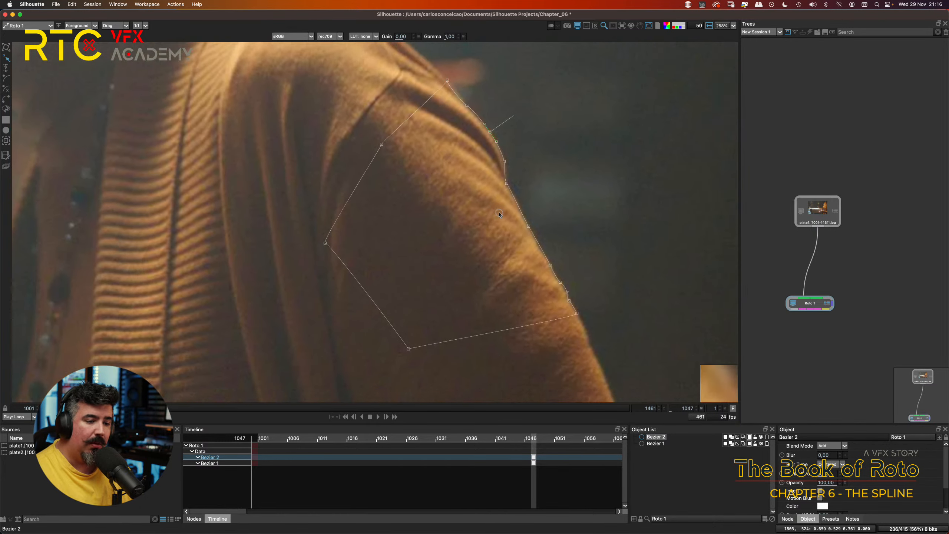
{"action": "scroll", "coordinate": [499, 215], "scroll_direction": "down", "scroll_amount": 3}
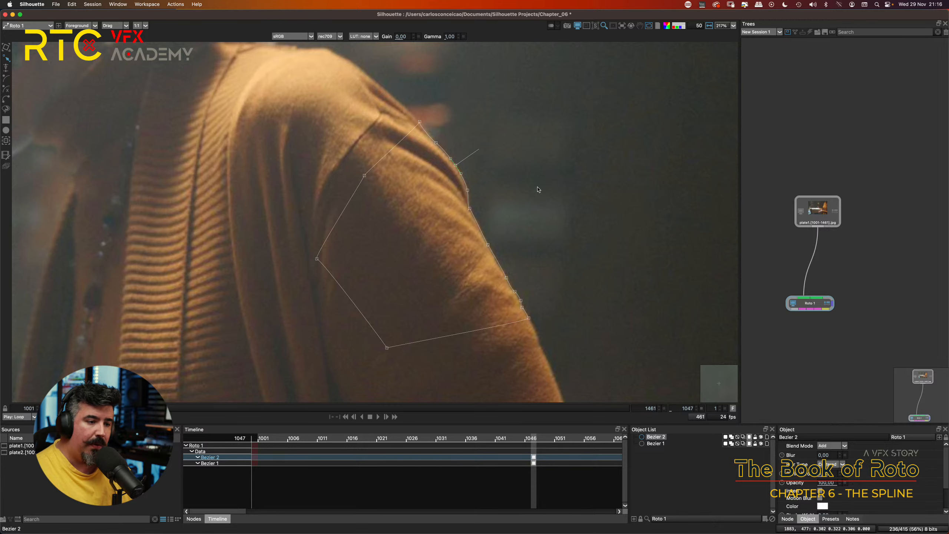
{"action": "scroll", "coordinate": [522, 198], "scroll_direction": "down", "scroll_amount": 4}
{"action": "scroll", "coordinate": [508, 212], "scroll_direction": "down", "scroll_amount": 3}
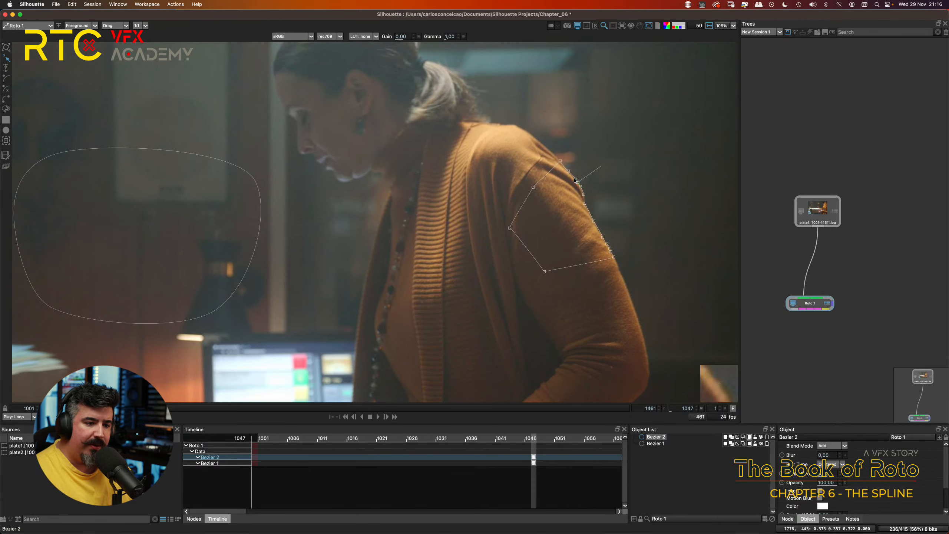
{"action": "left_click_drag", "start_coordinate": [482, 163], "coordinate": [678, 320]}
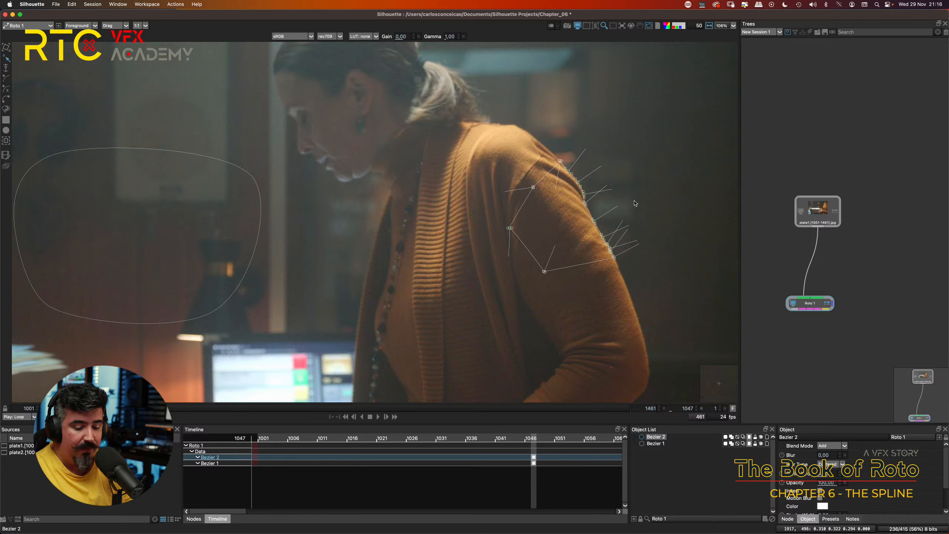
{"action": "key", "text": "Delete"}
Step: Select all points of the remaining Bezier shape on the back wall to examine their tangent handles, and deselect the shape
{"action": "left_click", "coordinate": [226, 162]}
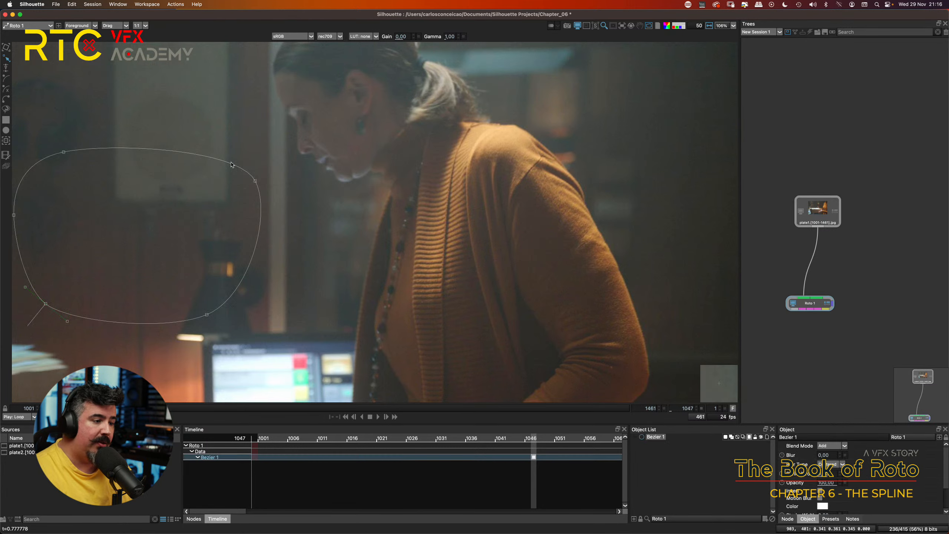
{"action": "left_click_drag", "start_coordinate": [251, 172], "coordinate": [435, 149]}
{"action": "left_click_drag", "start_coordinate": [139, 103], "coordinate": [486, 353]}
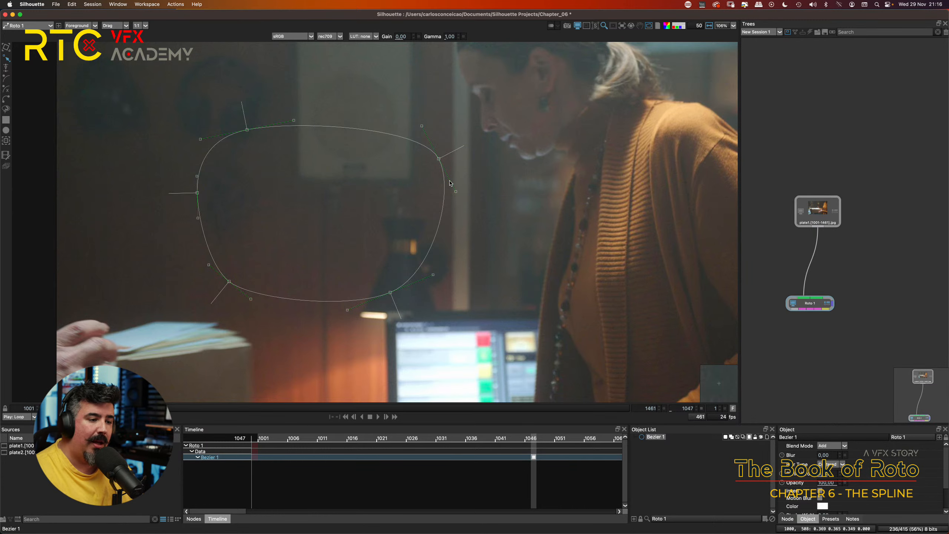
{"action": "left_click_drag", "start_coordinate": [493, 215], "coordinate": [429, 189]}
{"action": "scroll", "coordinate": [452, 190], "scroll_direction": "down", "scroll_amount": 3}
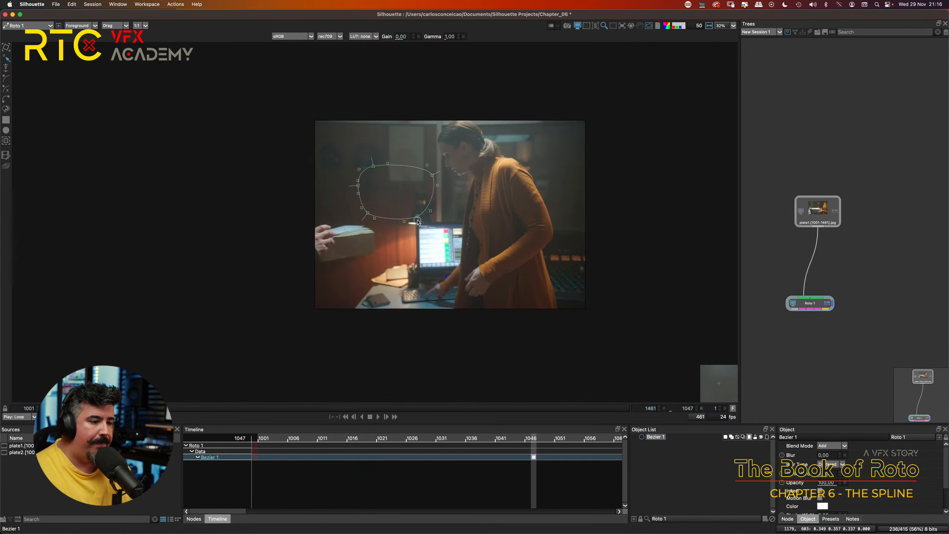
{"action": "scroll", "coordinate": [448, 202], "scroll_direction": "up", "scroll_amount": 1}
{"action": "left_click", "coordinate": [476, 165]}
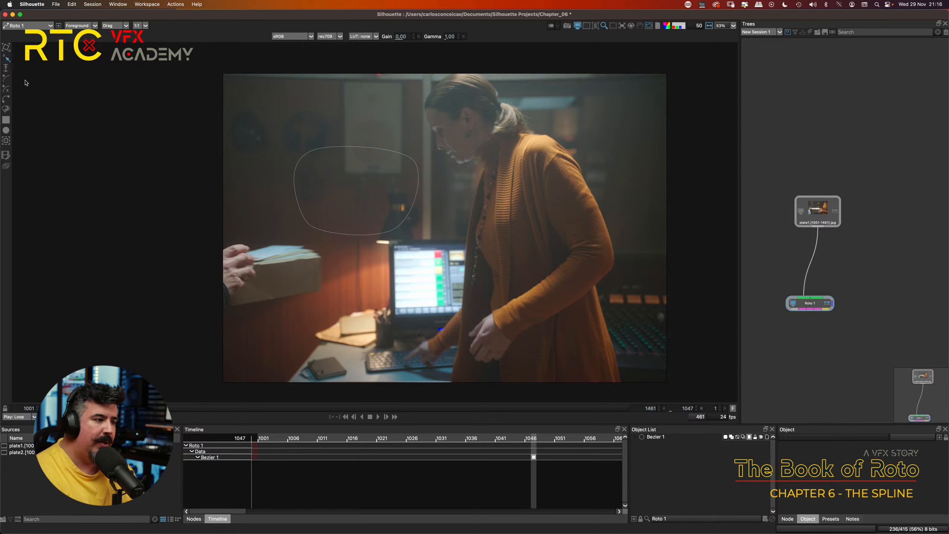
Step: Draw a closed four-point B-Spline shape over the woman's torso
{"action": "left_click", "coordinate": [5, 79]}
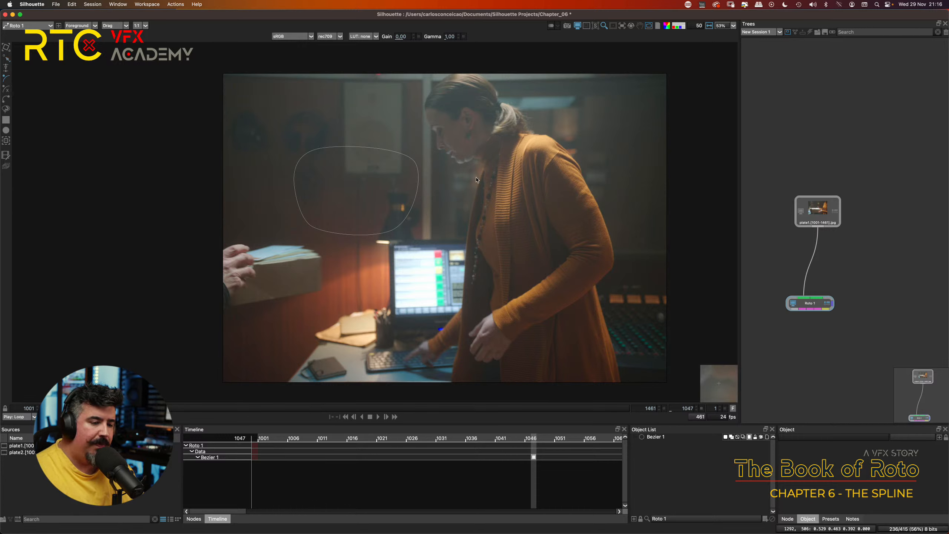
{"action": "left_click", "coordinate": [466, 165]}
{"action": "left_click", "coordinate": [557, 180]}
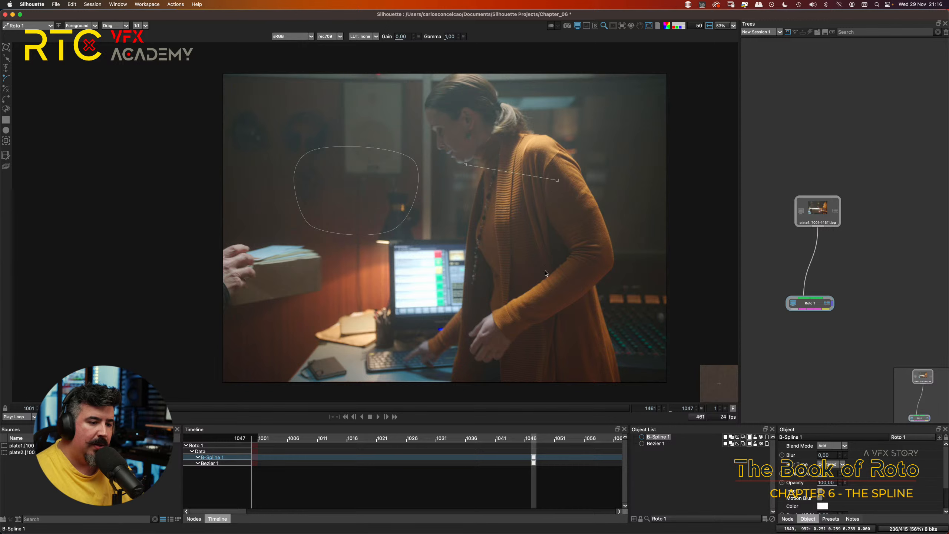
{"action": "left_click", "coordinate": [542, 261]}
{"action": "left_click", "coordinate": [449, 244]}
{"action": "left_click", "coordinate": [465, 164]}
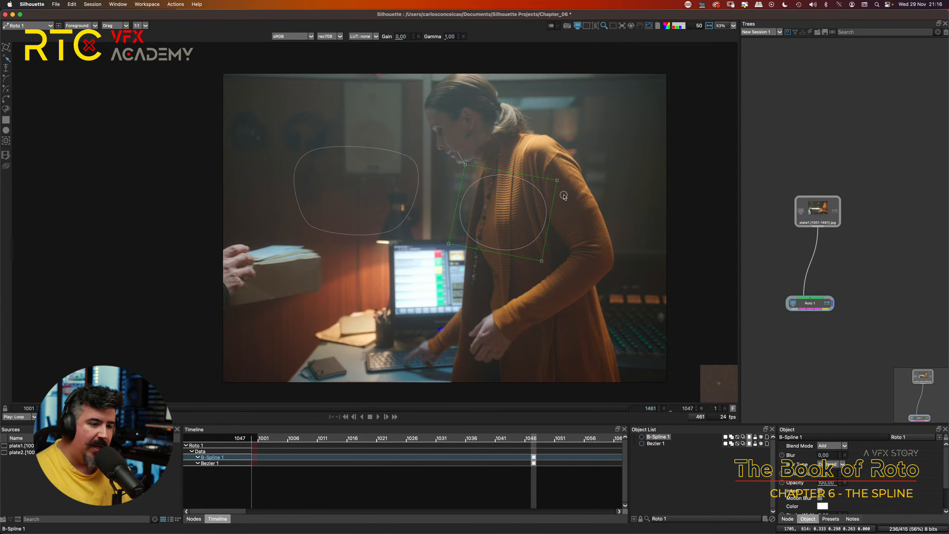
{"action": "scroll", "coordinate": [562, 202], "scroll_direction": "up", "scroll_amount": 5}
{"action": "scroll", "coordinate": [579, 176], "scroll_direction": "up", "scroll_amount": 3}
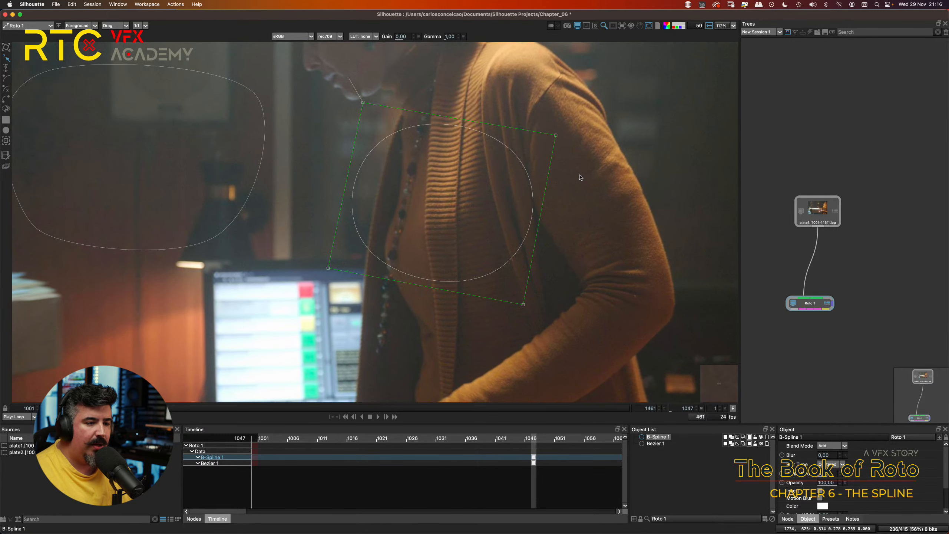
Step: Move the B-Spline shape's upper-right control point slightly inward over the cardigan sleeve
{"action": "left_click_drag", "start_coordinate": [586, 173], "coordinate": [587, 192]}
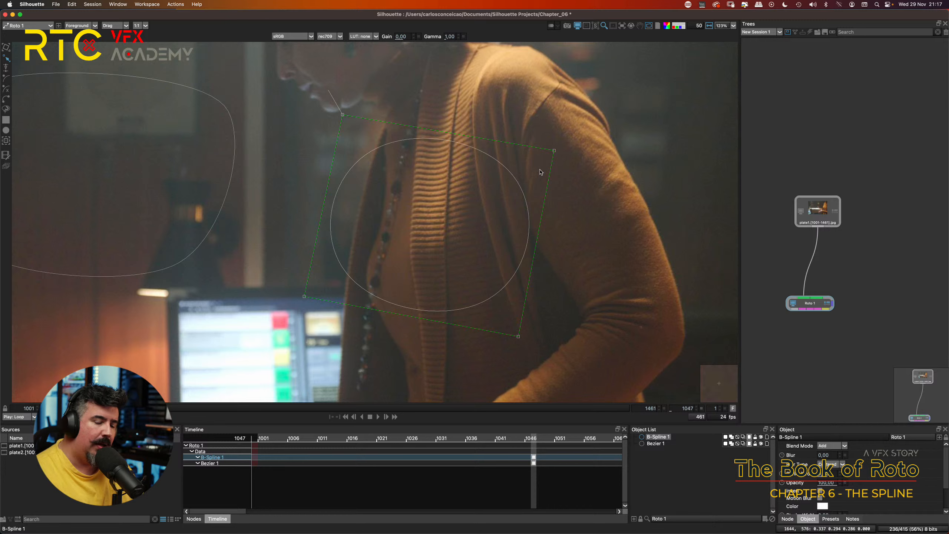
{"action": "mouse_move", "coordinate": [555, 150]}
{"action": "left_mouse_down"}
{"action": "mouse_move", "coordinate": [547, 142]}
{"action": "mouse_move", "coordinate": [547, 157]}
{"action": "mouse_move", "coordinate": [536, 155]}
{"action": "mouse_move", "coordinate": [547, 160]}
{"action": "mouse_move", "coordinate": [553, 138]}
{"action": "mouse_move", "coordinate": [566, 155]}
{"action": "mouse_move", "coordinate": [572, 142]}
{"action": "mouse_move", "coordinate": [555, 148]}
{"action": "mouse_move", "coordinate": [564, 159]}
{"action": "mouse_move", "coordinate": [536, 153]}
{"action": "mouse_move", "coordinate": [545, 158]}
{"action": "left_mouse_up"}
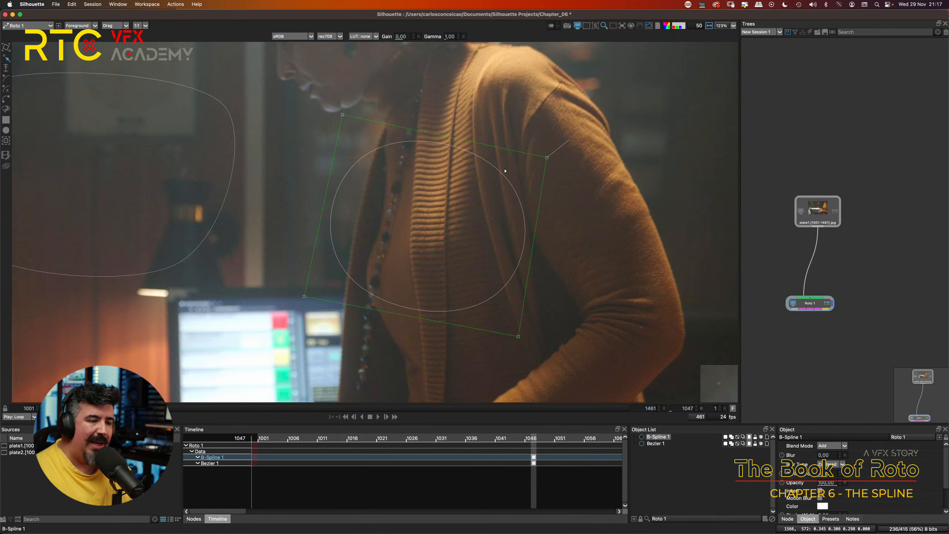
{"action": "left_click_drag", "start_coordinate": [504, 171], "coordinate": [487, 188]}
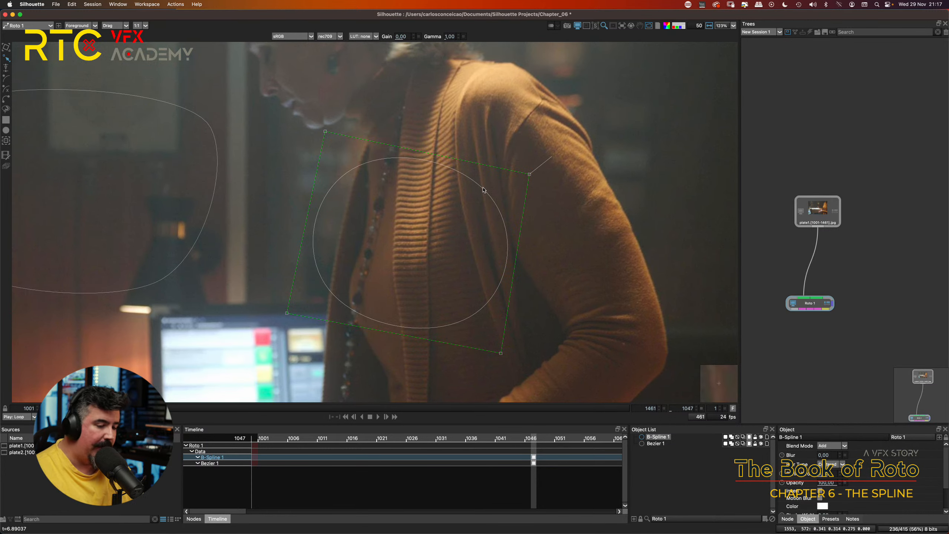
Step: Transform the whole B-Spline shape, moving it onto the woman's shoulder so its curve meets the cardigan's outer edge
{"action": "key", "text": "t"}
{"action": "left_click_drag", "start_coordinate": [483, 188], "coordinate": [579, 113]}
{"action": "scroll", "coordinate": [579, 112], "scroll_direction": "up", "scroll_amount": 5}
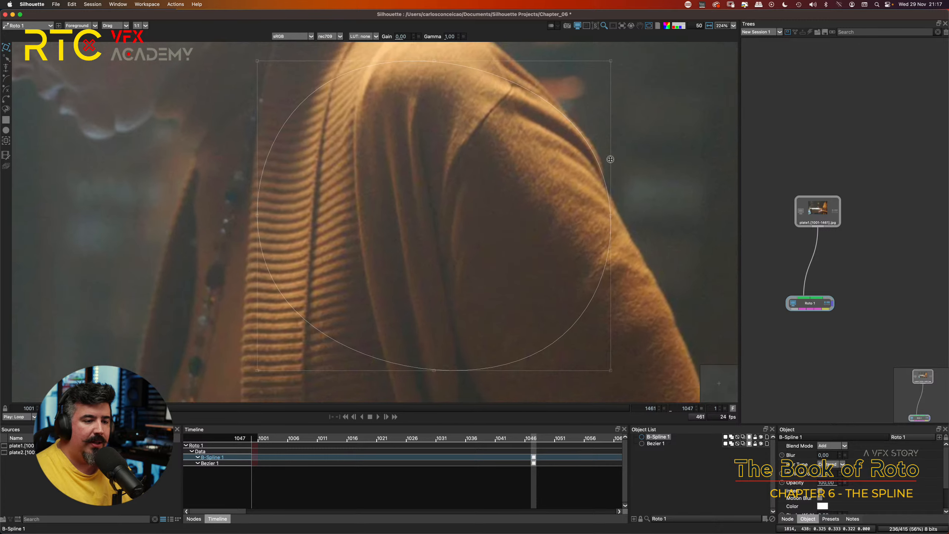
{"action": "left_click_drag", "start_coordinate": [610, 160], "coordinate": [588, 158]}
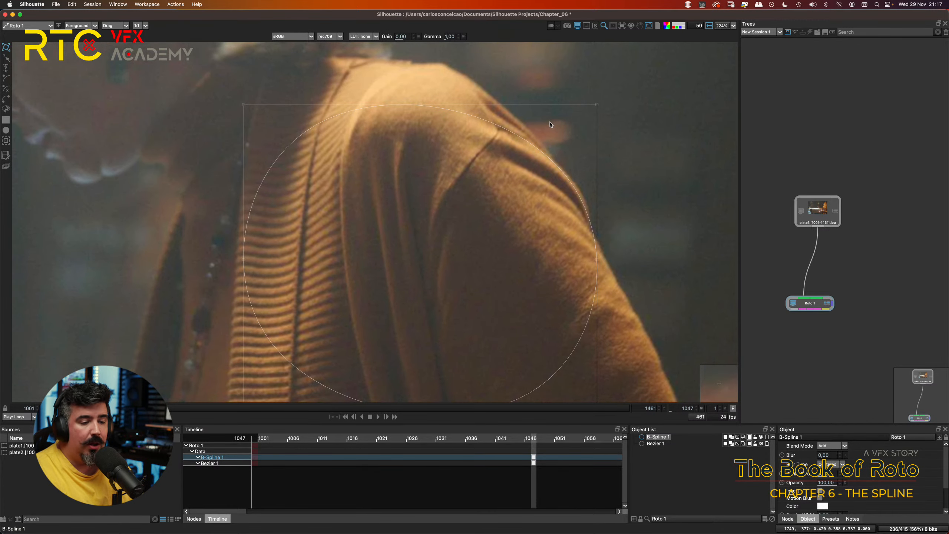
Step: Nudge the B-Spline shape slightly right and up to align its curve with the shoulder edge
{"action": "key", "text": "Right"}
{"action": "key", "text": "Right"}
{"action": "key", "text": "Up"}
{"action": "key", "text": "Up"}
{"action": "key", "text": "Up"}
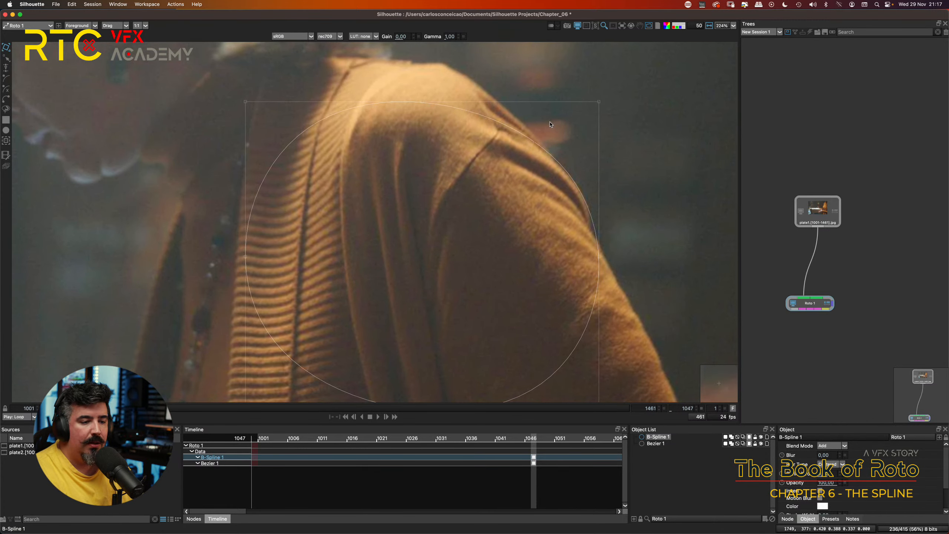
{"action": "left_click_drag", "start_coordinate": [562, 286], "coordinate": [525, 231]}
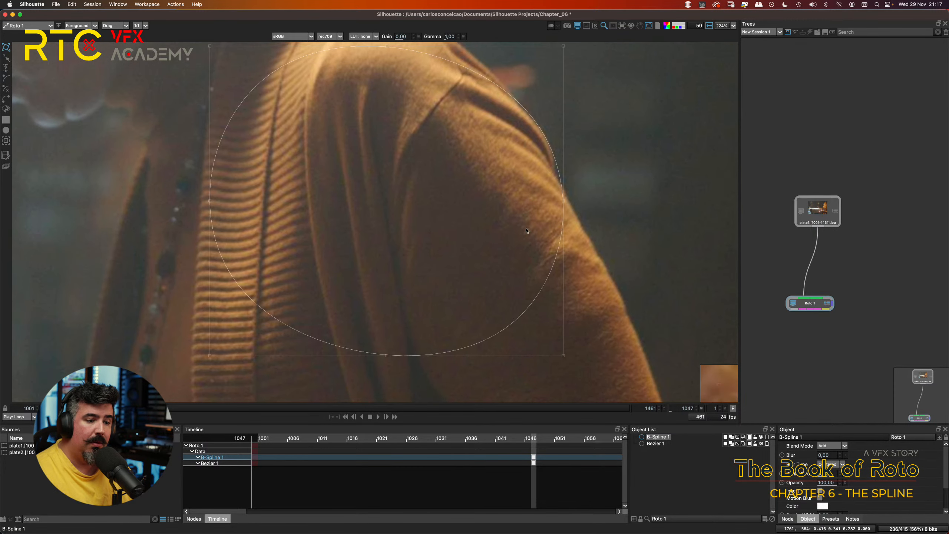
Step: Examine the B-Spline shape on the shoulder in the Output matte view, and return to the Foreground view
{"action": "left_click_drag", "start_coordinate": [542, 174], "coordinate": [559, 238]}
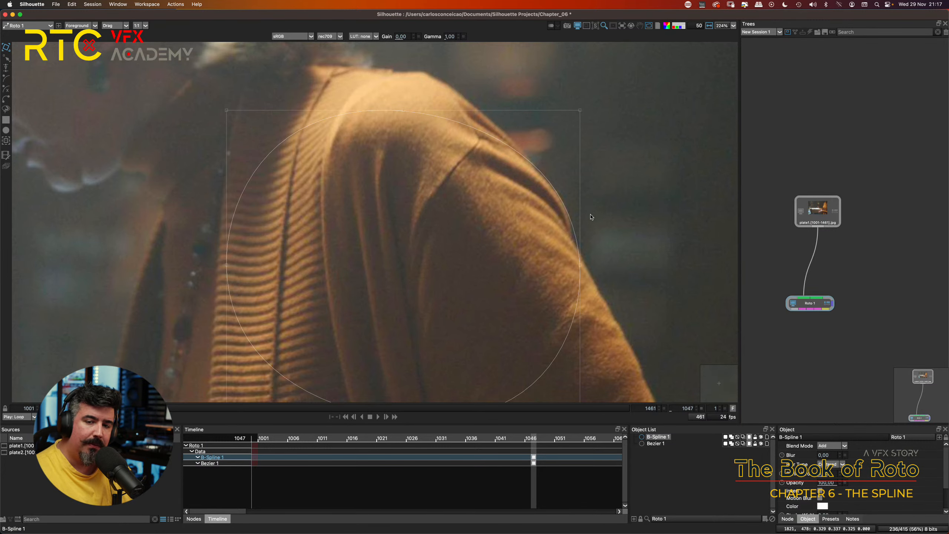
{"action": "left_click_drag", "start_coordinate": [576, 201], "coordinate": [572, 210]}
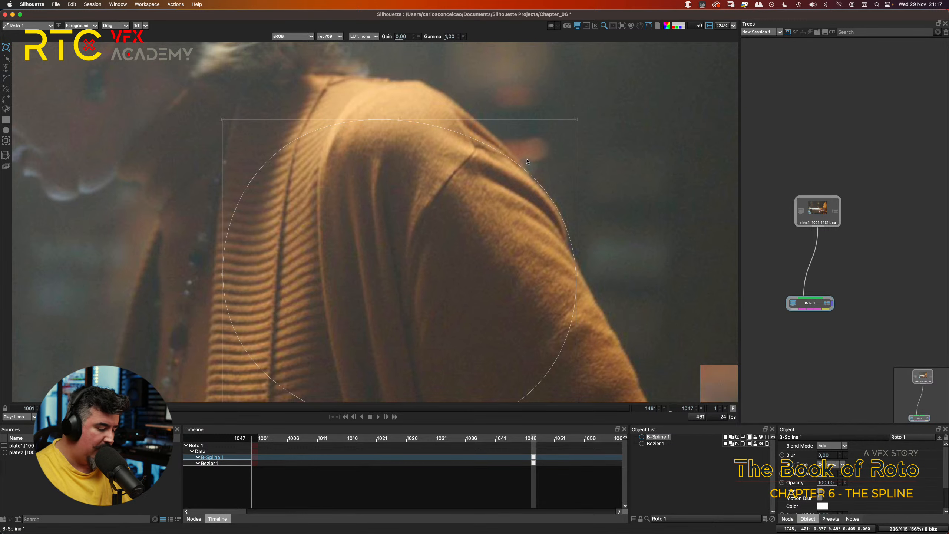
{"action": "key", "text": "a"}
{"action": "key", "text": "a"}
{"action": "key", "text": "a"}
{"action": "key", "text": "a"}
{"action": "key", "text": "a"}
{"action": "key", "text": "a"}
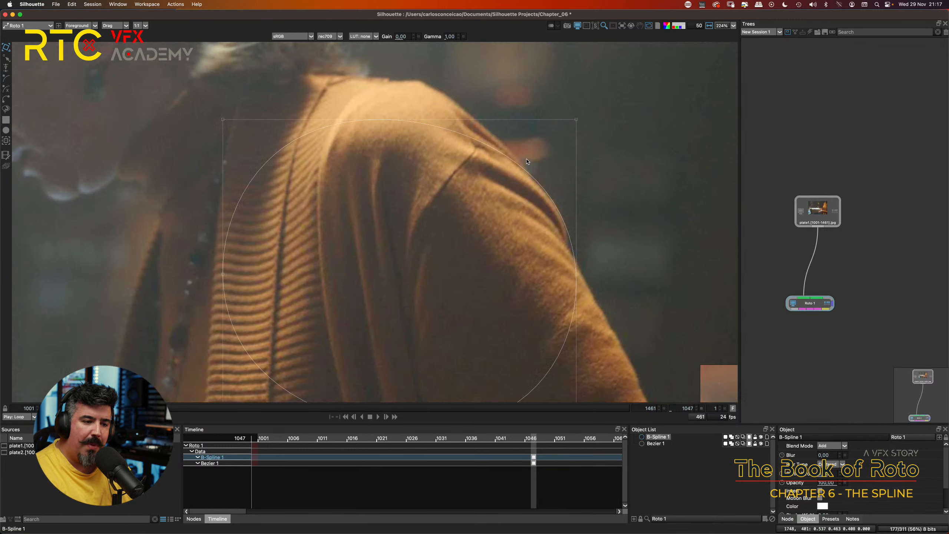
{"action": "key", "text": "a"}
{"action": "key", "text": "a"}
{"action": "key", "text": "a"}
{"action": "key", "text": "a"}
{"action": "key", "text": "a"}
{"action": "key", "text": "a"}
{"action": "key", "text": "a"}
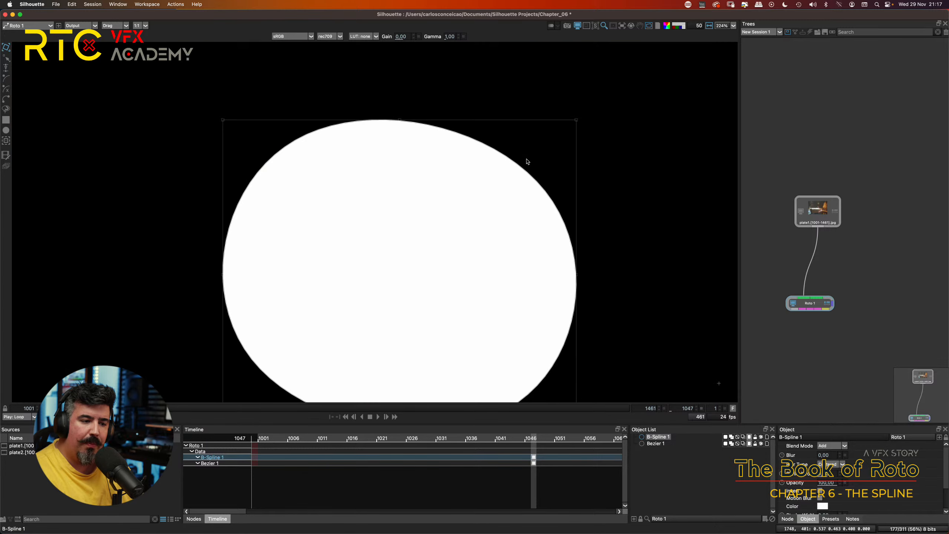
{"action": "key", "text": "a"}
Step: Compare the B-Spline curve with the shoulder edge up close, and move the shape back over the woman's chest
{"action": "scroll", "coordinate": [518, 166], "scroll_direction": "up", "scroll_amount": 4}
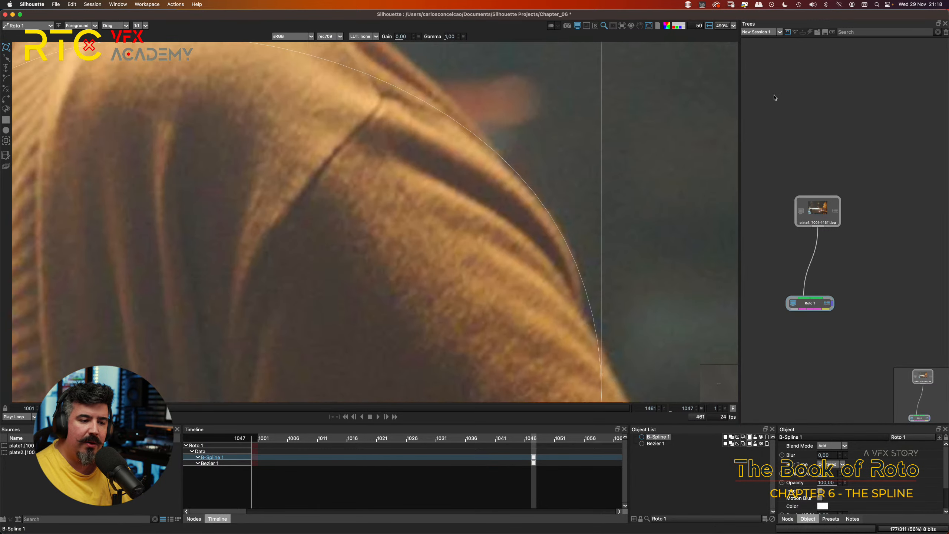
{"action": "left_click_drag", "start_coordinate": [558, 201], "coordinate": [542, 153]}
{"action": "scroll", "coordinate": [535, 165], "scroll_direction": "down", "scroll_amount": 1}
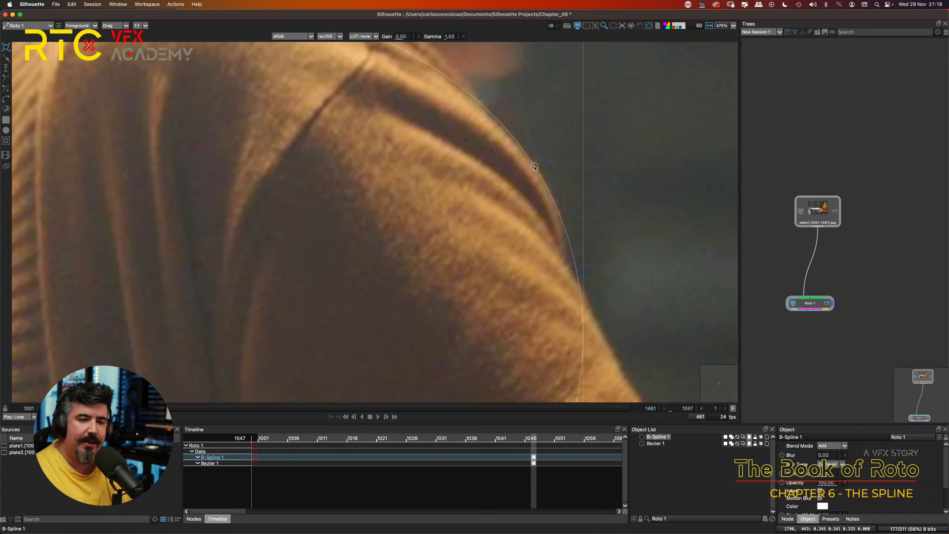
{"action": "scroll", "coordinate": [535, 168], "scroll_direction": "down", "scroll_amount": 7}
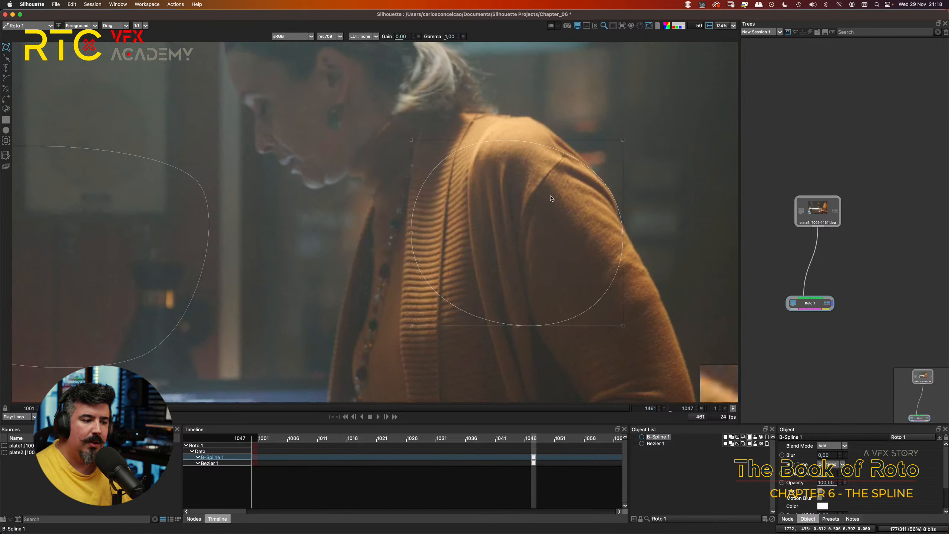
{"action": "scroll", "coordinate": [551, 198], "scroll_direction": "down", "scroll_amount": 1}
{"action": "left_click_drag", "start_coordinate": [551, 198], "coordinate": [410, 231]}
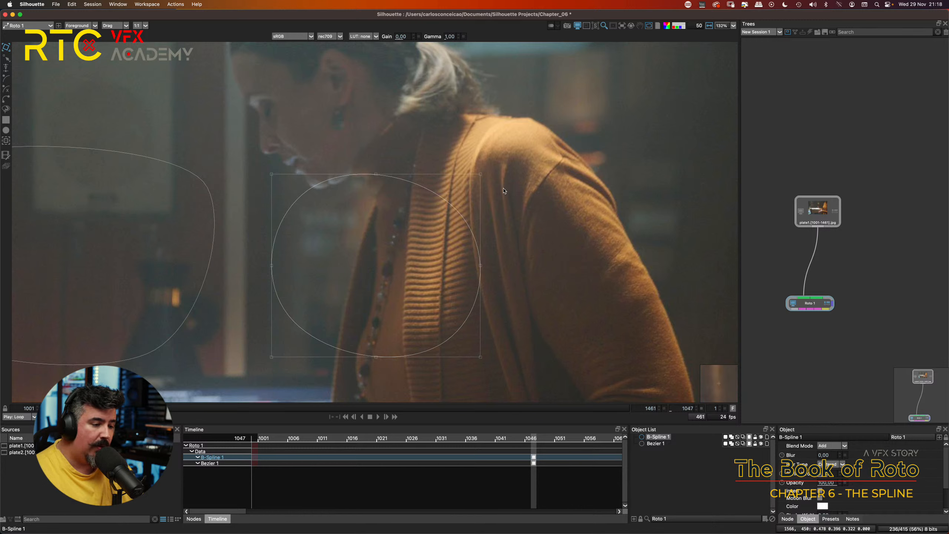
Step: Select the B-Spline shape over the woman's chest and delete it
{"action": "left_click", "coordinate": [484, 206]}
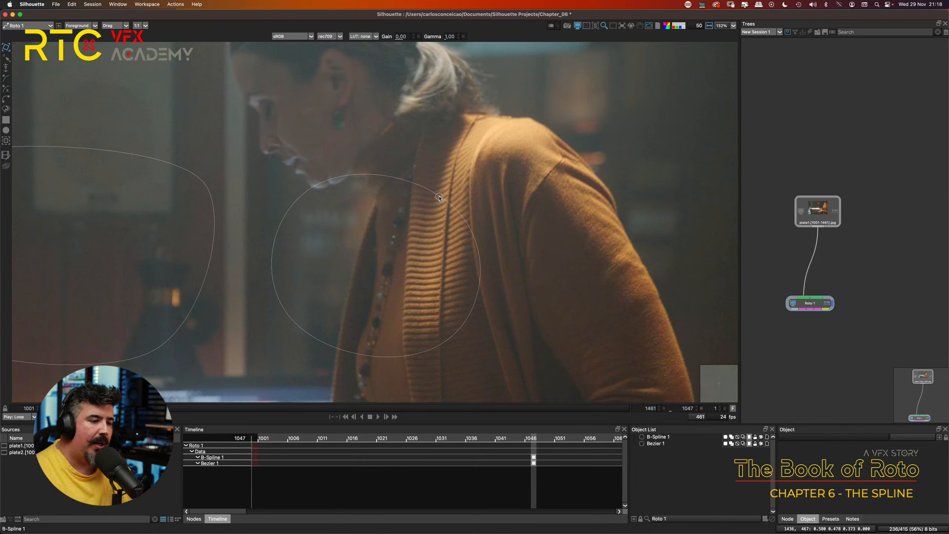
{"action": "left_click", "coordinate": [453, 202]}
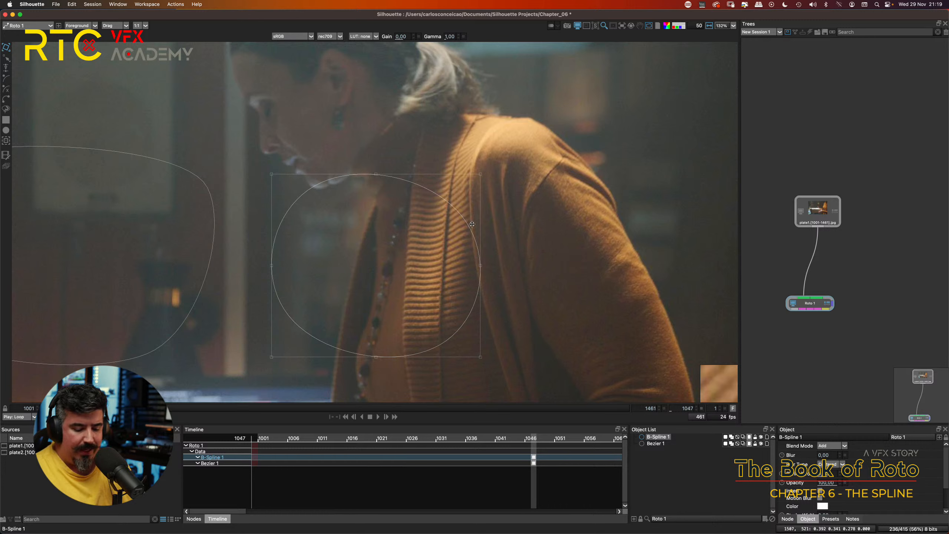
{"action": "left_click_drag", "start_coordinate": [446, 202], "coordinate": [446, 201]}
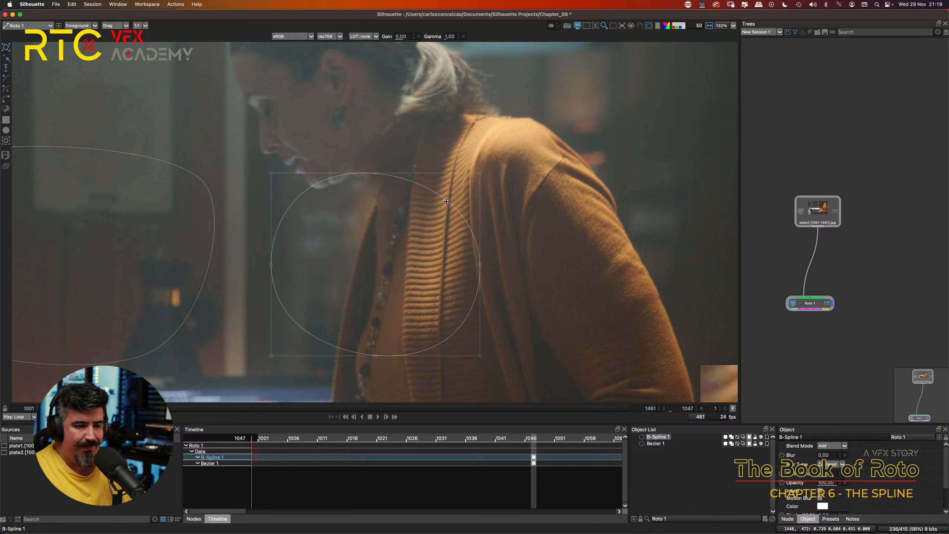
{"action": "key", "text": "Delete"}
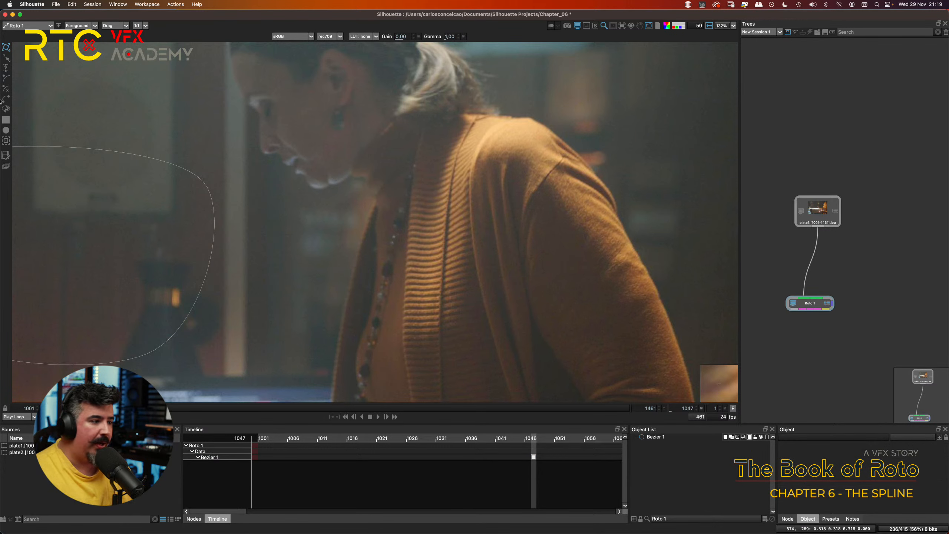
Step: Start a new B-Spline shape with ten closely spaced points along the cardigan's shoulder edge down to the upper sleeve
{"action": "left_click", "coordinate": [6, 79]}
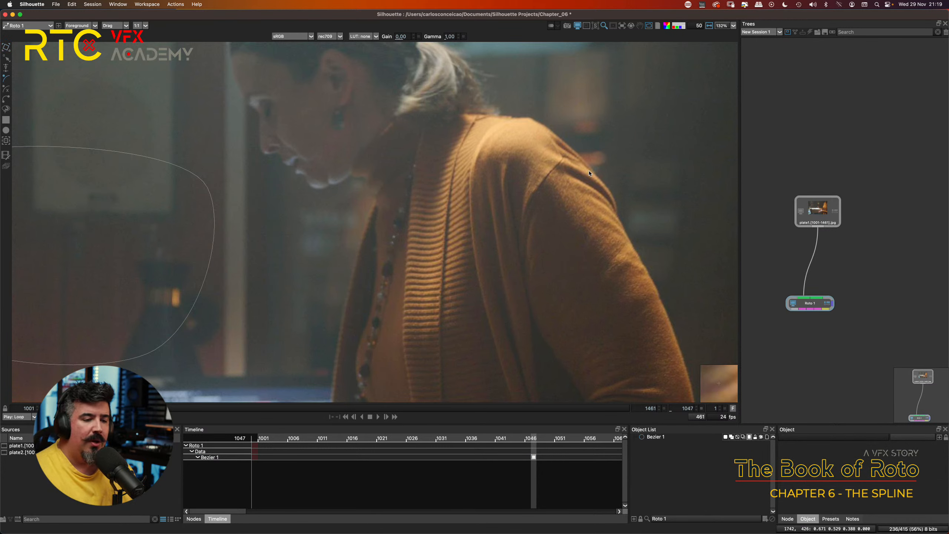
{"action": "scroll", "coordinate": [670, 155], "scroll_direction": "up", "scroll_amount": 5}
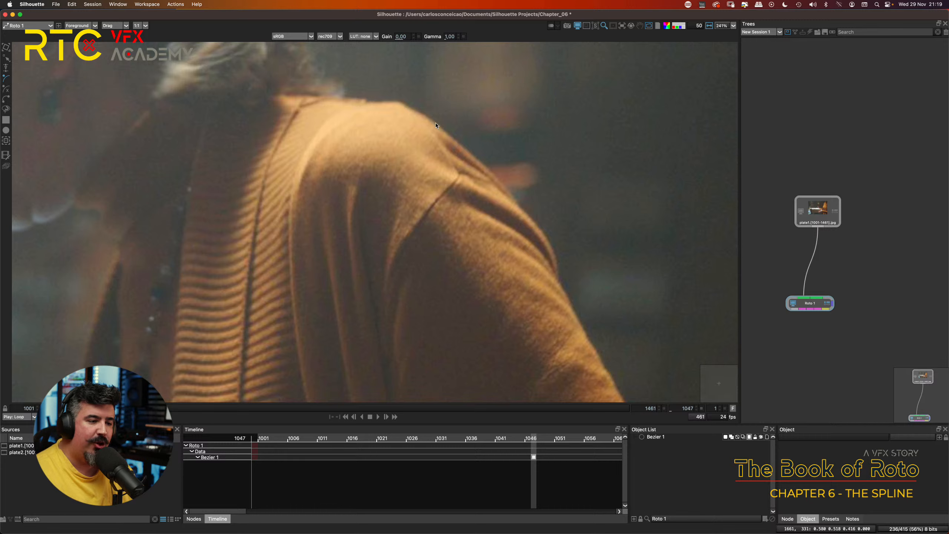
{"action": "left_click", "coordinate": [435, 124]}
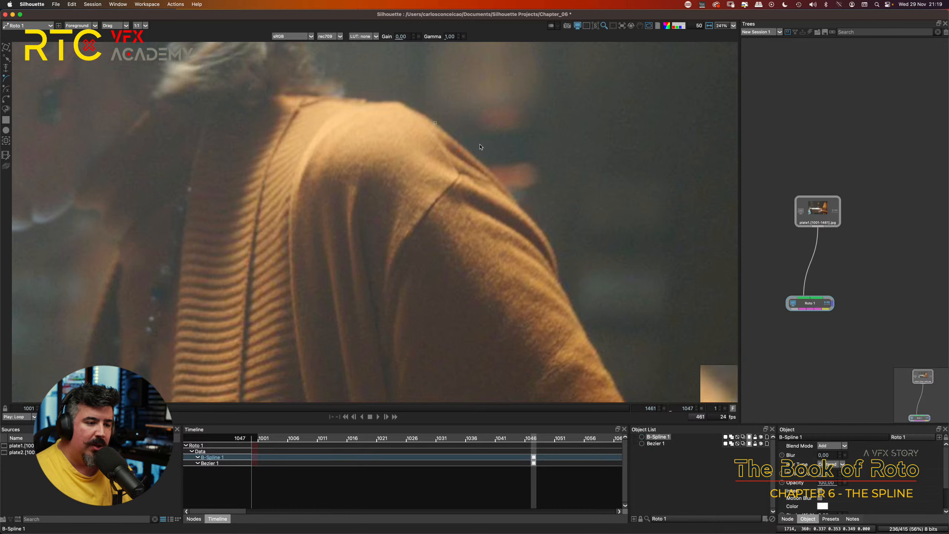
{"action": "left_click", "coordinate": [469, 150]}
{"action": "left_click", "coordinate": [487, 168]}
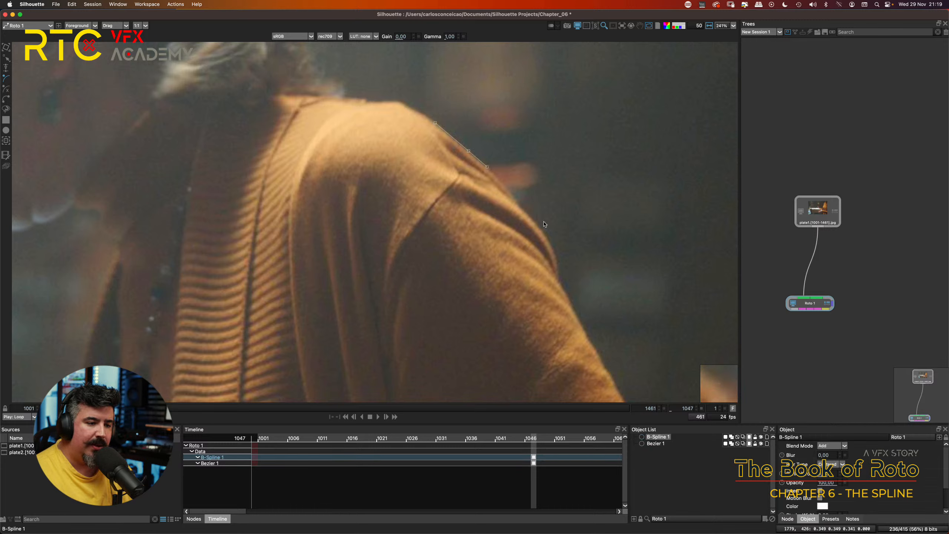
{"action": "left_click", "coordinate": [504, 189]}
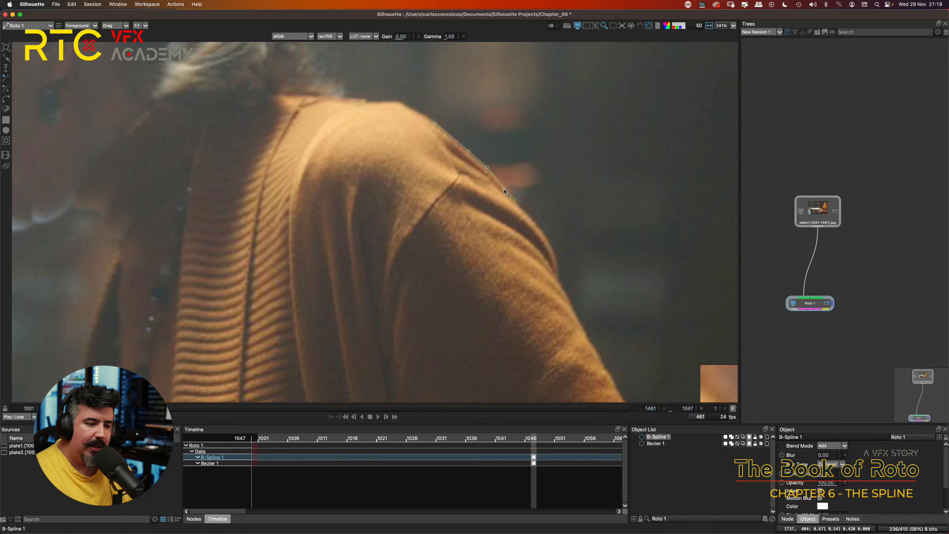
{"action": "left_click", "coordinate": [519, 207]}
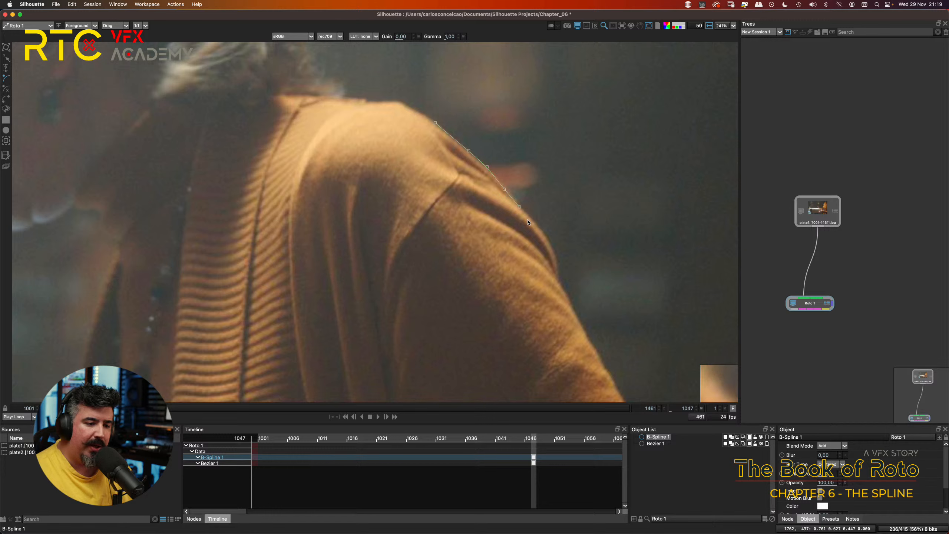
{"action": "left_click", "coordinate": [527, 214]}
{"action": "left_click", "coordinate": [543, 234]}
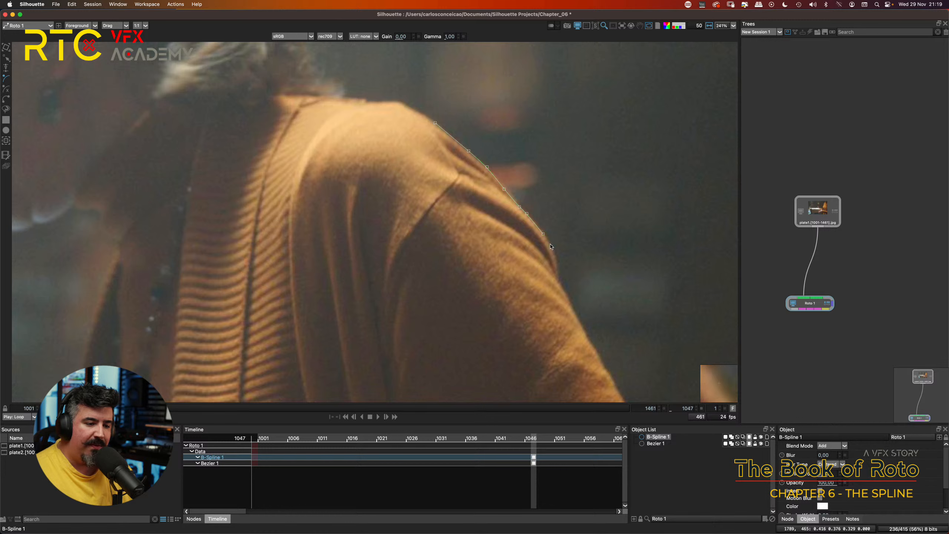
{"action": "left_click", "coordinate": [551, 245]}
{"action": "left_click", "coordinate": [558, 260]}
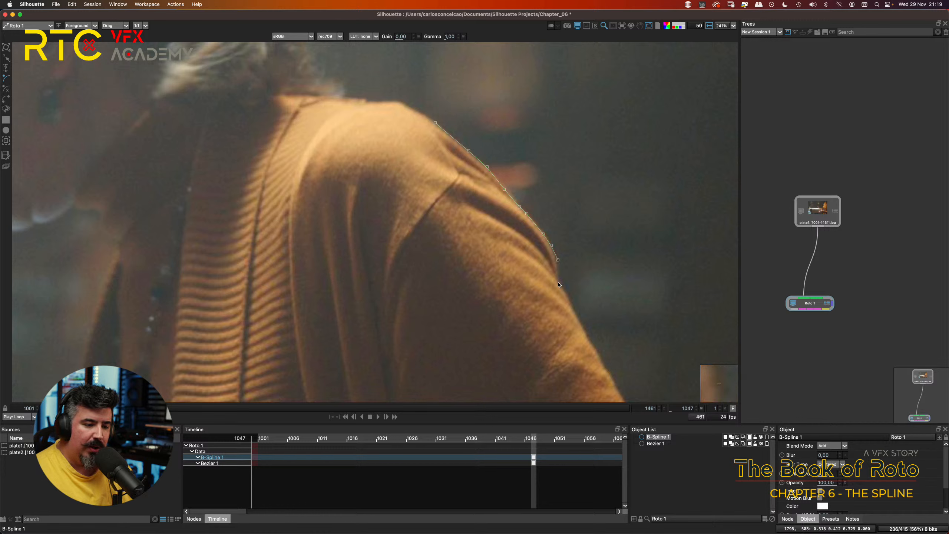
{"action": "left_click", "coordinate": [557, 282]}
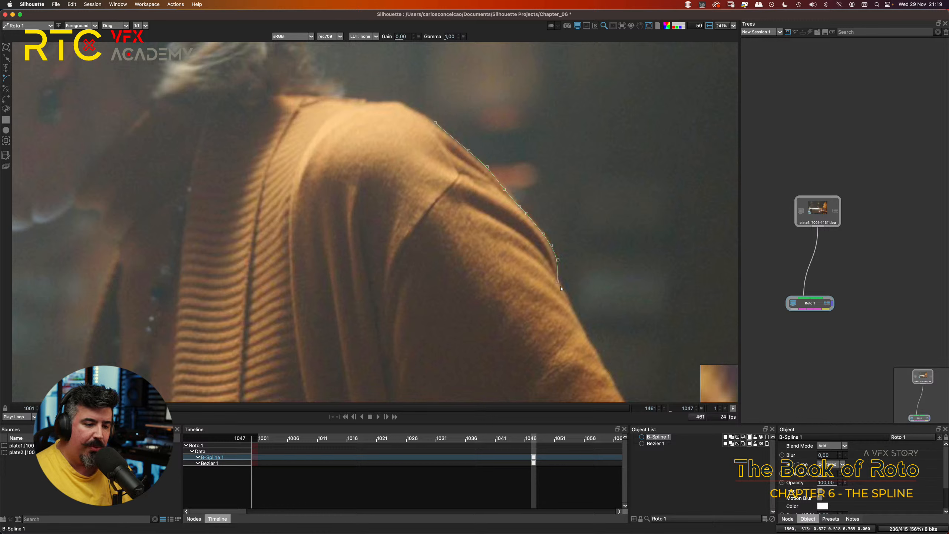
Step: Extend the B-Spline's last point farther down the sleeve edge, and shift the point at the fold slightly inward
{"action": "scroll", "coordinate": [592, 297], "scroll_direction": "up", "scroll_amount": 4}
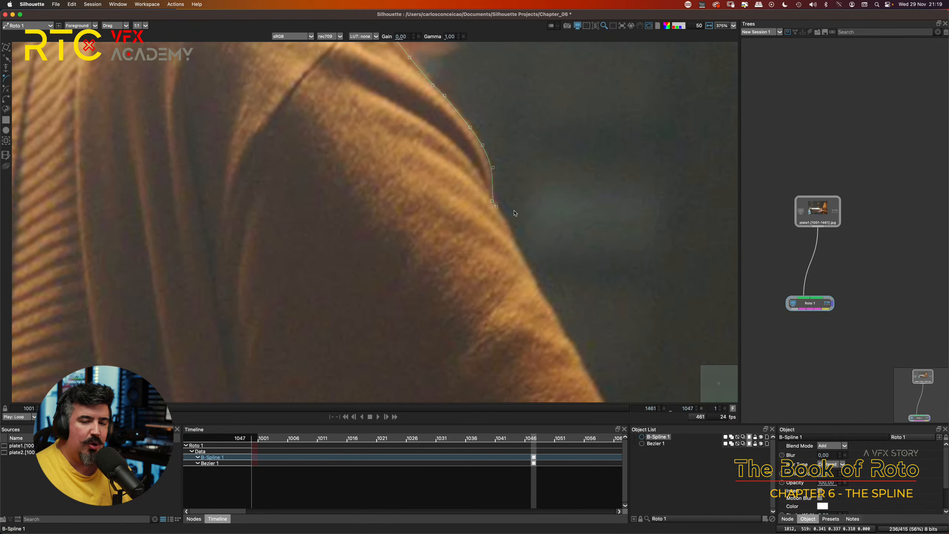
{"action": "left_click_drag", "start_coordinate": [497, 207], "coordinate": [528, 265]}
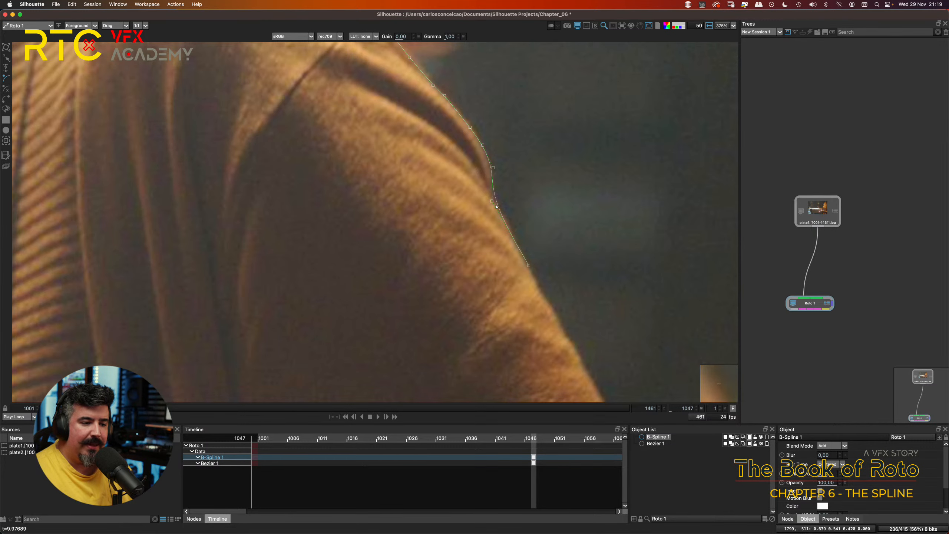
{"action": "scroll", "coordinate": [491, 204], "scroll_direction": "up", "scroll_amount": 2}
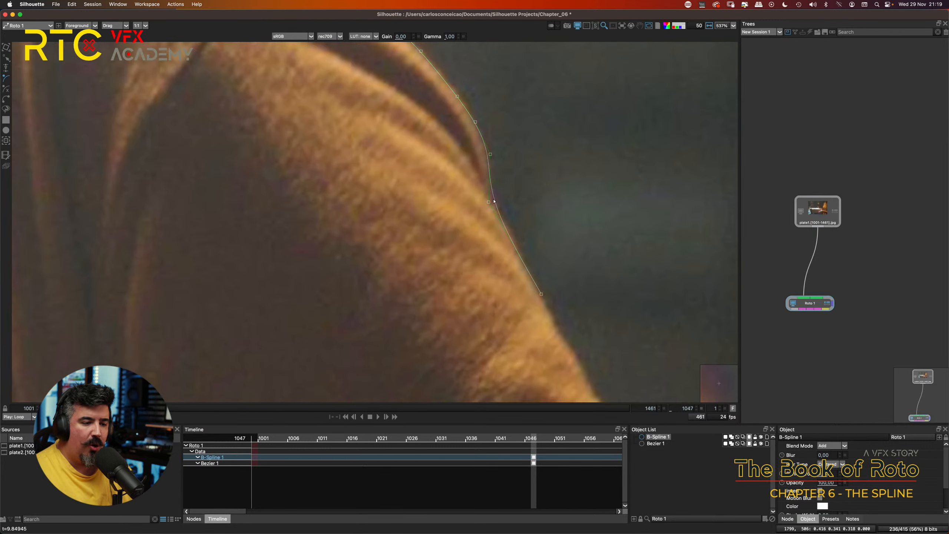
{"action": "left_click_drag", "start_coordinate": [488, 202], "coordinate": [487, 202]}
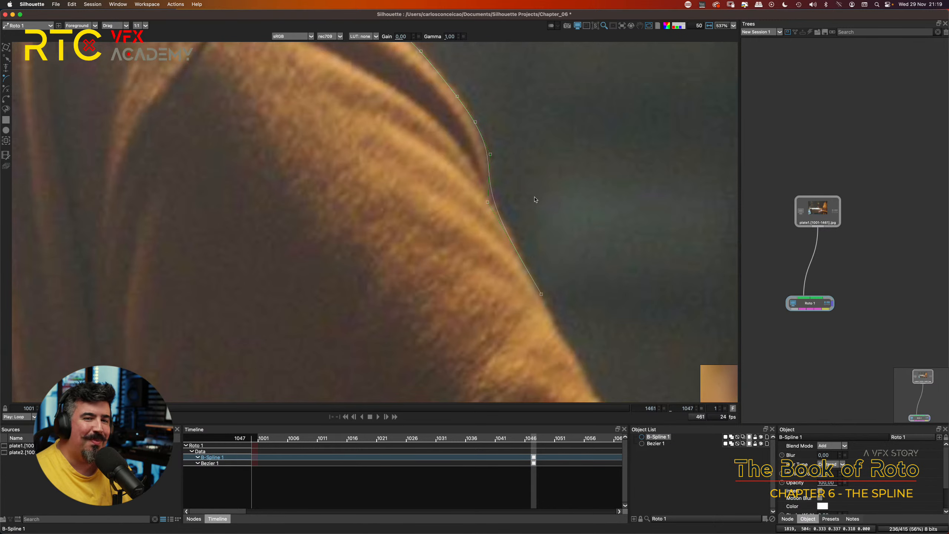
Step: Try adding another B-Spline point farther down the sleeve edge, and undo it
{"action": "scroll", "coordinate": [538, 206], "scroll_direction": "down", "scroll_amount": 4}
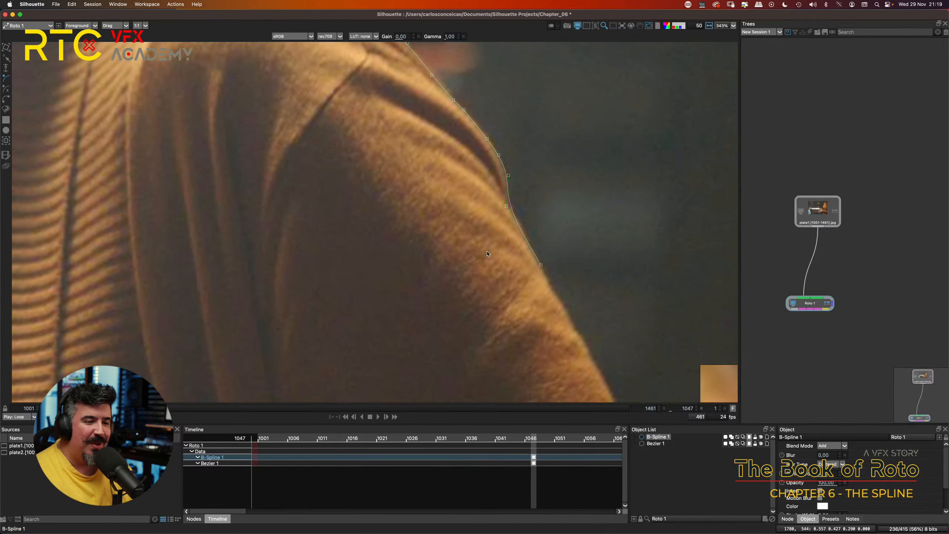
{"action": "scroll", "coordinate": [478, 252], "scroll_direction": "down", "scroll_amount": 3}
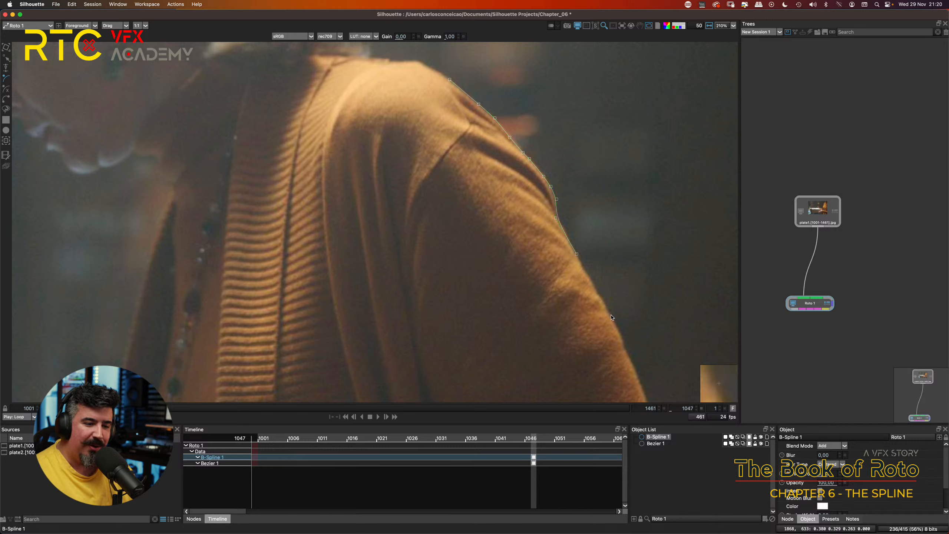
{"action": "left_click", "coordinate": [601, 300]}
{"action": "key", "text": "super+z"}
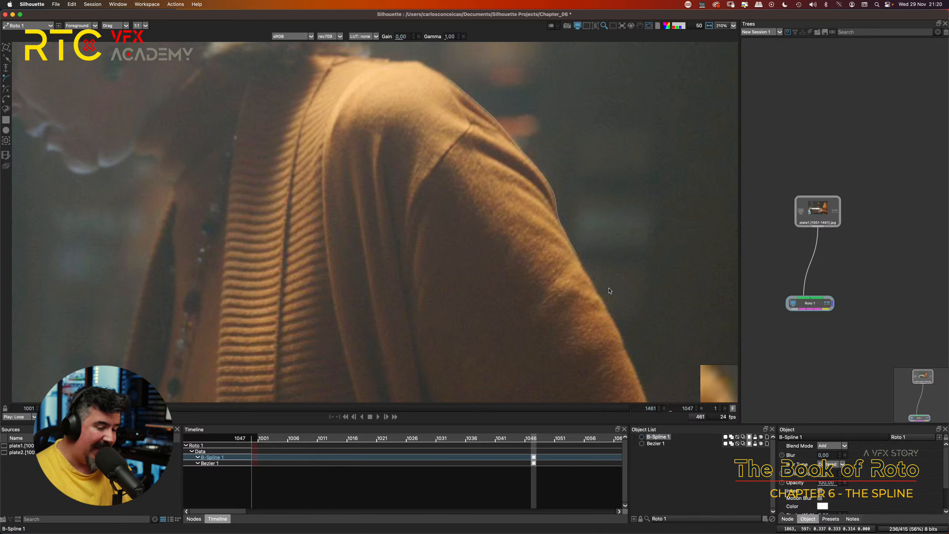
Step: Undo the last B-Spline point on the sleeve edge, and delete the whole B-Spline shape along the cardigan's shoulder
{"action": "key", "text": "super+z"}
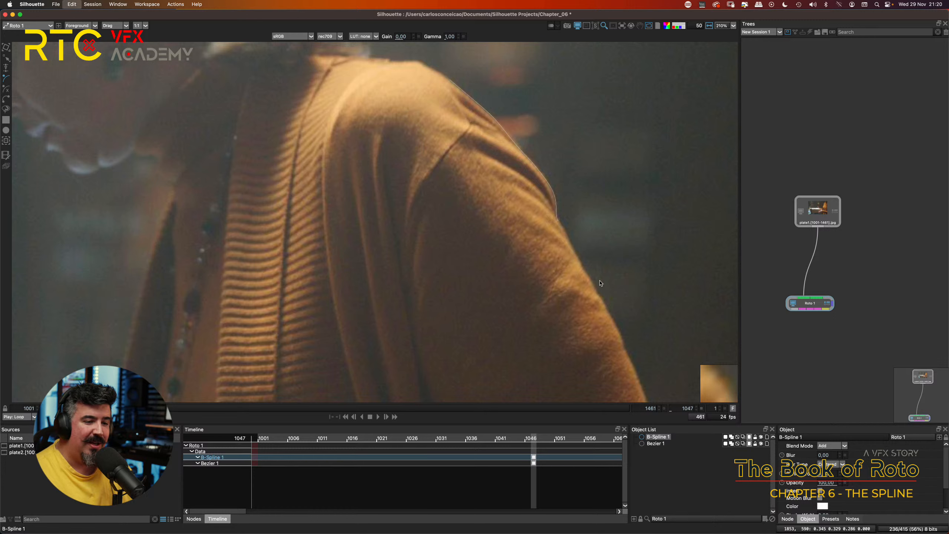
{"action": "left_click", "coordinate": [569, 241]}
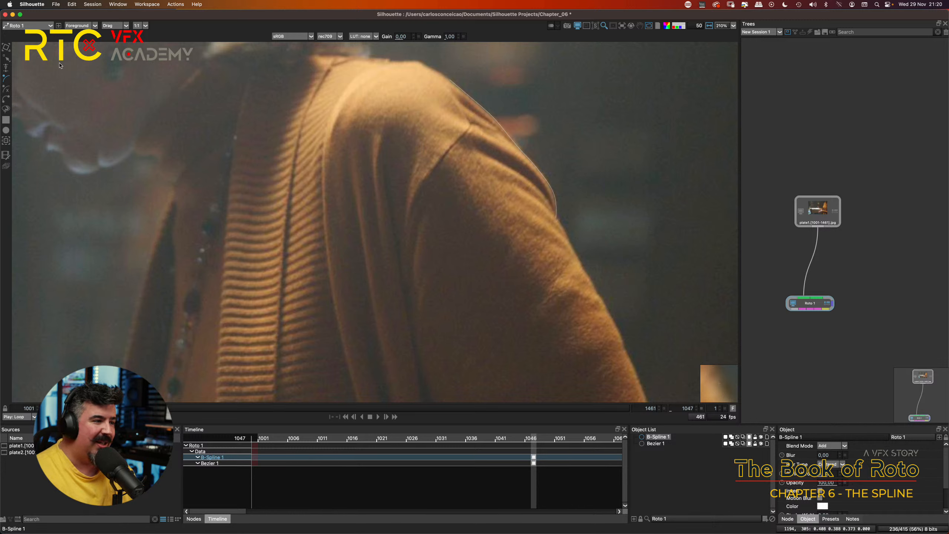
{"action": "key", "text": "r"}
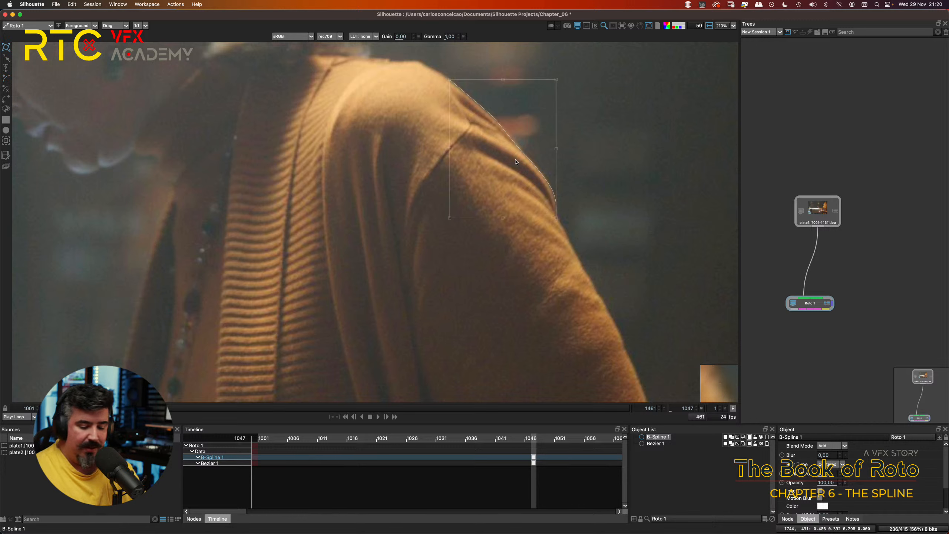
{"action": "key", "text": "Delete"}
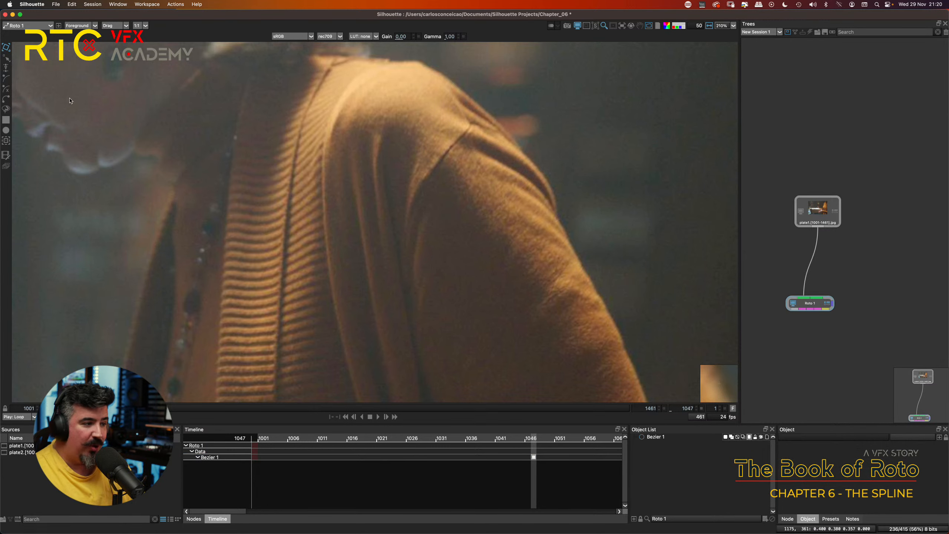
Step: Draw a closed four-point B-Spline over the cardigan's front beside the ribbed band, and shift its two lower points outward
{"action": "left_click", "coordinate": [6, 78]}
{"action": "left_click", "coordinate": [320, 148]}
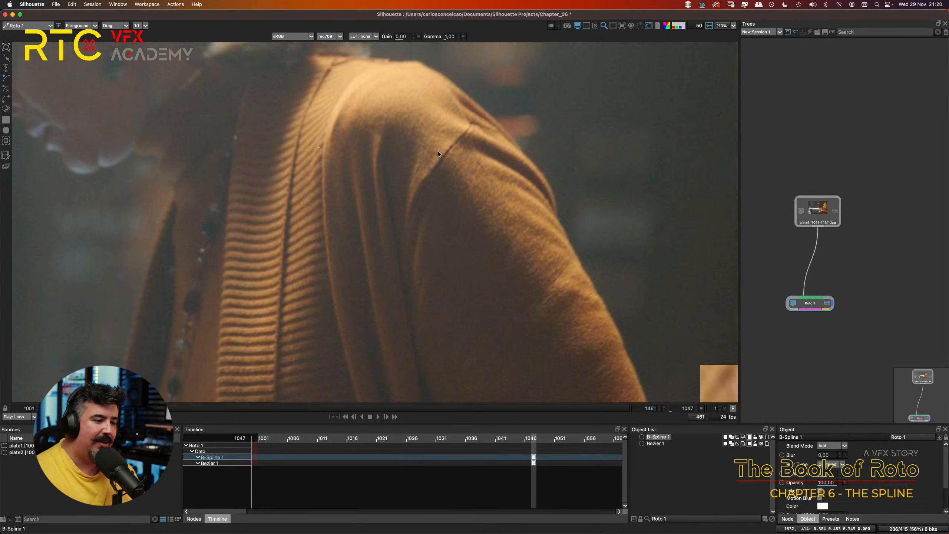
{"action": "left_click", "coordinate": [472, 173]}
{"action": "left_click", "coordinate": [447, 305]}
{"action": "left_click", "coordinate": [318, 282]}
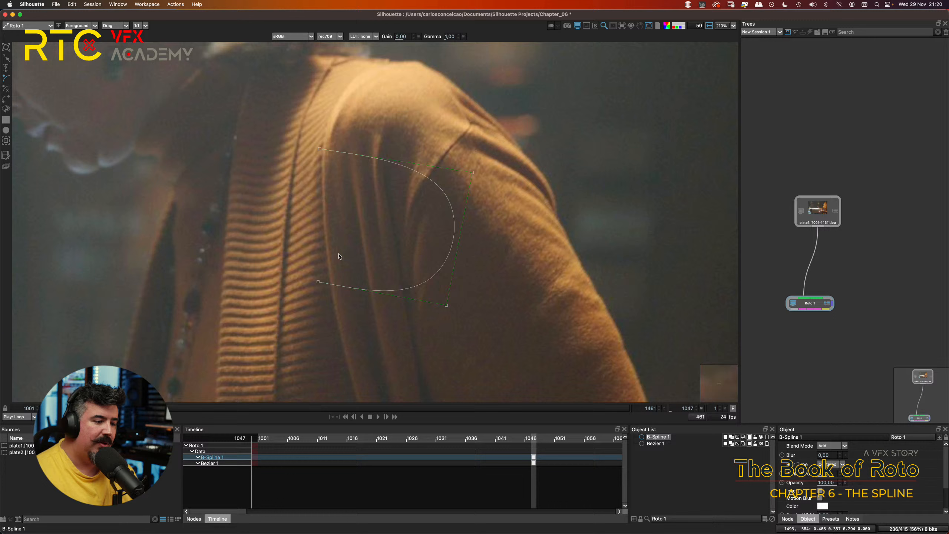
{"action": "left_click", "coordinate": [320, 149]}
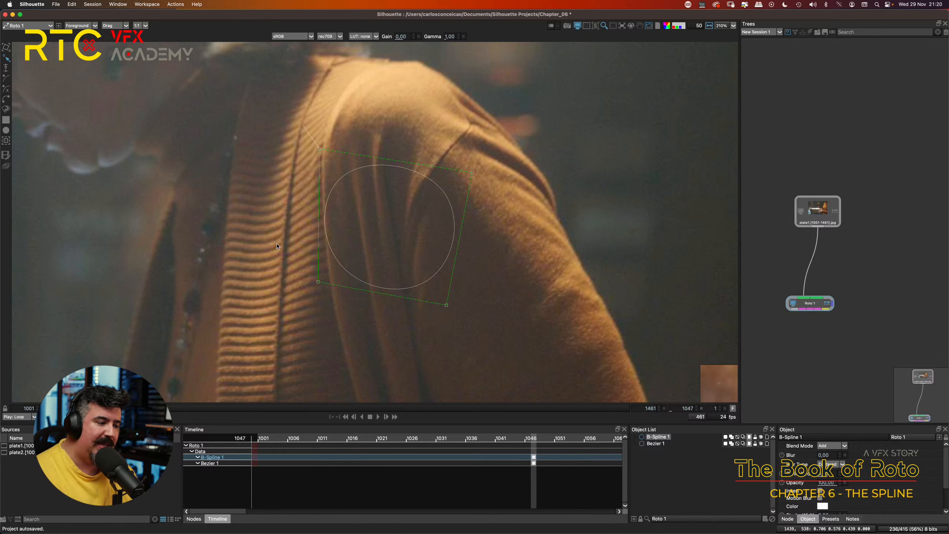
{"action": "left_click_drag", "start_coordinate": [318, 281], "coordinate": [287, 282]}
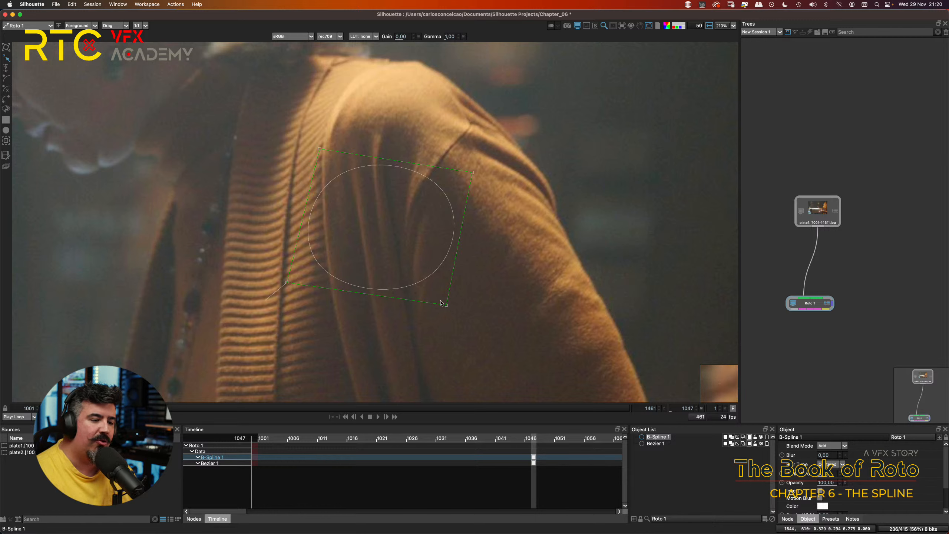
{"action": "left_click_drag", "start_coordinate": [444, 304], "coordinate": [448, 310]}
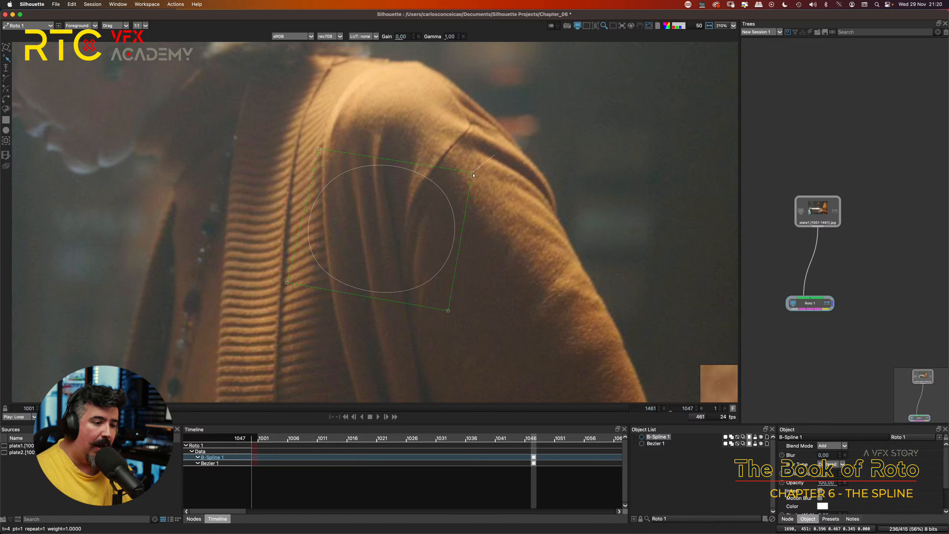
Step: Lower the weight of the B-Spline's upper-right point to 0.75, and raise it again to 1.09
{"action": "left_click_drag", "start_coordinate": [471, 173], "coordinate": [409, 182]}
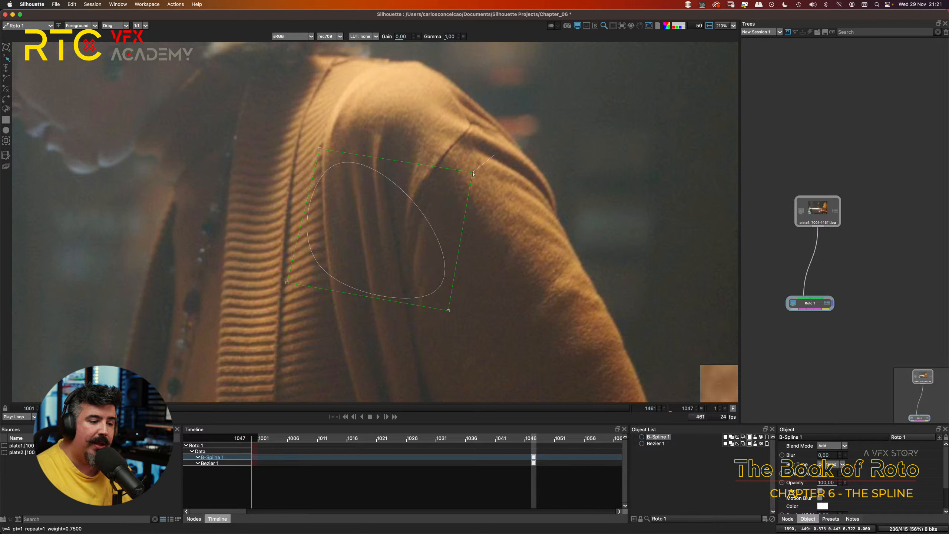
{"action": "mouse_move", "coordinate": [472, 173]}
{"action": "left_mouse_down"}
{"action": "mouse_move", "coordinate": [555, 148]}
{"action": "mouse_move", "coordinate": [482, 172]}
{"action": "left_mouse_up"}
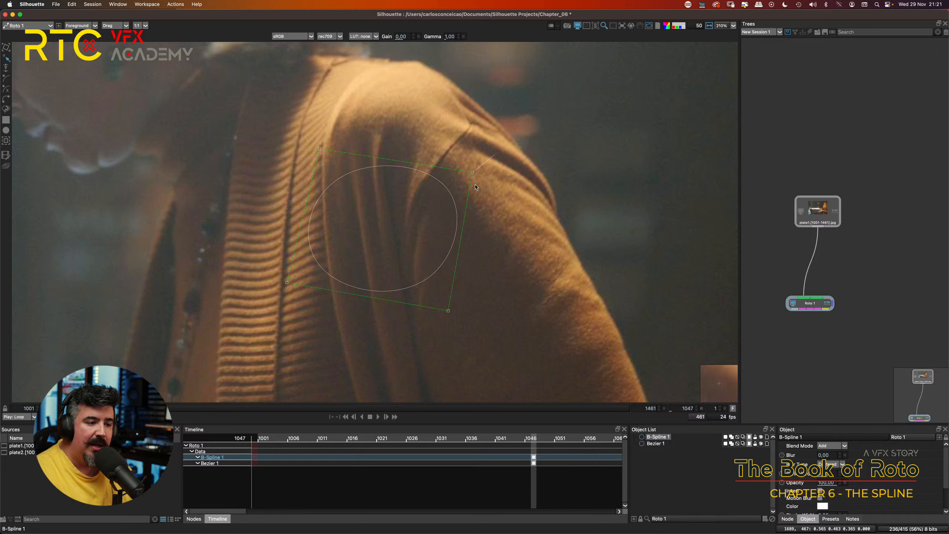
{"action": "left_click_drag", "start_coordinate": [473, 172], "coordinate": [477, 161]}
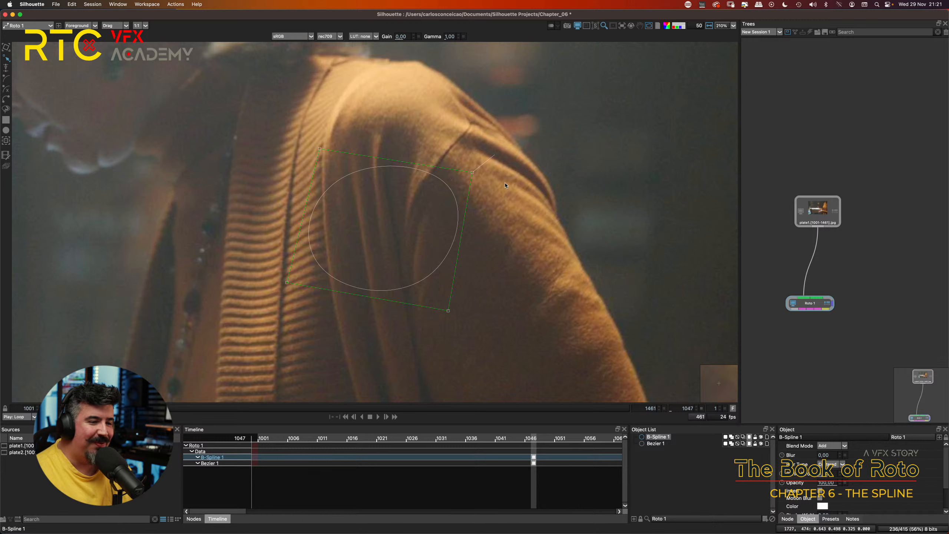
Step: Convert the B-Spline's upper-right point to a Corner, and move that point slightly down
{"action": "right_click", "coordinate": [473, 173]}
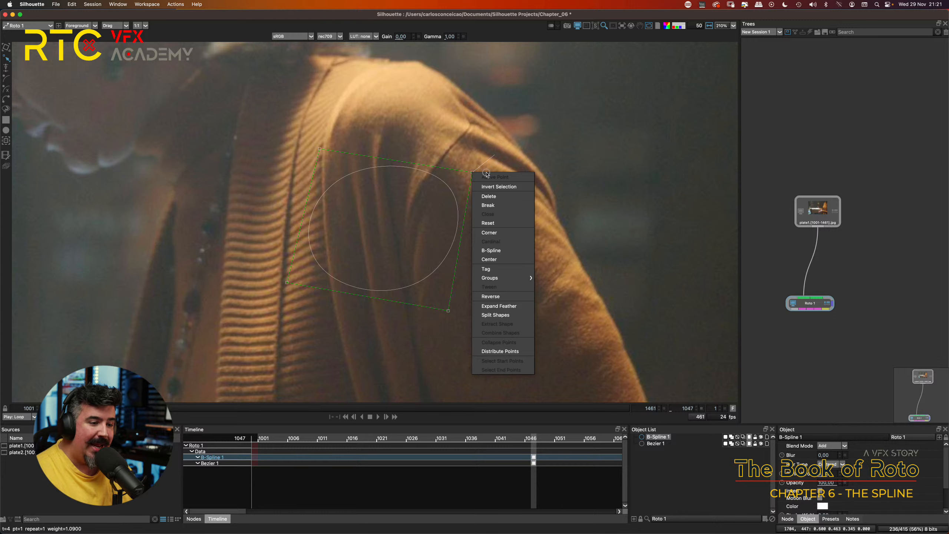
{"action": "left_click", "coordinate": [489, 233]}
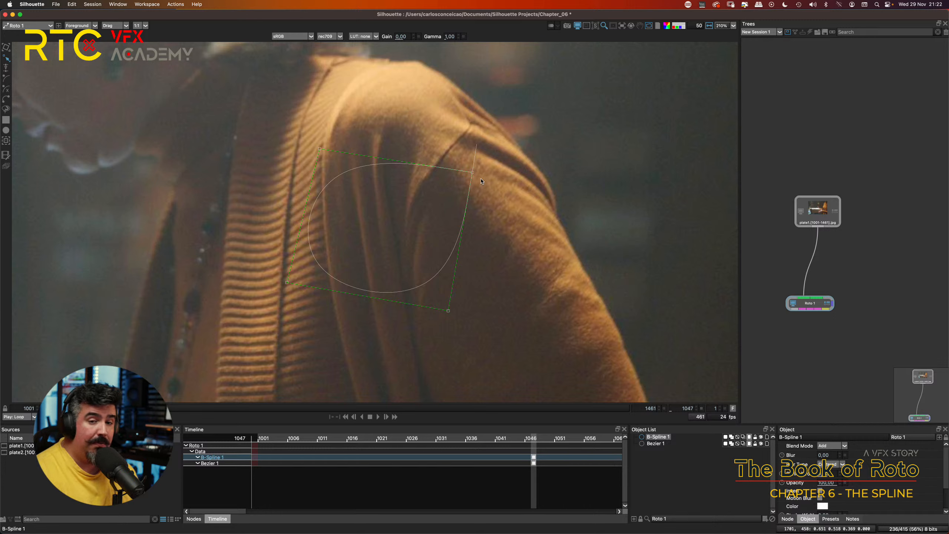
{"action": "left_click_drag", "start_coordinate": [481, 179], "coordinate": [480, 178]}
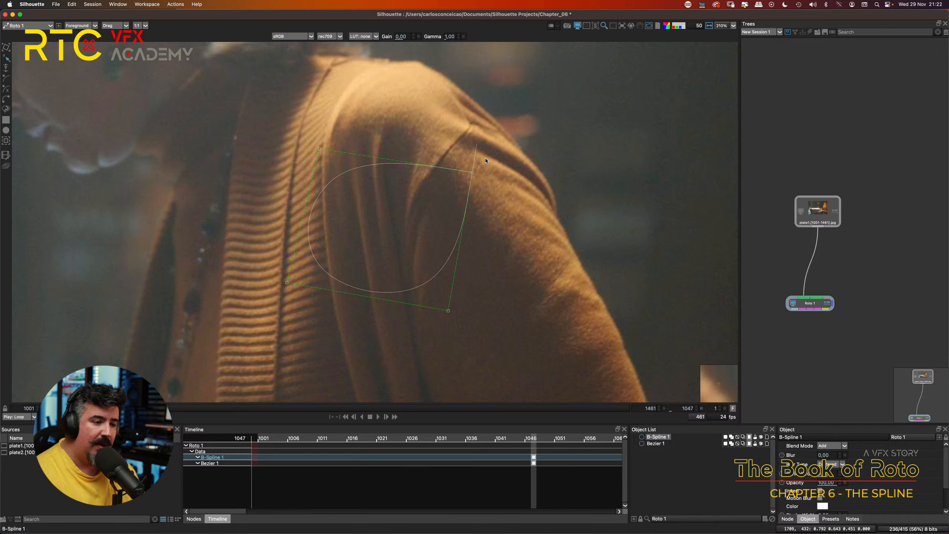
{"action": "mouse_move", "coordinate": [472, 174]}
{"action": "left_mouse_down"}
{"action": "mouse_move", "coordinate": [441, 187]}
{"action": "mouse_move", "coordinate": [472, 178]}
{"action": "left_mouse_up"}
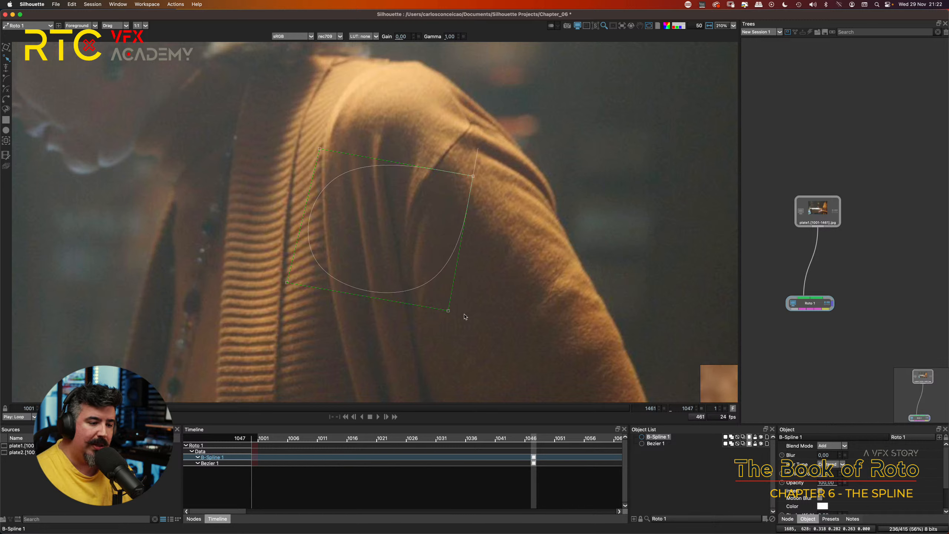
Step: Pull the B-Spline's lower-right point outward toward the sleeve, and shift its upper-left point slightly down and outward
{"action": "left_click_drag", "start_coordinate": [448, 310], "coordinate": [483, 294]}
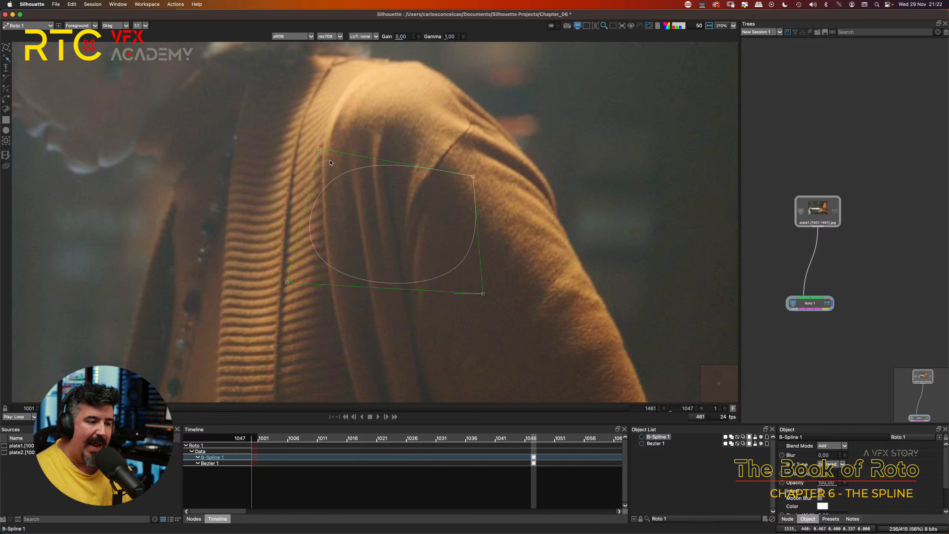
{"action": "mouse_move", "coordinate": [319, 149]}
{"action": "left_mouse_down"}
{"action": "mouse_move", "coordinate": [330, 129]}
{"action": "mouse_move", "coordinate": [329, 149]}
{"action": "mouse_move", "coordinate": [345, 161]}
{"action": "mouse_move", "coordinate": [338, 151]}
{"action": "mouse_move", "coordinate": [310, 160]}
{"action": "left_mouse_up"}
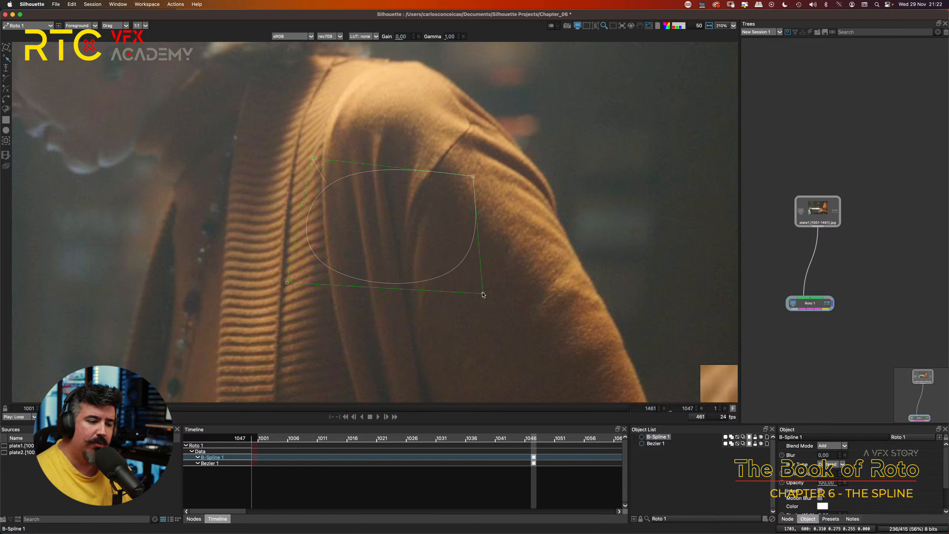
{"action": "mouse_move", "coordinate": [483, 294]}
{"action": "left_mouse_down"}
{"action": "mouse_move", "coordinate": [426, 292]}
{"action": "mouse_move", "coordinate": [509, 299]}
{"action": "mouse_move", "coordinate": [499, 302]}
{"action": "left_mouse_up"}
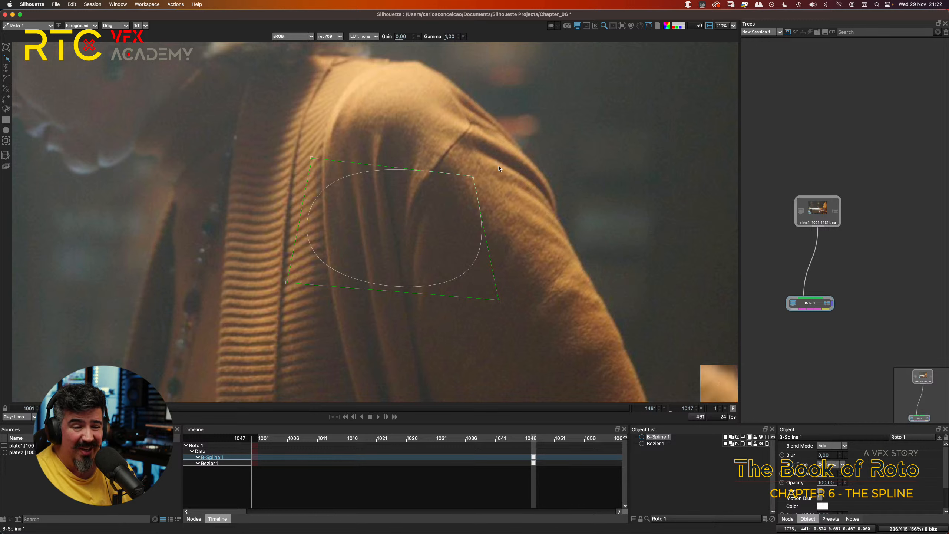
Step: Convert the upper-right corner point back to B-Spline, and pull the shape's lower-right point back inward
{"action": "right_click", "coordinate": [474, 176]}
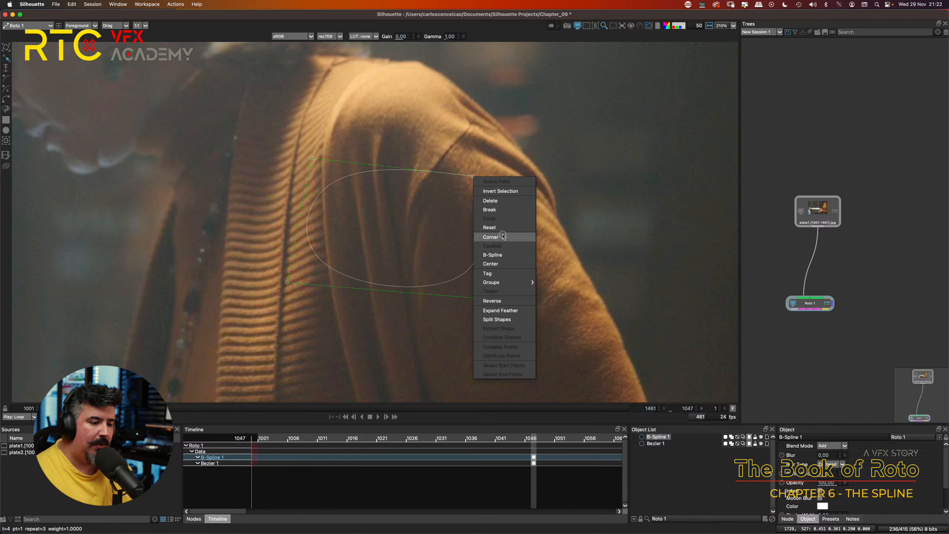
{"action": "left_click", "coordinate": [498, 256]}
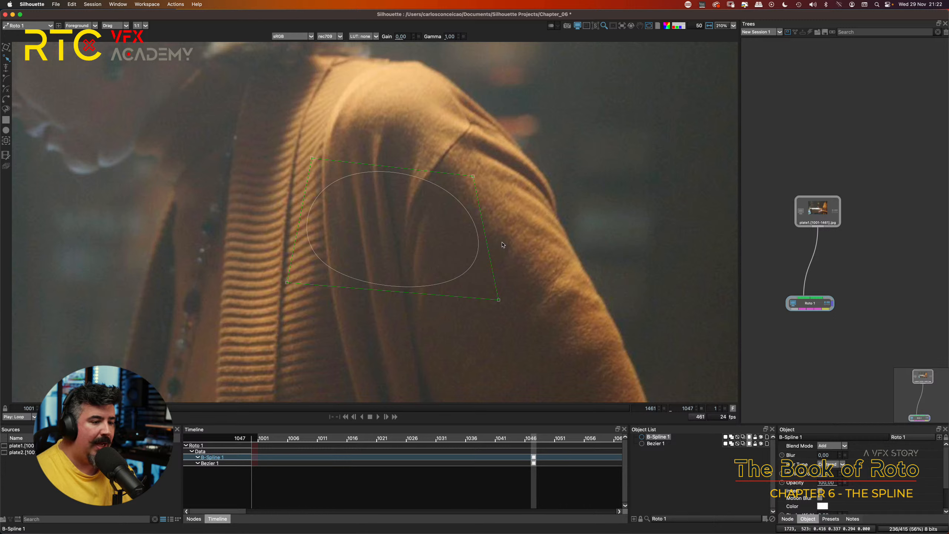
{"action": "left_click_drag", "start_coordinate": [499, 299], "coordinate": [460, 293]}
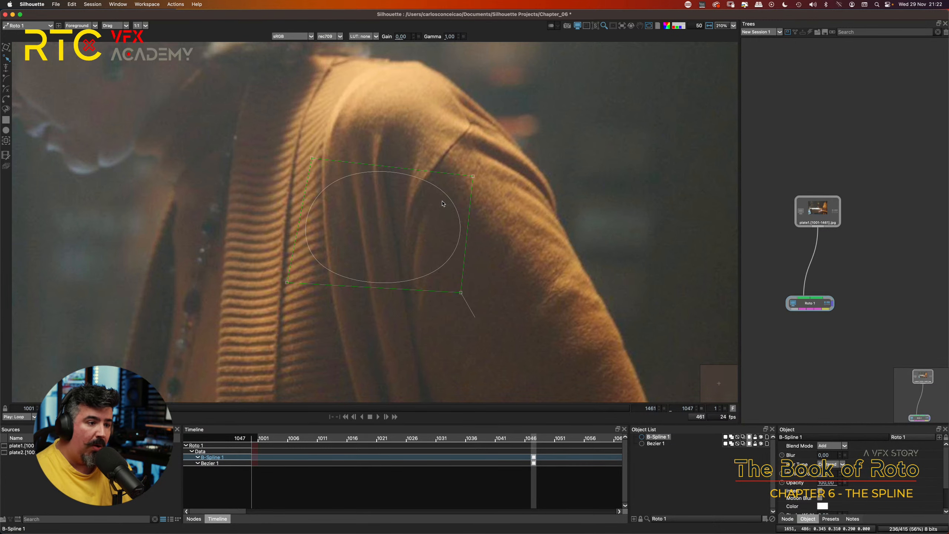
Step: Draw a closed four-point X-Spline over the dark background beside the cardigan's sleeve
{"action": "left_click_drag", "start_coordinate": [496, 197], "coordinate": [361, 199]}
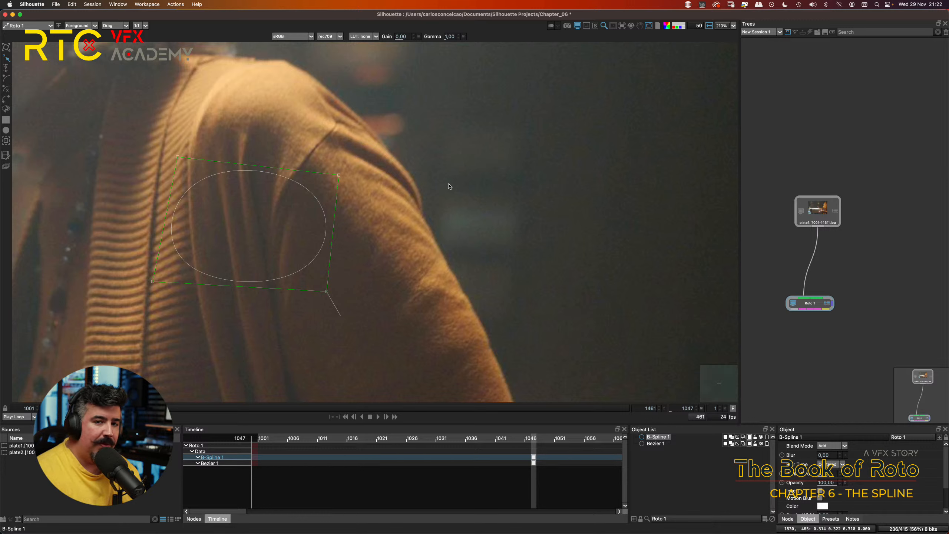
{"action": "left_click", "coordinate": [6, 90]}
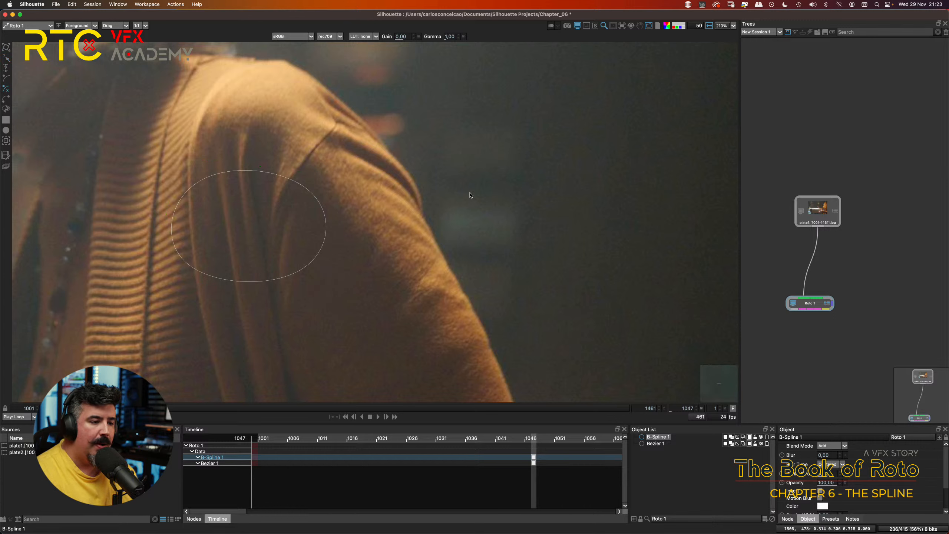
{"action": "left_click", "coordinate": [434, 190]}
{"action": "left_click", "coordinate": [545, 167]}
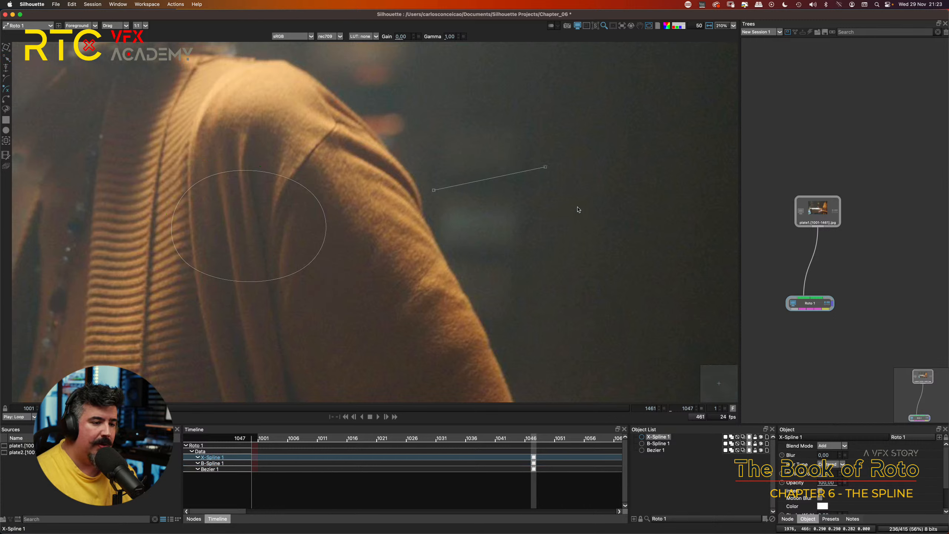
{"action": "left_click", "coordinate": [581, 255]}
{"action": "left_click", "coordinate": [472, 295]}
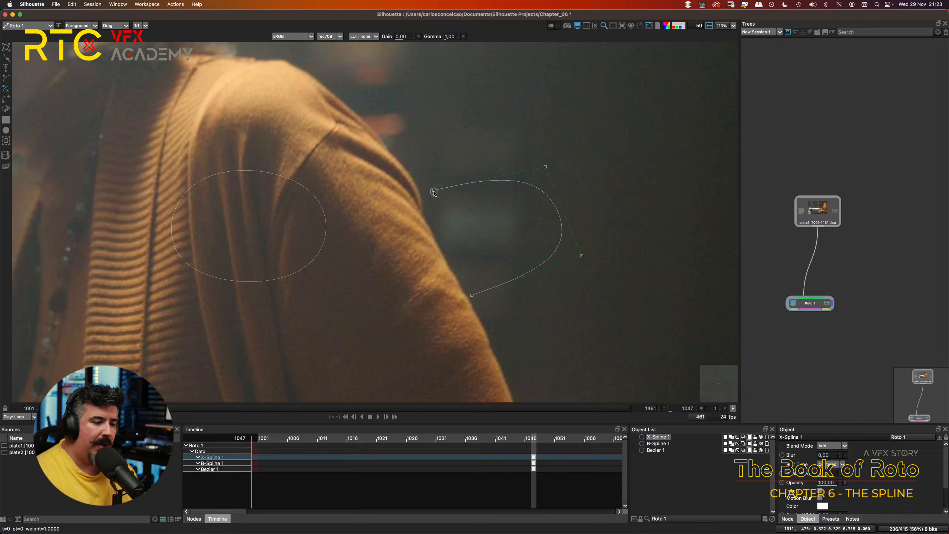
{"action": "left_click", "coordinate": [434, 190]}
Step: Reshape the X-Spline by pulling its upper-right and lower-right points outward and shifting its two left points clear of the sleeve
{"action": "left_click_drag", "start_coordinate": [434, 190], "coordinate": [414, 167]}
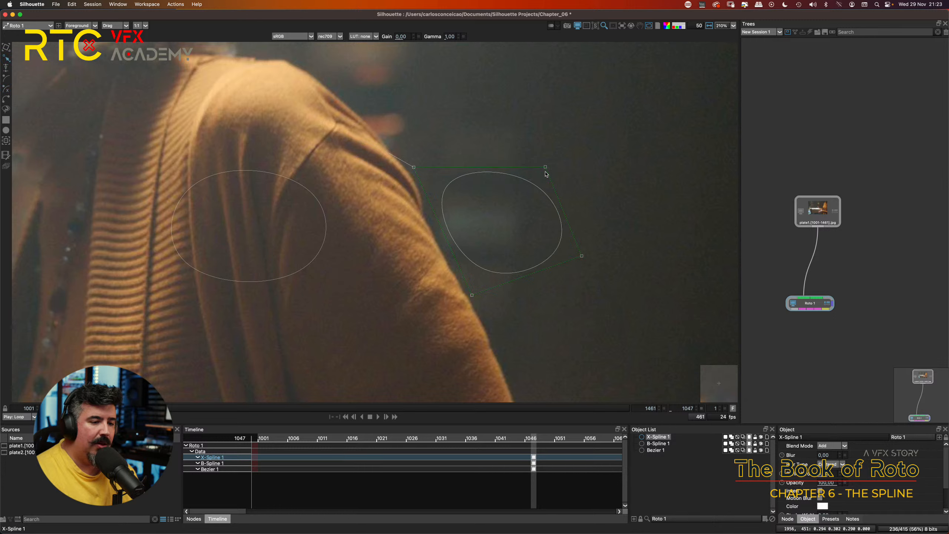
{"action": "left_click_drag", "start_coordinate": [545, 167], "coordinate": [575, 117]}
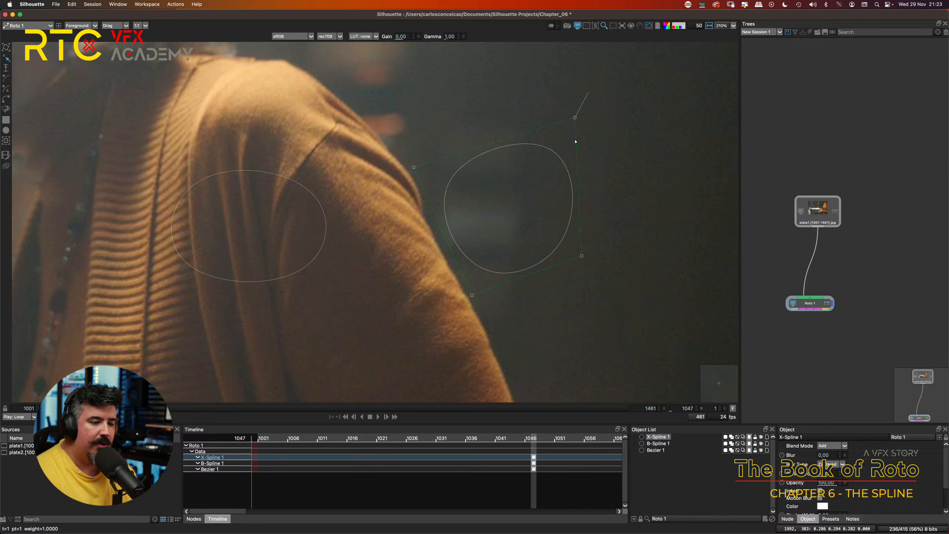
{"action": "left_click_drag", "start_coordinate": [582, 256], "coordinate": [648, 227]}
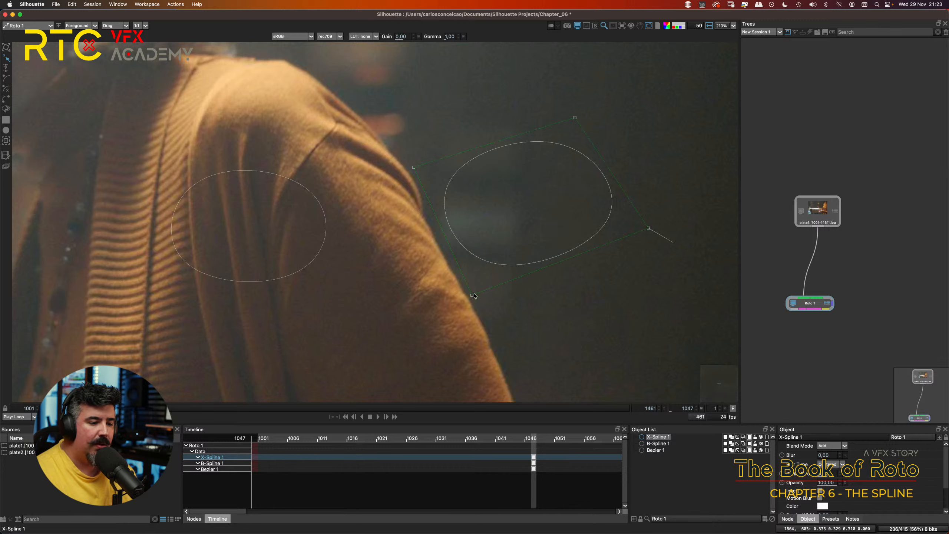
{"action": "left_click_drag", "start_coordinate": [472, 296], "coordinate": [500, 296]}
{"action": "left_click_drag", "start_coordinate": [416, 169], "coordinate": [440, 168]}
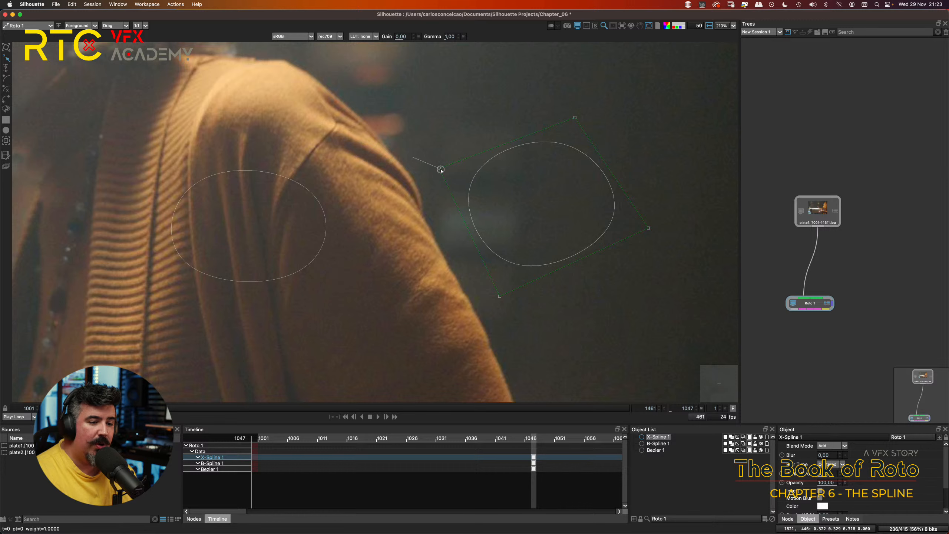
Step: Fine-tune the X-Spline with small moves of its upper-right, lower-right and bottom points to round out the curve
{"action": "left_click", "coordinate": [648, 229]}
{"action": "left_click_drag", "start_coordinate": [648, 229], "coordinate": [635, 232]}
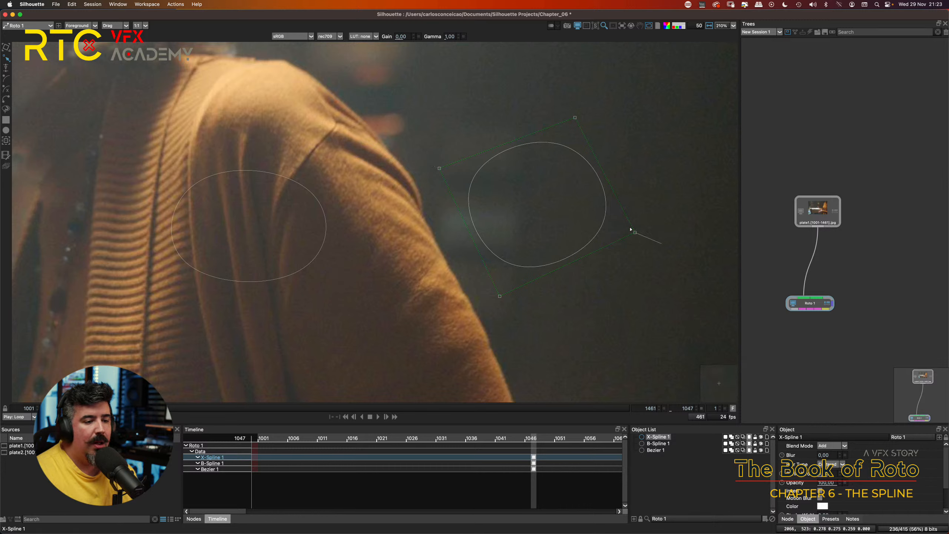
{"action": "left_click", "coordinate": [500, 296]}
{"action": "left_click_drag", "start_coordinate": [500, 297], "coordinate": [505, 289]}
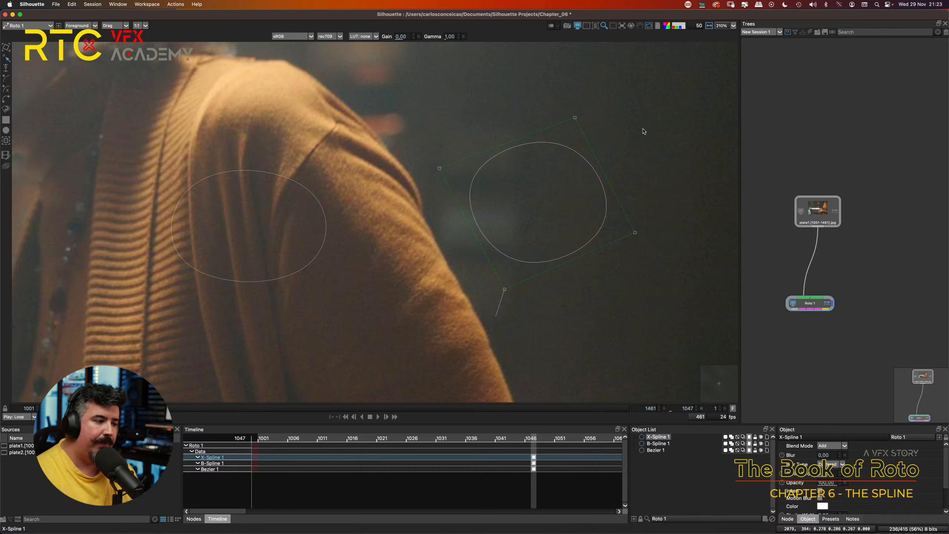
{"action": "left_click_drag", "start_coordinate": [576, 118], "coordinate": [584, 109]}
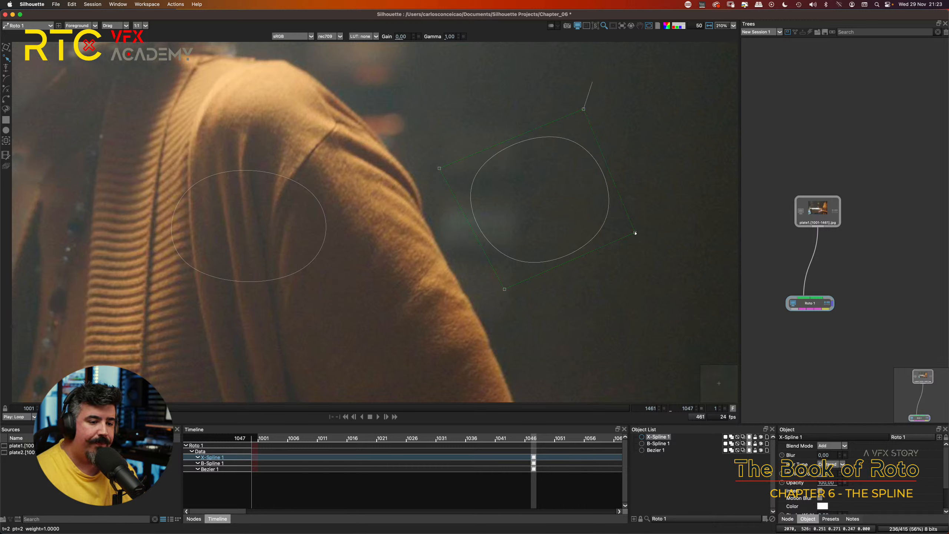
{"action": "left_click_drag", "start_coordinate": [635, 232], "coordinate": [640, 226]}
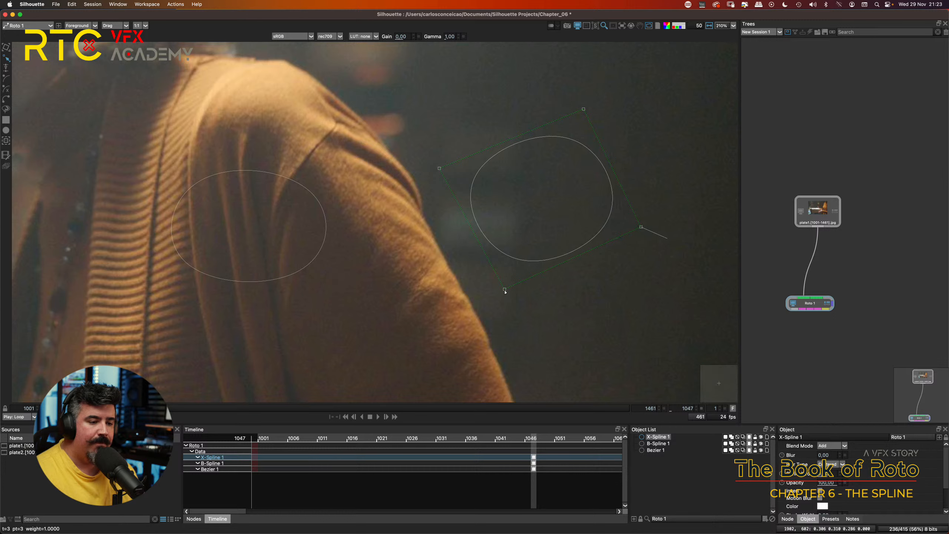
{"action": "left_click_drag", "start_coordinate": [505, 289], "coordinate": [506, 301]}
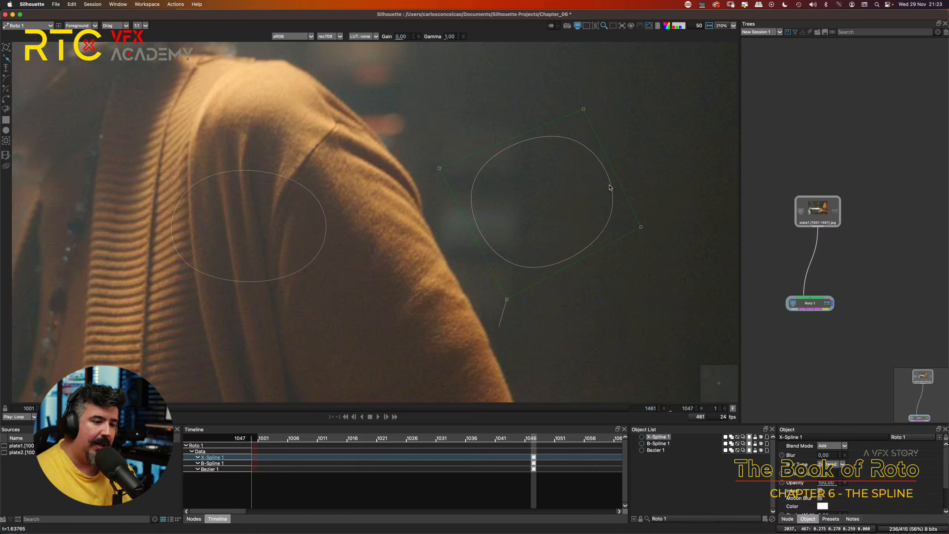
Step: Adjust the weight of the X-Spline's upper-right point at frame 1047, taking it to -1 and back up to a tight rounded corner
{"action": "left_click", "coordinate": [604, 100]}
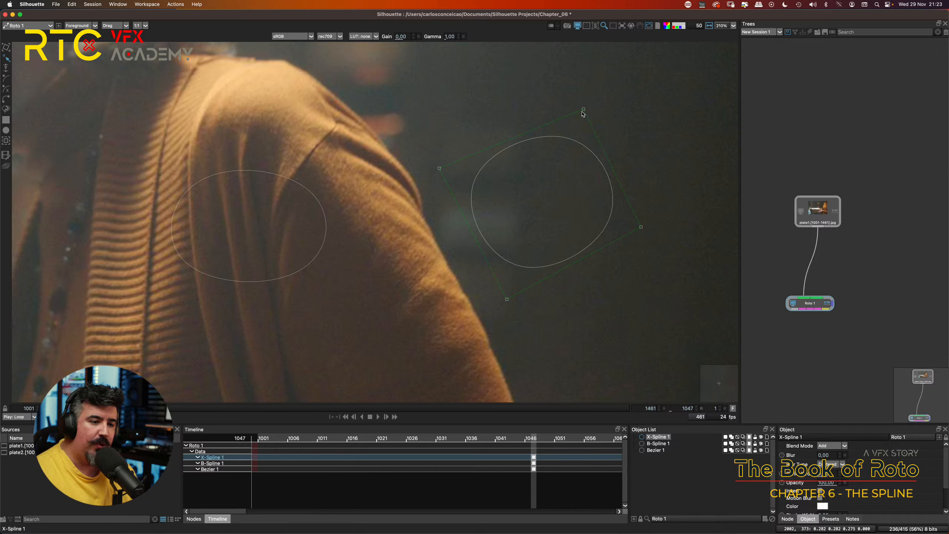
{"action": "left_click_drag", "start_coordinate": [583, 109], "coordinate": [584, 109]}
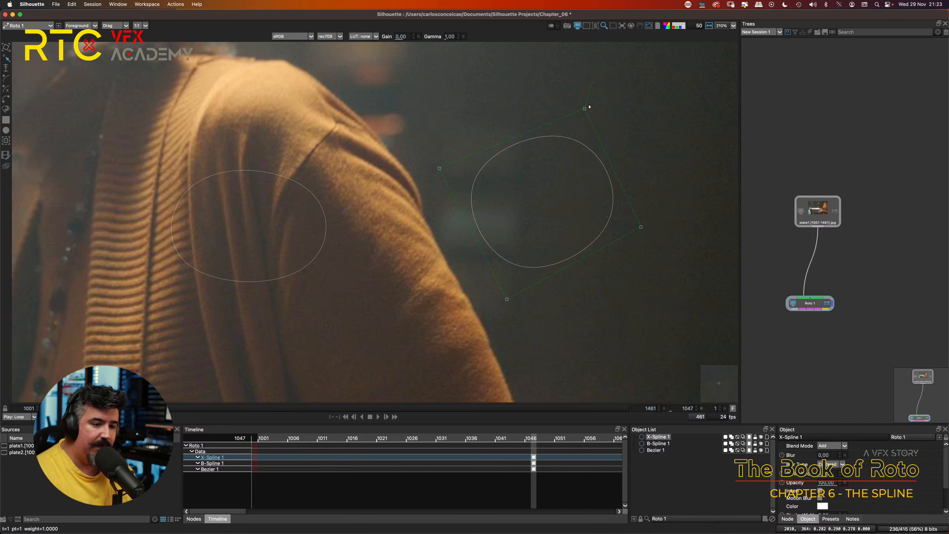
{"action": "left_click_drag", "start_coordinate": [584, 109], "coordinate": [546, 111]}
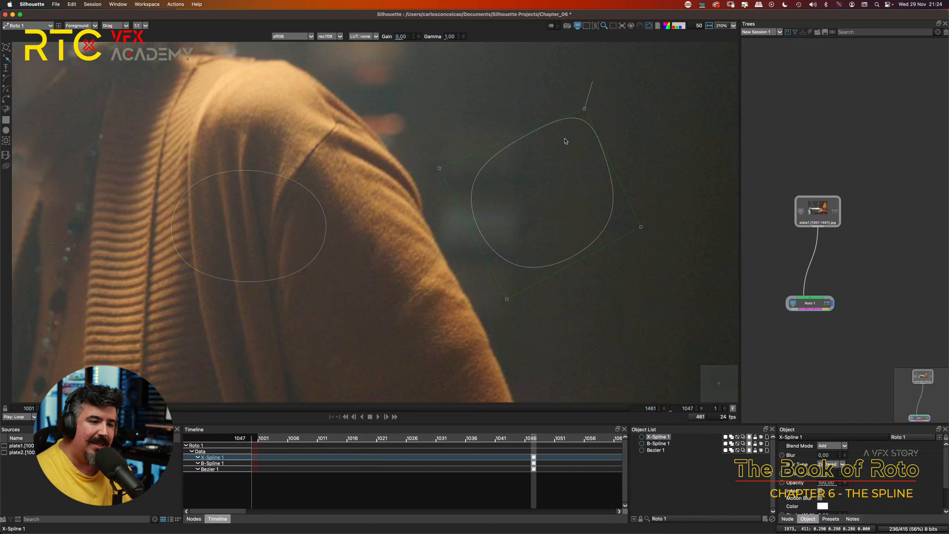
{"action": "left_click_drag", "start_coordinate": [585, 109], "coordinate": [466, 103]}
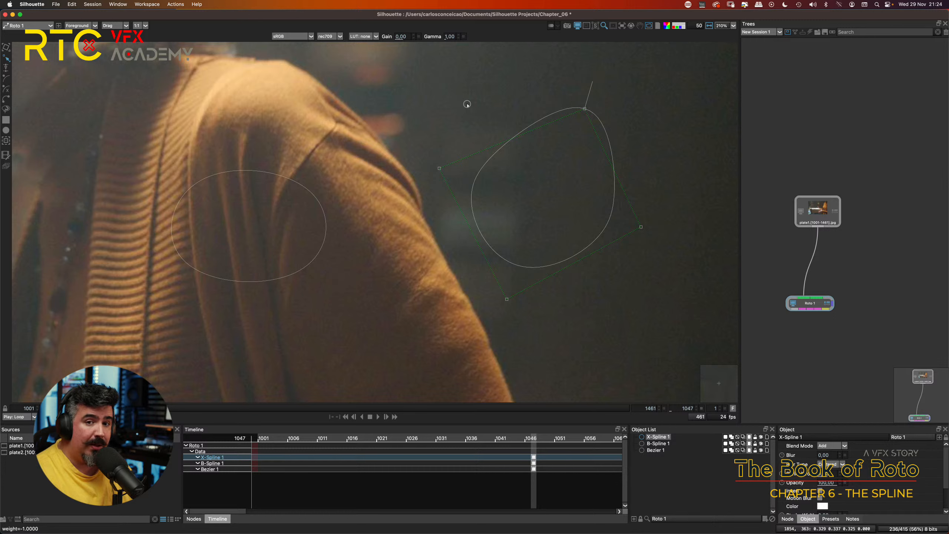
{"action": "left_click_drag", "start_coordinate": [467, 104], "coordinate": [582, 105]}
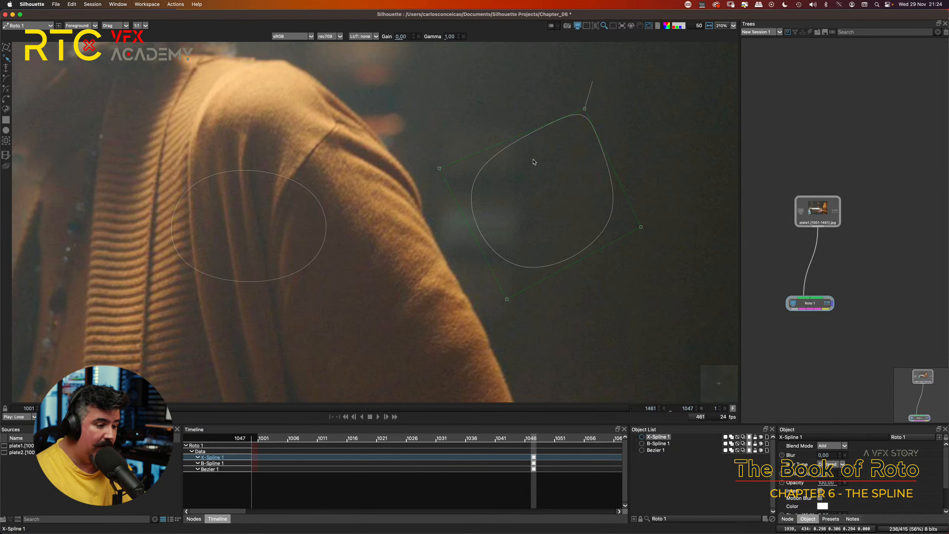
Step: Set a second weight keyframe at frame 1053 by raising the upper-right point's weight until the X-Spline's corner is softly rounded
{"action": "key", "text": "Right"}
{"action": "key", "text": "Right"}
{"action": "key", "text": "Right"}
{"action": "key", "text": "Right"}
{"action": "key", "text": "Right"}
{"action": "key", "text": "Right"}
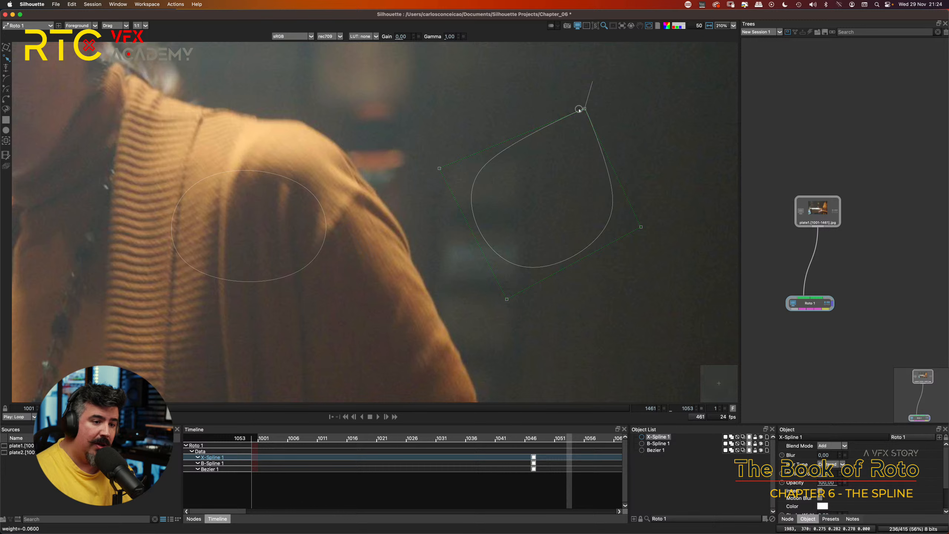
{"action": "left_click_drag", "start_coordinate": [584, 108], "coordinate": [630, 103]}
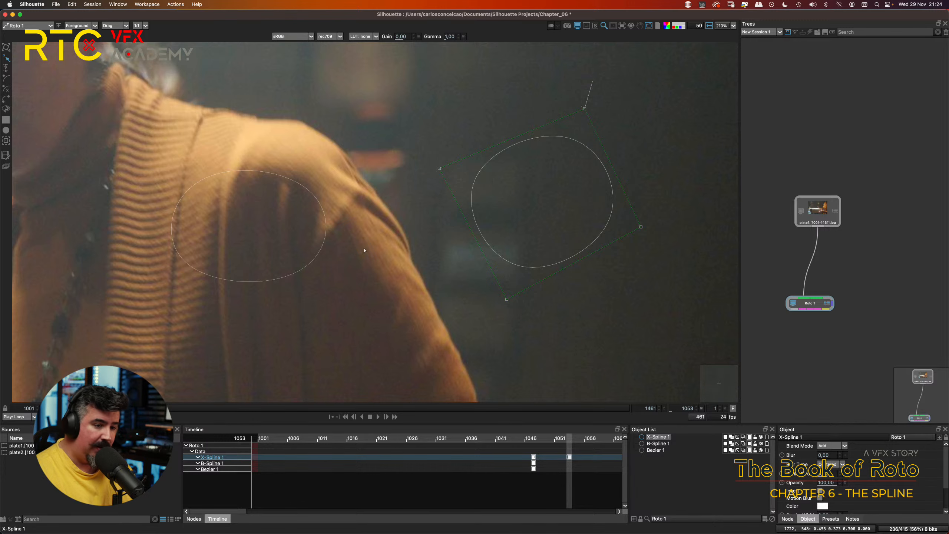
Step: Step back and forth through frames 1045 to 1053 to examine how the X-Spline's corner weight animates between its keyframes
{"action": "key", "text": "Left"}
{"action": "key", "text": "Left"}
{"action": "key", "text": "Left"}
{"action": "key", "text": "Left"}
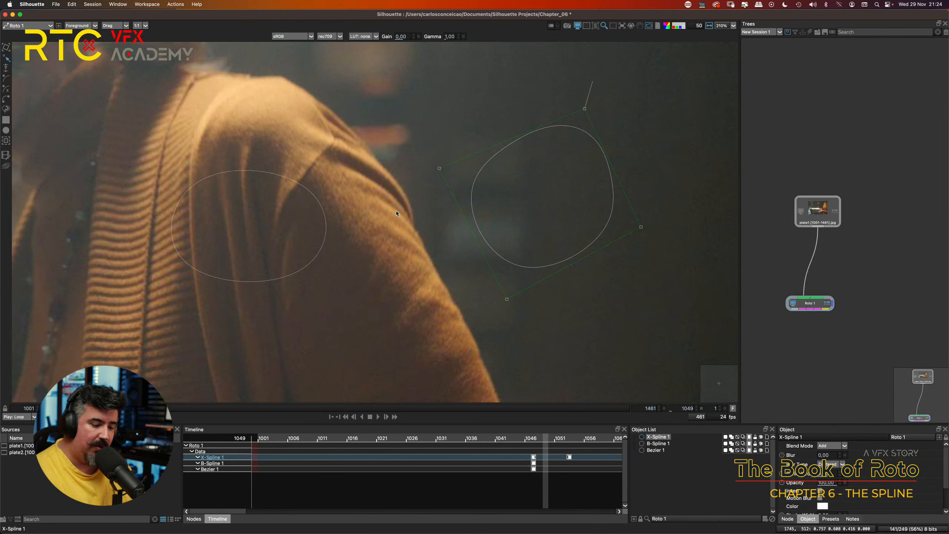
{"action": "key", "text": "Left"}
{"action": "key", "text": "Left"}
{"action": "key", "text": "Left"}
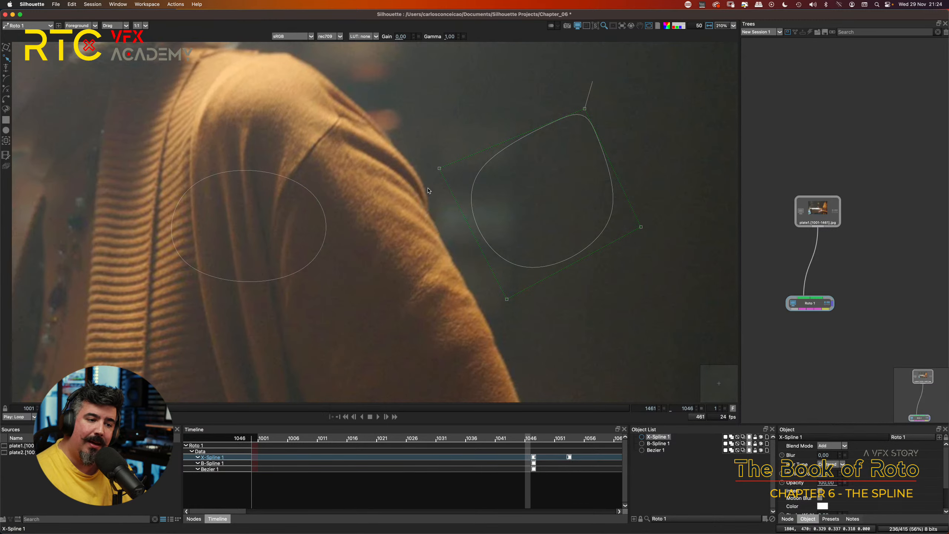
{"action": "key", "text": "Right"}
{"action": "key", "text": "Right"}
{"action": "key", "text": "Right"}
{"action": "key", "text": "Right"}
{"action": "key", "text": "Right"}
{"action": "key", "text": "Right"}
{"action": "key", "text": "Right"}
{"action": "key", "text": "Left"}
{"action": "key", "text": "Left"}
{"action": "key", "text": "Left"}
{"action": "key", "text": "Left"}
{"action": "key", "text": "Left"}
{"action": "key", "text": "Left"}
{"action": "key", "text": "Left"}
{"action": "key", "text": "Left"}
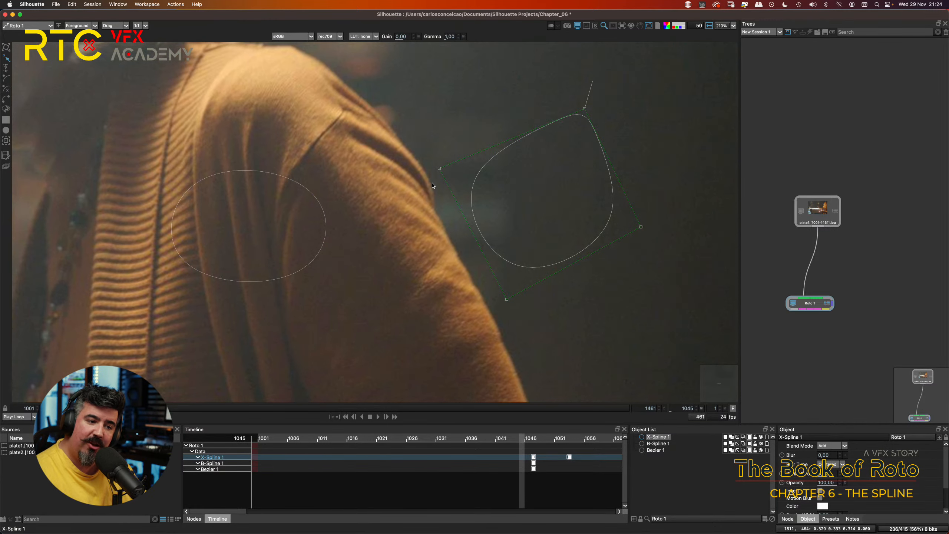
{"action": "key", "text": "Left"}
{"action": "key", "text": "Right"}
{"action": "key", "text": "Right"}
{"action": "key", "text": "Right"}
{"action": "key", "text": "Right"}
{"action": "key", "text": "Right"}
{"action": "key", "text": "Right"}
{"action": "key", "text": "Right"}
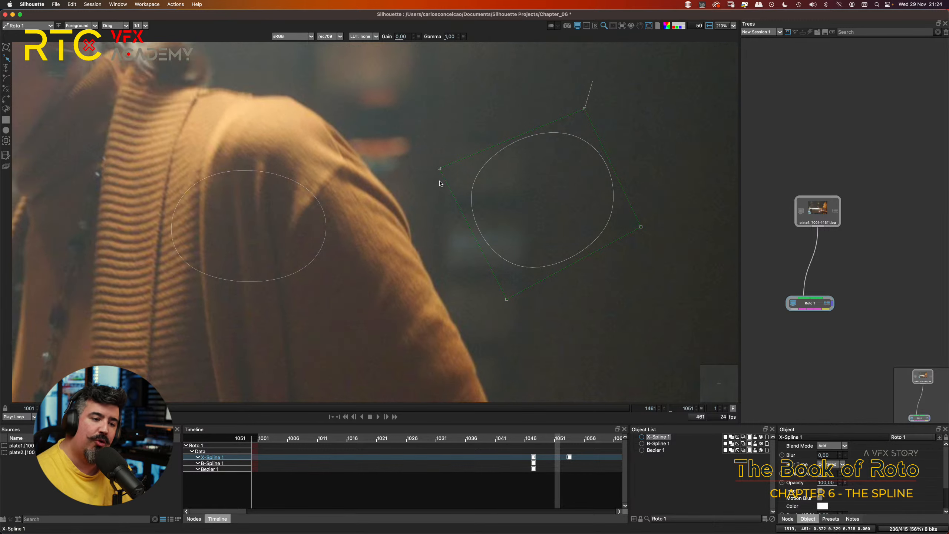
{"action": "key", "text": "Right"}
{"action": "key", "text": "Right"}
{"action": "key", "text": "Right"}
{"action": "key", "text": "Right"}
{"action": "key", "text": "Left"}
{"action": "key", "text": "Left"}
{"action": "key", "text": "Left"}
{"action": "key", "text": "Left"}
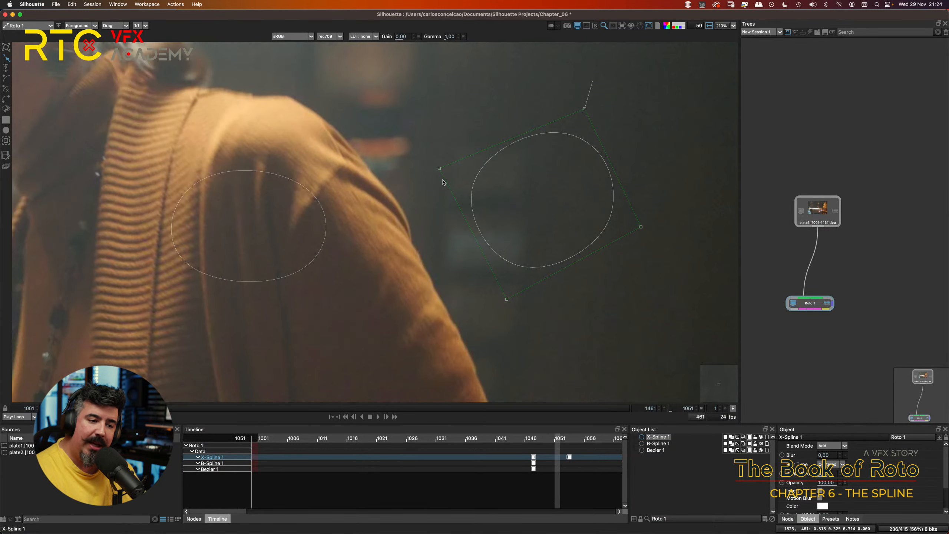
{"action": "key", "text": "Left"}
{"action": "key", "text": "Left"}
{"action": "key", "text": "Left"}
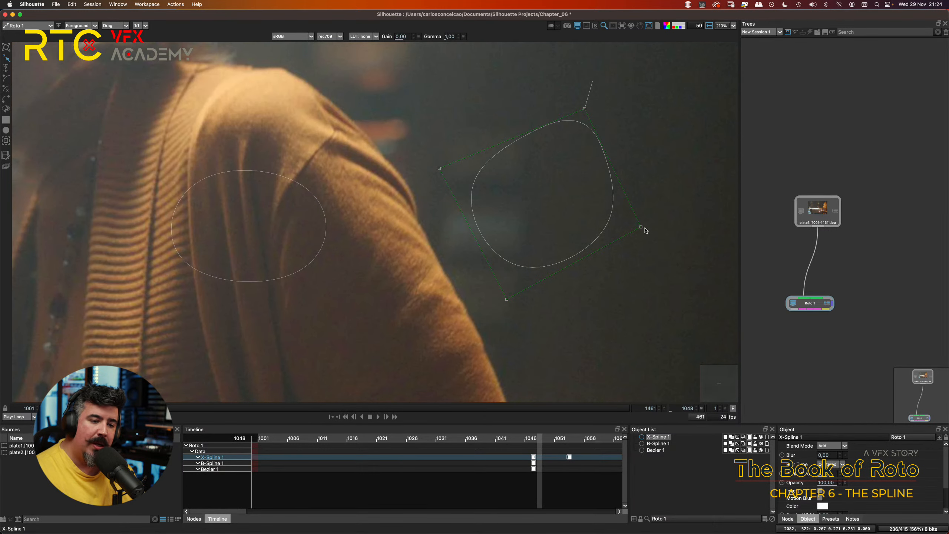
Step: Convert the X-Spline's upper-right point to Cardinal at frame 1048
{"action": "right_click", "coordinate": [585, 109]}
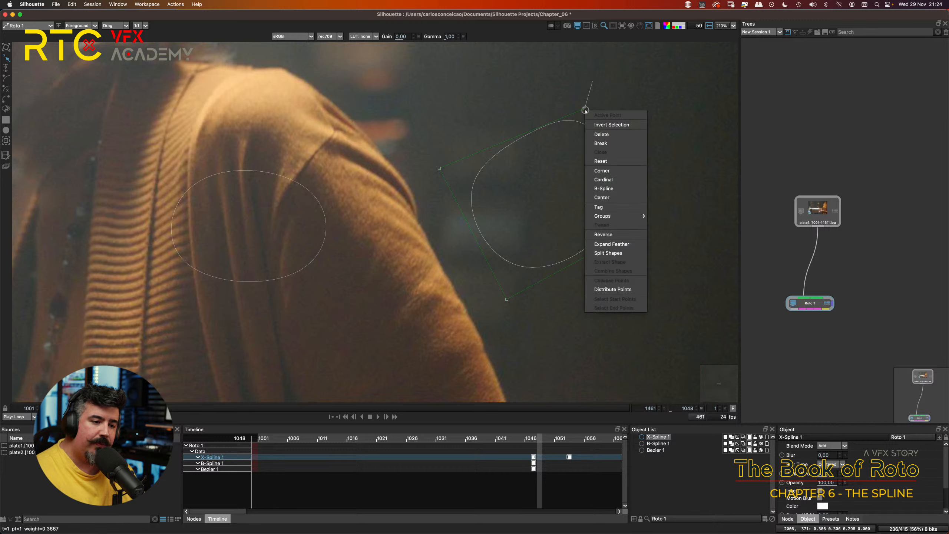
{"action": "left_click", "coordinate": [610, 180]}
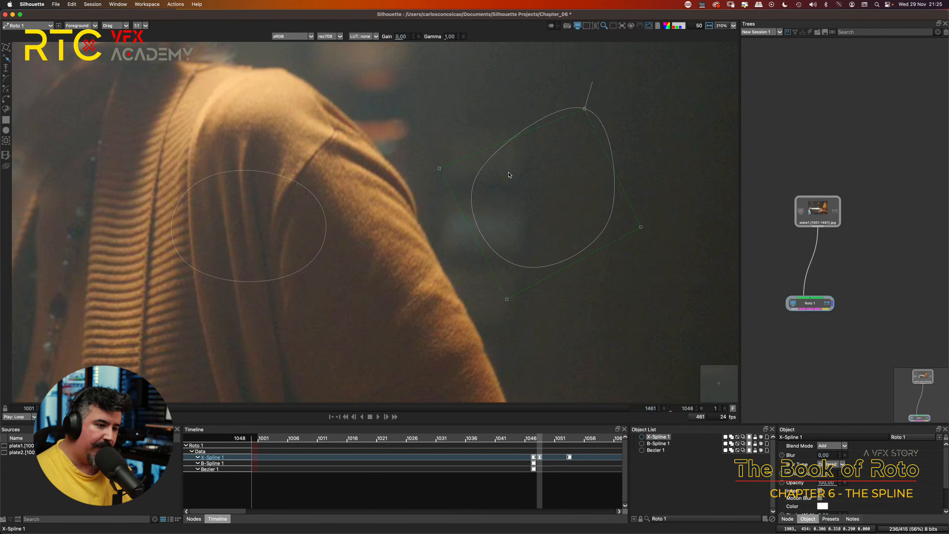
Step: Compare the three shapes on the plate by selecting the Bezier, the B-Spline and the X-Spline in turn
{"action": "scroll", "coordinate": [514, 168], "scroll_direction": "down", "scroll_amount": 5}
{"action": "left_click_drag", "start_coordinate": [460, 206], "coordinate": [519, 212]}
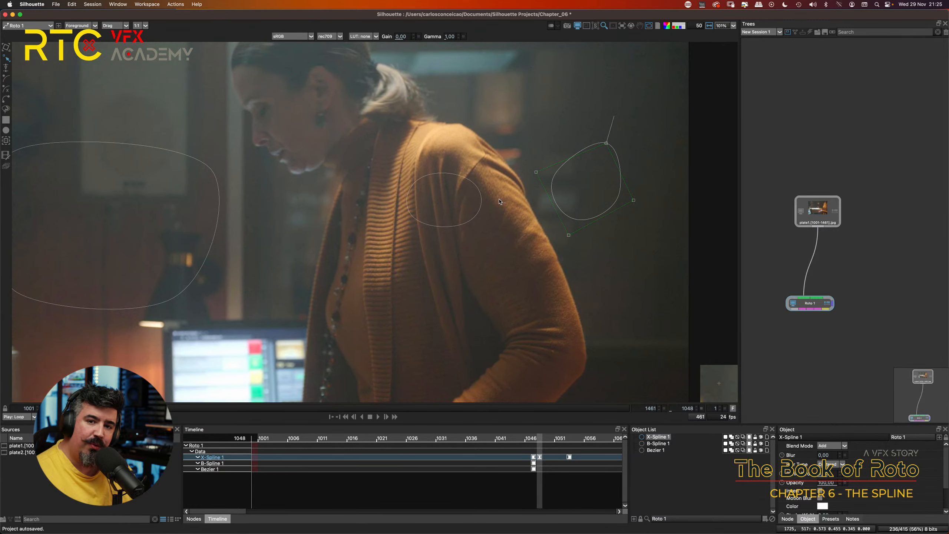
{"action": "left_click", "coordinate": [180, 157]}
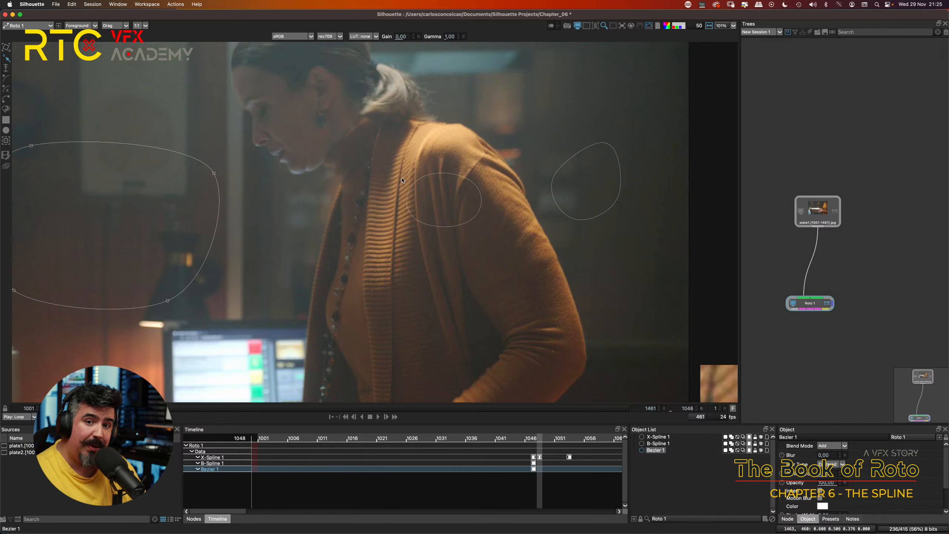
{"action": "left_click", "coordinate": [453, 174]}
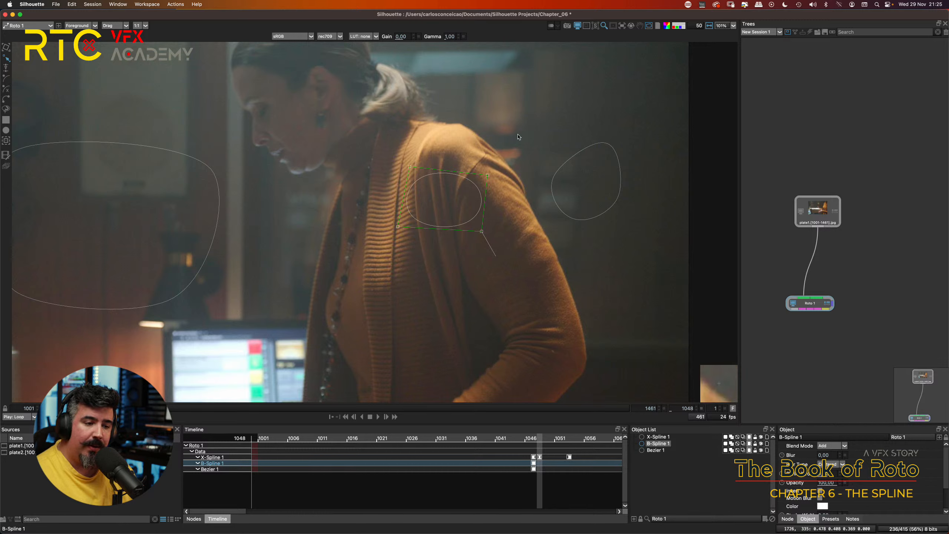
{"action": "left_click", "coordinate": [588, 150]}
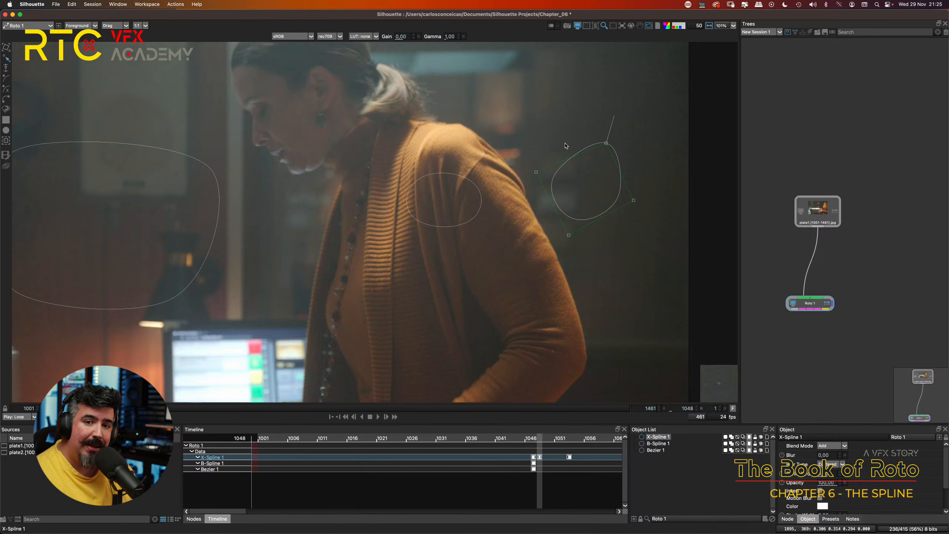
Step: Tighten the X-Spline's curve toward its bottom point by changing that point's weight
{"action": "scroll", "coordinate": [608, 159], "scroll_direction": "up", "scroll_amount": 5}
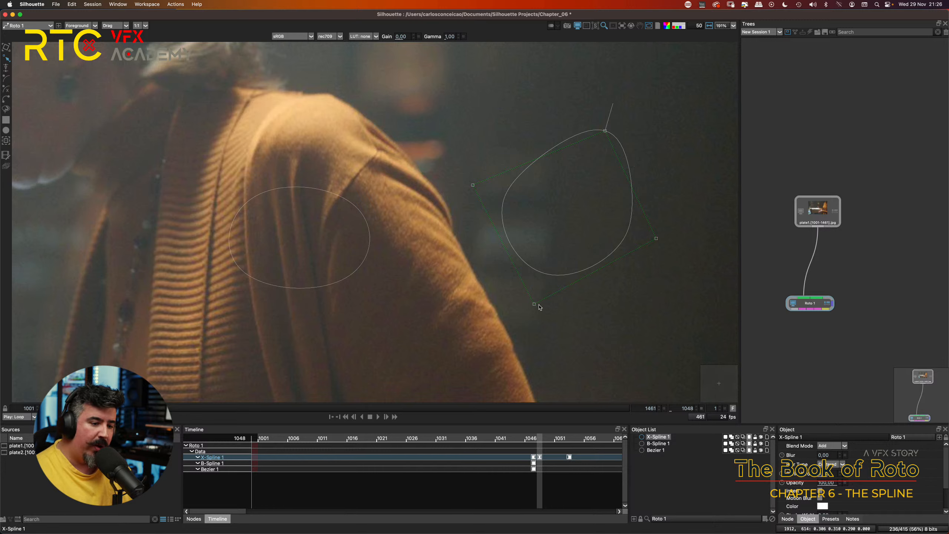
{"action": "left_click_drag", "start_coordinate": [533, 304], "coordinate": [495, 308]}
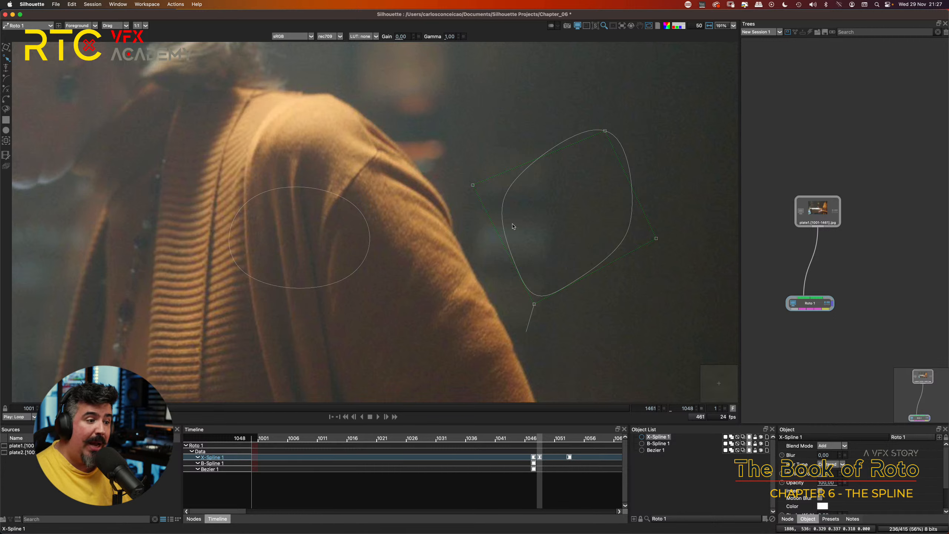
Step: Select the B-Spline and step through the frames around 1045 to 1057 to examine the movement of the woman's head and hair
{"action": "left_click", "coordinate": [322, 191]}
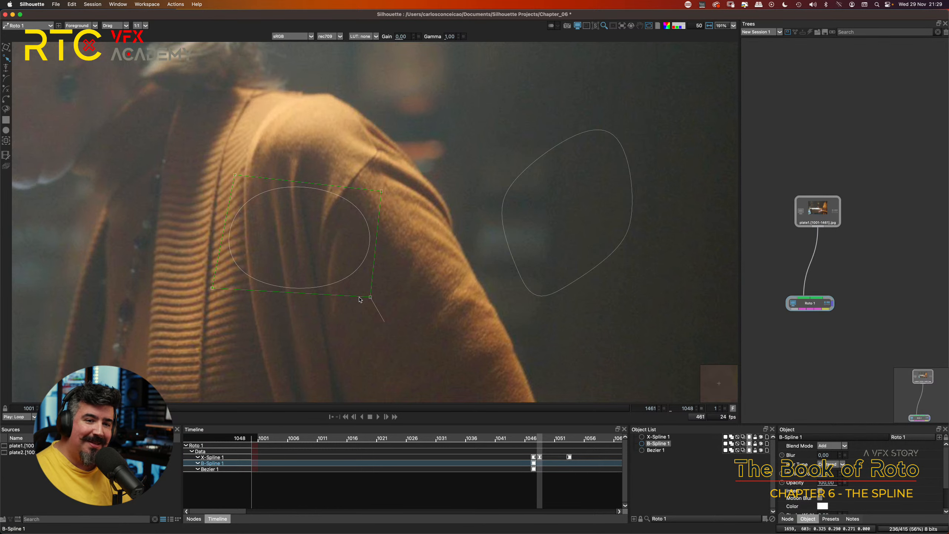
{"action": "left_click_drag", "start_coordinate": [368, 156], "coordinate": [536, 306]}
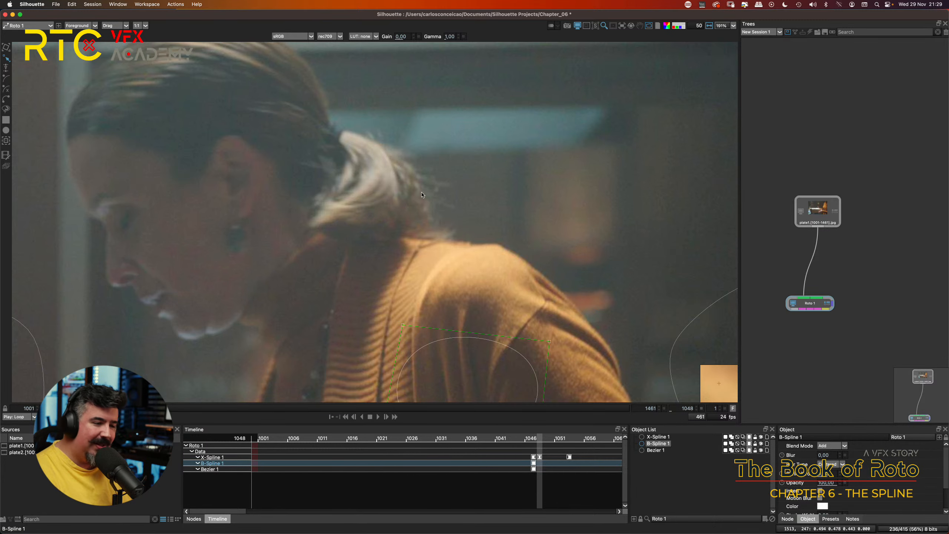
{"action": "key", "text": "Left"}
{"action": "key", "text": "Left"}
{"action": "key", "text": "Left"}
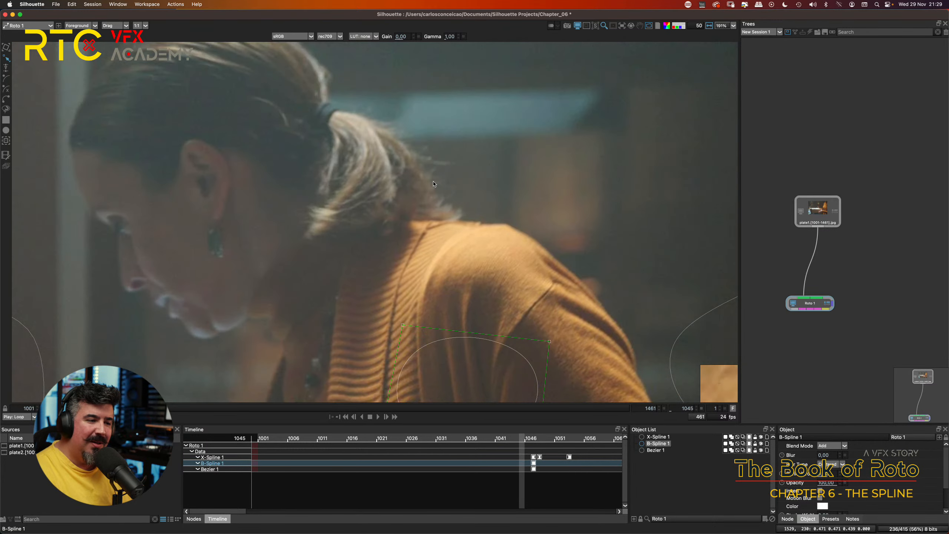
{"action": "key", "text": "Right"}
{"action": "key", "text": "Right"}
{"action": "key", "text": "Right"}
{"action": "key", "text": "Right"}
{"action": "key", "text": "Right"}
{"action": "key", "text": "Right"}
{"action": "key", "text": "Right"}
{"action": "key", "text": "Right"}
{"action": "key", "text": "Right"}
{"action": "key", "text": "Right"}
{"action": "key", "text": "Right"}
{"action": "key", "text": "Right"}
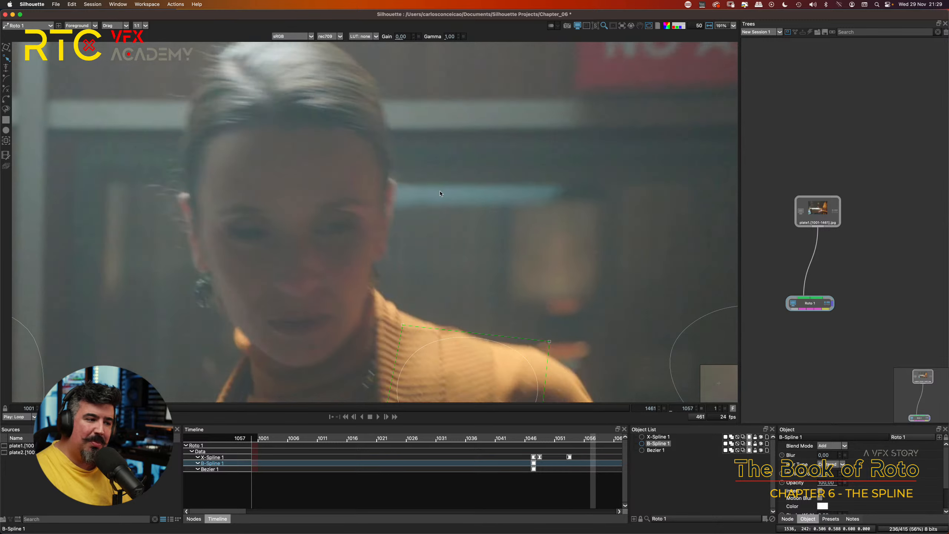
{"action": "key", "text": "Right"}
{"action": "key", "text": "Right"}
{"action": "key", "text": "Right"}
{"action": "key", "text": "Right"}
{"action": "key", "text": "Left"}
{"action": "key", "text": "Left"}
{"action": "key", "text": "Left"}
{"action": "key", "text": "Left"}
{"action": "key", "text": "Left"}
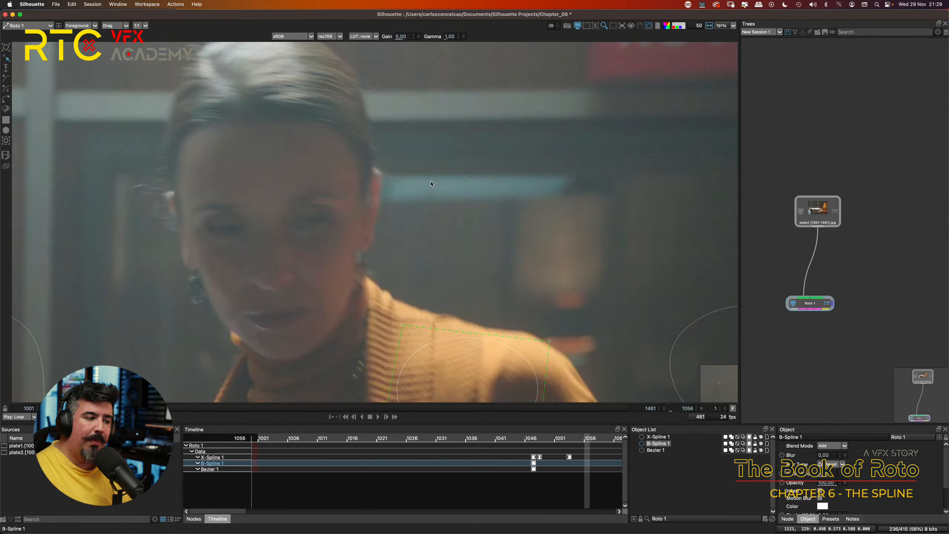
{"action": "key", "text": "Left"}
{"action": "key", "text": "Left"}
{"action": "left_click_drag", "start_coordinate": [302, 190], "coordinate": [433, 219]}
{"action": "scroll", "coordinate": [432, 221], "scroll_direction": "down", "scroll_amount": 5}
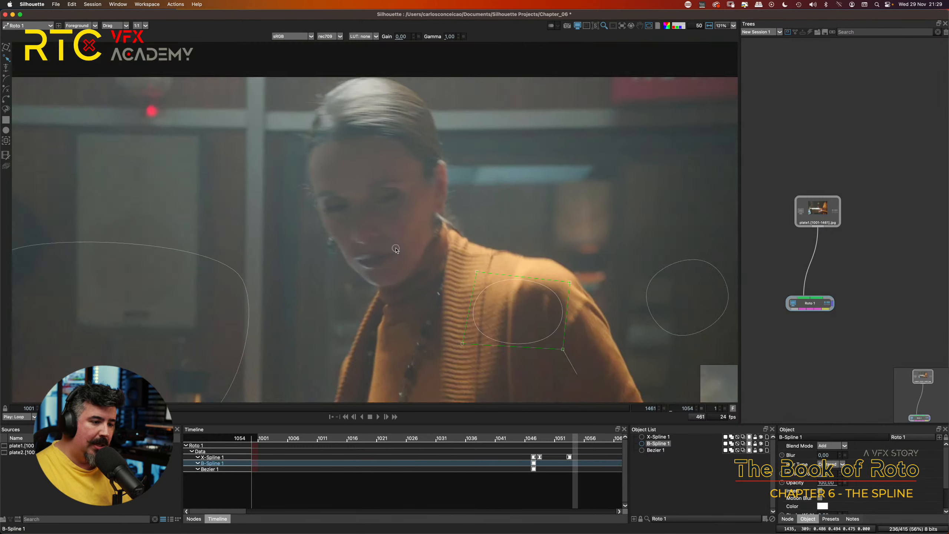
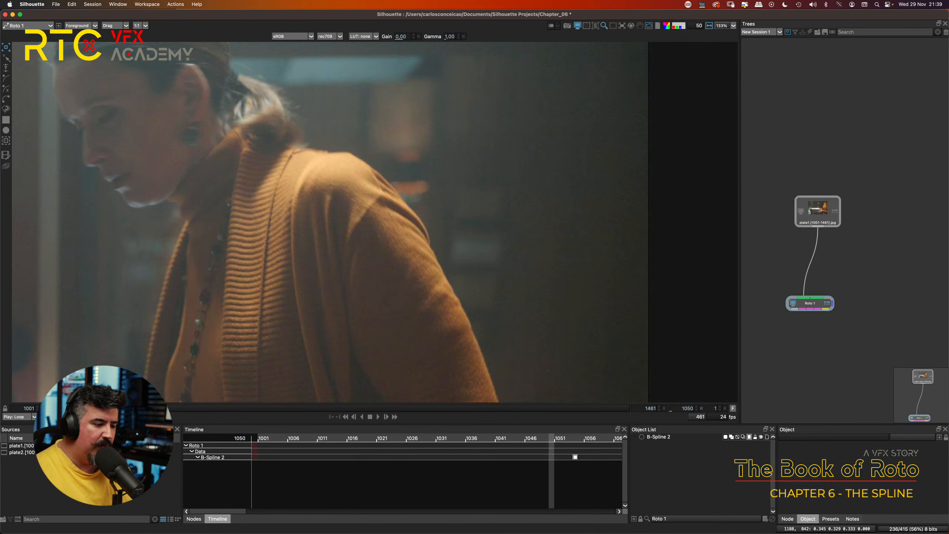
Step: Step through frames 1045 to 1061 to examine how the woman's shoulder and sleeve edge move
{"action": "key", "text": "Right"}
{"action": "key", "text": "Right"}
{"action": "key", "text": "Right"}
{"action": "key", "text": "Right"}
{"action": "key", "text": "Right"}
{"action": "key", "text": "Right"}
{"action": "key", "text": "Right"}
{"action": "key", "text": "Right"}
{"action": "key", "text": "Right"}
{"action": "key", "text": "Right"}
{"action": "key", "text": "Right"}
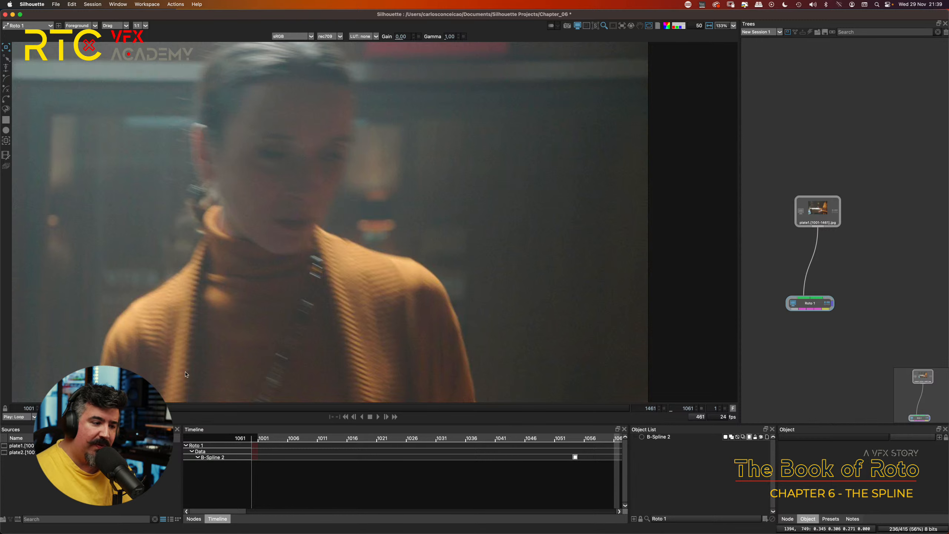
{"action": "key", "text": "Left"}
{"action": "key", "text": "Left"}
{"action": "key", "text": "Left"}
{"action": "key", "text": "Left"}
{"action": "key", "text": "Left"}
{"action": "key", "text": "Left"}
{"action": "key", "text": "Left"}
{"action": "key", "text": "Left"}
{"action": "key", "text": "Left"}
{"action": "key", "text": "Left"}
{"action": "key", "text": "Left"}
{"action": "key", "text": "Left"}
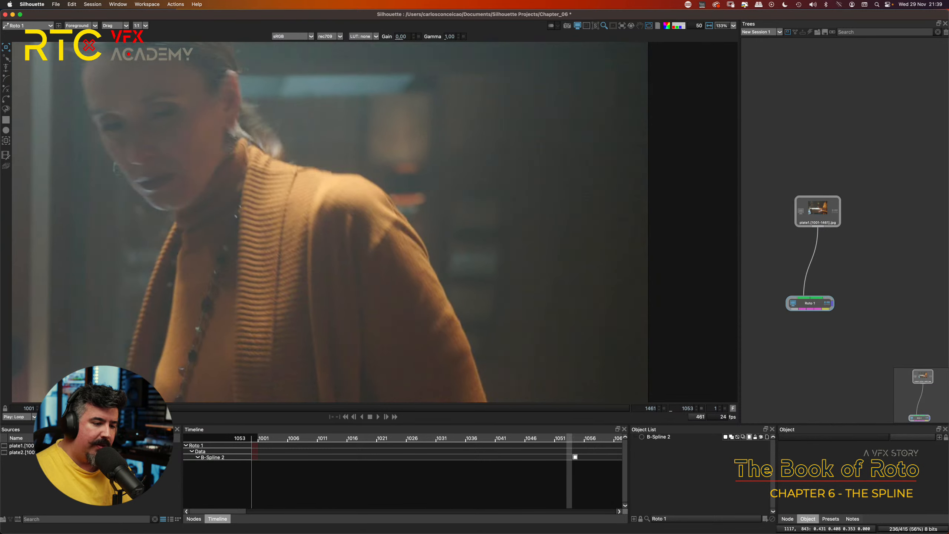
{"action": "key", "text": "Left"}
{"action": "key", "text": "Left"}
{"action": "key", "text": "Left"}
{"action": "key", "text": "Left"}
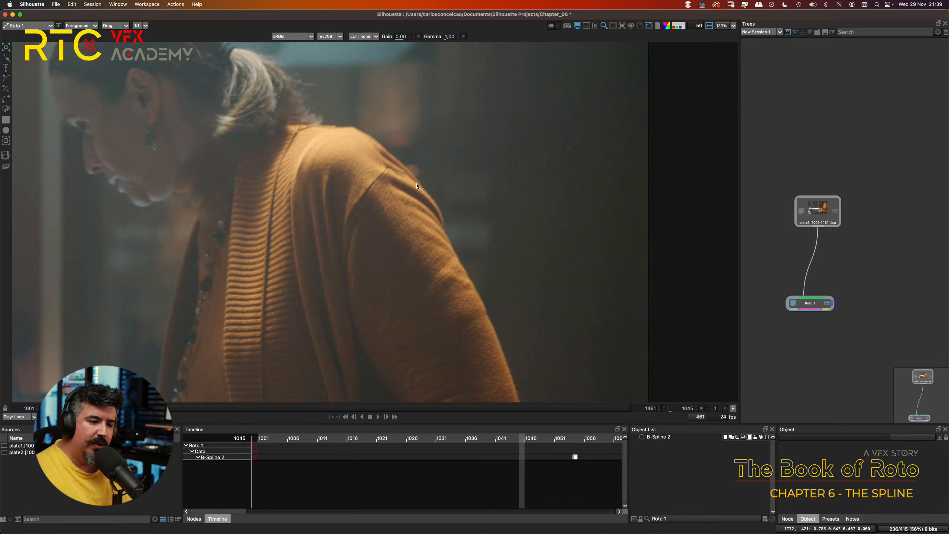
{"action": "left_click", "coordinate": [439, 212]}
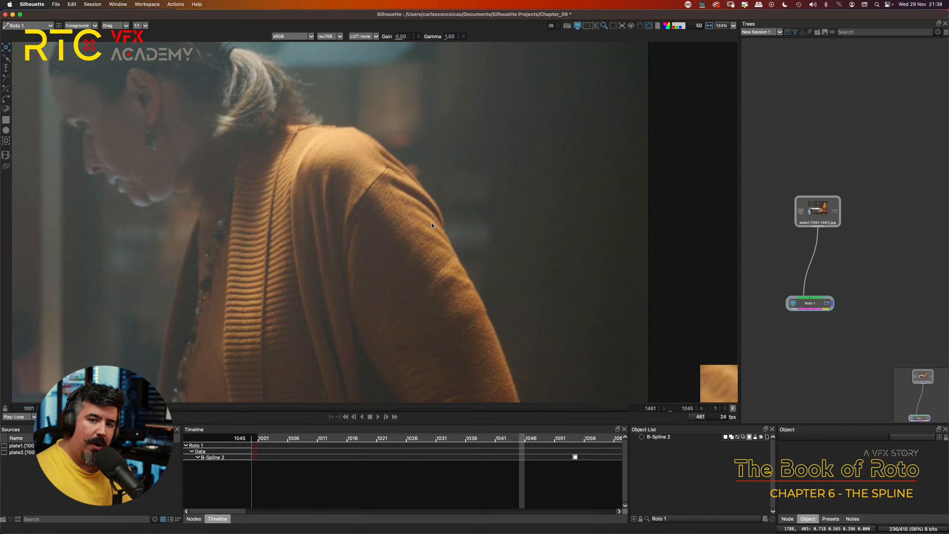
{"action": "key", "text": "space"}
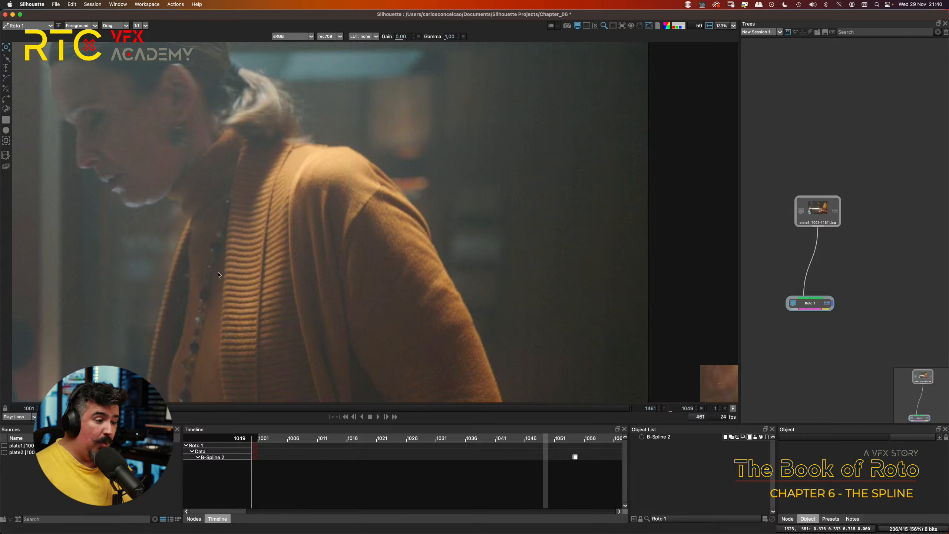
Step: Draw a closed six-point X-Spline around the woman's shoulder and upper arm at frame 1049
{"action": "left_click", "coordinate": [6, 89]}
{"action": "scroll", "coordinate": [419, 210], "scroll_direction": "up", "scroll_amount": 2}
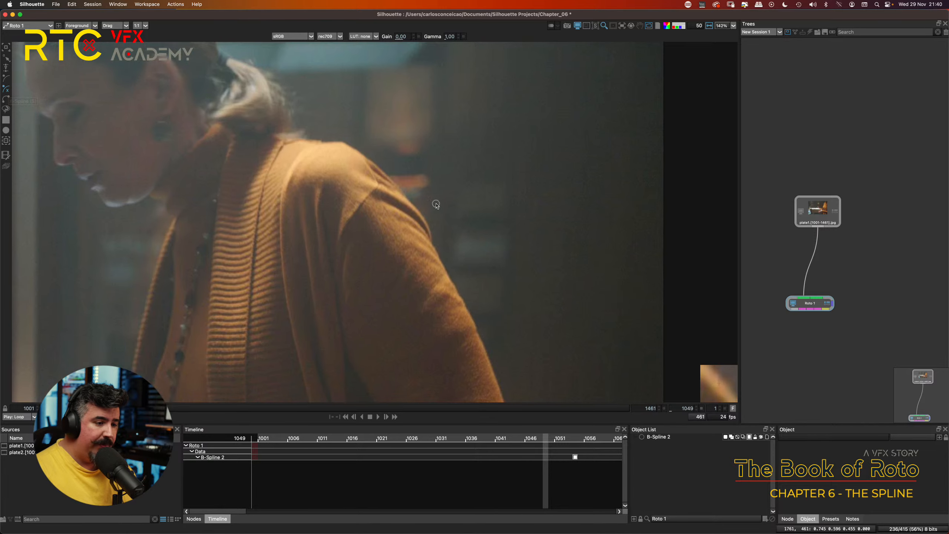
{"action": "left_click_drag", "start_coordinate": [457, 195], "coordinate": [416, 154]}
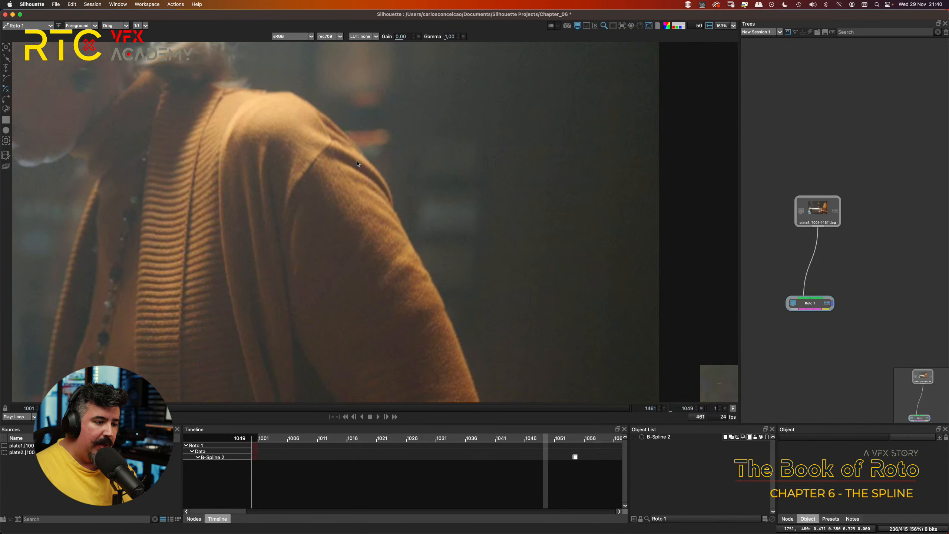
{"action": "left_click", "coordinate": [326, 134]}
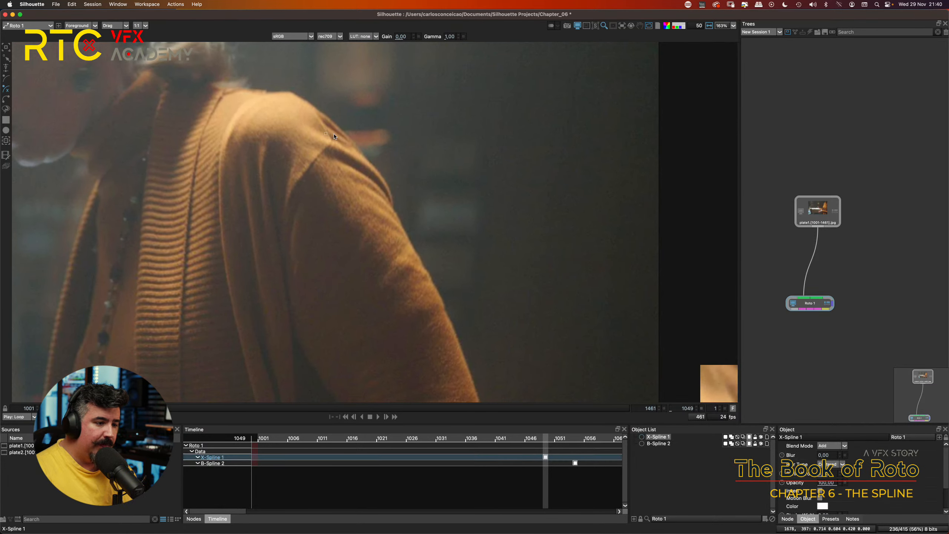
{"action": "left_click", "coordinate": [372, 163]}
{"action": "left_click", "coordinate": [393, 203]}
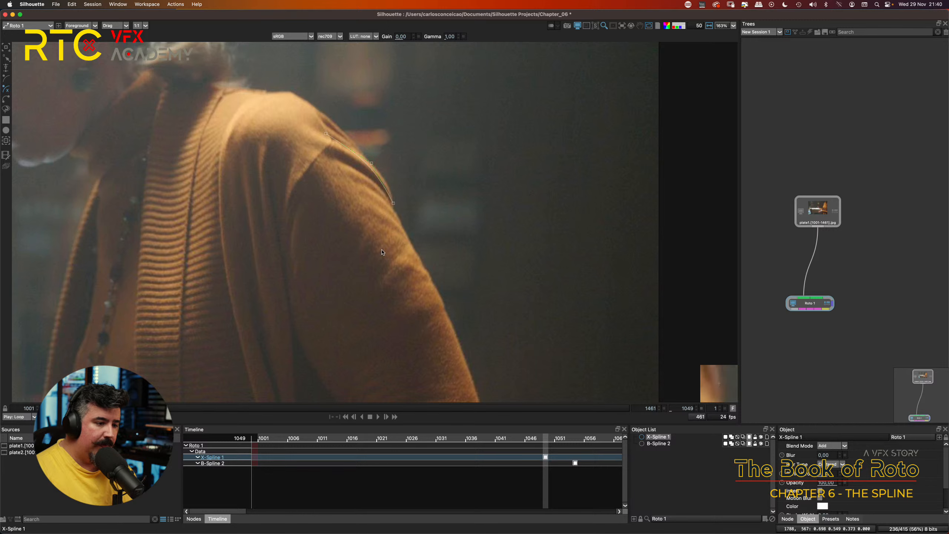
{"action": "left_click", "coordinate": [372, 284]}
{"action": "left_click", "coordinate": [290, 244]}
{"action": "left_click", "coordinate": [284, 182]}
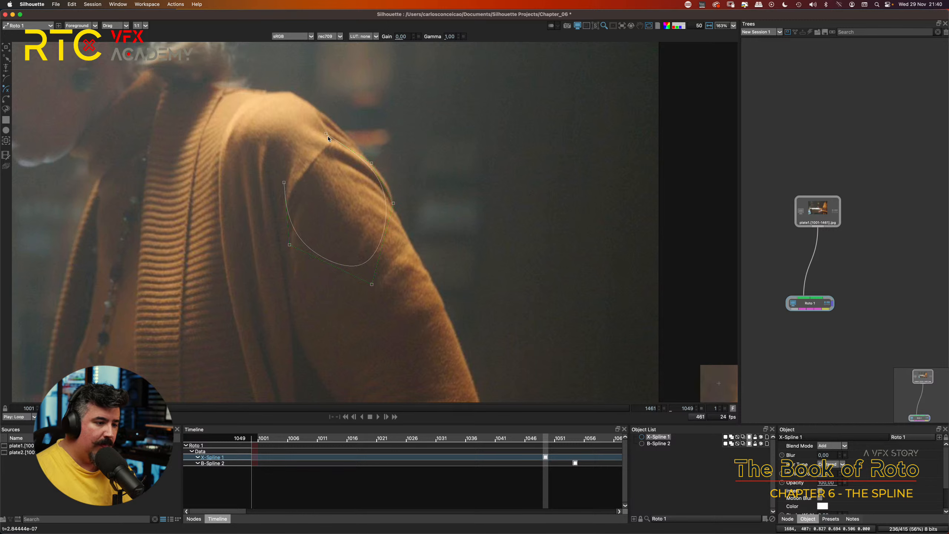
{"action": "left_click", "coordinate": [326, 134]}
Step: Add extra points to the X-Spline along the shoulder's outer edge and pull the curve out to the fabric
{"action": "scroll", "coordinate": [425, 141], "scroll_direction": "up", "scroll_amount": 1}
{"action": "scroll", "coordinate": [425, 142], "scroll_direction": "up", "scroll_amount": 1}
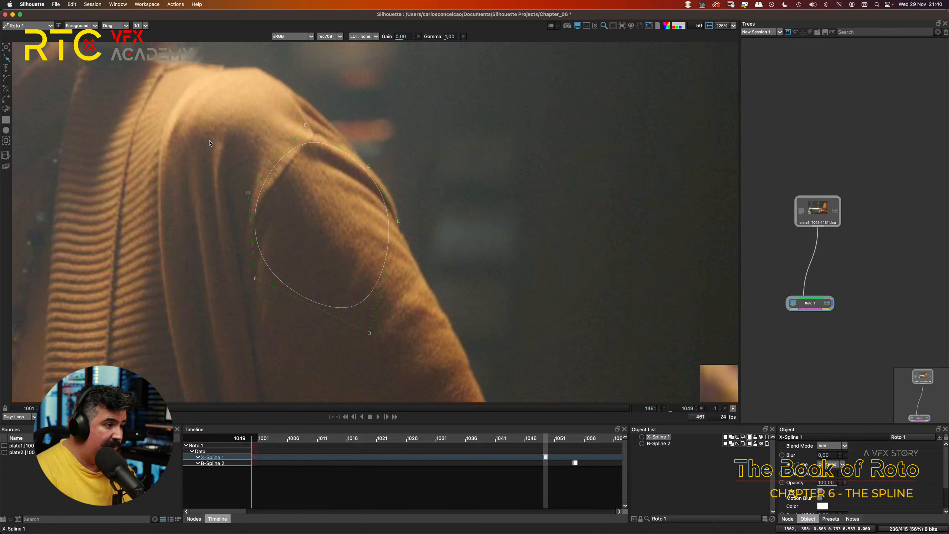
{"action": "left_click", "coordinate": [379, 191]}
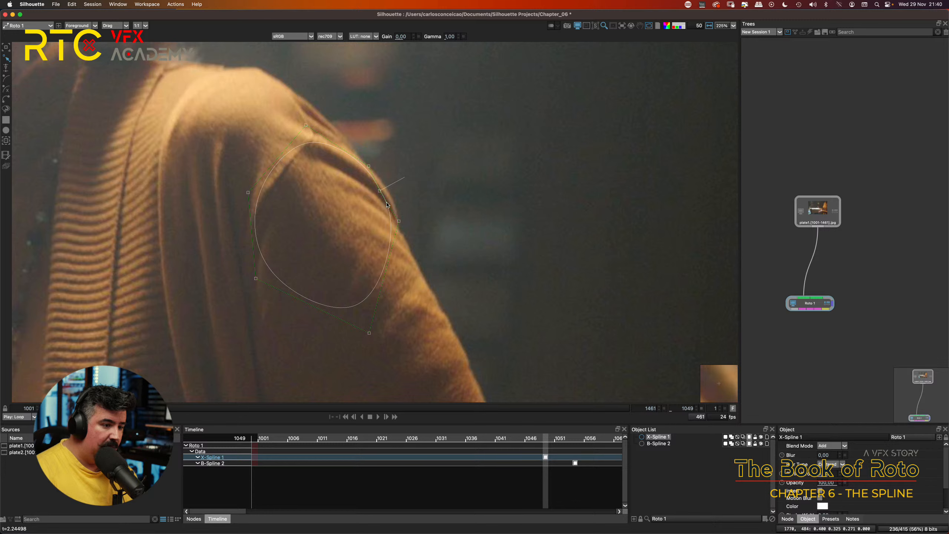
{"action": "left_click", "coordinate": [355, 155]}
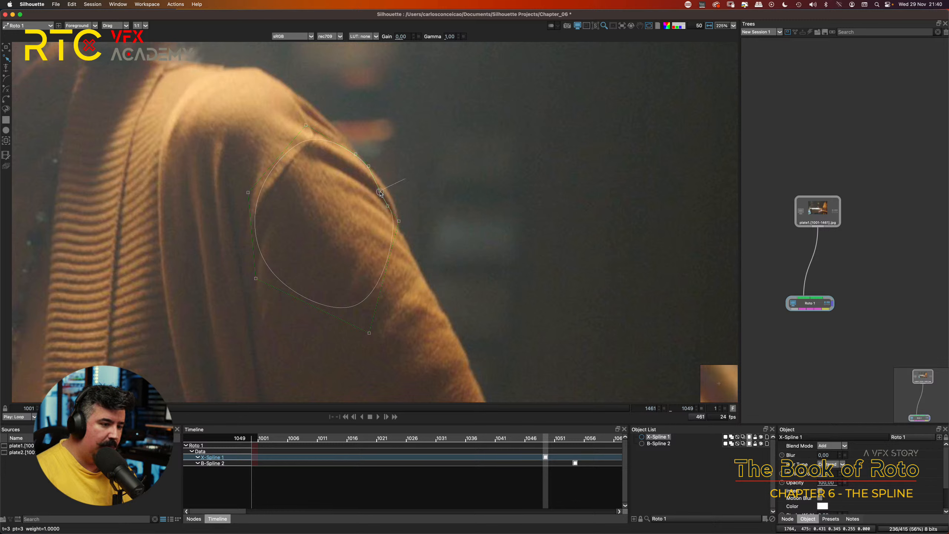
{"action": "left_click_drag", "start_coordinate": [379, 191], "coordinate": [399, 212]}
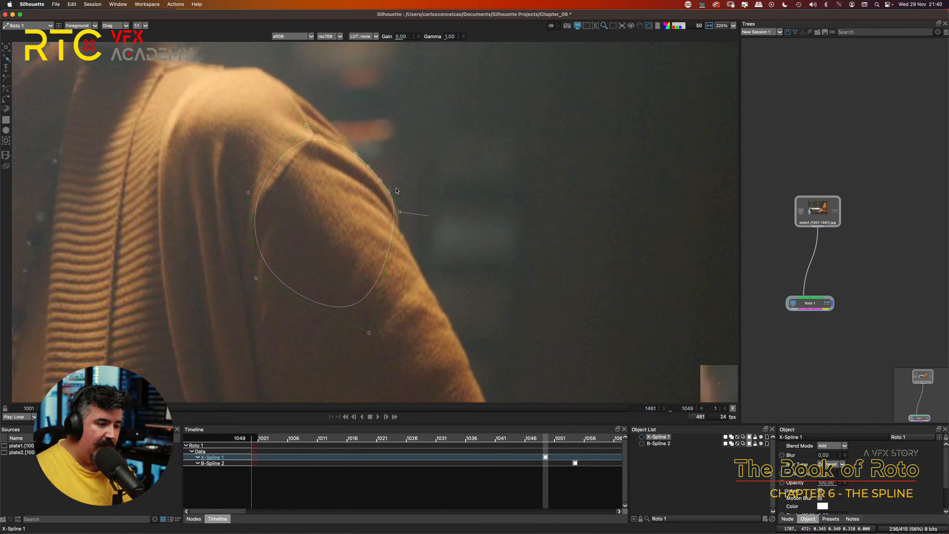
Step: Fine-tune the closely spaced points so the X-Spline follows the shoulder's outer edge
{"action": "scroll", "coordinate": [398, 191], "scroll_direction": "up", "scroll_amount": 2}
{"action": "scroll", "coordinate": [379, 177], "scroll_direction": "up", "scroll_amount": 1}
{"action": "left_click_drag", "start_coordinate": [381, 182], "coordinate": [378, 179]}
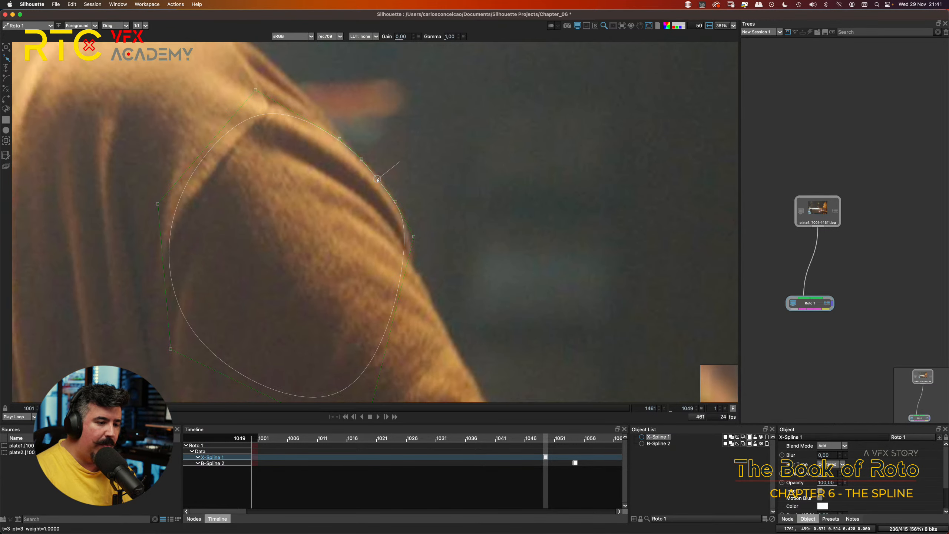
{"action": "left_click", "coordinate": [340, 139]}
{"action": "left_click_drag", "start_coordinate": [341, 140], "coordinate": [342, 141]}
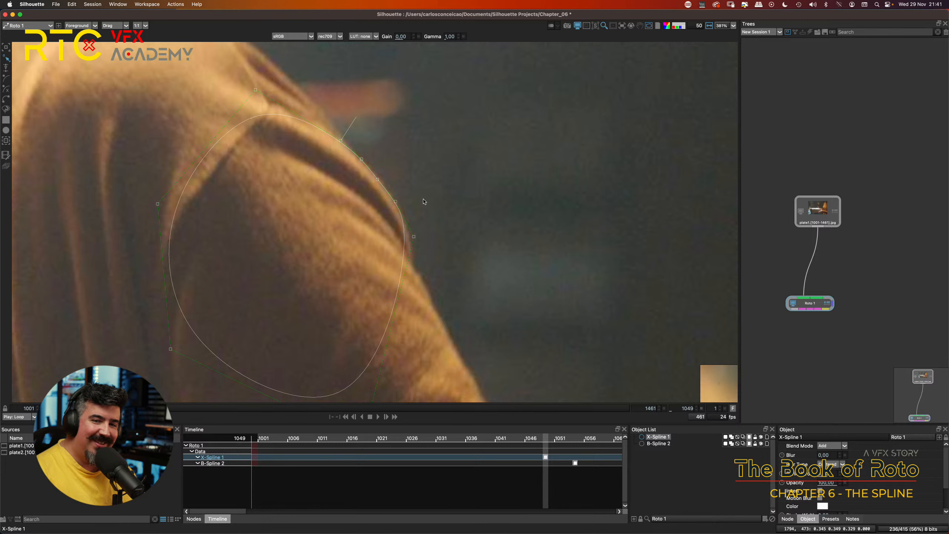
Step: Move the X-Spline's lower-right point outward toward the sleeve's outer edge
{"action": "left_click_drag", "start_coordinate": [435, 238], "coordinate": [429, 189]}
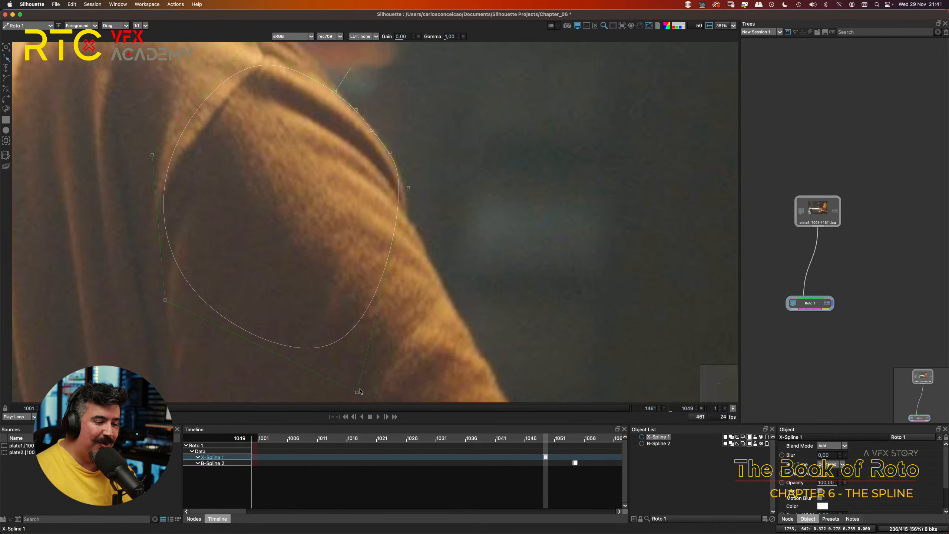
{"action": "left_click_drag", "start_coordinate": [356, 394], "coordinate": [402, 384]}
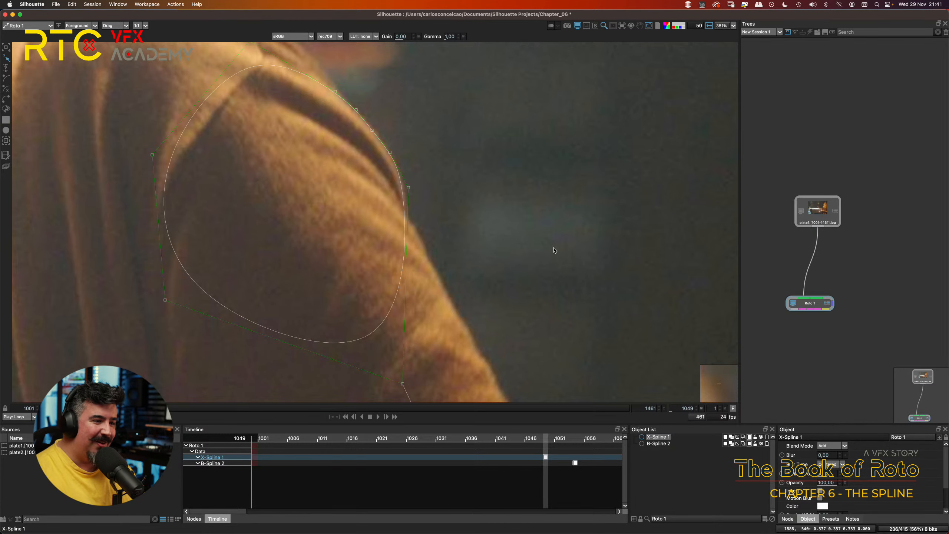
{"action": "key", "text": "a"}
{"action": "key", "text": "a"}
{"action": "key", "text": "a"}
{"action": "key", "text": "a"}
Step: Delete two of the closely spaced points along the shoulder's outer edge, leaving one between them
{"action": "left_click_drag", "start_coordinate": [451, 173], "coordinate": [456, 202]}
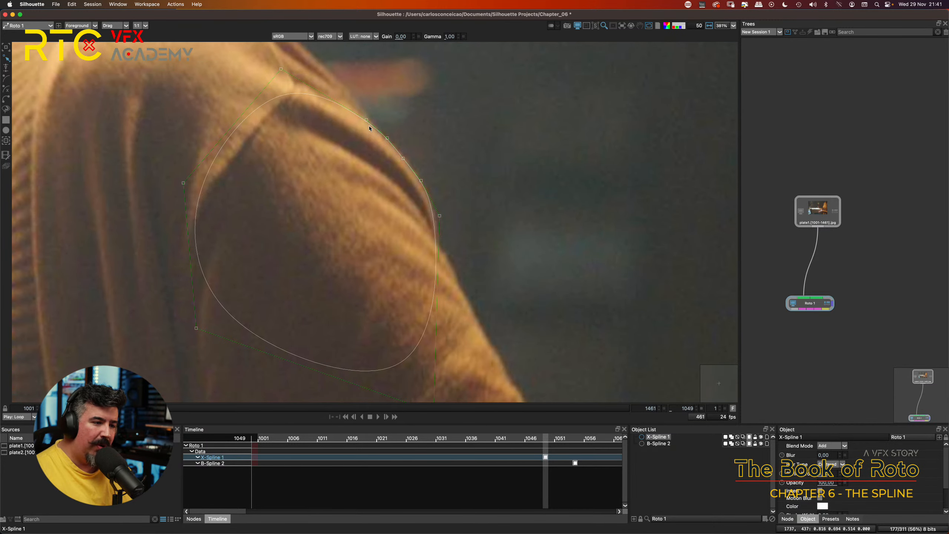
{"action": "left_click", "coordinate": [388, 138]}
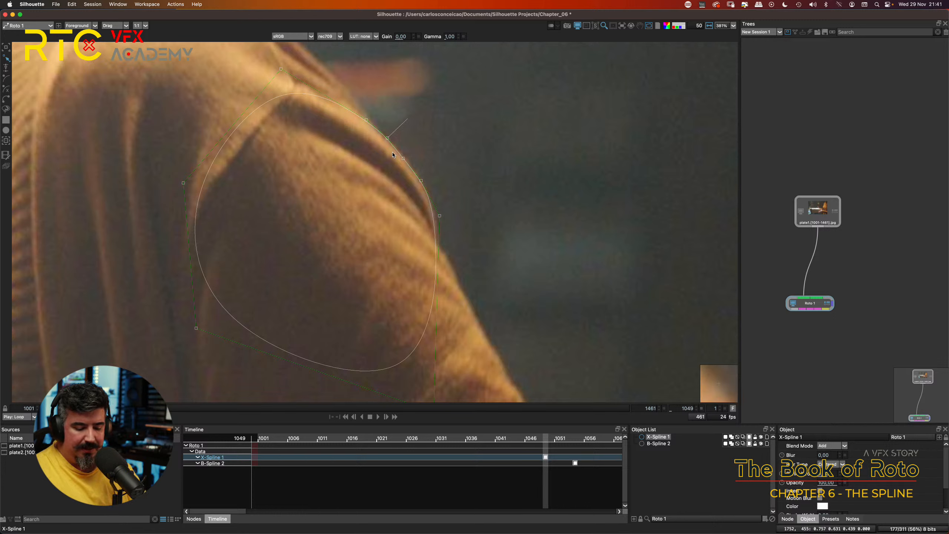
{"action": "key", "text": "Delete"}
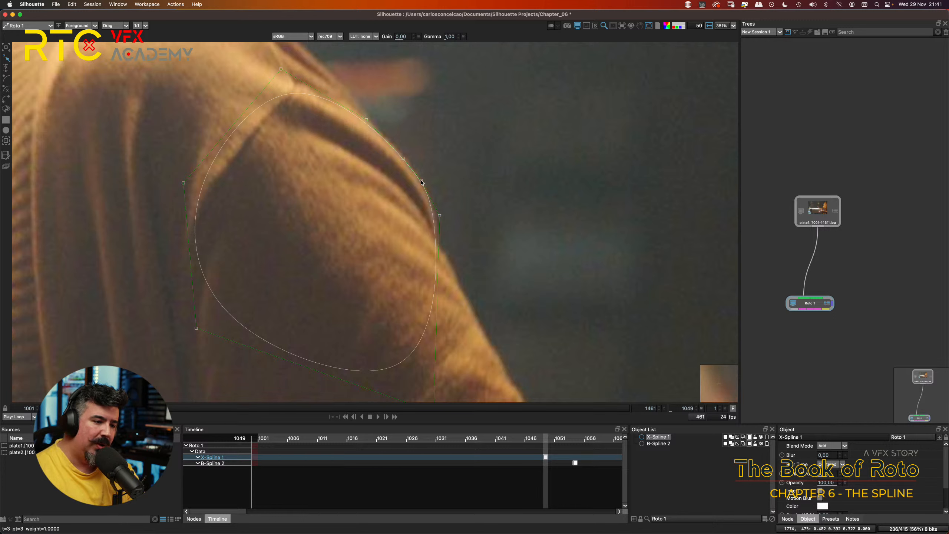
{"action": "left_click", "coordinate": [421, 181]}
{"action": "key", "text": "Delete"}
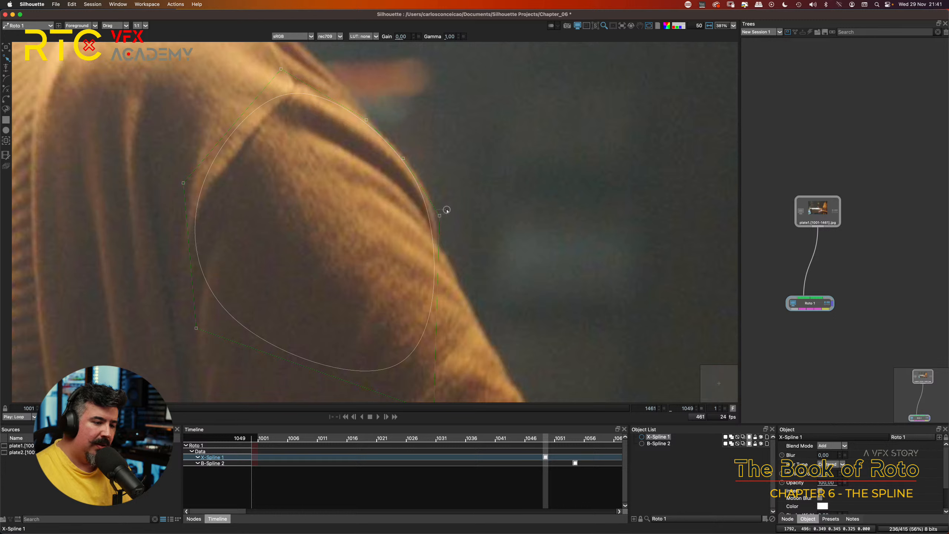
Step: Reposition the X-Spline's right and two upper points to refit the curve to the shoulder edge
{"action": "left_click_drag", "start_coordinate": [439, 215], "coordinate": [446, 210]}
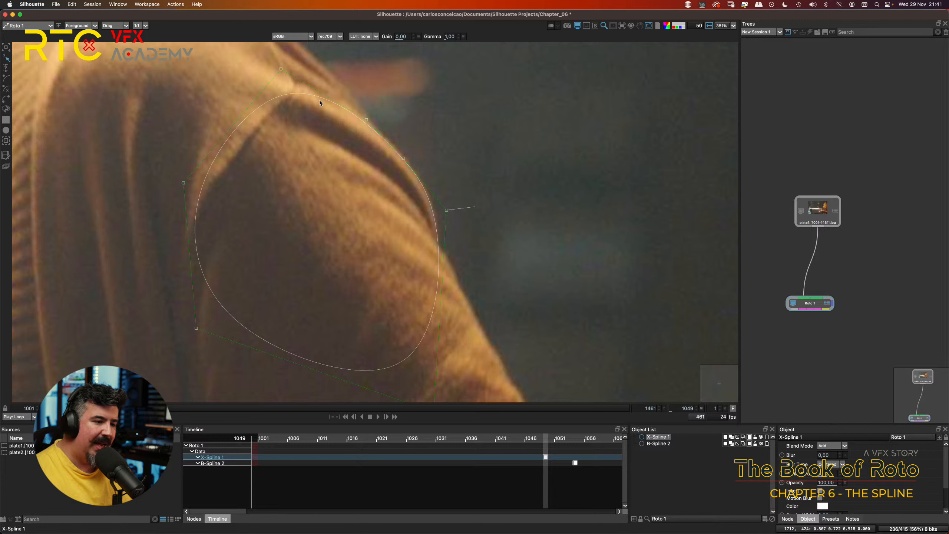
{"action": "left_click_drag", "start_coordinate": [282, 70], "coordinate": [259, 87]}
{"action": "left_click_drag", "start_coordinate": [366, 120], "coordinate": [359, 107]}
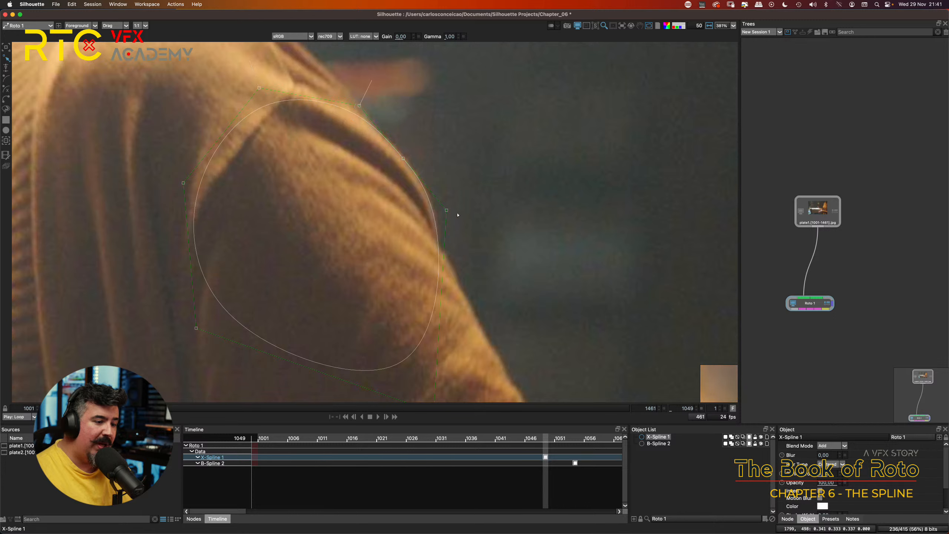
{"action": "left_click_drag", "start_coordinate": [446, 212], "coordinate": [448, 212]}
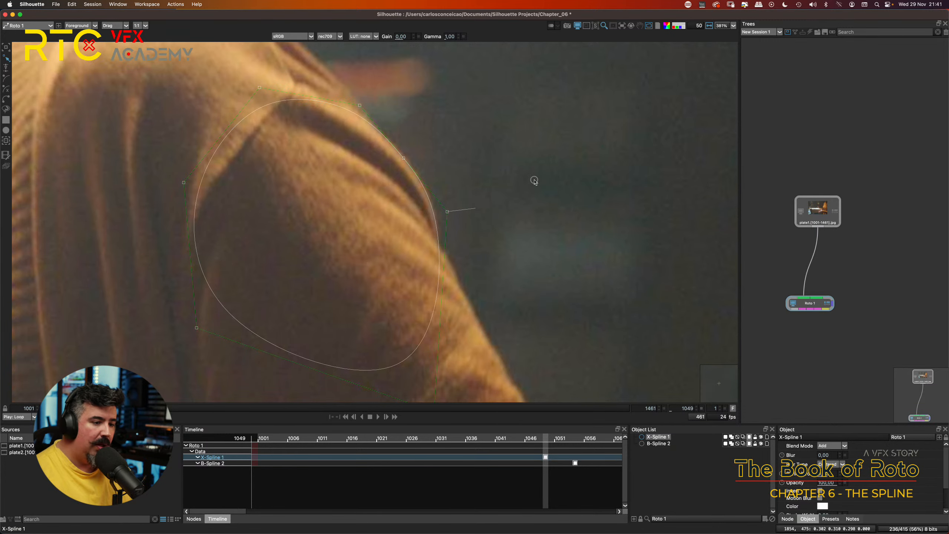
Step: Raise the X-Spline's lower-right point until it is about level with the lower-left point
{"action": "left_click_drag", "start_coordinate": [533, 180], "coordinate": [561, 167]}
{"action": "left_click_drag", "start_coordinate": [544, 199], "coordinate": [507, 215]}
{"action": "left_click_drag", "start_coordinate": [520, 213], "coordinate": [510, 195]}
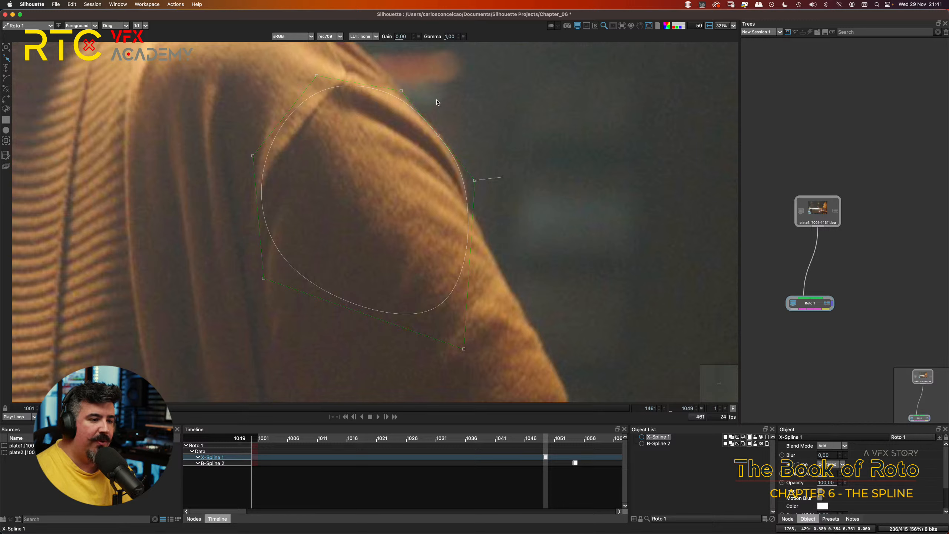
{"action": "left_click", "coordinate": [402, 91]}
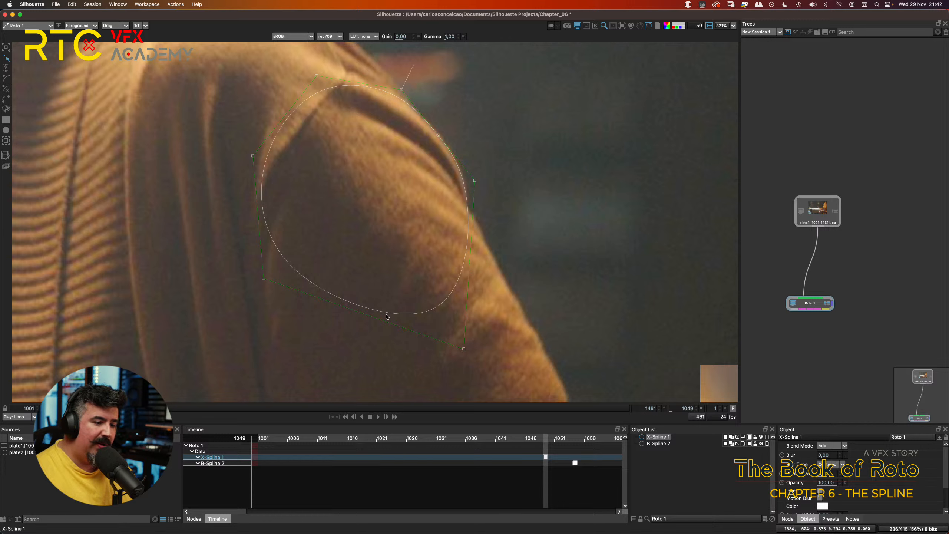
{"action": "left_click", "coordinate": [464, 349]}
{"action": "left_click_drag", "start_coordinate": [464, 349], "coordinate": [462, 282]}
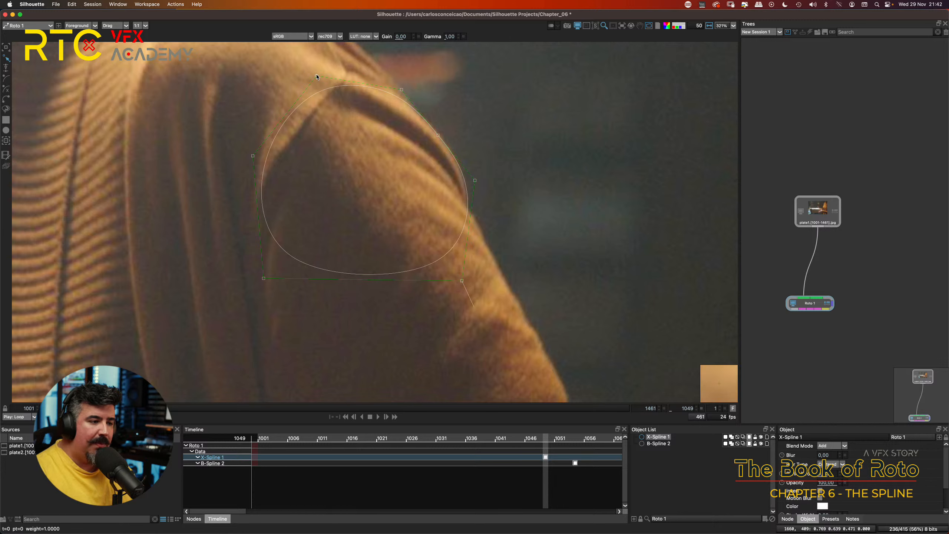
Step: Delete the middle point on the shoulder's outer edge and move the right point slightly up to refit the curve
{"action": "left_click", "coordinate": [449, 141]}
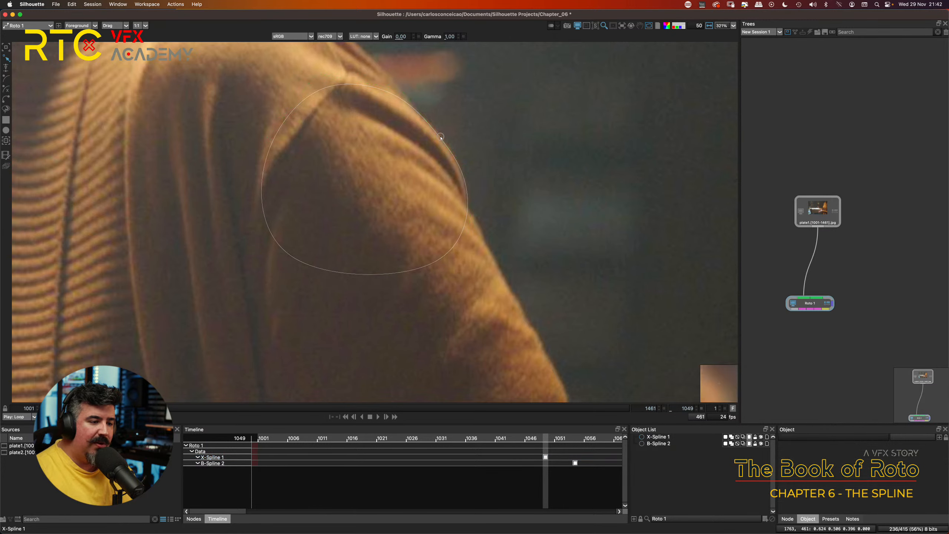
{"action": "left_click", "coordinate": [440, 137]}
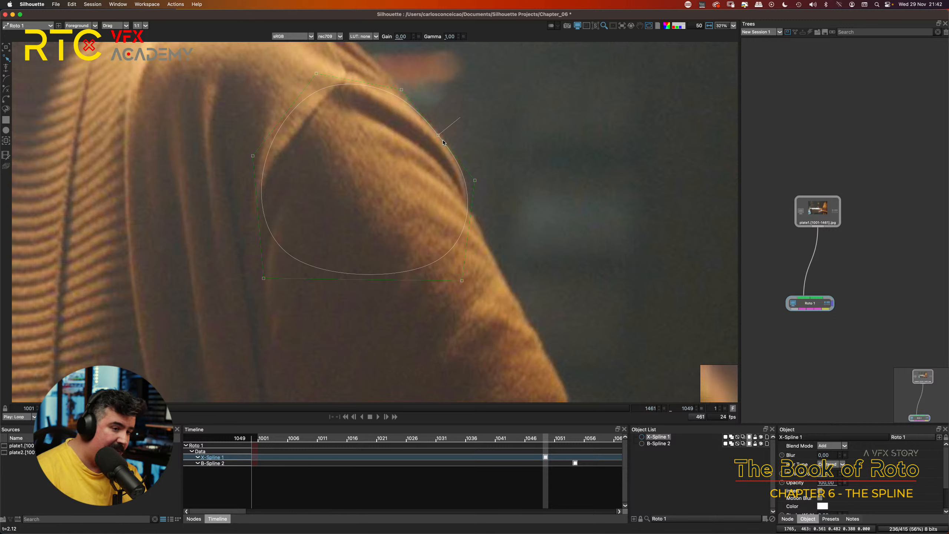
{"action": "key", "text": "Delete"}
{"action": "left_click_drag", "start_coordinate": [476, 181], "coordinate": [476, 166]}
{"action": "left_click", "coordinate": [401, 90]}
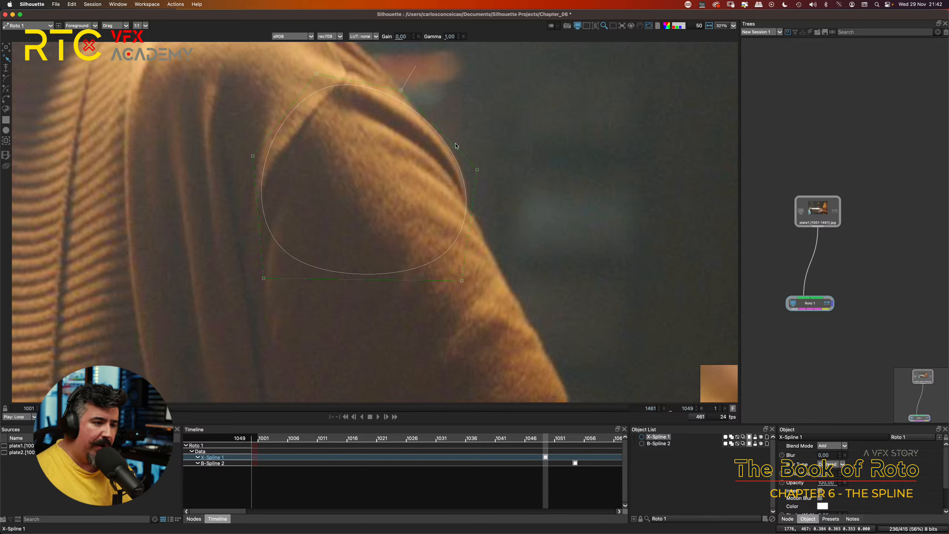
Step: Lower the X-Spline's lower-right point slightly and shift its top point up and right to hug the shoulder
{"action": "left_click_drag", "start_coordinate": [463, 281], "coordinate": [464, 290]}
{"action": "left_click_drag", "start_coordinate": [320, 76], "coordinate": [328, 68]}
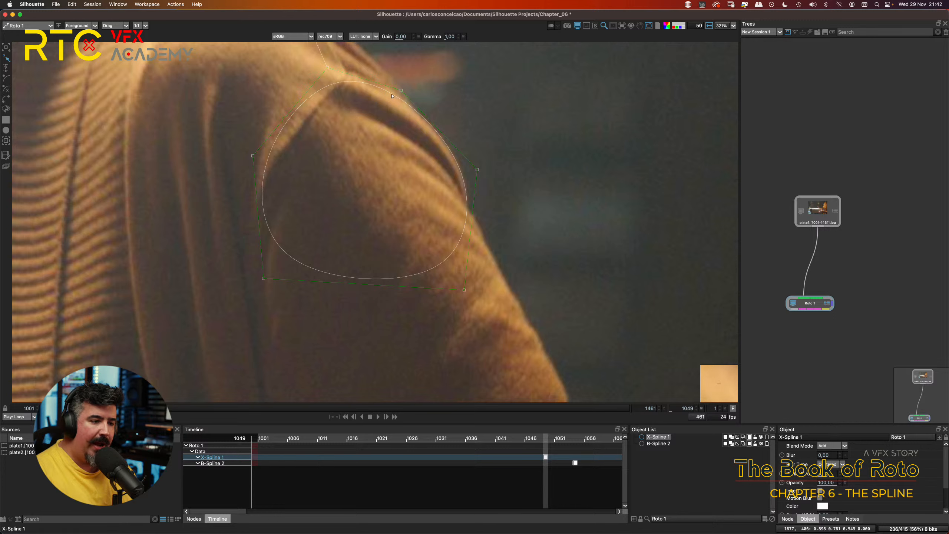
{"action": "left_click_drag", "start_coordinate": [327, 68], "coordinate": [330, 65]}
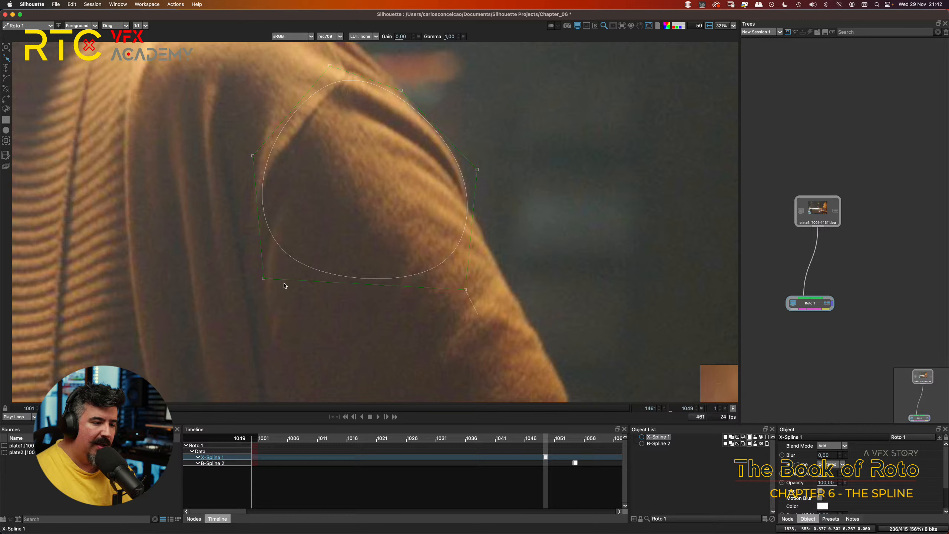
Step: Widen the X-Spline by moving its upper-left point outward and its lower-left point down inside the sleeve
{"action": "left_click_drag", "start_coordinate": [263, 278], "coordinate": [280, 317]}
{"action": "left_click_drag", "start_coordinate": [253, 156], "coordinate": [208, 147]}
{"action": "left_click_drag", "start_coordinate": [280, 317], "coordinate": [278, 330]}
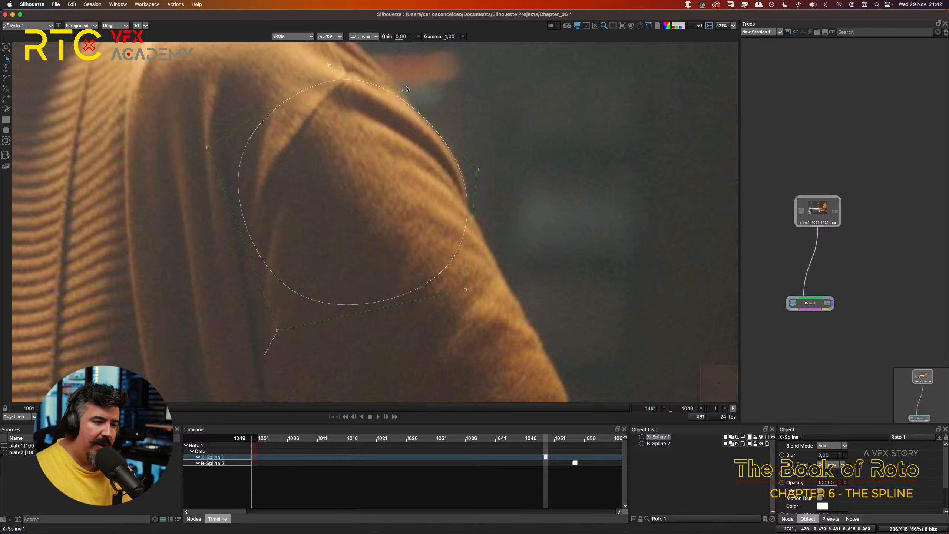
{"action": "left_click", "coordinate": [477, 170]}
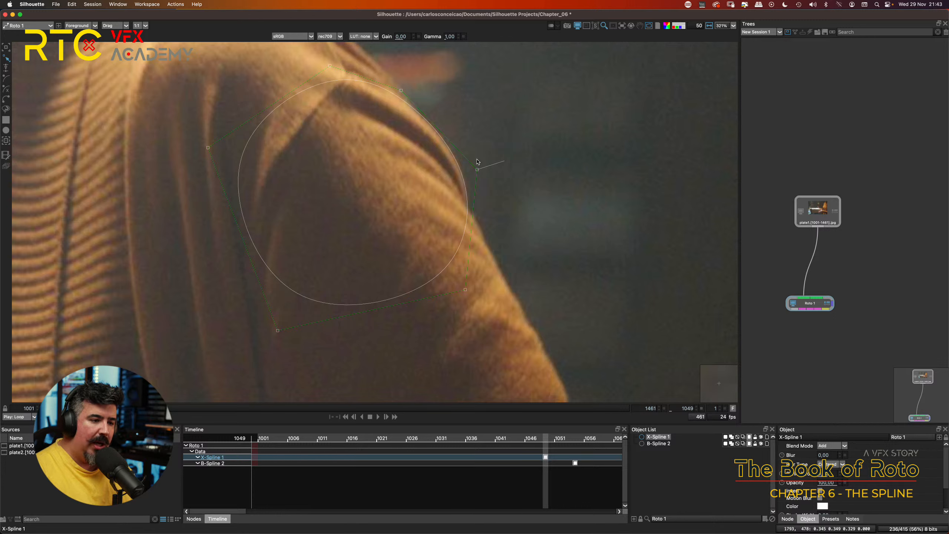
Step: Raise the X-Spline's lower-right point slightly inside the sleeve and compare the output matte with the foreground
{"action": "left_click", "coordinate": [426, 129]}
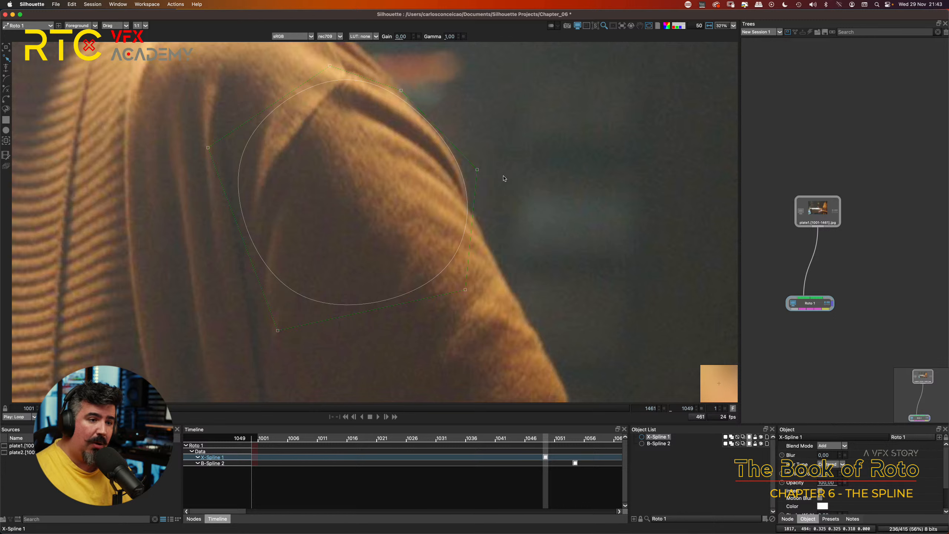
{"action": "left_click_drag", "start_coordinate": [467, 291], "coordinate": [461, 264]}
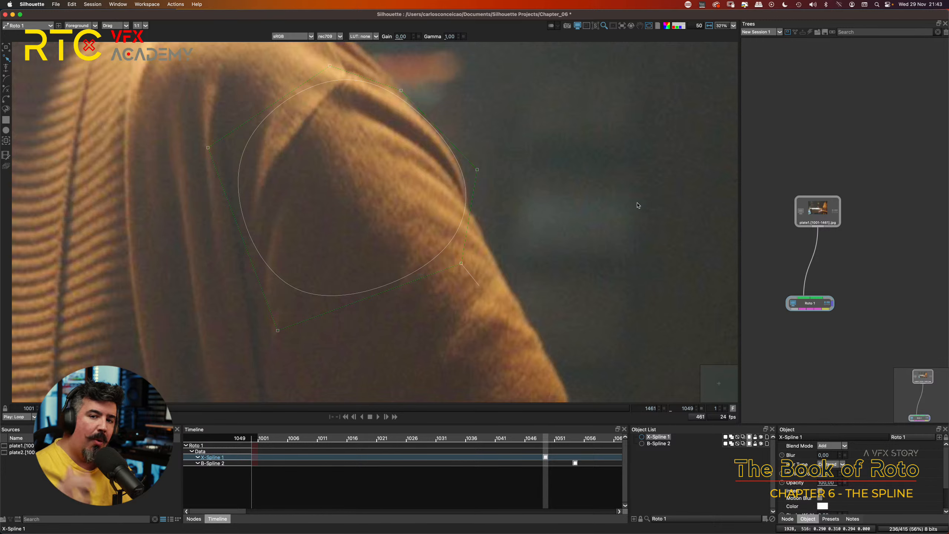
{"action": "key", "text": "3"}
{"action": "key", "text": "1"}
{"action": "key", "text": "3"}
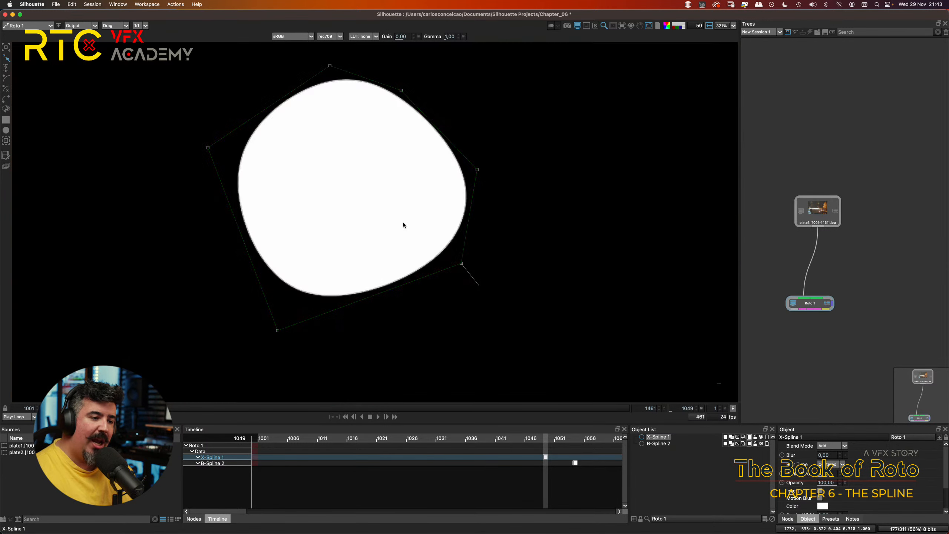
{"action": "key", "text": "1"}
{"action": "key", "text": "3"}
{"action": "key", "text": "1"}
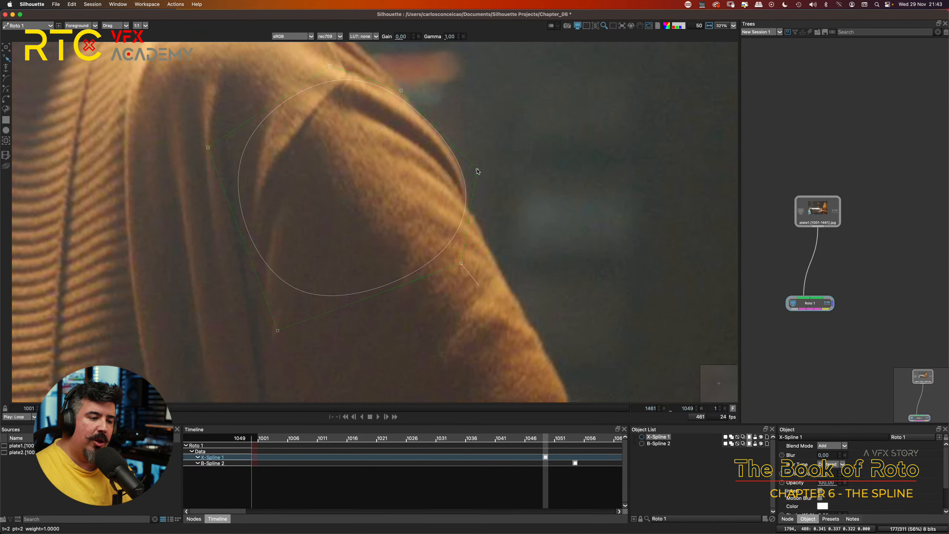
Step: Nudge the X-Spline's outer right point slightly down, recheck the matte against the foreground, and deselect the point
{"action": "left_click", "coordinate": [477, 170]}
{"action": "key", "text": "3"}
{"action": "key", "text": "1"}
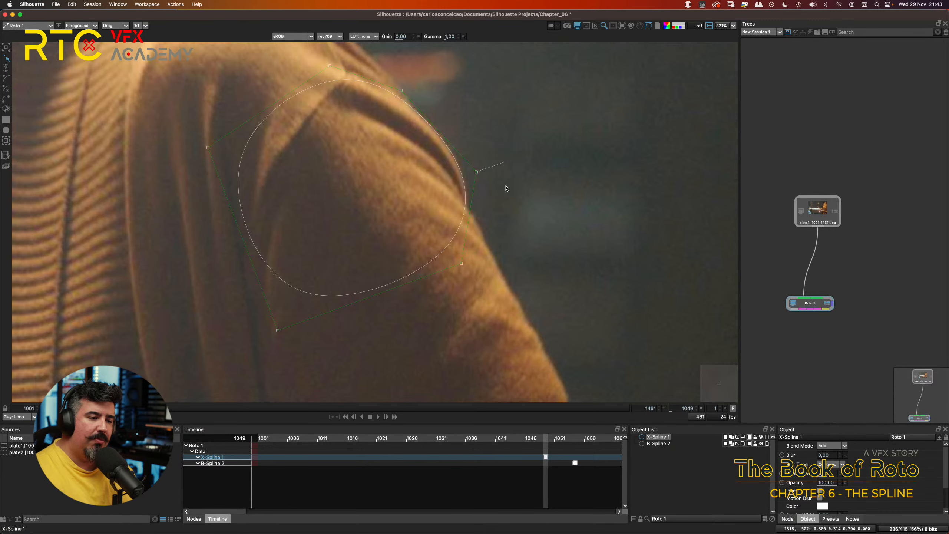
{"action": "key", "text": "3"}
{"action": "key", "text": "1"}
{"action": "left_click", "coordinate": [559, 159]}
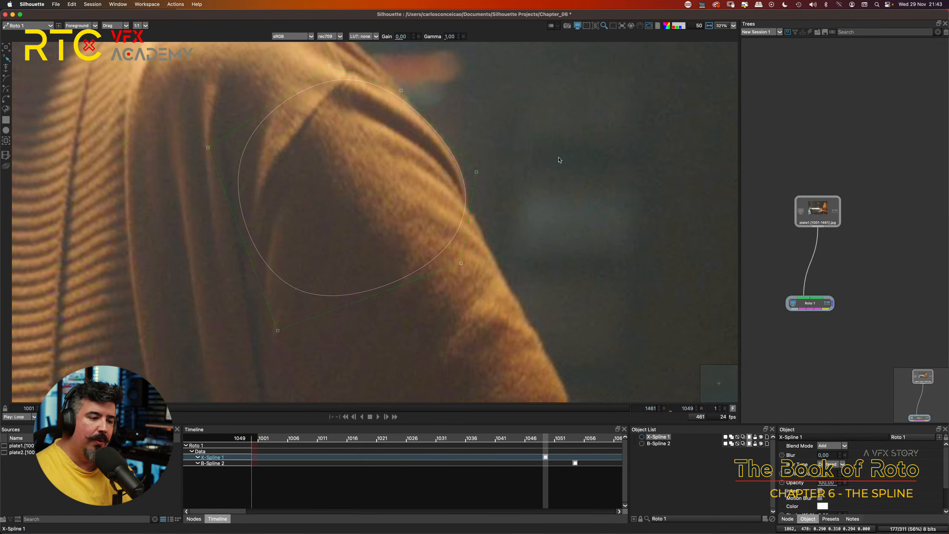
Step: Draw a closed six-point X-Spline on the upper arm, overlapping the lower part of the shoulder shape
{"action": "left_click", "coordinate": [5, 89]}
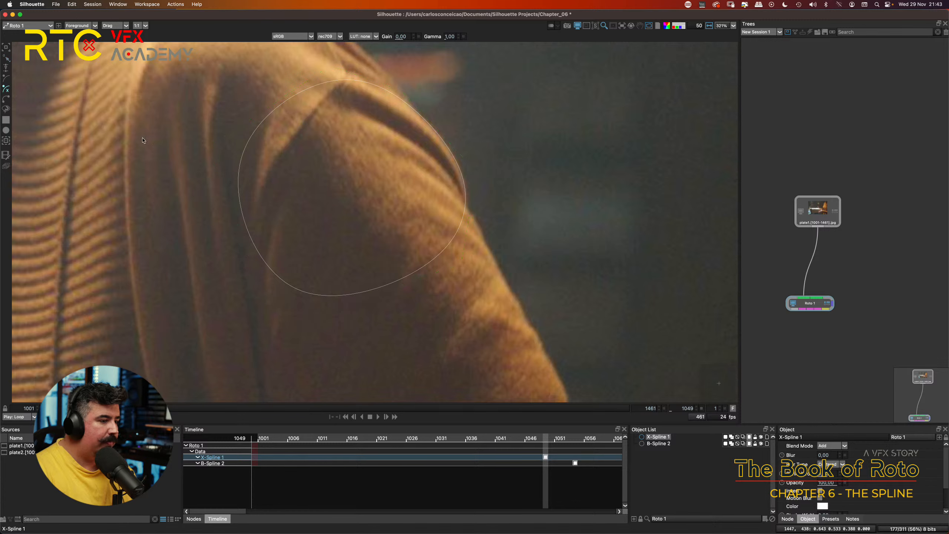
{"action": "left_click_drag", "start_coordinate": [531, 216], "coordinate": [484, 145]}
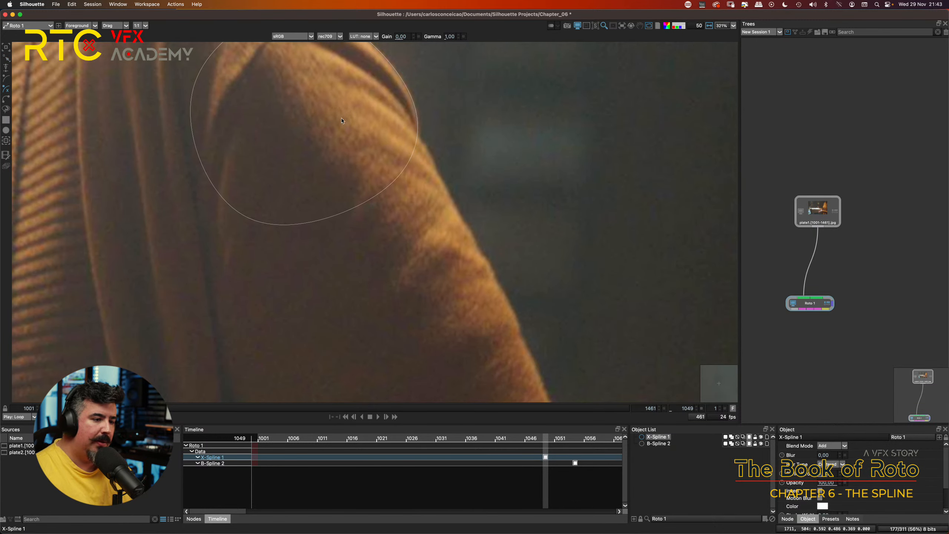
{"action": "left_click", "coordinate": [360, 118]}
{"action": "left_click", "coordinate": [426, 143]}
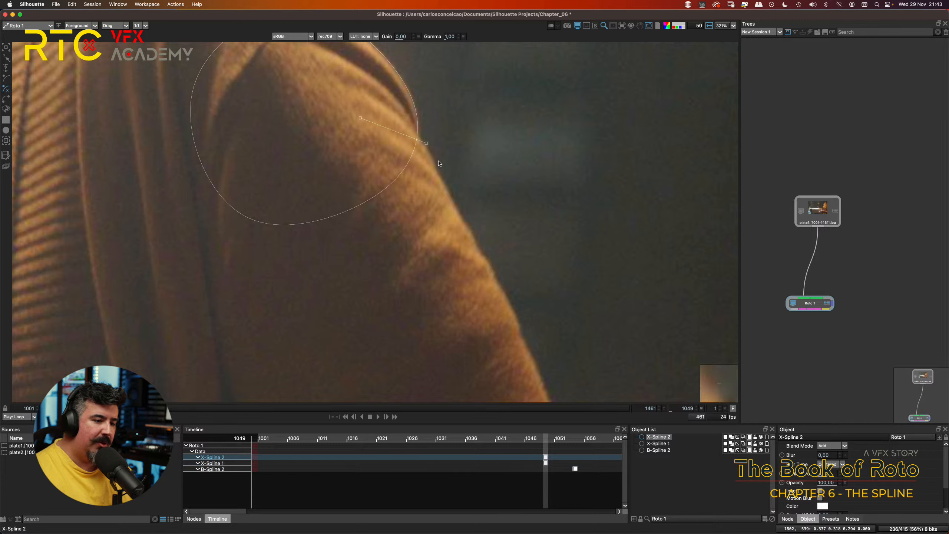
{"action": "left_click", "coordinate": [437, 174]}
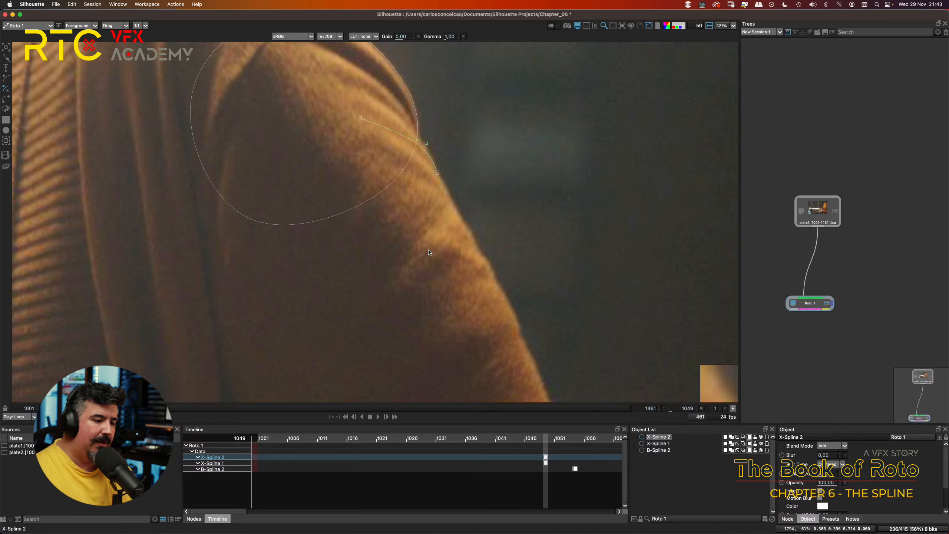
{"action": "left_click", "coordinate": [423, 262]}
{"action": "left_click", "coordinate": [319, 255]}
{"action": "left_click", "coordinate": [271, 163]}
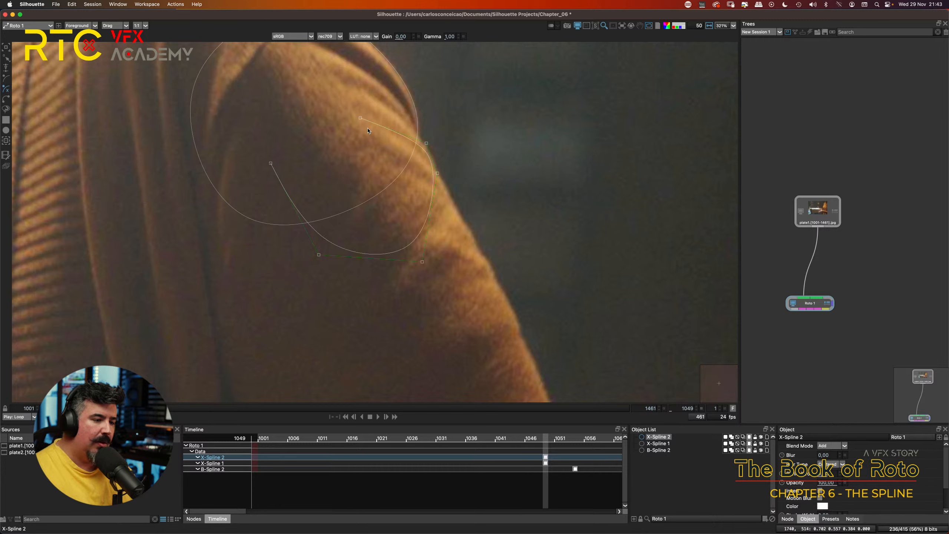
{"action": "left_click", "coordinate": [360, 118]}
Step: Raise the second X-Spline's top point, nudge its outer-edge and lower-right points, and move its lower-left point down and outward
{"action": "left_click_drag", "start_coordinate": [360, 118], "coordinate": [360, 84]}
{"action": "left_click_drag", "start_coordinate": [438, 173], "coordinate": [440, 168]}
{"action": "left_click_drag", "start_coordinate": [423, 262], "coordinate": [427, 256]}
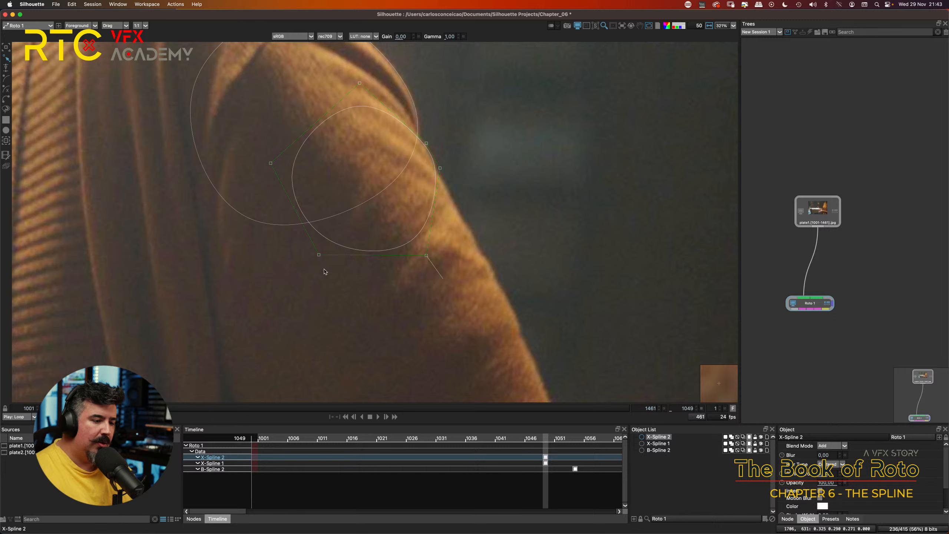
{"action": "left_click_drag", "start_coordinate": [319, 254], "coordinate": [310, 269]}
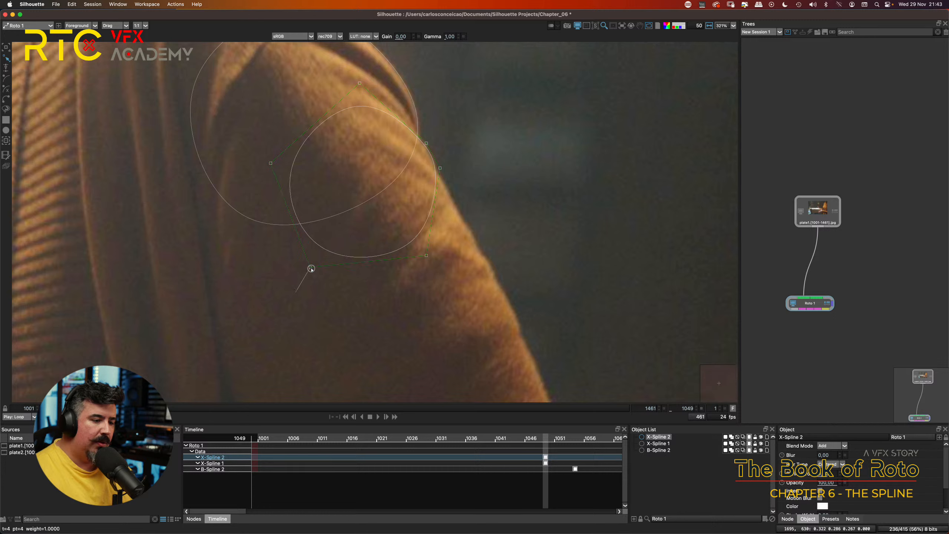
Step: Draw a closed nine-point X-Spline farther down the arm, with several points along the sleeve's outer edge
{"action": "left_click", "coordinate": [6, 89]}
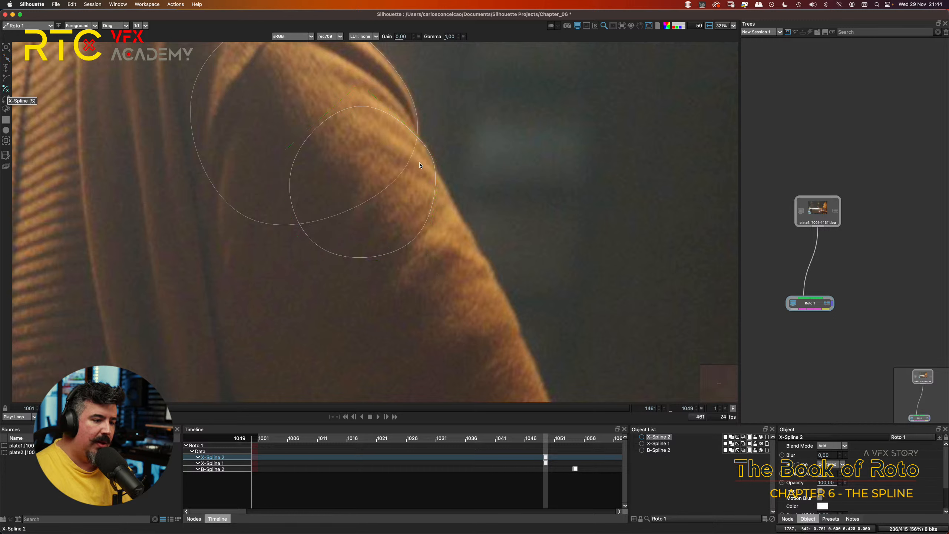
{"action": "left_click", "coordinate": [388, 153]}
{"action": "left_click", "coordinate": [446, 185]}
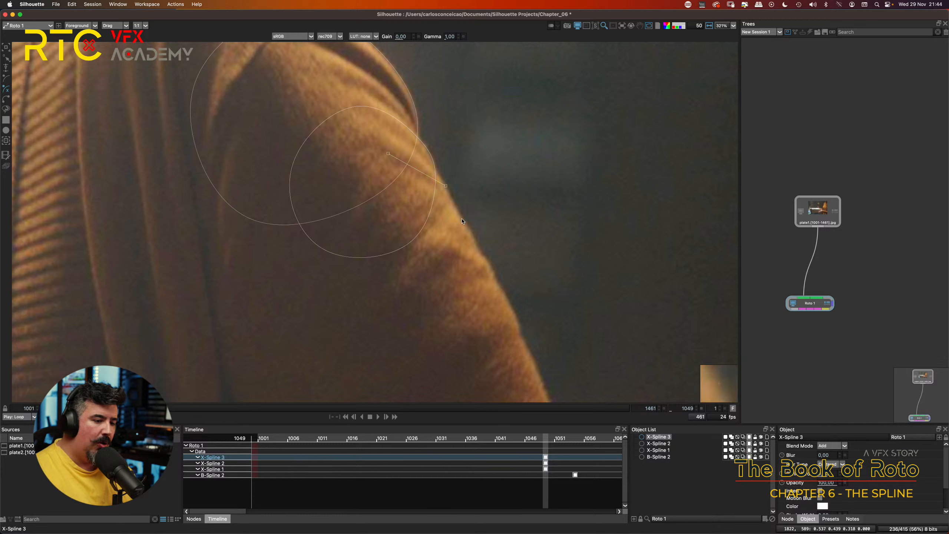
{"action": "left_click", "coordinate": [462, 219]}
{"action": "left_click", "coordinate": [471, 233]}
{"action": "left_click", "coordinate": [481, 255]}
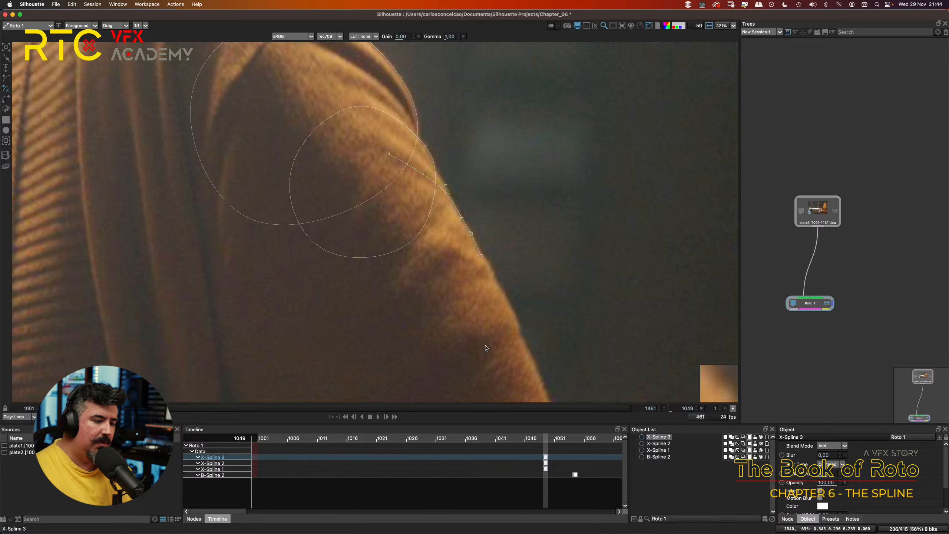
{"action": "left_click", "coordinate": [473, 351]}
{"action": "left_click", "coordinate": [369, 355]}
{"action": "left_click", "coordinate": [300, 294]}
{"action": "left_click", "coordinate": [309, 181]}
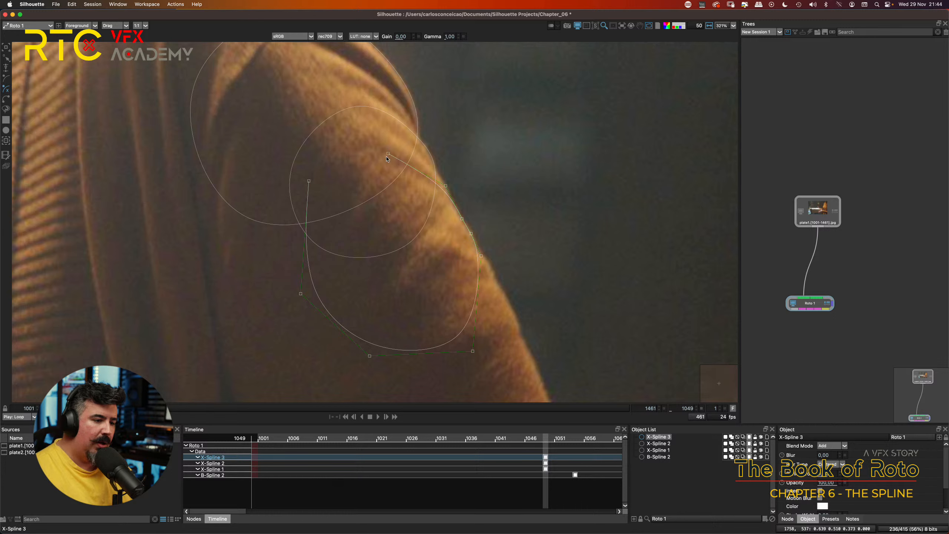
{"action": "left_click", "coordinate": [388, 154]}
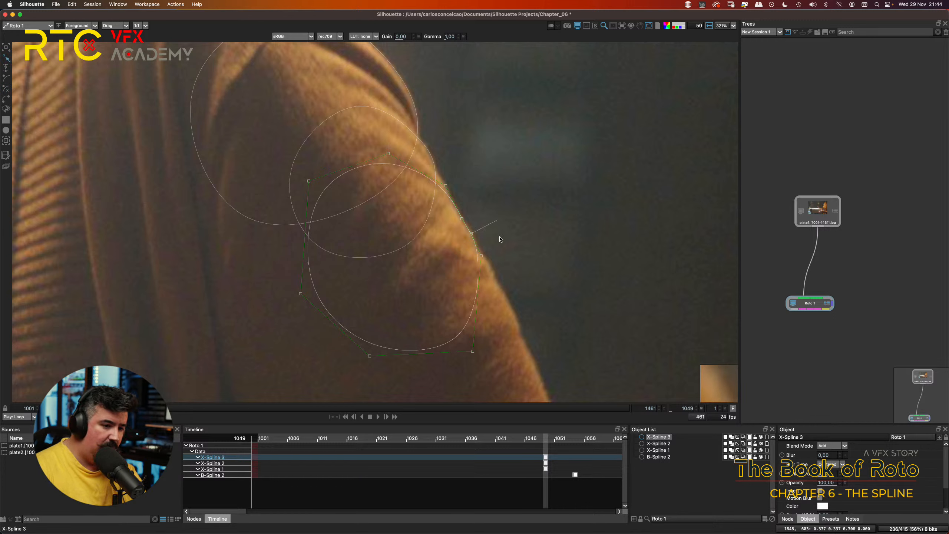
Step: Delete two surplus points on the third X-Spline's outer edge and move the lower edge point slightly outward
{"action": "key", "text": "Delete"}
{"action": "left_click_drag", "start_coordinate": [481, 256], "coordinate": [491, 261]}
{"action": "left_click", "coordinate": [462, 219]}
{"action": "key", "text": "Delete"}
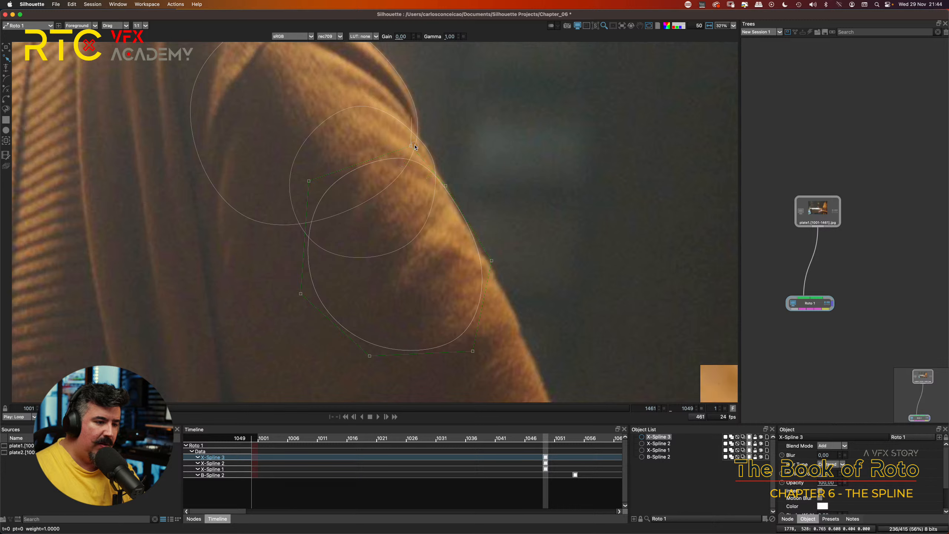
Step: Move the third X-Spline's top and lower-right points up and outward, and fine-tune the outer-edge point to hug the sleeve
{"action": "left_click_drag", "start_coordinate": [389, 153], "coordinate": [413, 140]}
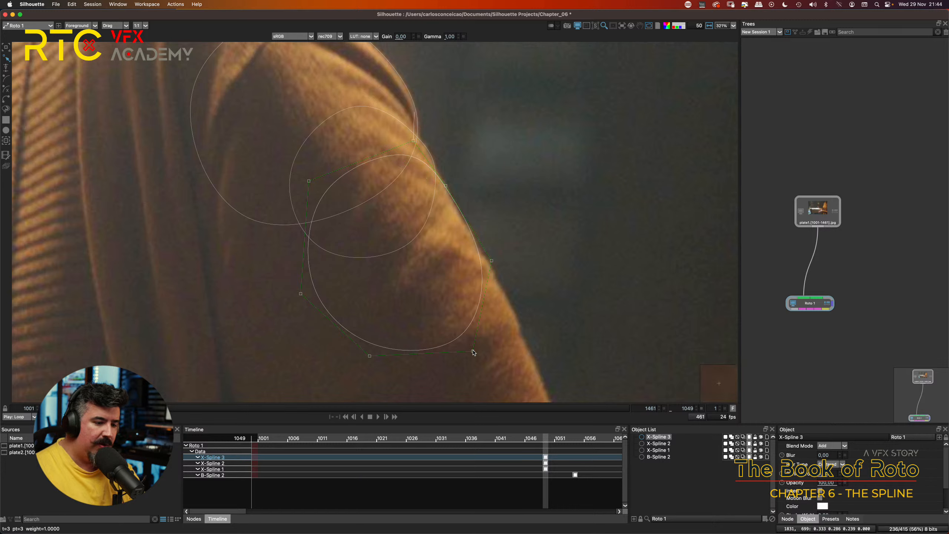
{"action": "left_click_drag", "start_coordinate": [473, 351], "coordinate": [488, 328]}
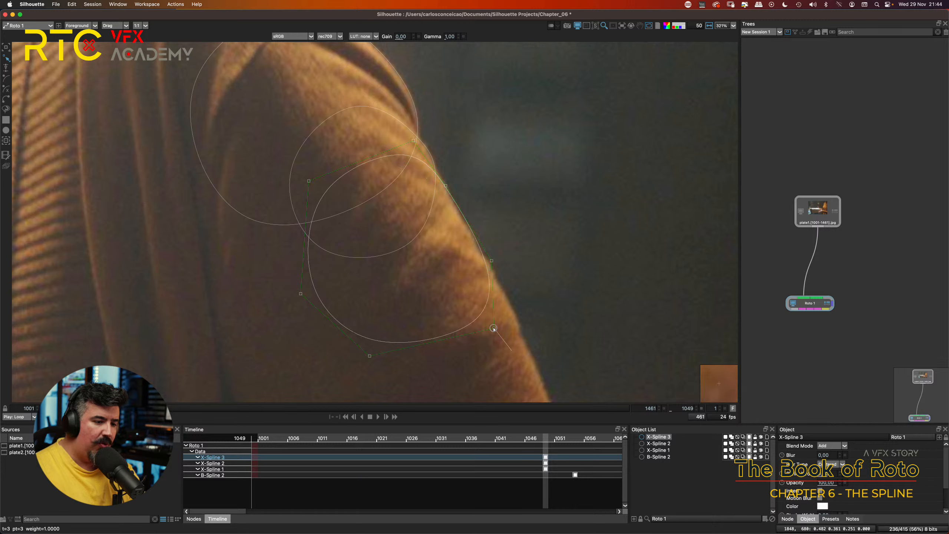
{"action": "left_click", "coordinate": [491, 261]}
{"action": "left_click_drag", "start_coordinate": [490, 262], "coordinate": [489, 261]}
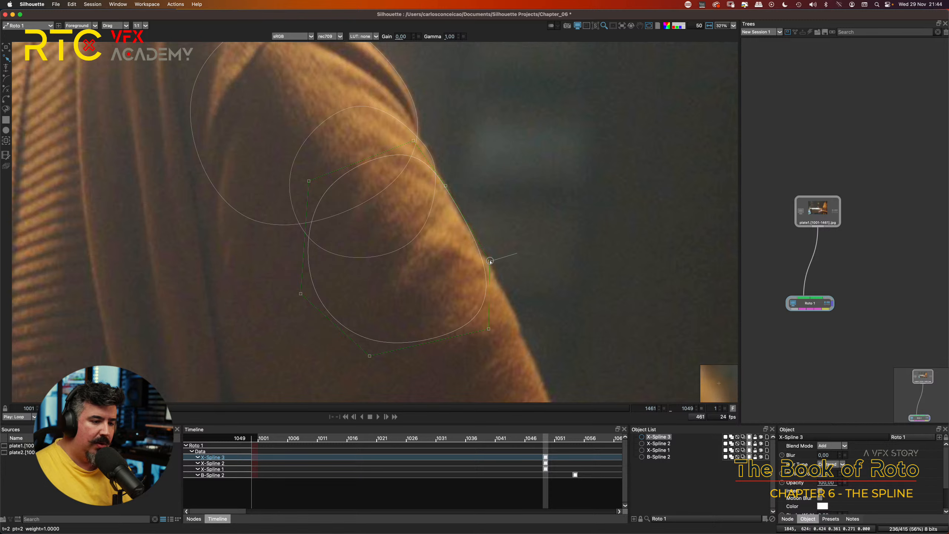
Step: Draw a closed six-point X-Spline over the top of the shoulder, following its outer edge above the other shapes
{"action": "left_click_drag", "start_coordinate": [503, 160], "coordinate": [583, 240]}
{"action": "scroll", "coordinate": [482, 198], "scroll_direction": "down", "scroll_amount": 5}
{"action": "left_click", "coordinate": [583, 240]}
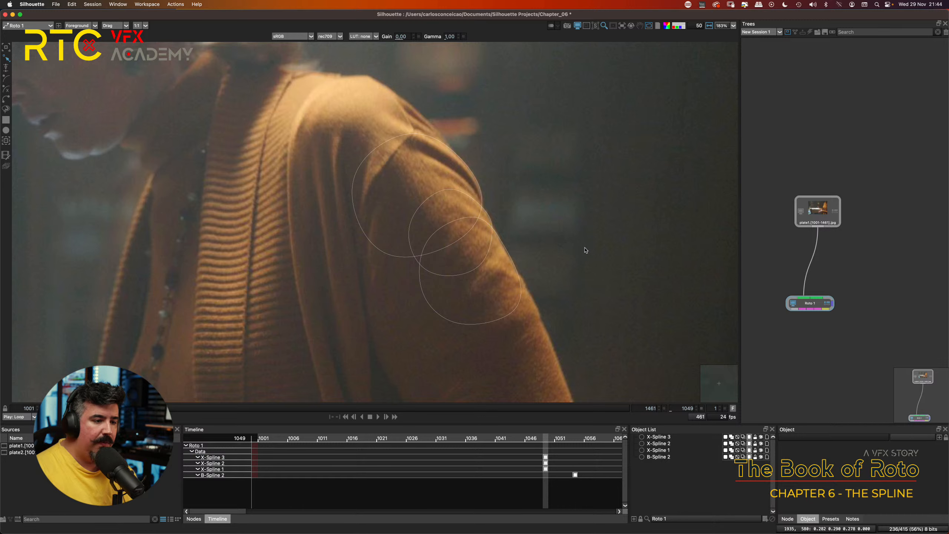
{"action": "left_click", "coordinate": [6, 89]}
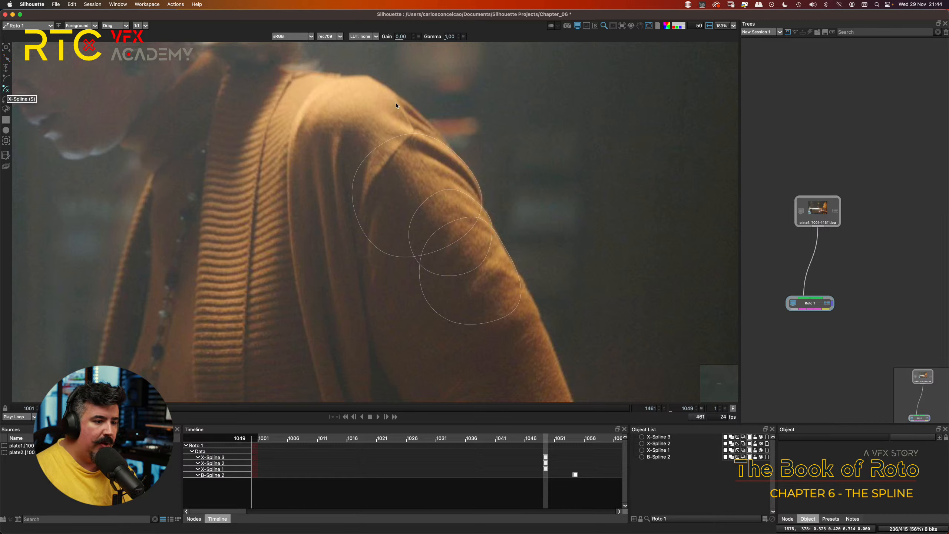
{"action": "left_click", "coordinate": [384, 90]}
{"action": "left_click", "coordinate": [423, 115]}
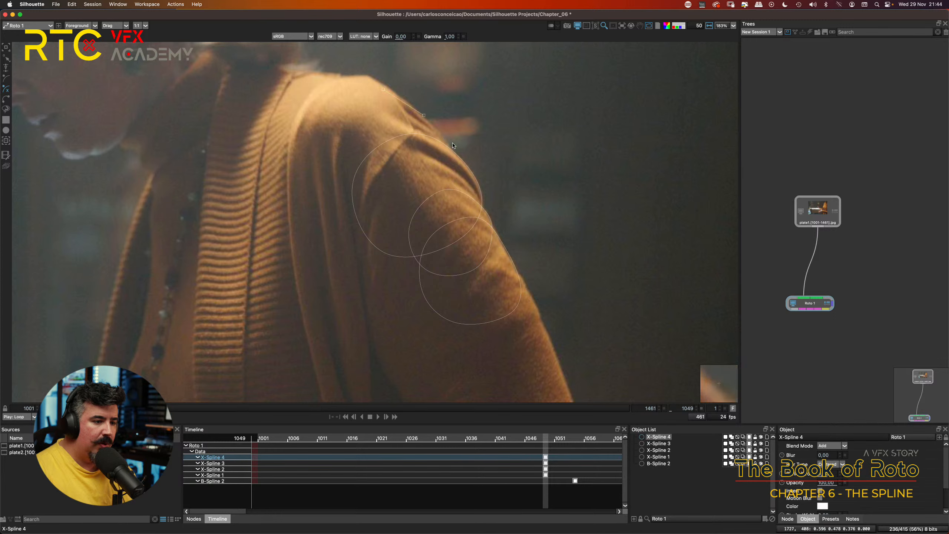
{"action": "left_click", "coordinate": [452, 152]}
{"action": "left_click", "coordinate": [467, 209]}
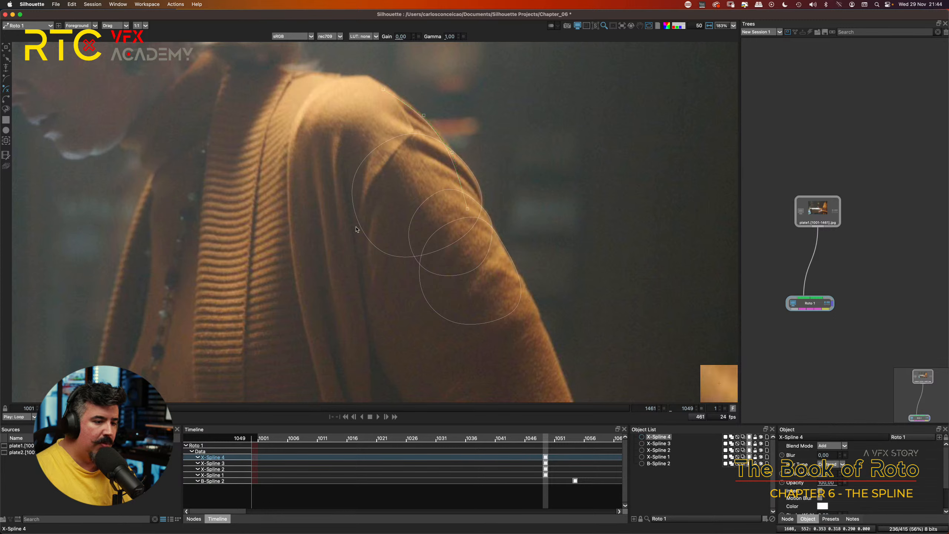
{"action": "left_click", "coordinate": [351, 226]}
{"action": "left_click", "coordinate": [337, 132]}
{"action": "left_click", "coordinate": [384, 89]}
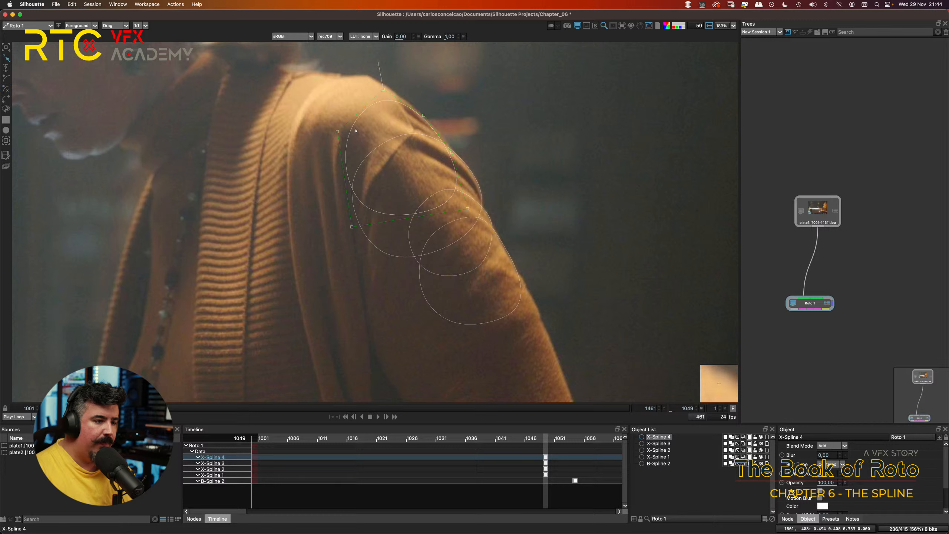
Step: Refine the fourth X-Spline by raising its upper-left point and nudging its top, outer-edge and lower points, then deselect it
{"action": "left_click_drag", "start_coordinate": [337, 131], "coordinate": [331, 103]}
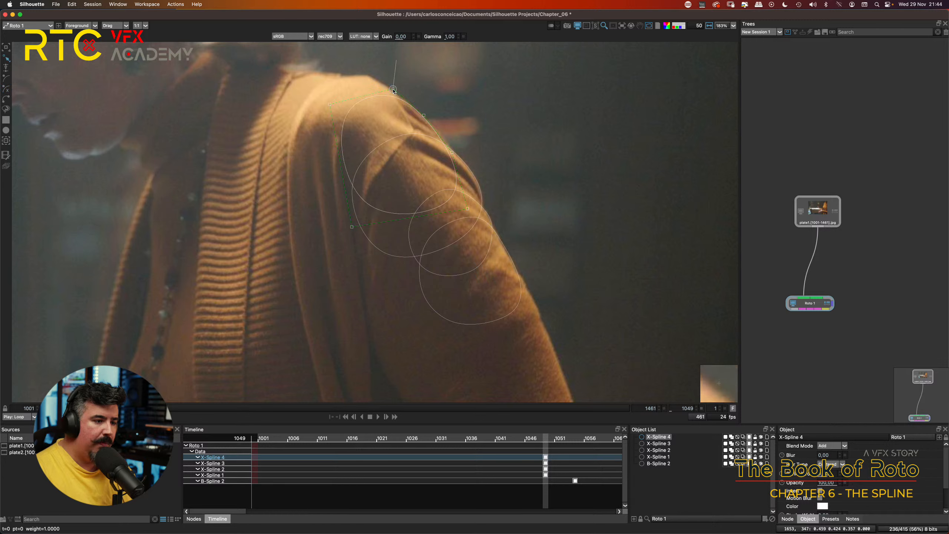
{"action": "left_click_drag", "start_coordinate": [383, 89], "coordinate": [391, 89]}
{"action": "left_click_drag", "start_coordinate": [452, 152], "coordinate": [456, 156]}
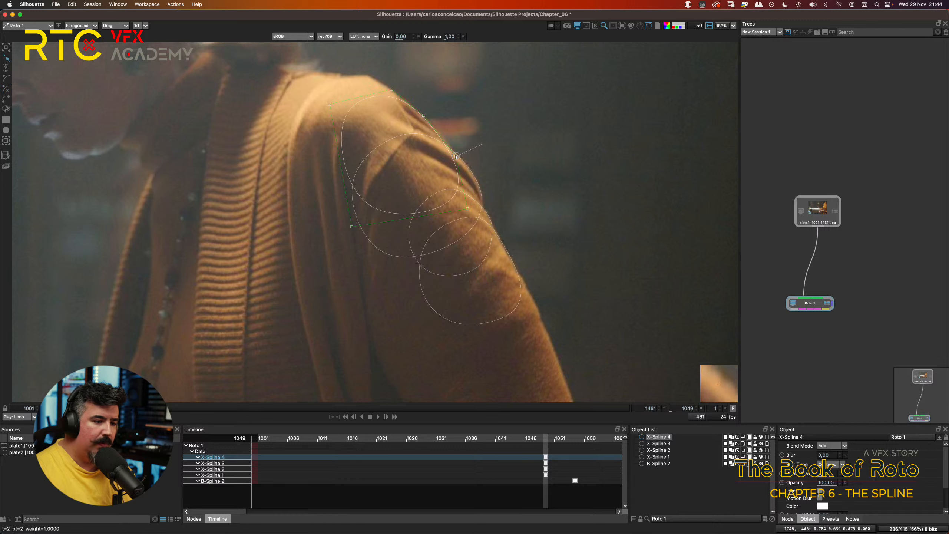
{"action": "left_click_drag", "start_coordinate": [468, 209], "coordinate": [468, 212]}
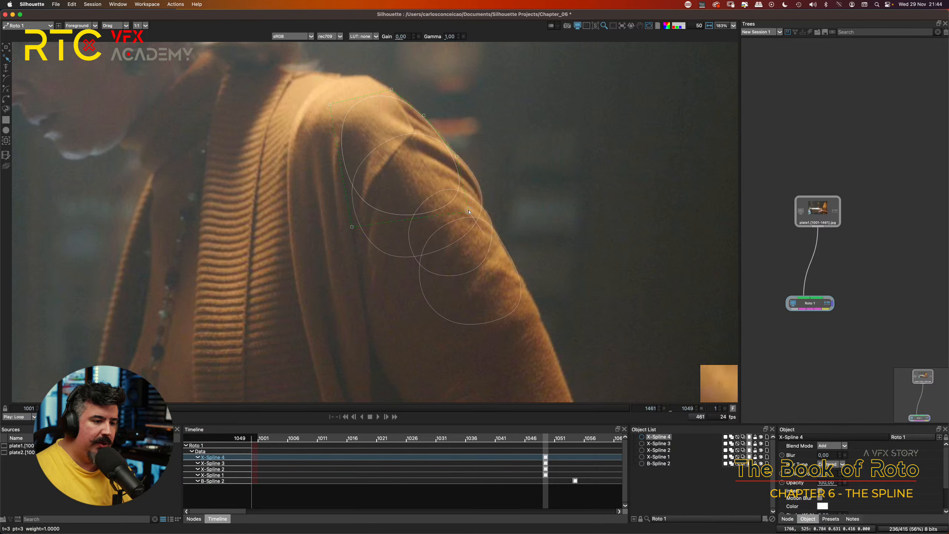
{"action": "left_click_drag", "start_coordinate": [447, 135], "coordinate": [523, 109]}
{"action": "left_click_drag", "start_coordinate": [324, 255], "coordinate": [319, 261]}
{"action": "left_click_drag", "start_coordinate": [502, 209], "coordinate": [515, 234]}
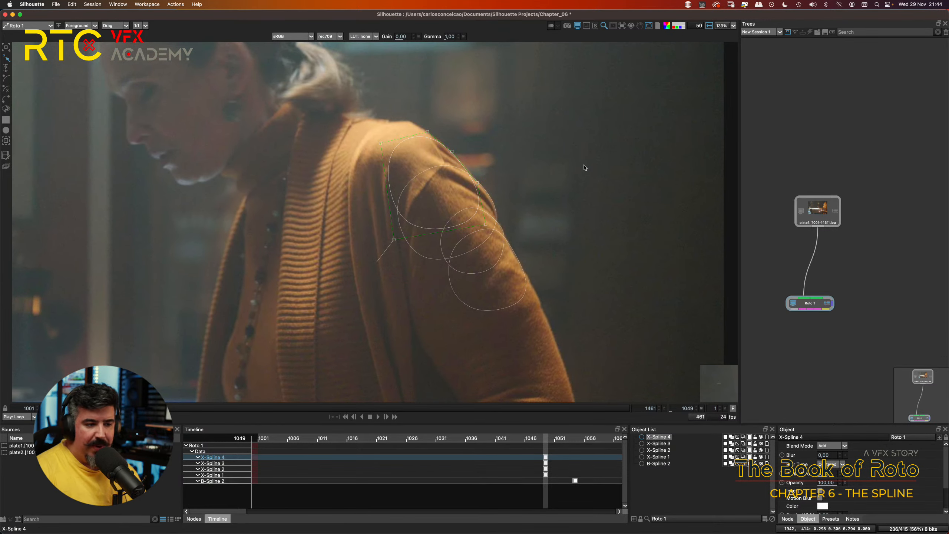
{"action": "left_click", "coordinate": [555, 163]}
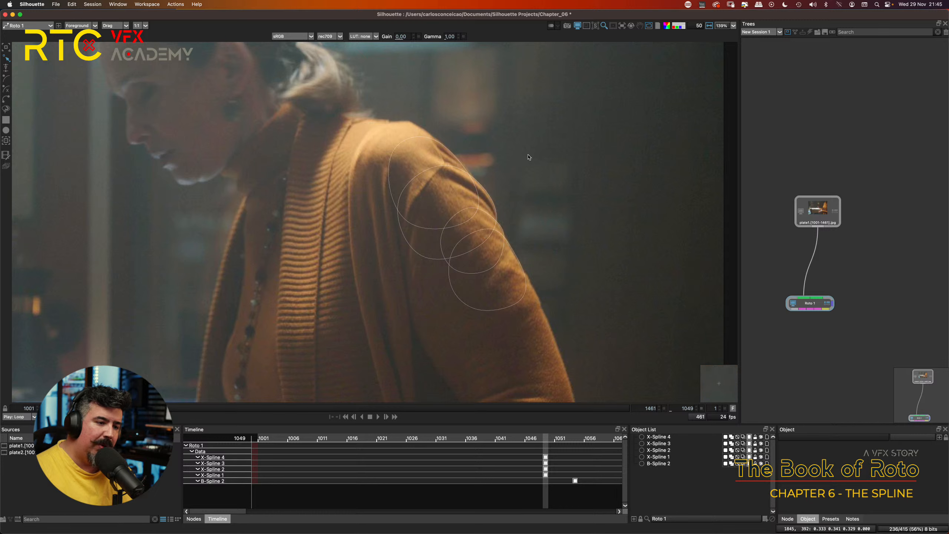
Step: Select all four X-Splines and, at frame 1045, shift them together right and up to follow the shoulder and arm
{"action": "key", "text": "super+a"}
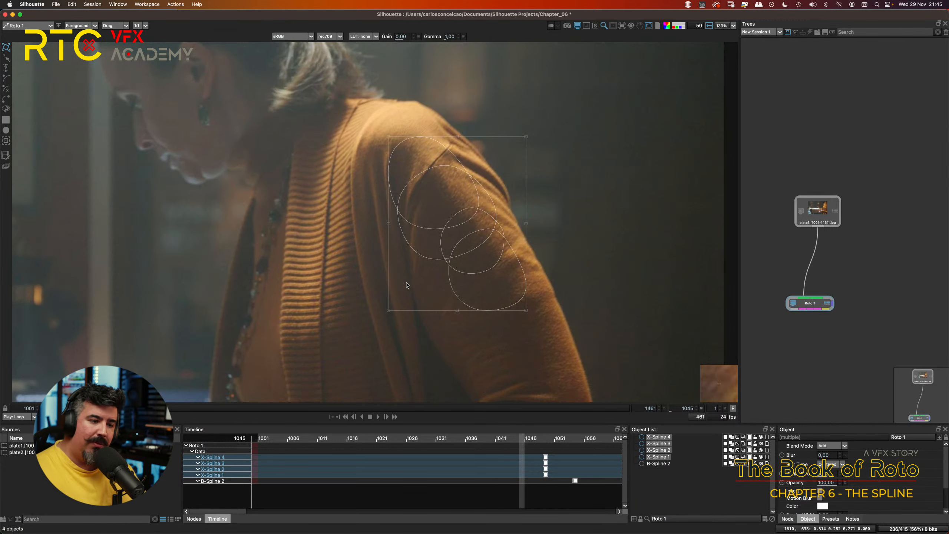
{"action": "key", "text": "Right"}
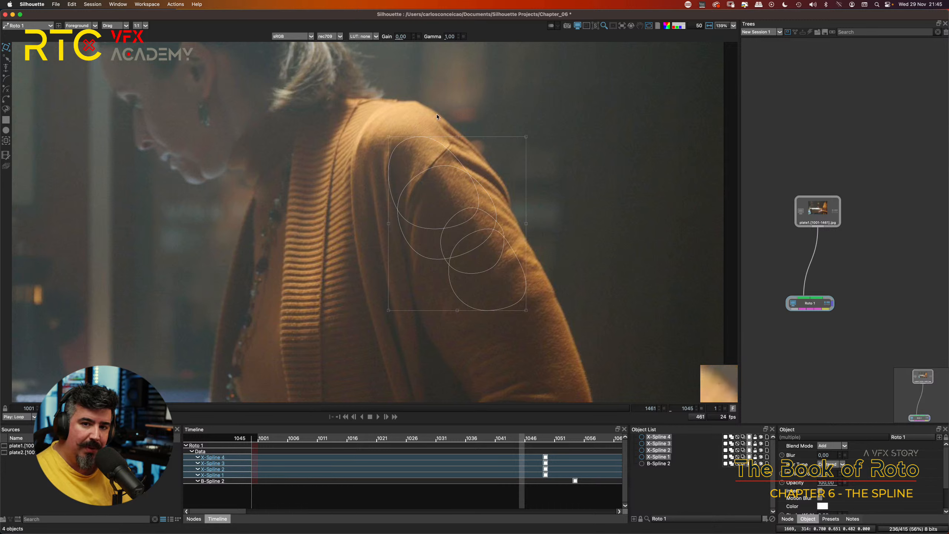
{"action": "key", "text": "Right"}
{"action": "key", "text": "Right"}
{"action": "key", "text": "Right"}
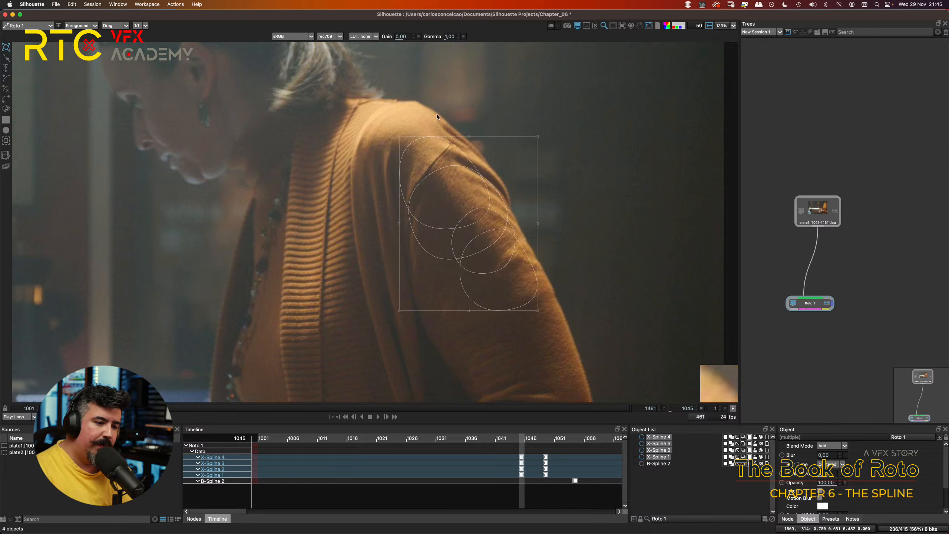
{"action": "key", "text": "Up"}
{"action": "key", "text": "Up"}
{"action": "key", "text": "Right"}
{"action": "key", "text": "Up"}
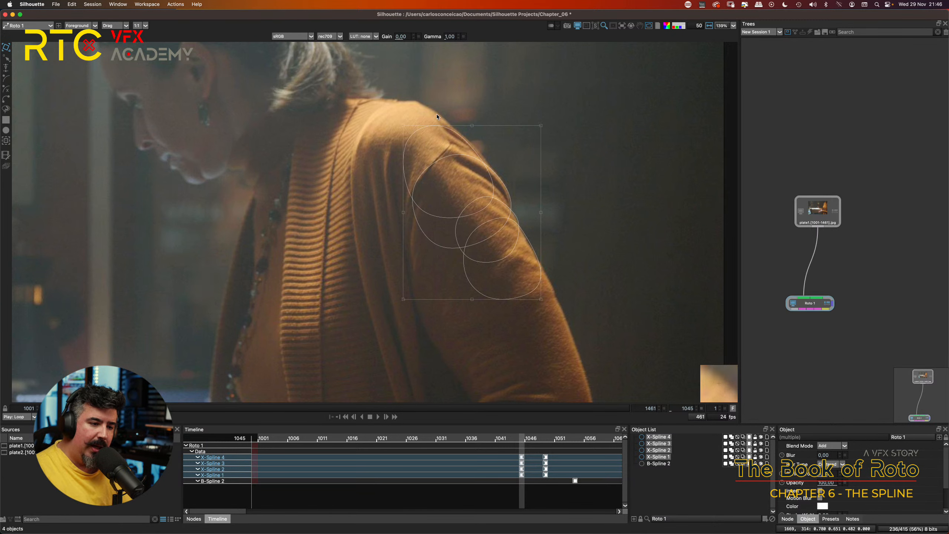
Step: Select X-Spline 4 alone at frame 1045 and nudge it right and slightly down to match the shoulder's outer edge
{"action": "scroll", "coordinate": [519, 199], "scroll_direction": "up", "scroll_amount": 5}
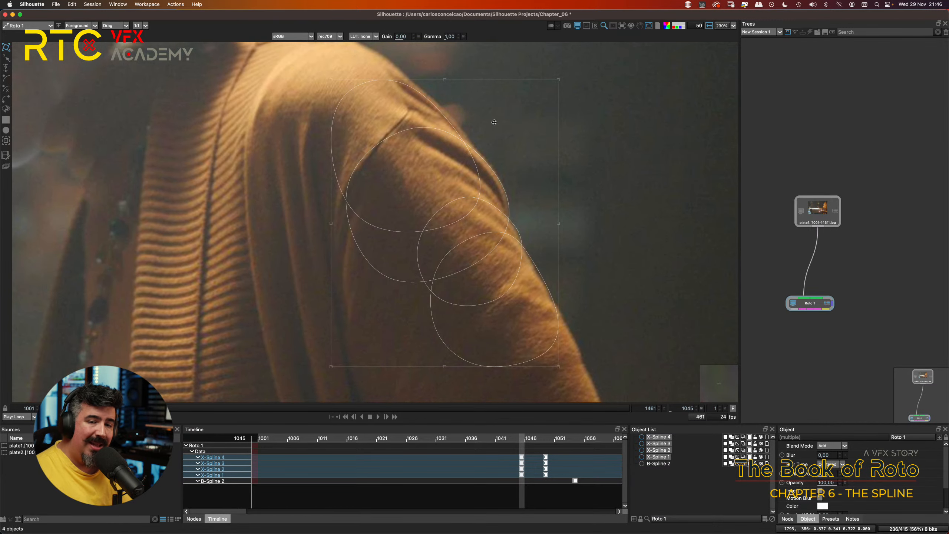
{"action": "left_click", "coordinate": [505, 92]}
{"action": "left_click", "coordinate": [459, 131]}
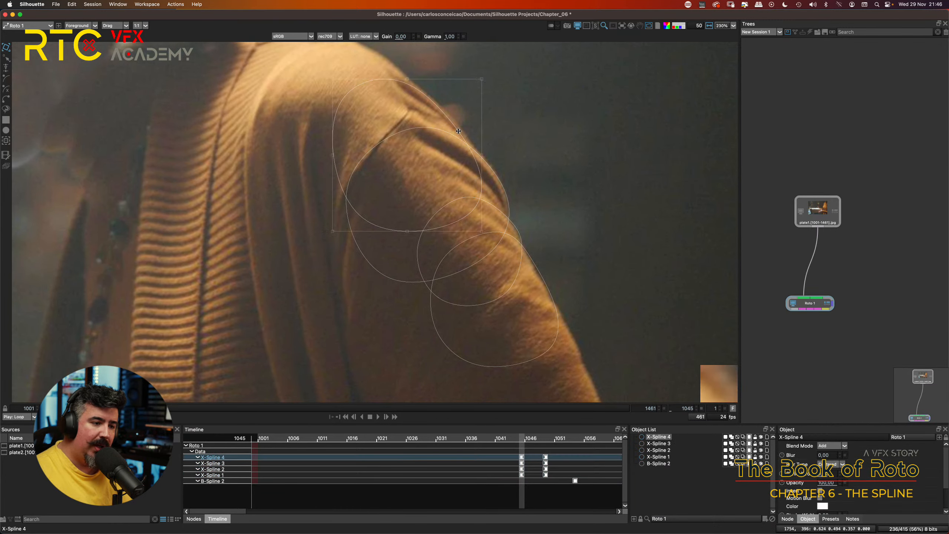
{"action": "key", "text": "Right"}
{"action": "key", "text": "Right"}
{"action": "key", "text": "Right"}
{"action": "key", "text": "Right"}
{"action": "key", "text": "Right"}
{"action": "key", "text": "Right"}
{"action": "key", "text": "Right"}
{"action": "key", "text": "Right"}
{"action": "key", "text": "Right"}
{"action": "key", "text": "Right"}
{"action": "key", "text": "Down"}
{"action": "key", "text": "Down"}
{"action": "key", "text": "Down"}
{"action": "key", "text": "Down"}
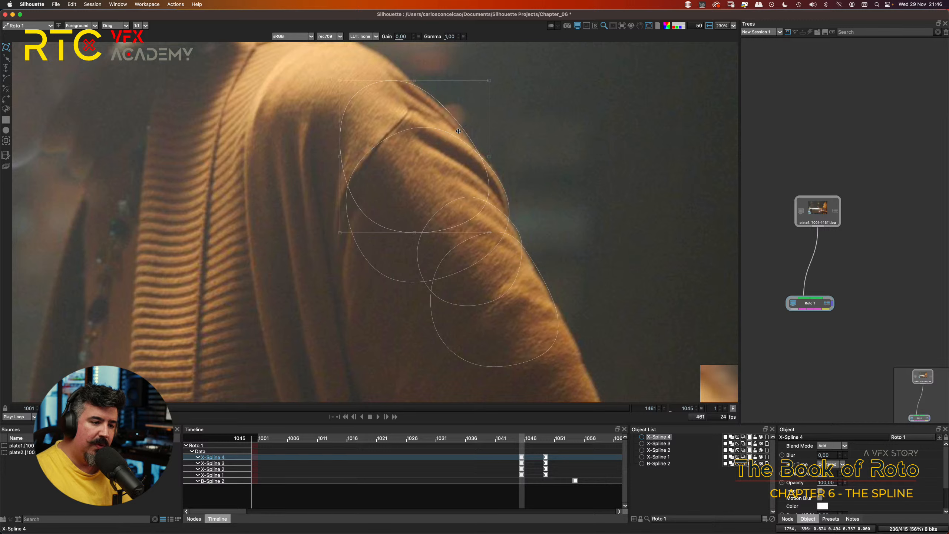
{"action": "key", "text": "Right"}
{"action": "key", "text": "Down"}
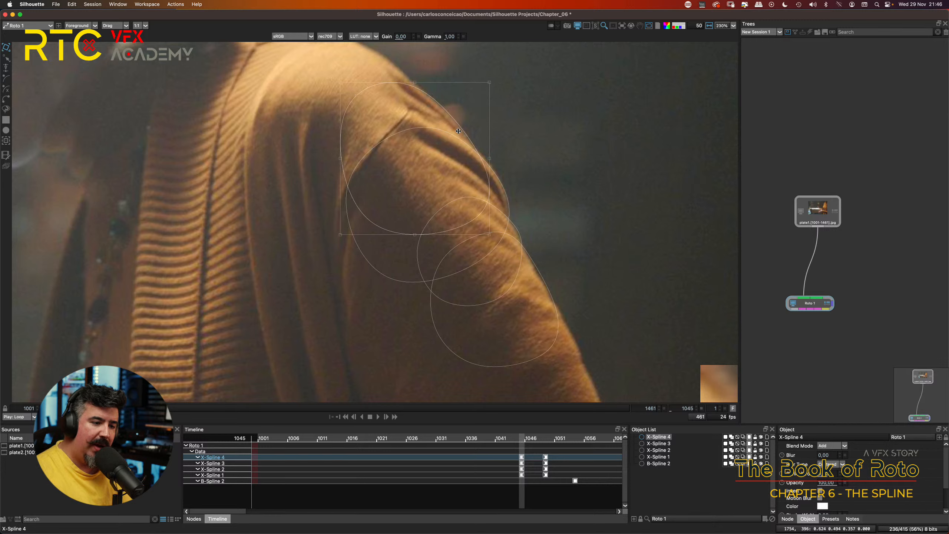
Step: Nudge X-Spline 2 and X-Spline 3 slightly left at frame 1045 so they hug the sleeve's outer edge
{"action": "left_click", "coordinate": [520, 225]}
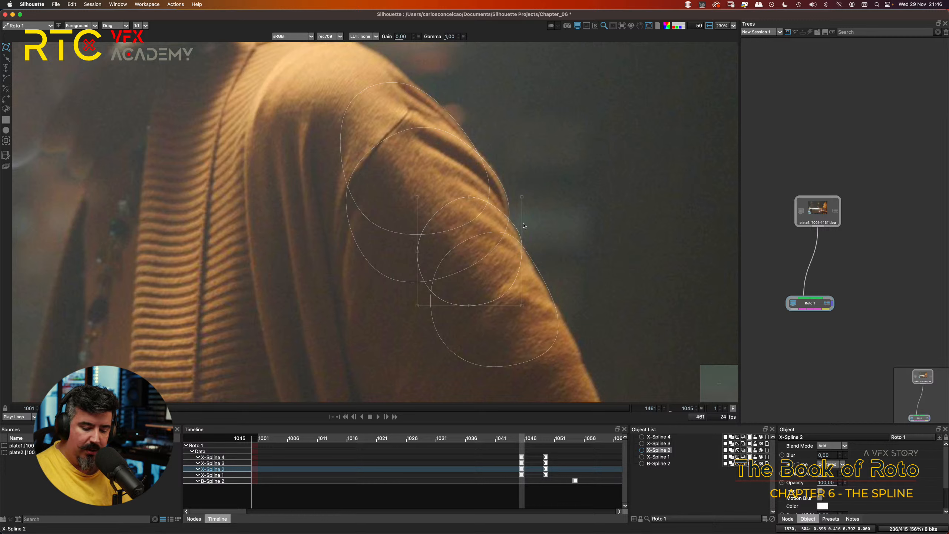
{"action": "key", "text": "Left"}
{"action": "key", "text": "Left"}
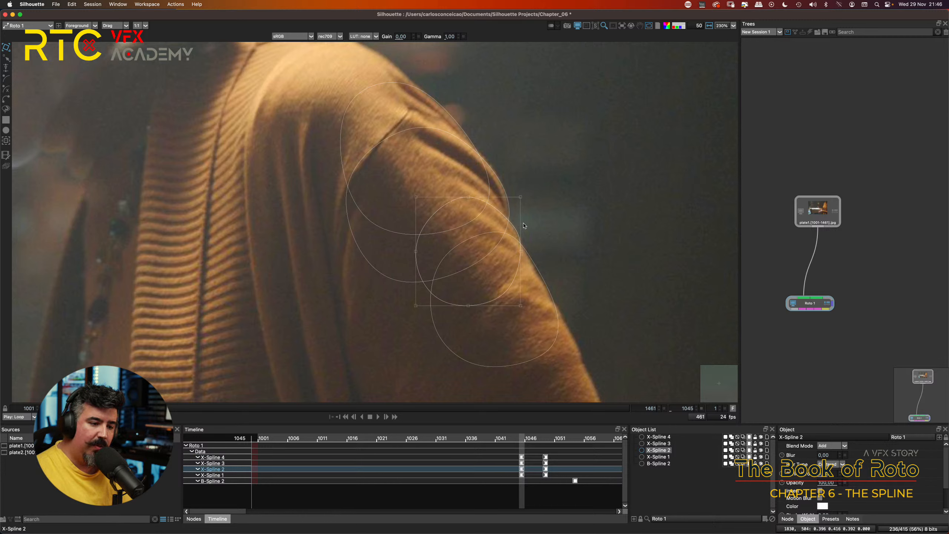
{"action": "left_click", "coordinate": [549, 278]}
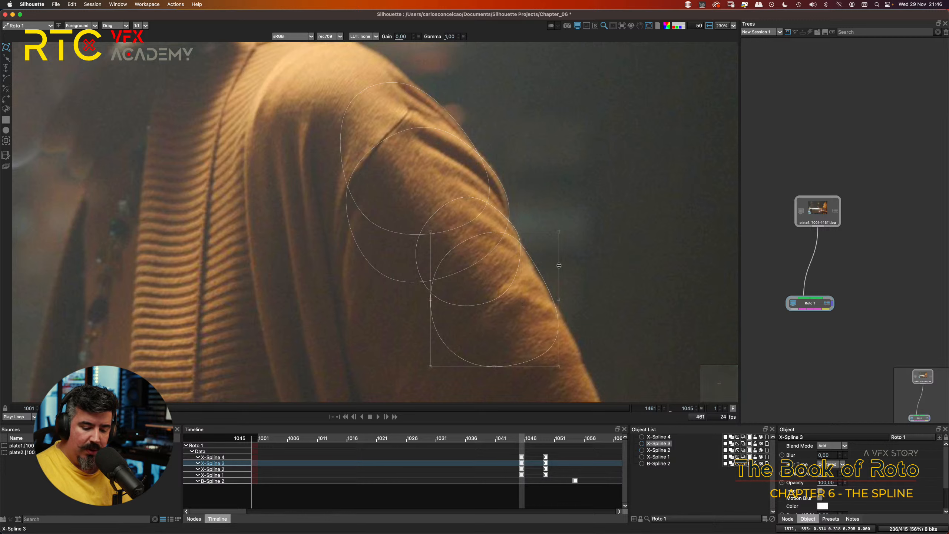
{"action": "key", "text": "Left"}
{"action": "key", "text": "Left"}
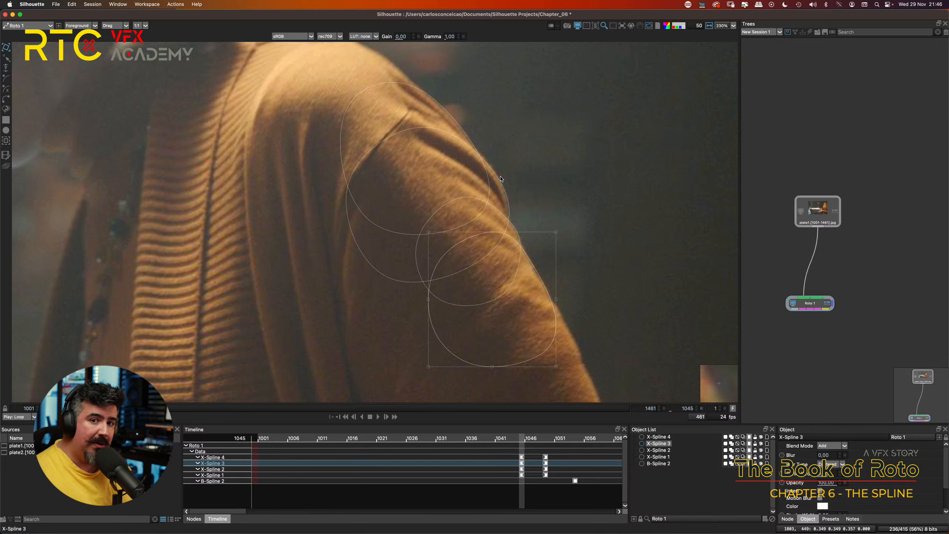
Step: Flip repeatedly between the keyframes at 1045 and 1049 to compare how the X-Splines fit the shoulder and sleeve
{"action": "key", "text": "r"}
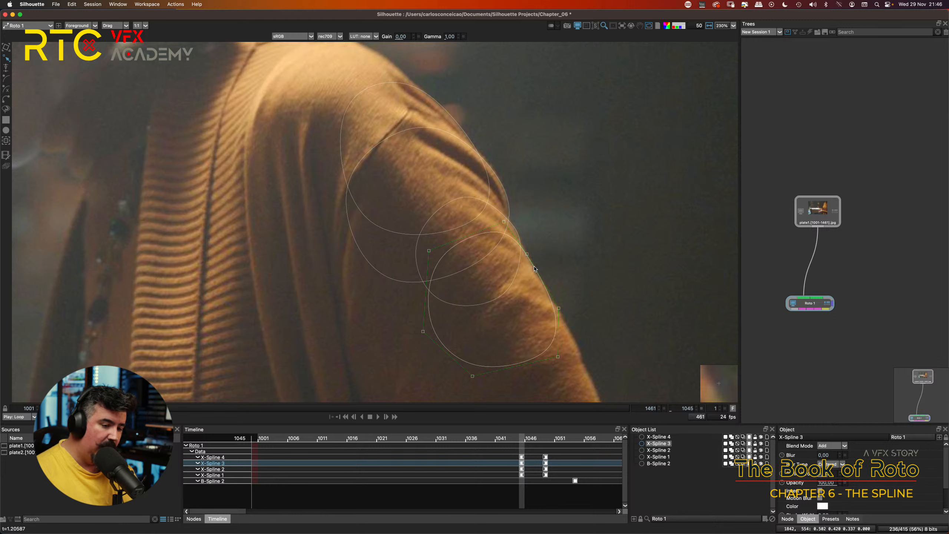
{"action": "key", "text": "t"}
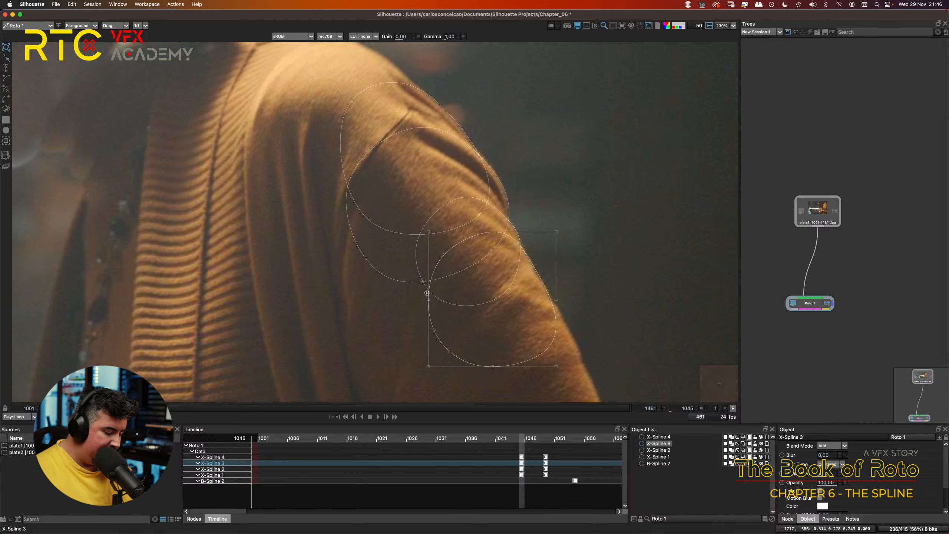
{"action": "key", "text": "shift+x"}
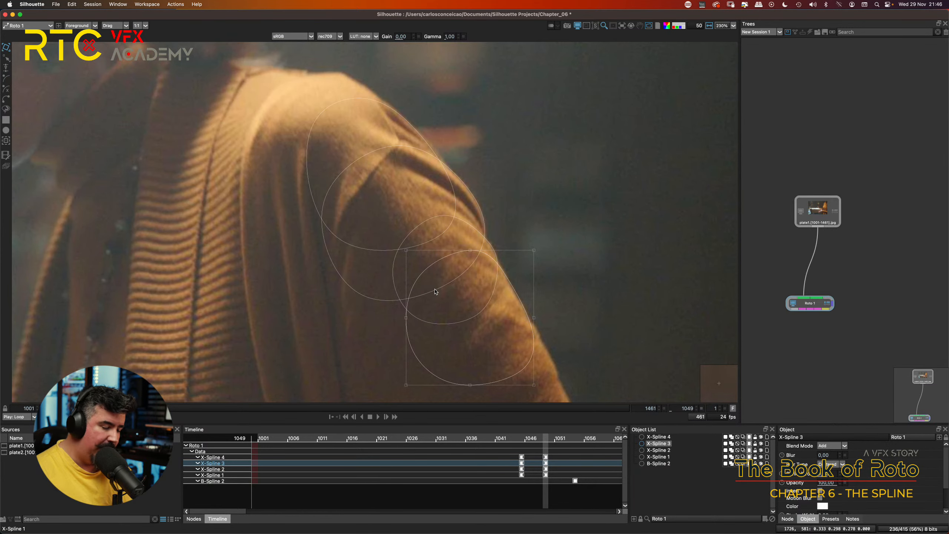
{"action": "key", "text": "shift+z"}
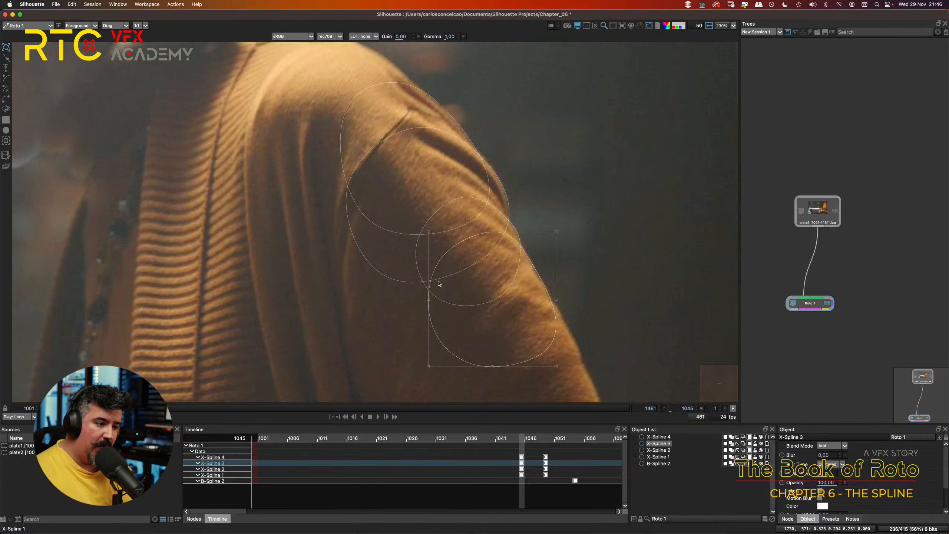
{"action": "key", "text": "shift+x"}
{"action": "key", "text": "shift+z"}
{"action": "key", "text": "shift+x"}
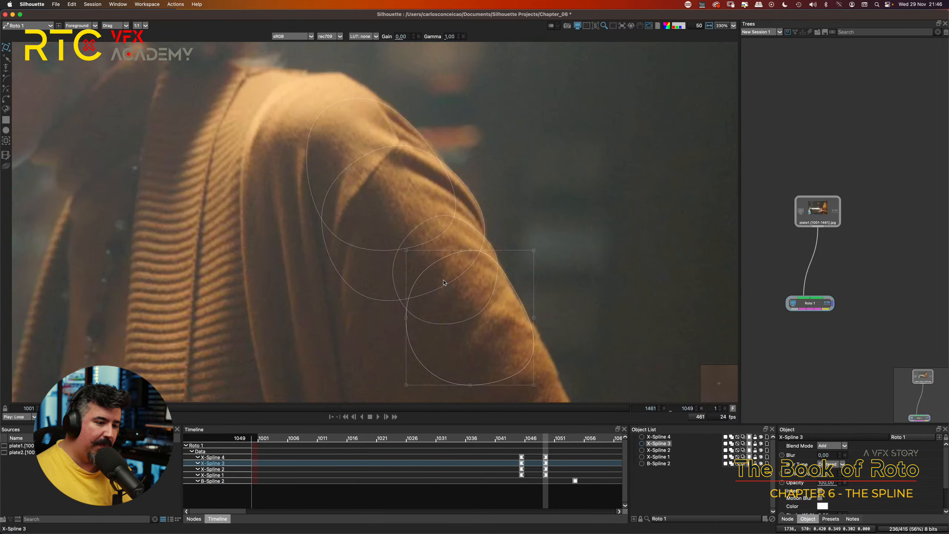
{"action": "key", "text": "shift+z"}
{"action": "key", "text": "shift+x"}
{"action": "key", "text": "shift+z"}
{"action": "key", "text": "shift+x"}
{"action": "key", "text": "shift+z"}
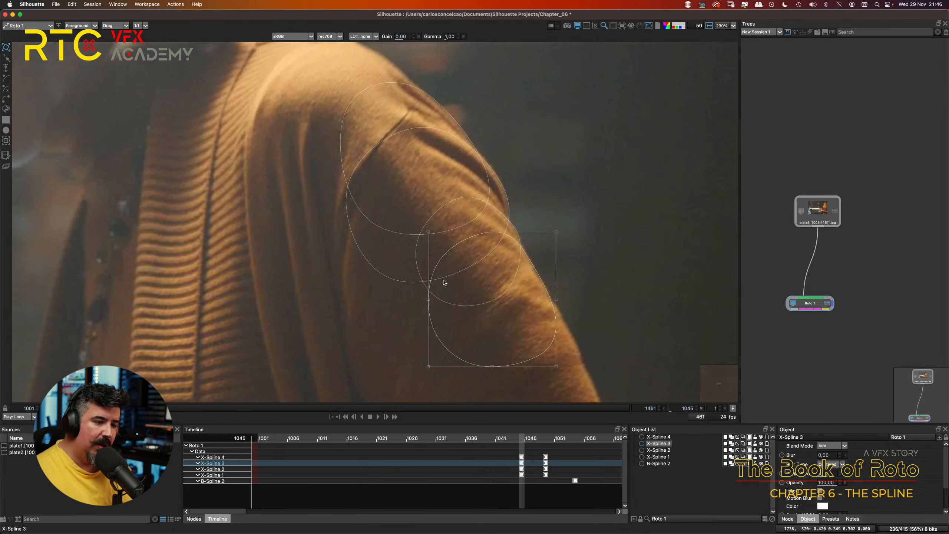
{"action": "key", "text": "shift+x"}
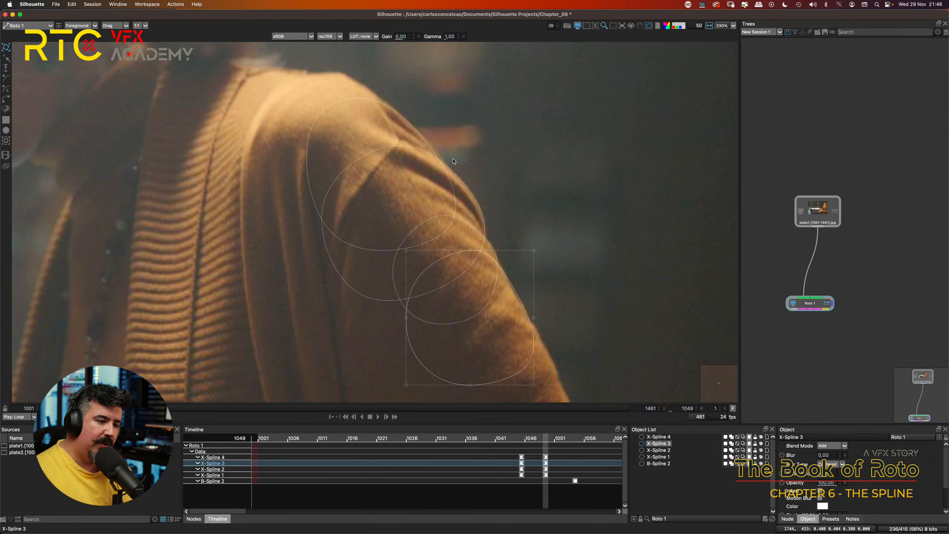
Step: Select X-Spline 4 at frame 1049 and nudge it slightly right and down to align with the shoulder edge
{"action": "left_click", "coordinate": [441, 159]}
{"action": "left_click", "coordinate": [438, 160]}
{"action": "left_click", "coordinate": [413, 127]}
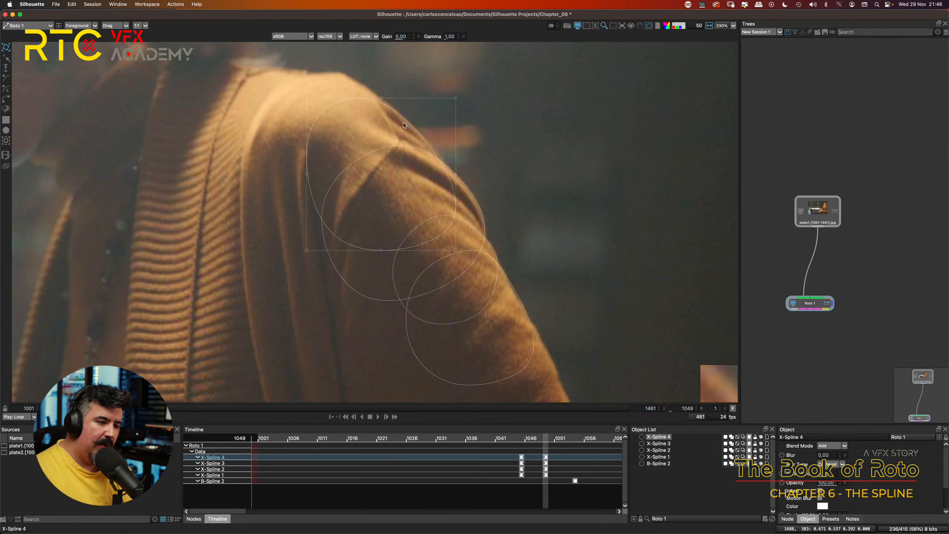
{"action": "key", "text": "Right"}
{"action": "key", "text": "Down"}
{"action": "key", "text": "Down"}
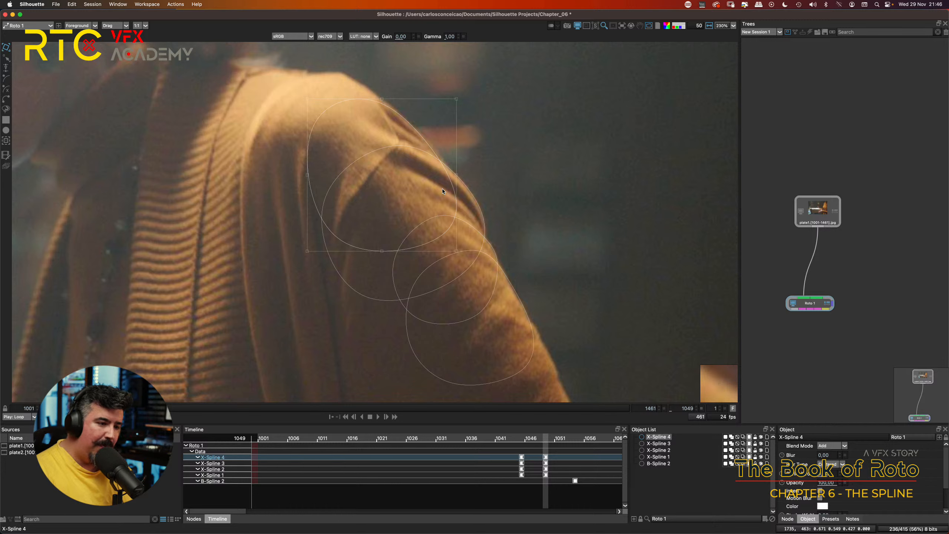
{"action": "key", "text": "Right"}
{"action": "key", "text": "Right"}
{"action": "key", "text": "Down"}
{"action": "key", "text": "Right"}
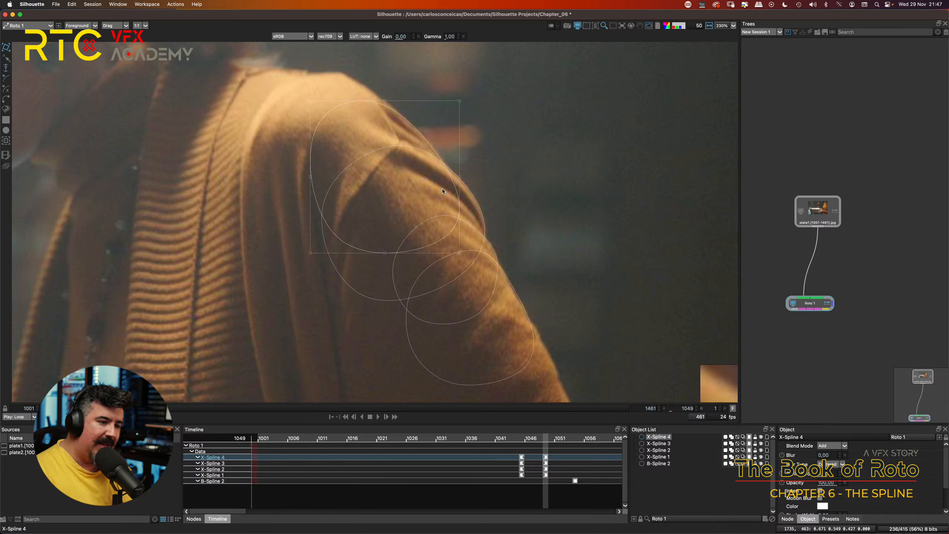
{"action": "key", "text": "Right"}
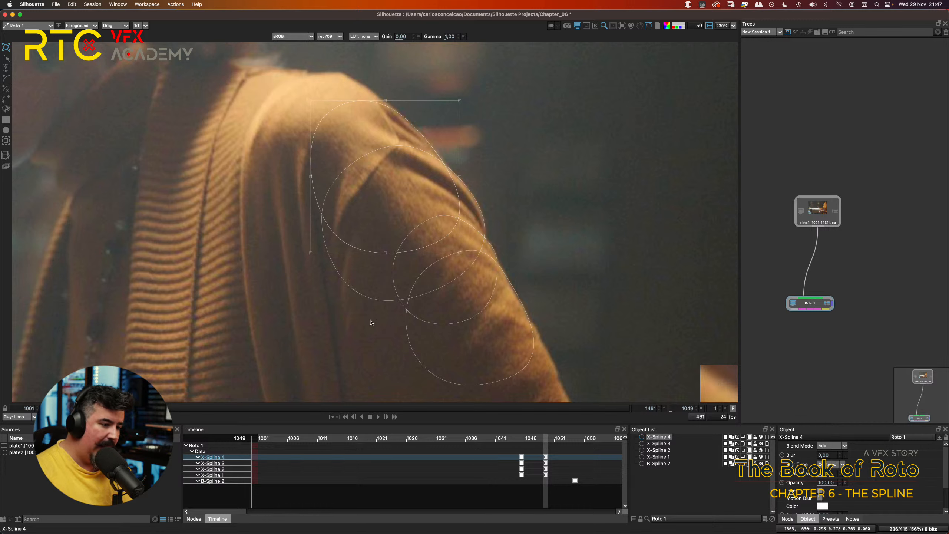
Step: Select all four X-Splines together and flip between keyframes 1045 and 1049 to check how they follow the arm
{"action": "left_click_drag", "start_coordinate": [628, 217], "coordinate": [590, 175]}
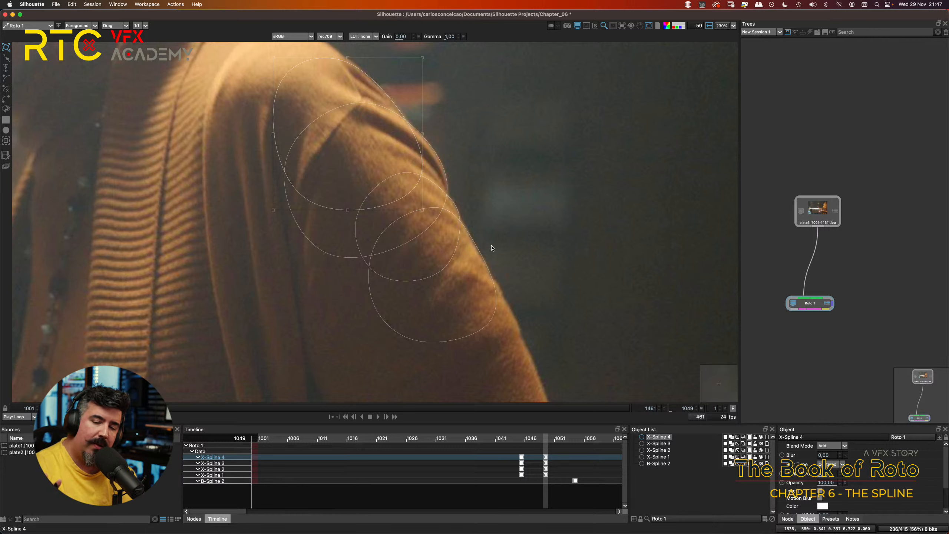
{"action": "scroll", "coordinate": [482, 196], "scroll_direction": "up", "scroll_amount": 3}
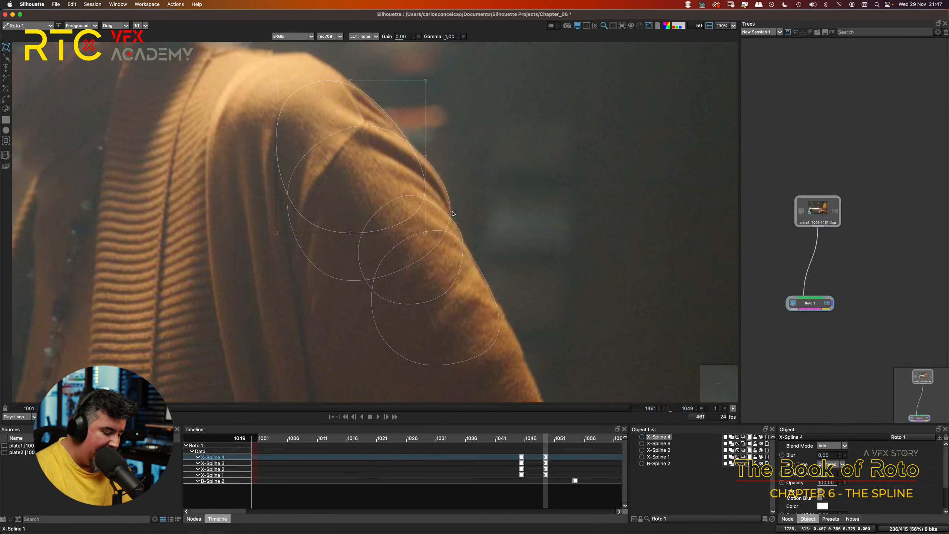
{"action": "left_click", "coordinate": [560, 185]}
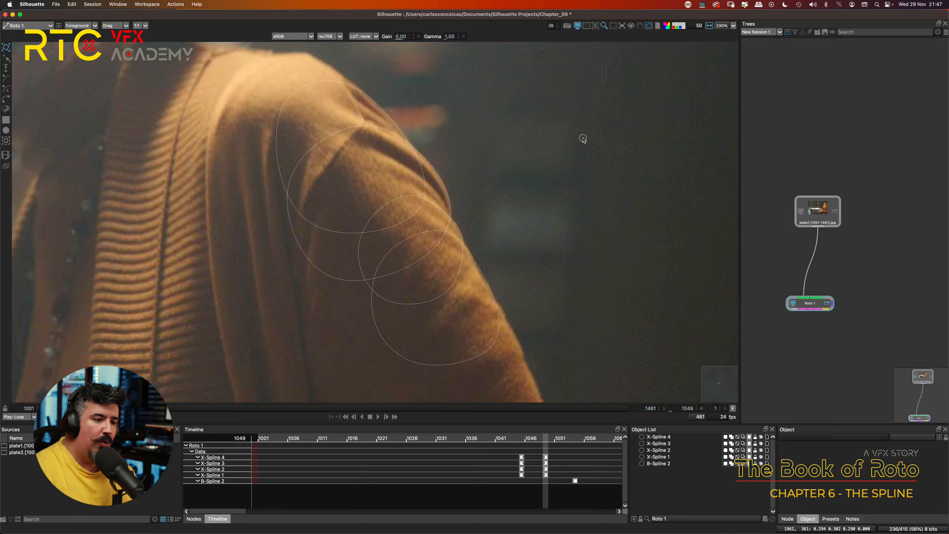
{"action": "left_click_drag", "start_coordinate": [580, 136], "coordinate": [212, 384]}
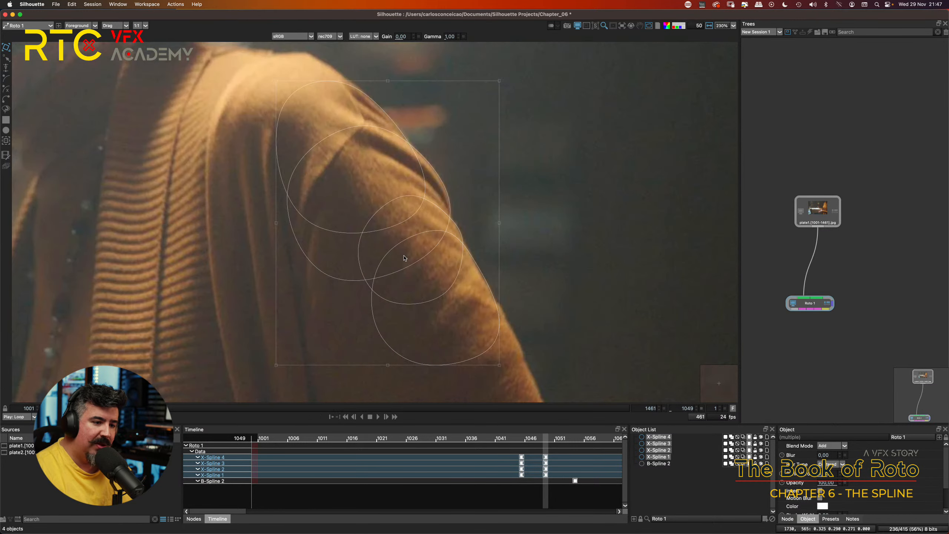
{"action": "key", "text": "Left"}
{"action": "key", "text": "Left"}
{"action": "key", "text": "Left"}
{"action": "key", "text": "Left"}
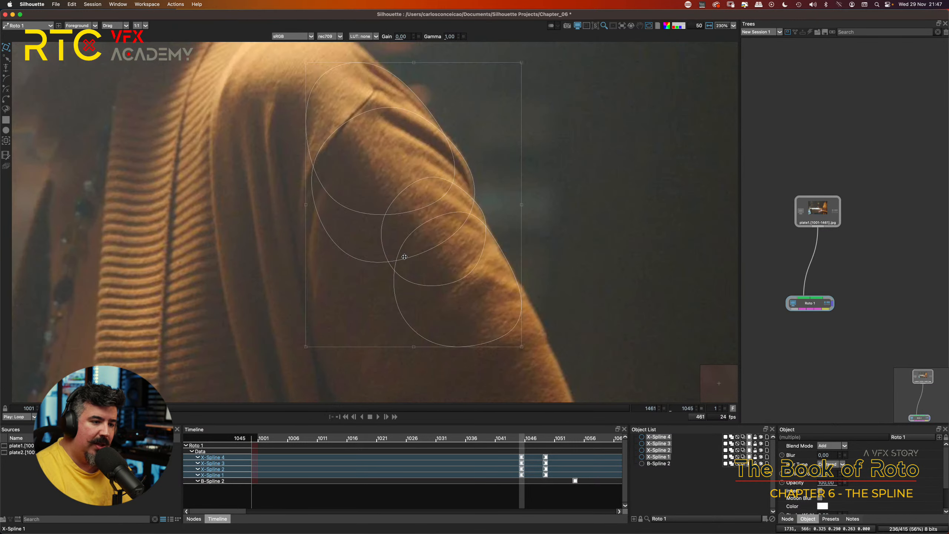
{"action": "key", "text": "shift+x"}
{"action": "key", "text": "shift+z"}
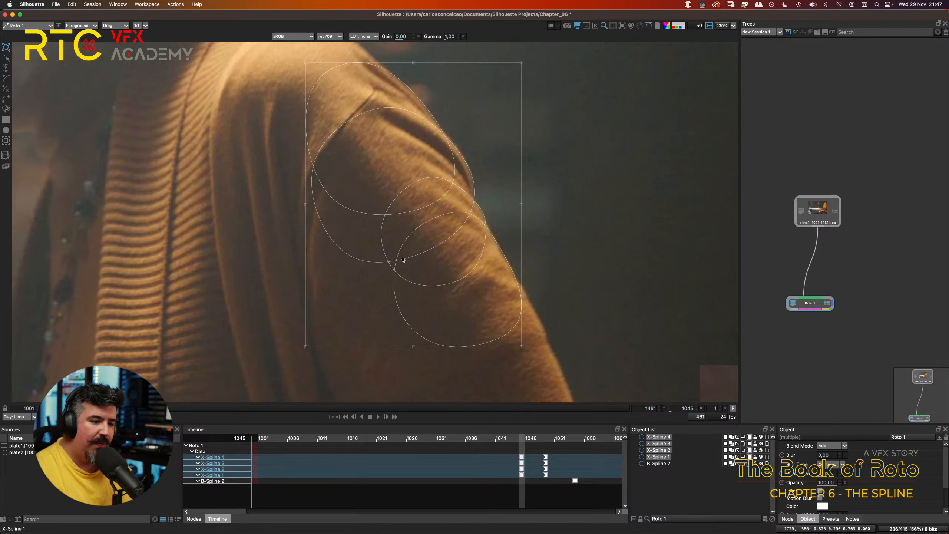
{"action": "key", "text": "shift+x"}
{"action": "key", "text": "shift+z"}
{"action": "key", "text": "shift+x"}
{"action": "key", "text": "shift+z"}
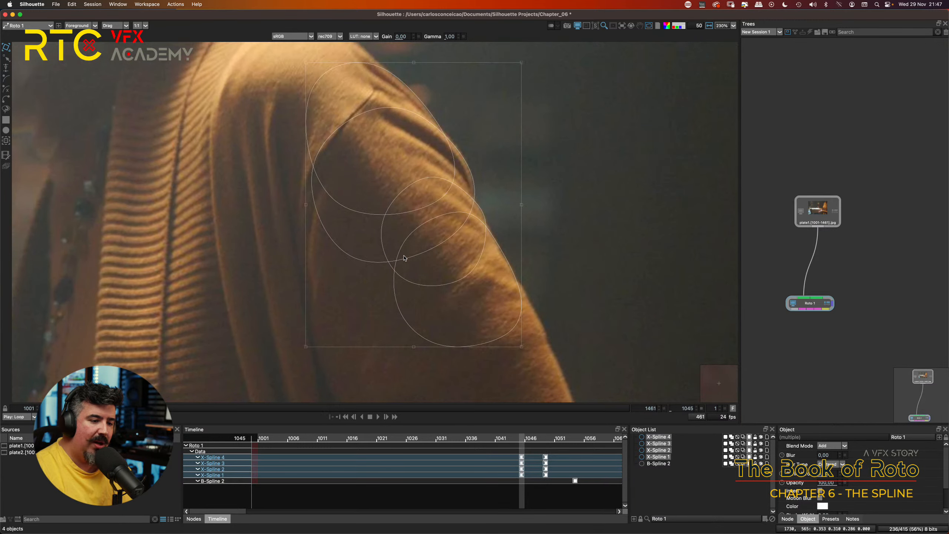
{"action": "key", "text": "shift+x"}
{"action": "key", "text": "shift+z"}
{"action": "key", "text": "shift+x"}
{"action": "key", "text": "shift+z"}
{"action": "key", "text": "shift+x"}
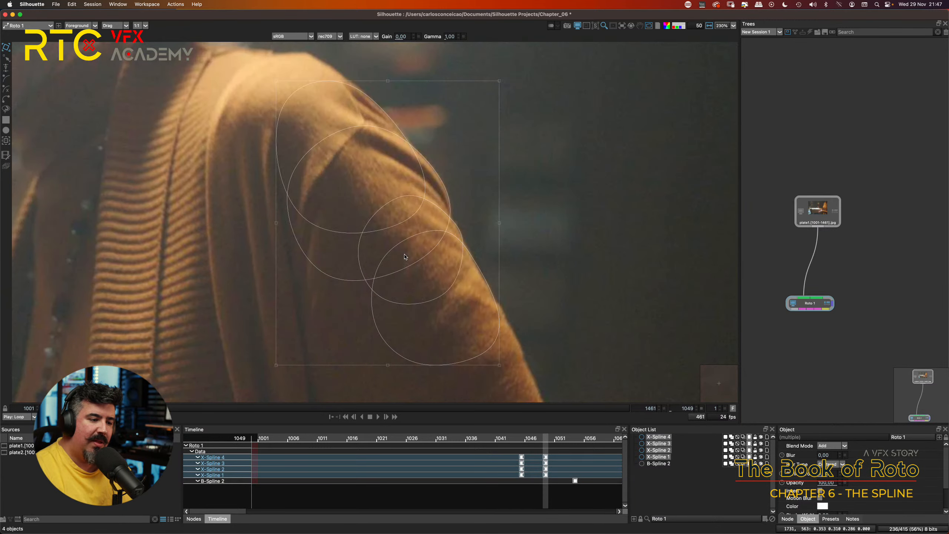
{"action": "key", "text": "shift+z"}
{"action": "key", "text": "shift+x"}
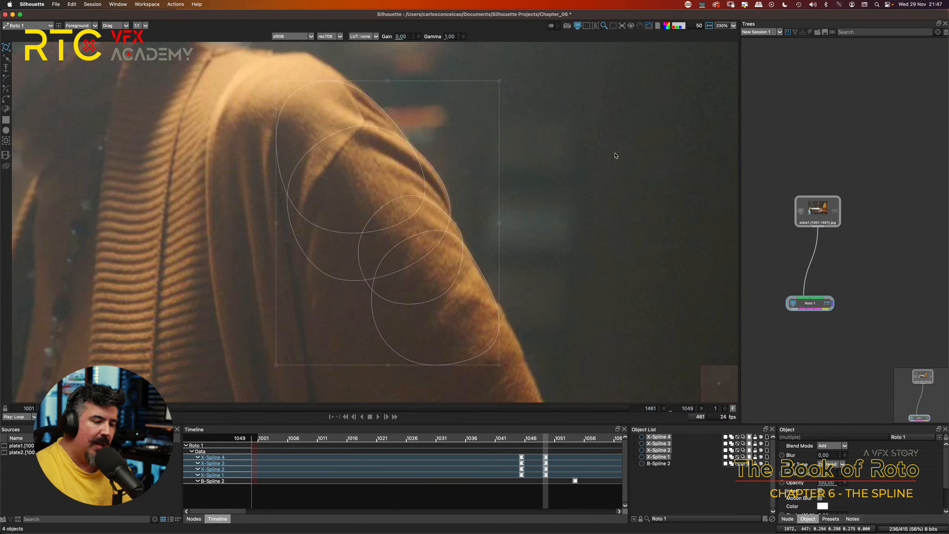
Step: Step back and forth through the frames between 1042 and 1057 to examine how the X-Splines drift from the turning shoulder
{"action": "scroll", "coordinate": [584, 165], "scroll_direction": "down", "scroll_amount": 3}
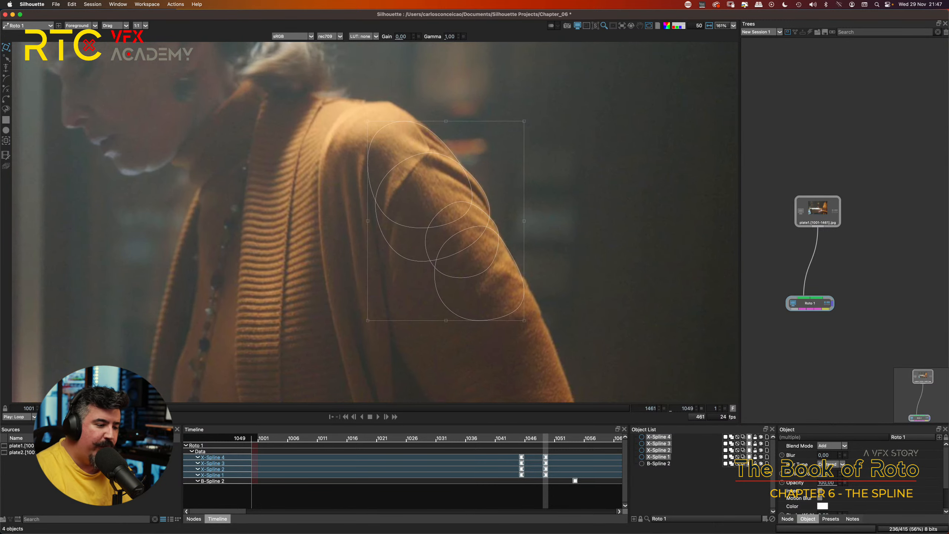
{"action": "mouse_move", "coordinate": [101, 408]}
{"action": "left_mouse_down"}
{"action": "mouse_move", "coordinate": [116, 409]}
{"action": "mouse_move", "coordinate": [102, 408]}
{"action": "left_mouse_up"}
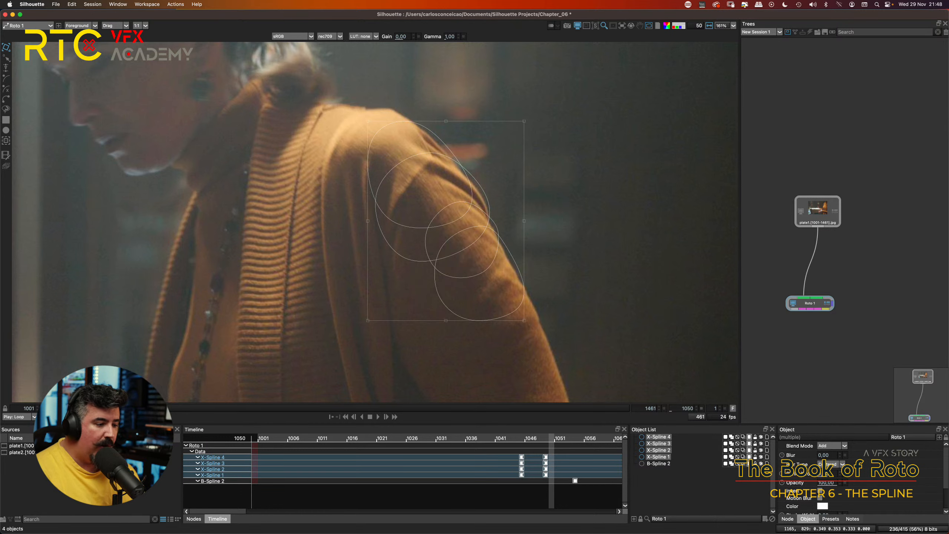
{"action": "key", "text": "z"}
{"action": "key", "text": "z"}
{"action": "key", "text": "z"}
{"action": "key", "text": "z"}
{"action": "key", "text": "z"}
{"action": "key", "text": "z"}
{"action": "key", "text": "z"}
{"action": "key", "text": "z"}
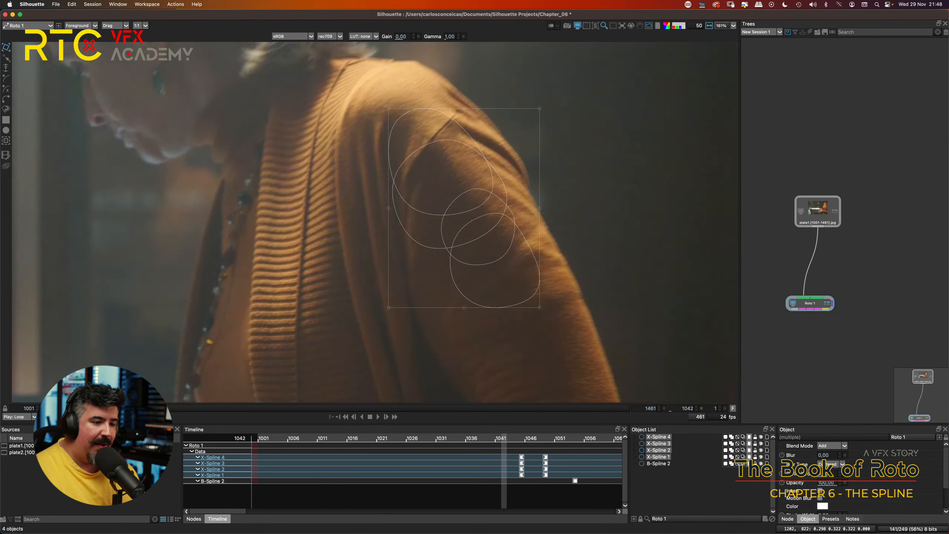
{"action": "key", "text": "x"}
{"action": "key", "text": "x"}
{"action": "key", "text": "x"}
{"action": "key", "text": "x"}
{"action": "key", "text": "x"}
{"action": "key", "text": "x"}
{"action": "key", "text": "x"}
{"action": "key", "text": "x"}
{"action": "key", "text": "x"}
{"action": "key", "text": "x"}
{"action": "key", "text": "x"}
{"action": "key", "text": "x"}
{"action": "key", "text": "x"}
{"action": "key", "text": "x"}
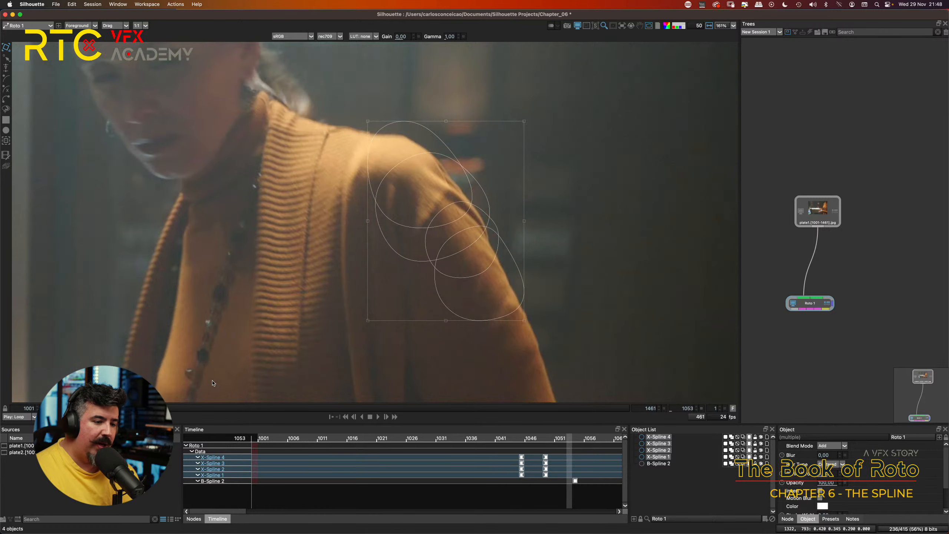
{"action": "key", "text": "x"}
{"action": "key", "text": "x"}
{"action": "key", "text": "z"}
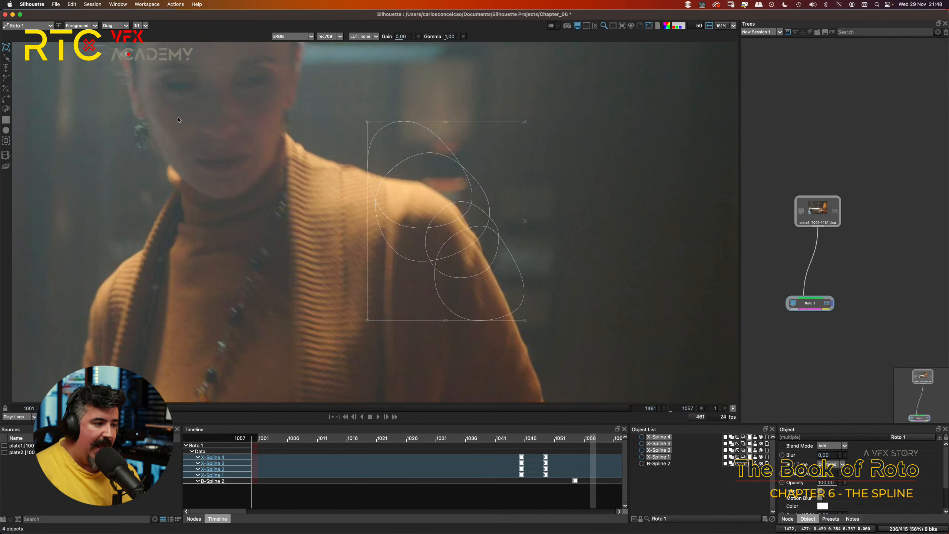
Step: Draw a closed X-Spline at frame 1057 along the sleeve's outer edge and back around through the cardigan
{"action": "left_click", "coordinate": [6, 88]}
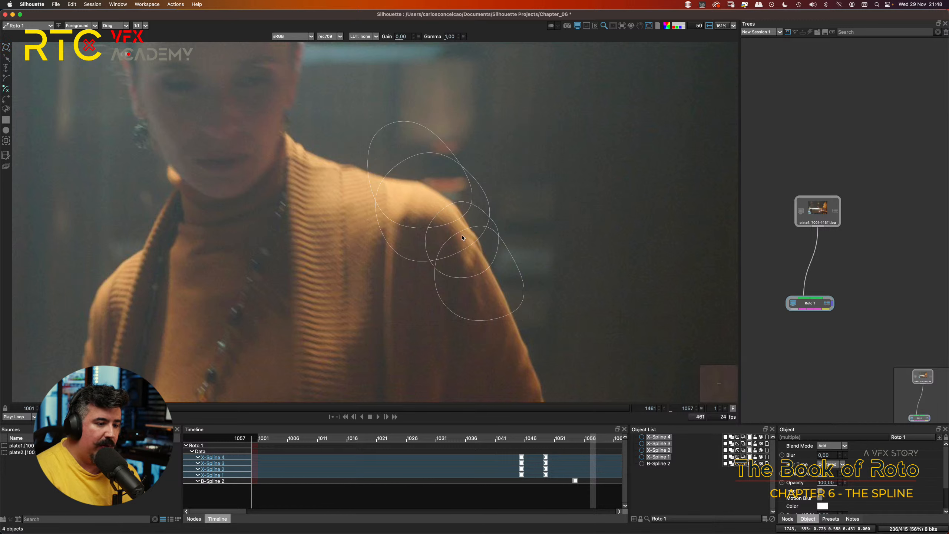
{"action": "left_click", "coordinate": [458, 218]}
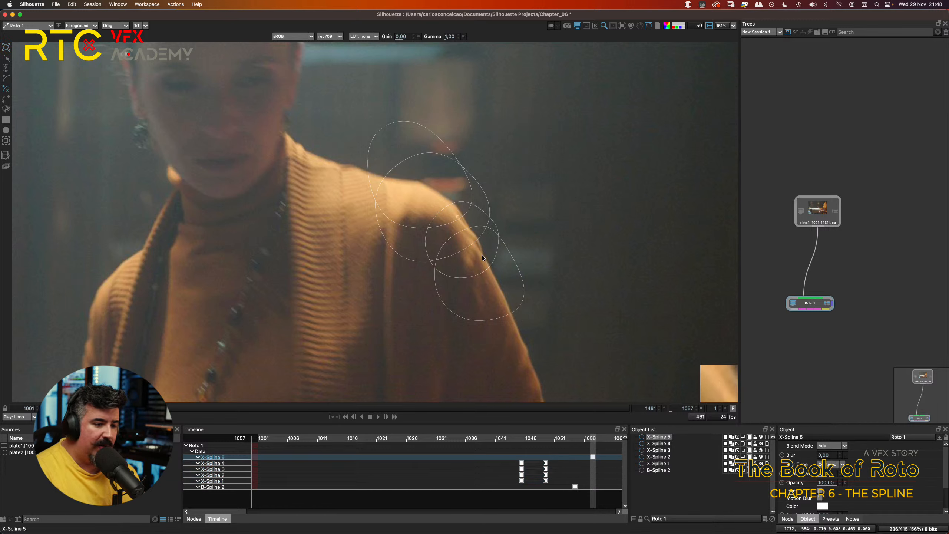
{"action": "left_click", "coordinate": [483, 255]}
{"action": "left_click", "coordinate": [497, 284]}
{"action": "left_click", "coordinate": [515, 322]}
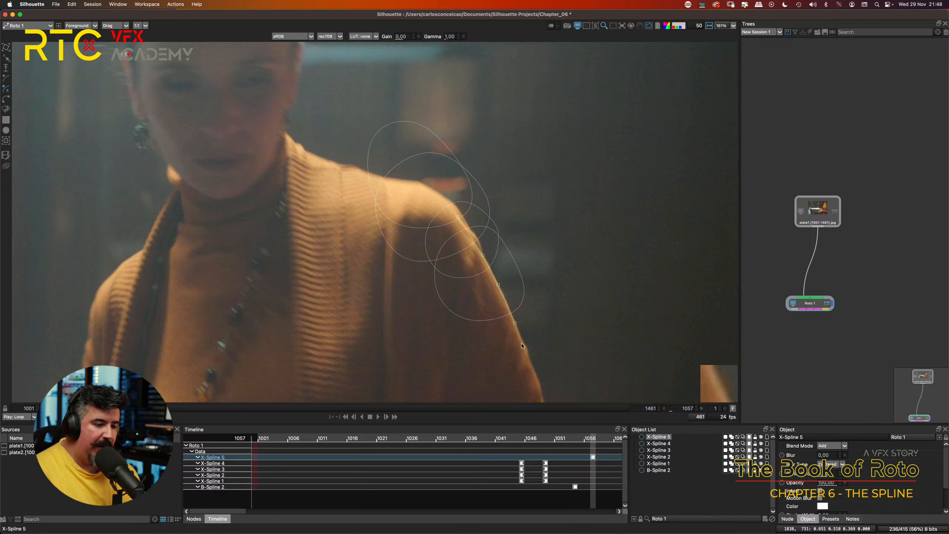
{"action": "left_click", "coordinate": [523, 340]}
{"action": "left_click", "coordinate": [521, 368]}
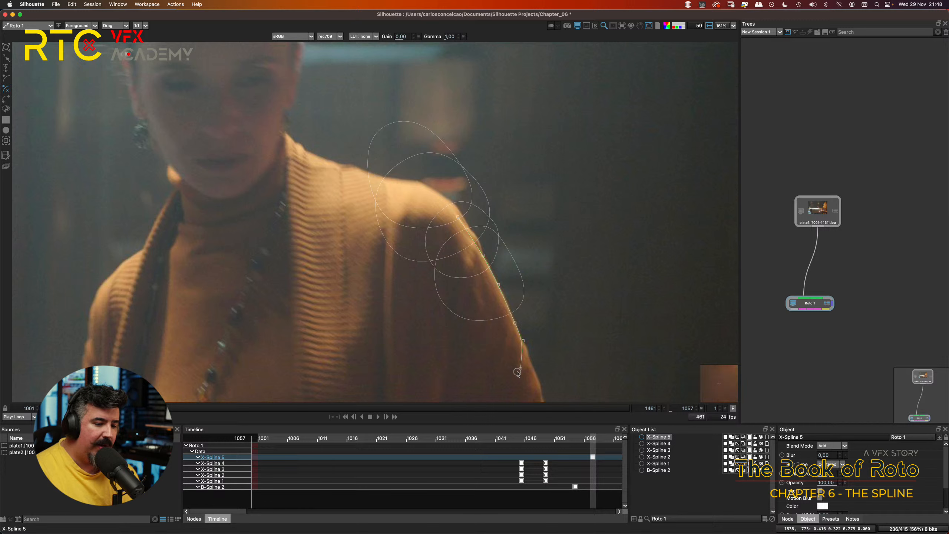
{"action": "left_click", "coordinate": [298, 340]}
{"action": "left_click", "coordinate": [320, 236]}
{"action": "left_click", "coordinate": [396, 203]}
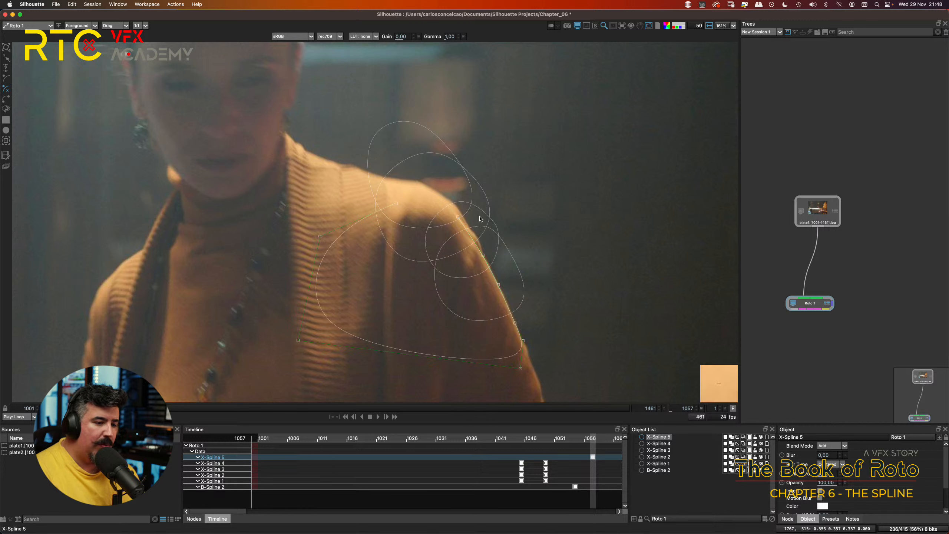
{"action": "left_click", "coordinate": [458, 218]}
Step: Reshape the new X-Spline by moving its shoulder, mid-sleeve and lower-arm points to fit the sleeve's outer edge
{"action": "mouse_move", "coordinate": [458, 218]}
{"action": "left_mouse_down"}
{"action": "mouse_move", "coordinate": [463, 209]}
{"action": "mouse_move", "coordinate": [475, 223]}
{"action": "left_mouse_up"}
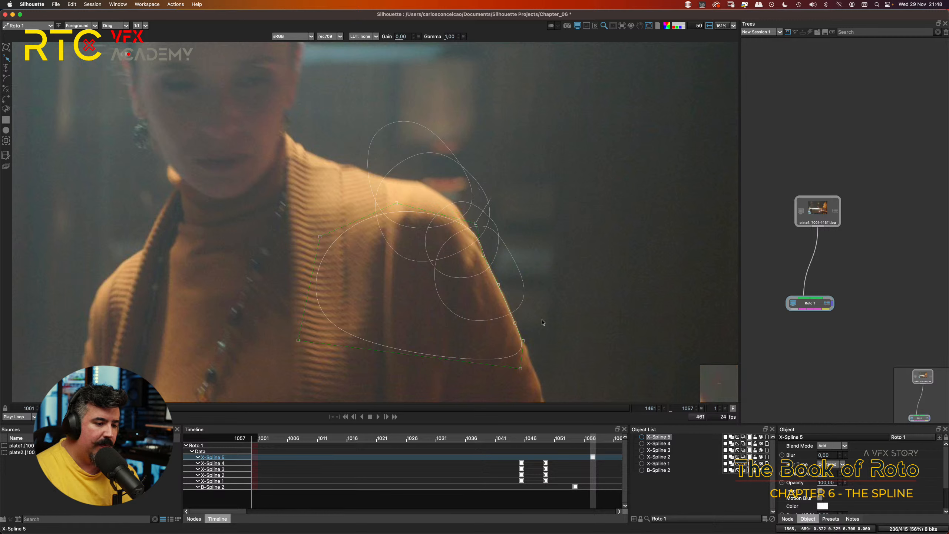
{"action": "left_click", "coordinate": [513, 320]}
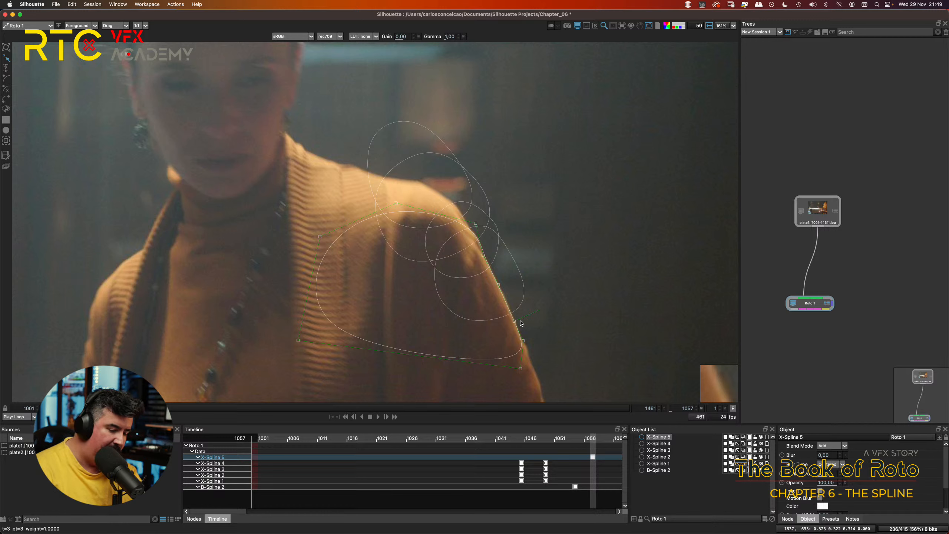
{"action": "mouse_move", "coordinate": [520, 368]}
{"action": "left_mouse_down"}
{"action": "mouse_move", "coordinate": [528, 375]}
{"action": "mouse_move", "coordinate": [513, 381]}
{"action": "mouse_move", "coordinate": [527, 378]}
{"action": "left_mouse_up"}
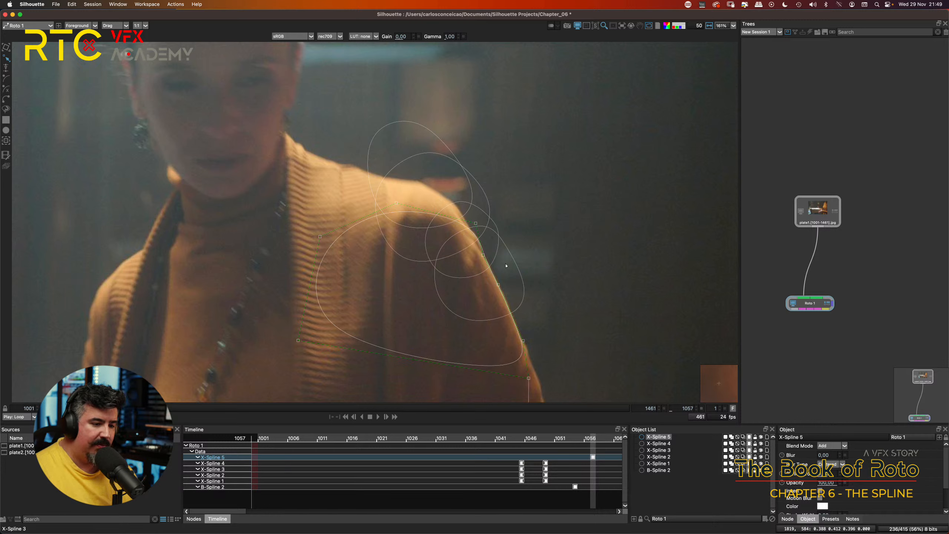
{"action": "left_click_drag", "start_coordinate": [500, 285], "coordinate": [501, 286]}
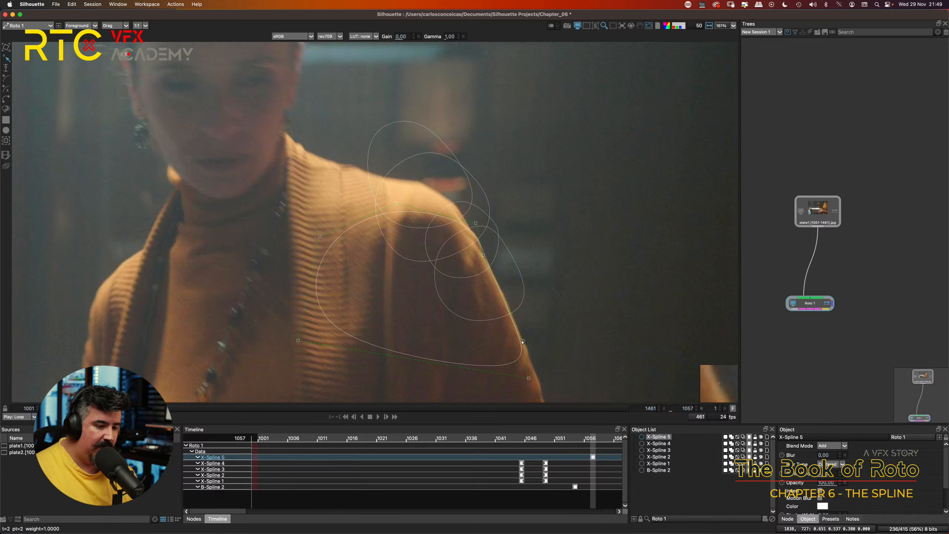
{"action": "left_click_drag", "start_coordinate": [524, 341], "coordinate": [522, 339]}
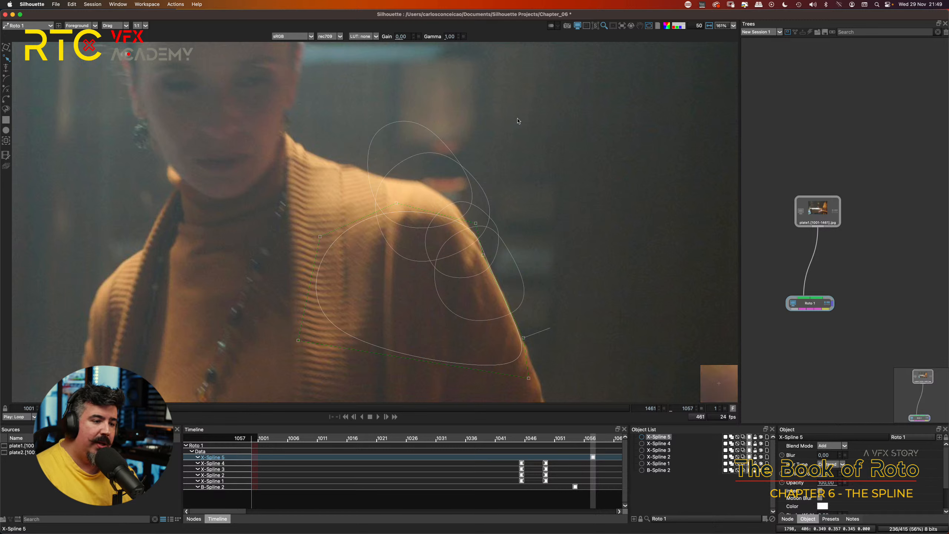
{"action": "left_click_drag", "start_coordinate": [579, 82], "coordinate": [475, 317]}
{"action": "left_click", "coordinate": [559, 180]}
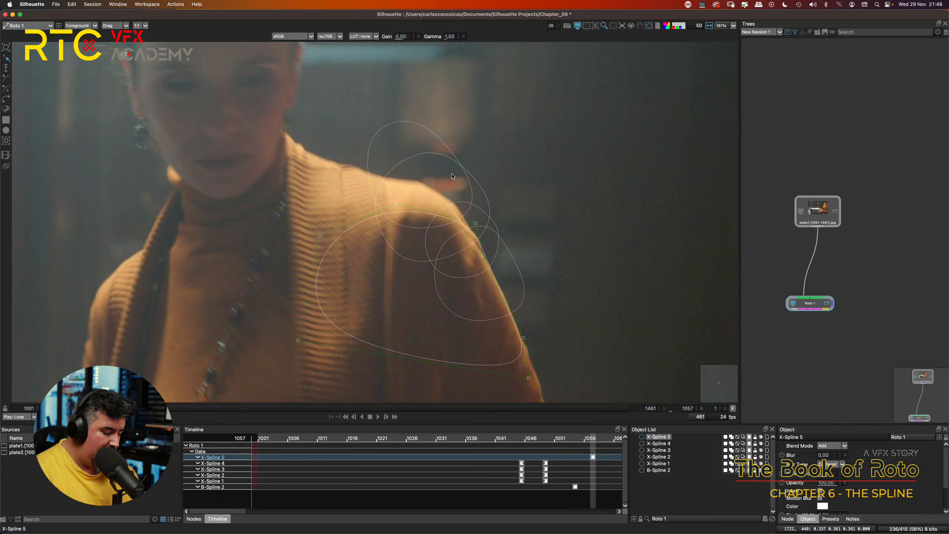
Step: Select all five X-Splines and nudge them right and back left to set keyframes at frame 1057
{"action": "key", "text": "t"}
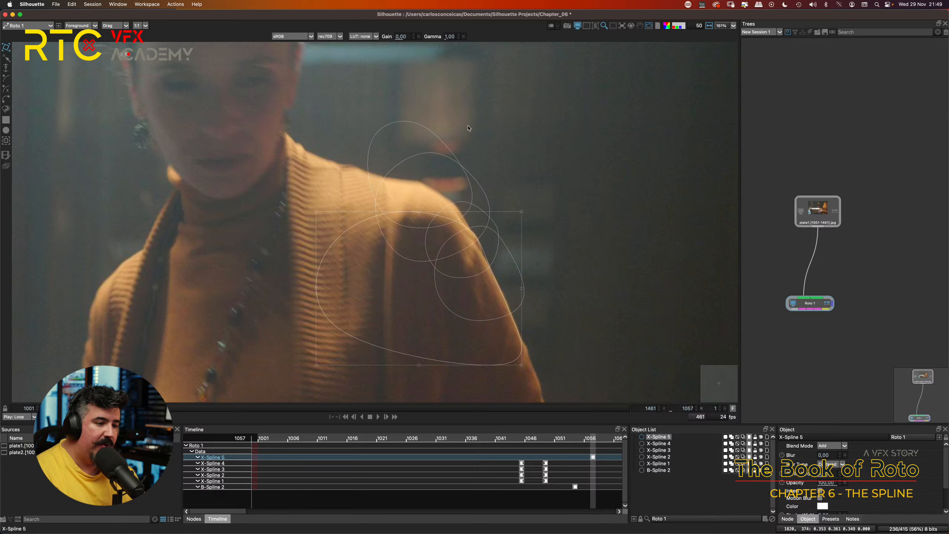
{"action": "left_click_drag", "start_coordinate": [542, 116], "coordinate": [426, 210]}
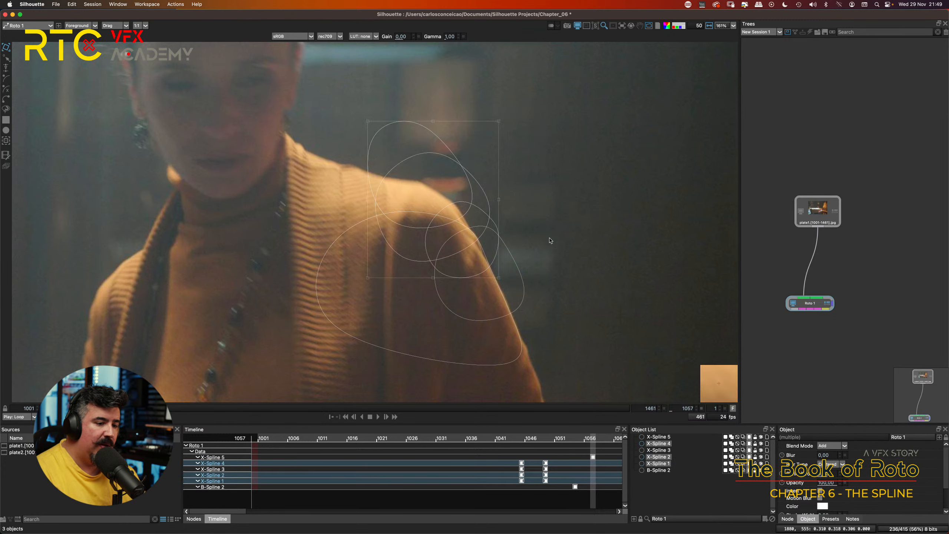
{"action": "left_click_drag", "start_coordinate": [555, 217], "coordinate": [488, 274]}
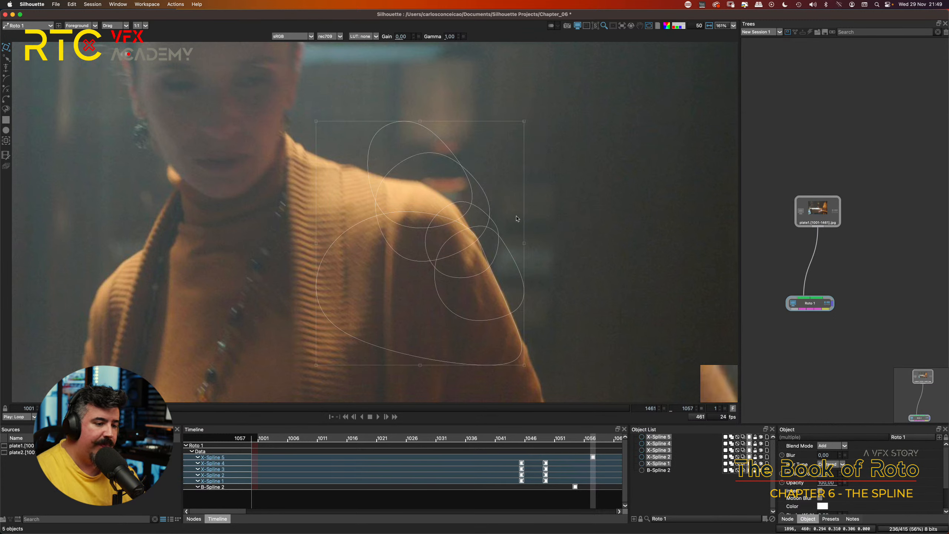
{"action": "key", "text": "Right"}
{"action": "key", "text": "Right"}
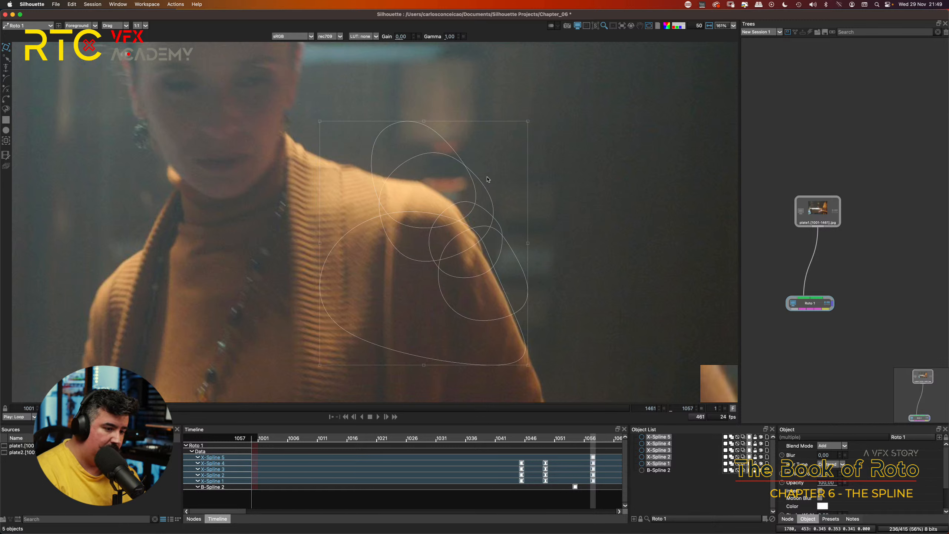
{"action": "key", "text": "Left"}
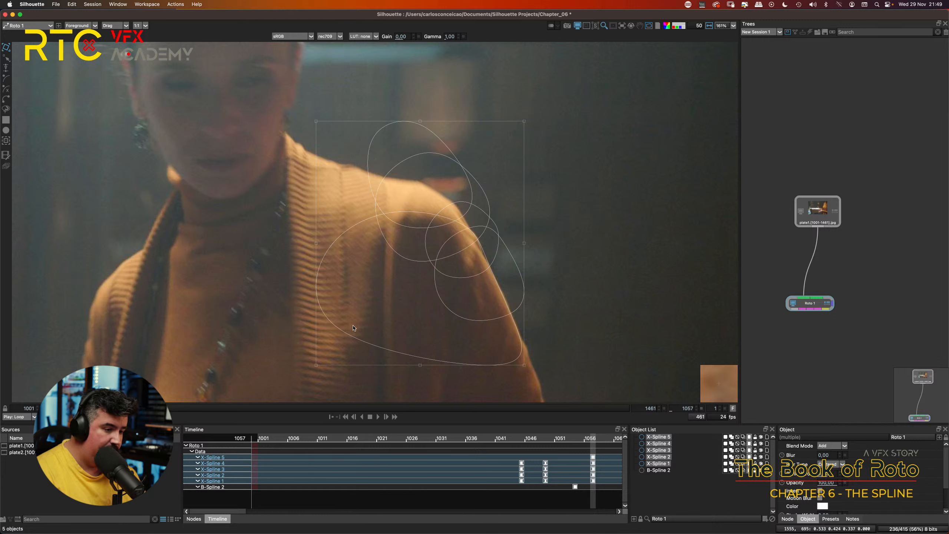
Step: Deselect X-Spline 5 and nudge the other four X-Splines left and down at frame 1057 toward the shoulder and sleeve edge
{"action": "left_click", "coordinate": [345, 335], "text": "shift"}
{"action": "key", "text": "Left"}
{"action": "key", "text": "Left"}
{"action": "key", "text": "Left"}
{"action": "key", "text": "Left"}
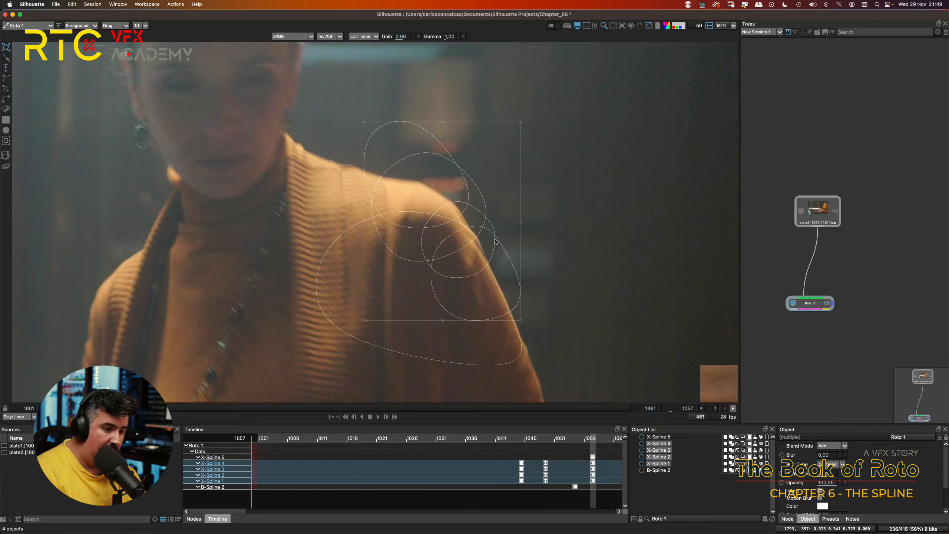
{"action": "key", "text": "Down"}
{"action": "key", "text": "Down"}
{"action": "key", "text": "Down"}
{"action": "key", "text": "Down"}
{"action": "key", "text": "Down"}
{"action": "key", "text": "Down"}
{"action": "key", "text": "Down"}
{"action": "key", "text": "Down"}
{"action": "key", "text": "Down"}
{"action": "key", "text": "Down"}
{"action": "key", "text": "Right"}
{"action": "key", "text": "Down"}
{"action": "key", "text": "Down"}
{"action": "key", "text": "Down"}
{"action": "key", "text": "Down"}
{"action": "key", "text": "Down"}
{"action": "key", "text": "Down"}
{"action": "key", "text": "Down"}
{"action": "key", "text": "Down"}
{"action": "key", "text": "Down"}
{"action": "key", "text": "Down"}
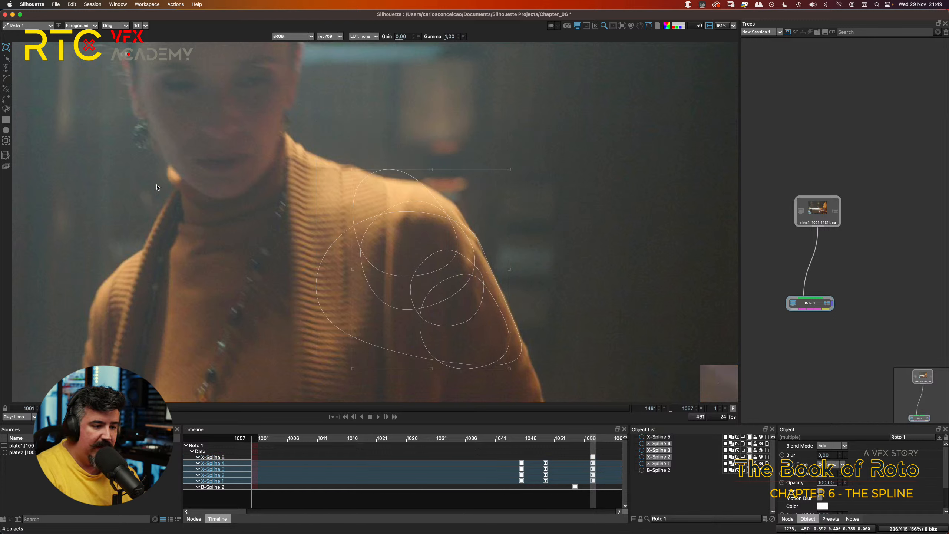
{"action": "key", "text": "Up"}
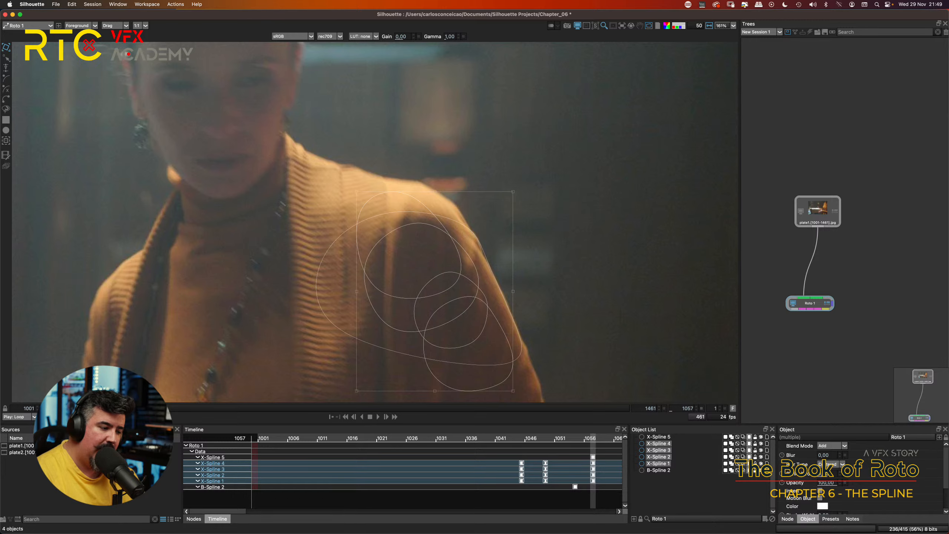
Step: Step repeatedly between frames 1046 and 1060 to check how the four keyframed X-Splines follow the shoulder's motion
{"action": "key", "text": "x"}
{"action": "key", "text": "x"}
{"action": "key", "text": "x"}
{"action": "key", "text": "x"}
{"action": "key", "text": "x"}
{"action": "key", "text": "x"}
{"action": "key", "text": "x"}
{"action": "key", "text": "x"}
{"action": "key", "text": "z"}
{"action": "key", "text": "z"}
{"action": "key", "text": "z"}
{"action": "key", "text": "z"}
{"action": "key", "text": "z"}
{"action": "key", "text": "z"}
{"action": "key", "text": "z"}
{"action": "key", "text": "z"}
{"action": "key", "text": "z"}
{"action": "key", "text": "z"}
{"action": "key", "text": "z"}
{"action": "key", "text": "z"}
{"action": "key", "text": "z"}
{"action": "key", "text": "z"}
{"action": "key", "text": "z"}
{"action": "key", "text": "z"}
{"action": "key", "text": "z"}
{"action": "key", "text": "z"}
{"action": "key", "text": "z"}
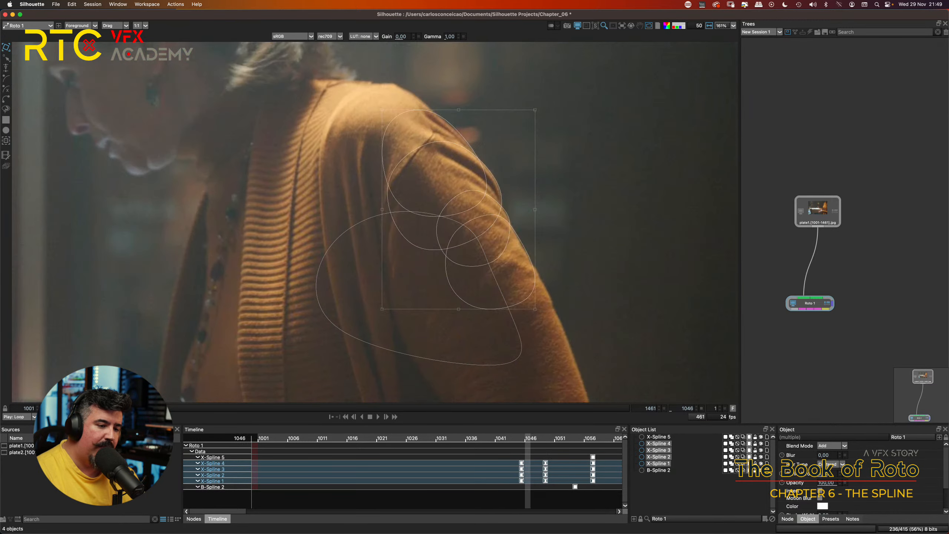
{"action": "key", "text": "x"}
{"action": "key", "text": "x"}
{"action": "key", "text": "x"}
{"action": "key", "text": "x"}
{"action": "key", "text": "x"}
{"action": "key", "text": "x"}
{"action": "key", "text": "x"}
{"action": "key", "text": "x"}
{"action": "key", "text": "x"}
{"action": "key", "text": "x"}
{"action": "key", "text": "x"}
{"action": "key", "text": "x"}
{"action": "key", "text": "x"}
{"action": "key", "text": "x"}
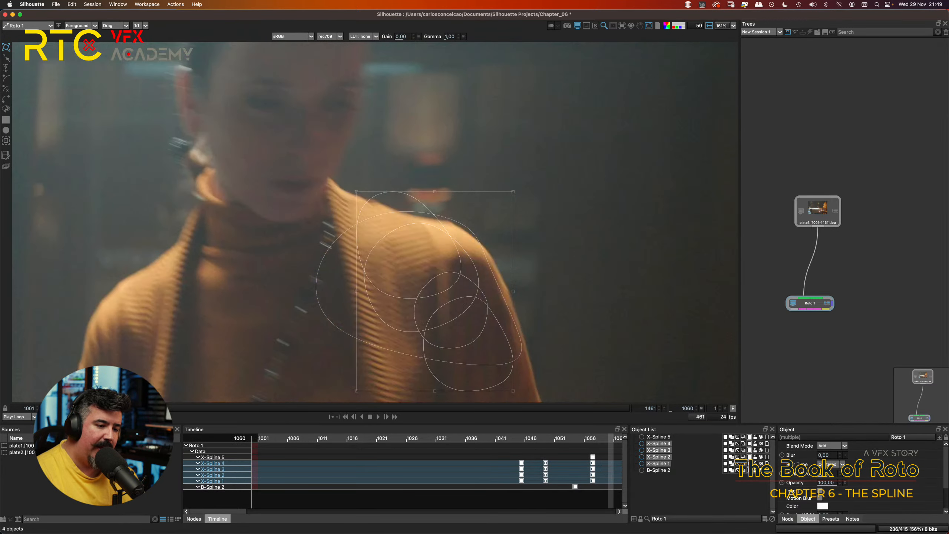
{"action": "key", "text": "z"}
{"action": "key", "text": "z"}
{"action": "key", "text": "z"}
{"action": "key", "text": "z"}
{"action": "key", "text": "z"}
{"action": "key", "text": "z"}
{"action": "key", "text": "z"}
{"action": "key", "text": "z"}
{"action": "key", "text": "z"}
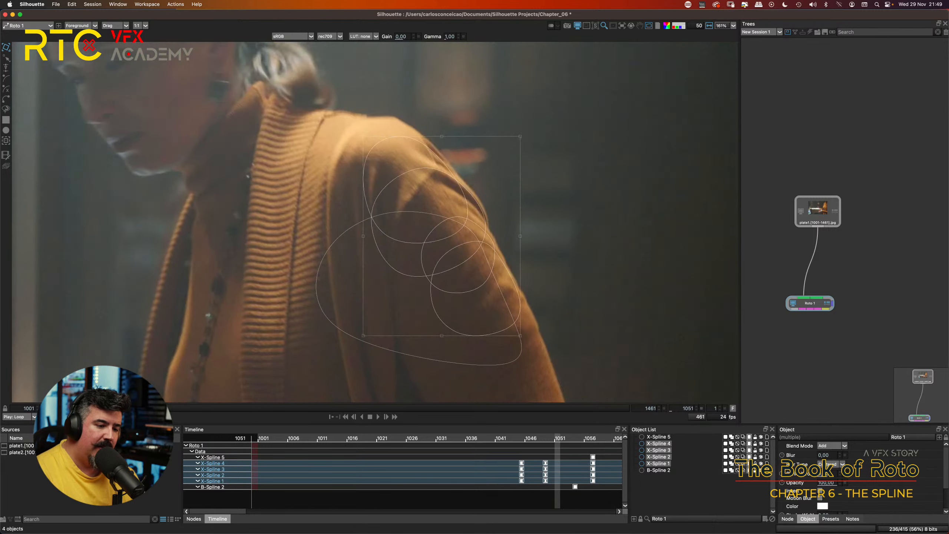
{"action": "key", "text": "z"}
{"action": "key", "text": "z"}
{"action": "key", "text": "z"}
{"action": "key", "text": "z"}
{"action": "key", "text": "z"}
{"action": "key", "text": "z"}
{"action": "key", "text": "z"}
{"action": "key", "text": "z"}
{"action": "key", "text": "z"}
{"action": "key", "text": "x"}
{"action": "key", "text": "x"}
{"action": "key", "text": "x"}
{"action": "key", "text": "x"}
{"action": "key", "text": "x"}
{"action": "key", "text": "x"}
{"action": "key", "text": "x"}
{"action": "key", "text": "x"}
{"action": "key", "text": "x"}
{"action": "key", "text": "x"}
{"action": "key", "text": "x"}
{"action": "key", "text": "x"}
{"action": "key", "text": "x"}
{"action": "key", "text": "x"}
{"action": "key", "text": "x"}
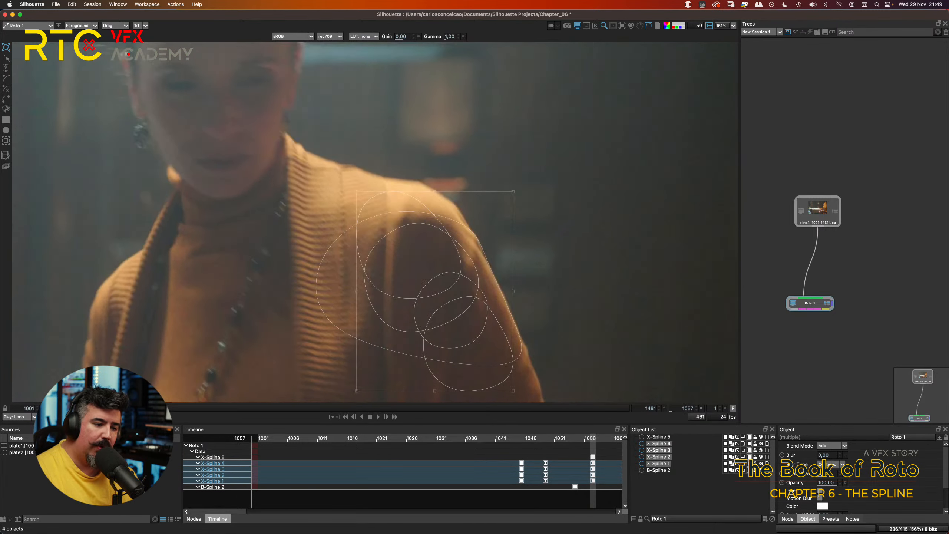
{"action": "key", "text": "z"}
{"action": "key", "text": "z"}
{"action": "key", "text": "z"}
{"action": "key", "text": "z"}
{"action": "key", "text": "z"}
{"action": "key", "text": "z"}
{"action": "key", "text": "z"}
{"action": "key", "text": "z"}
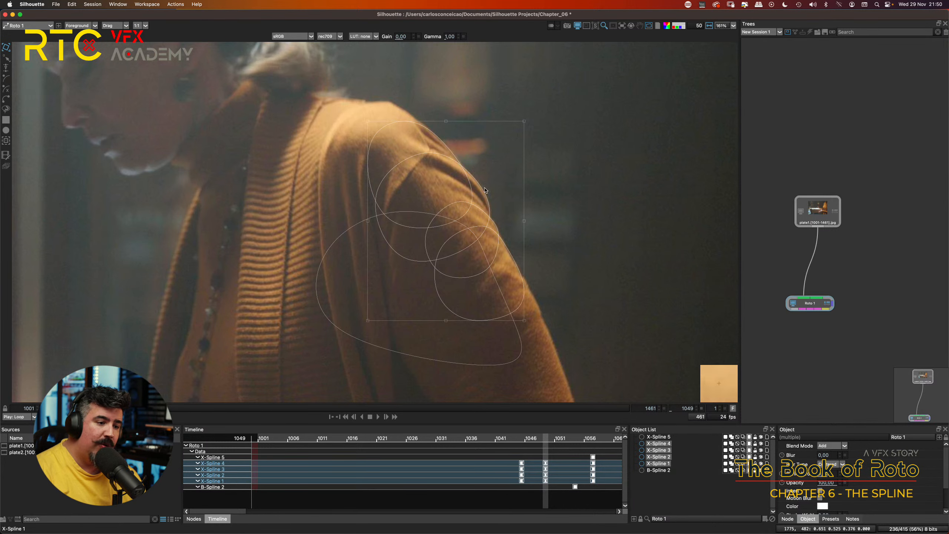
Step: Scale the four selected X-Splines slightly larger at frame 1049 toward the lower sleeve, and clear the selection
{"action": "scroll", "coordinate": [483, 161], "scroll_direction": "up", "scroll_amount": 1}
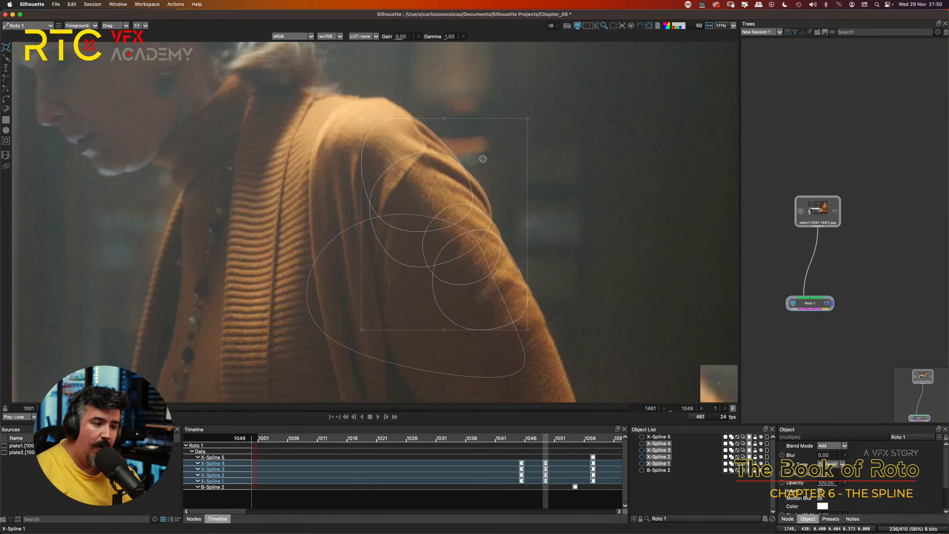
{"action": "scroll", "coordinate": [483, 159], "scroll_direction": "up", "scroll_amount": 3}
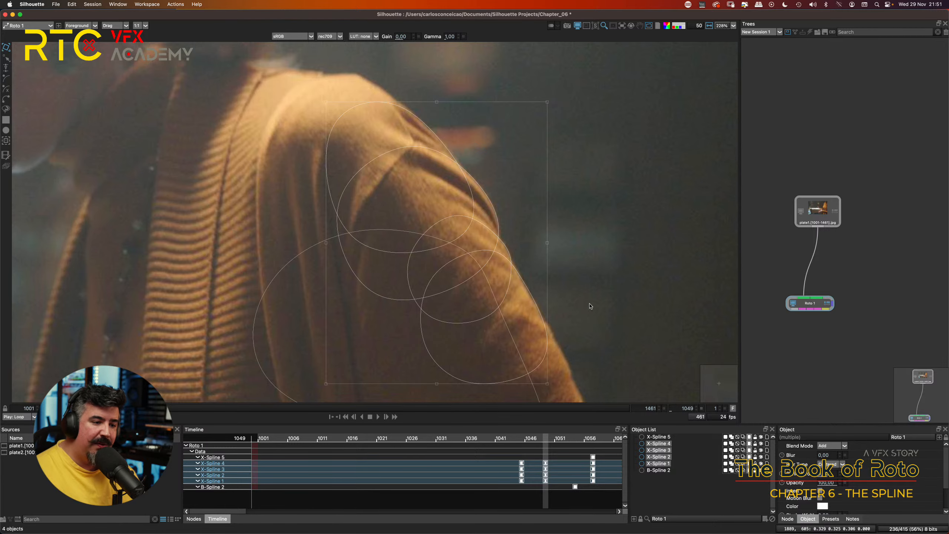
{"action": "scroll", "coordinate": [579, 258], "scroll_direction": "down", "scroll_amount": 3}
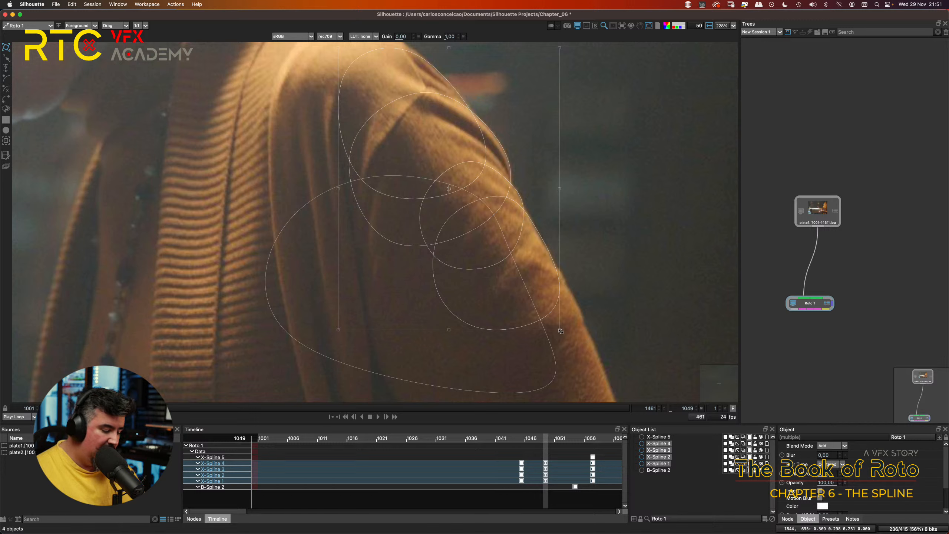
{"action": "mouse_move", "coordinate": [559, 329]}
{"action": "left_mouse_down"}
{"action": "mouse_move", "coordinate": [549, 314]}
{"action": "mouse_move", "coordinate": [579, 373]}
{"action": "mouse_move", "coordinate": [630, 430]}
{"action": "mouse_move", "coordinate": [519, 271]}
{"action": "mouse_move", "coordinate": [564, 336]}
{"action": "mouse_move", "coordinate": [530, 224]}
{"action": "mouse_move", "coordinate": [712, 258]}
{"action": "mouse_move", "coordinate": [557, 331]}
{"action": "mouse_move", "coordinate": [502, 384]}
{"action": "mouse_move", "coordinate": [450, 405]}
{"action": "mouse_move", "coordinate": [564, 373]}
{"action": "mouse_move", "coordinate": [573, 366]}
{"action": "mouse_move", "coordinate": [564, 340]}
{"action": "left_mouse_up"}
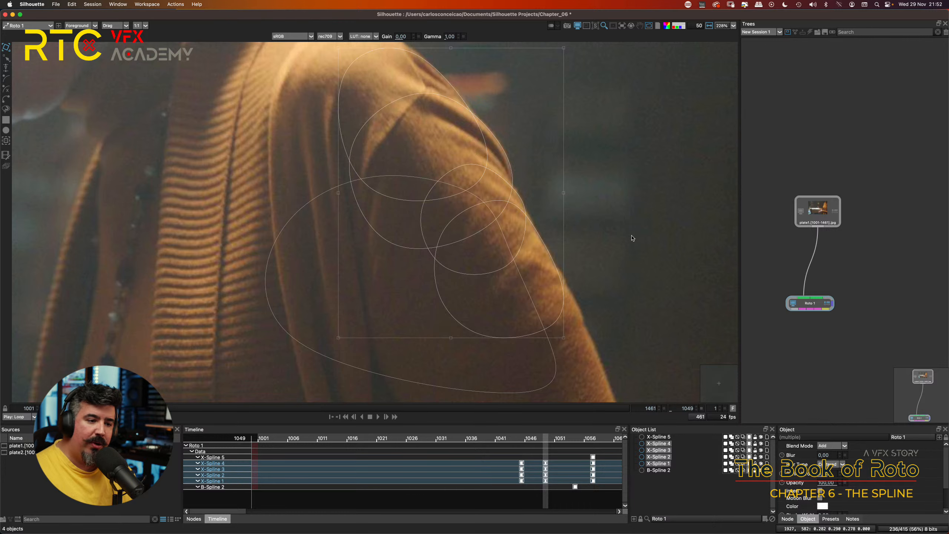
{"action": "left_click_drag", "start_coordinate": [519, 157], "coordinate": [477, 172]}
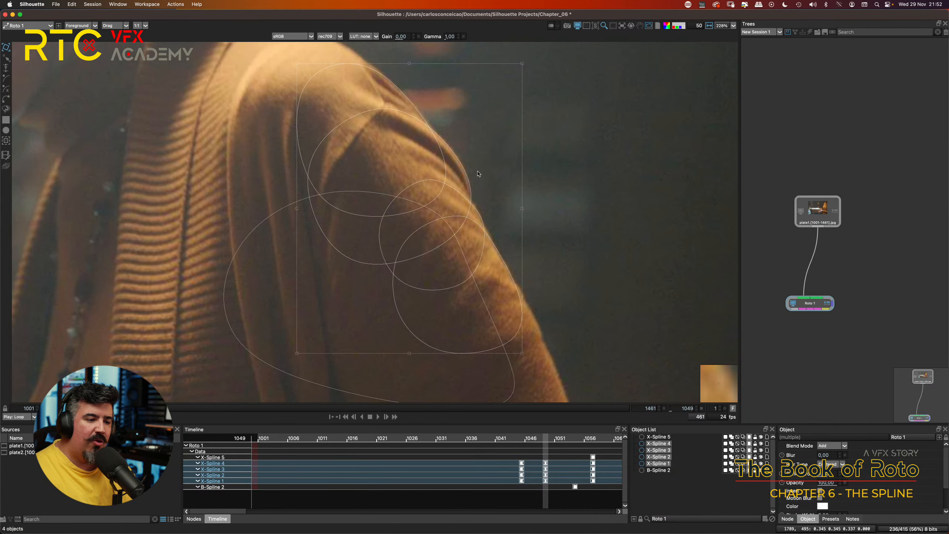
{"action": "scroll", "coordinate": [478, 174], "scroll_direction": "up", "scroll_amount": 5}
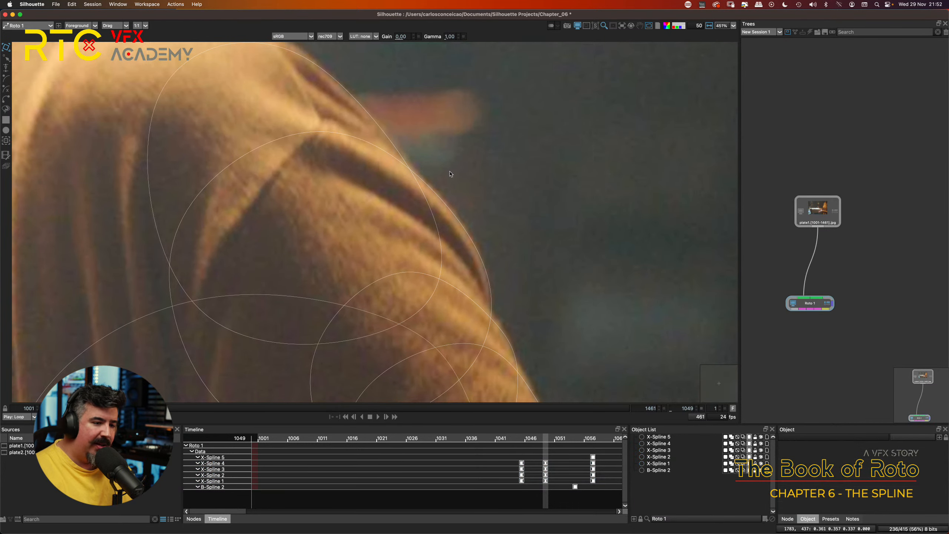
Step: Add two points to X-Spline 1 along the sleeve fold at frame 1049 and pull its edge points onto the fabric outline
{"action": "left_click", "coordinate": [454, 211]}
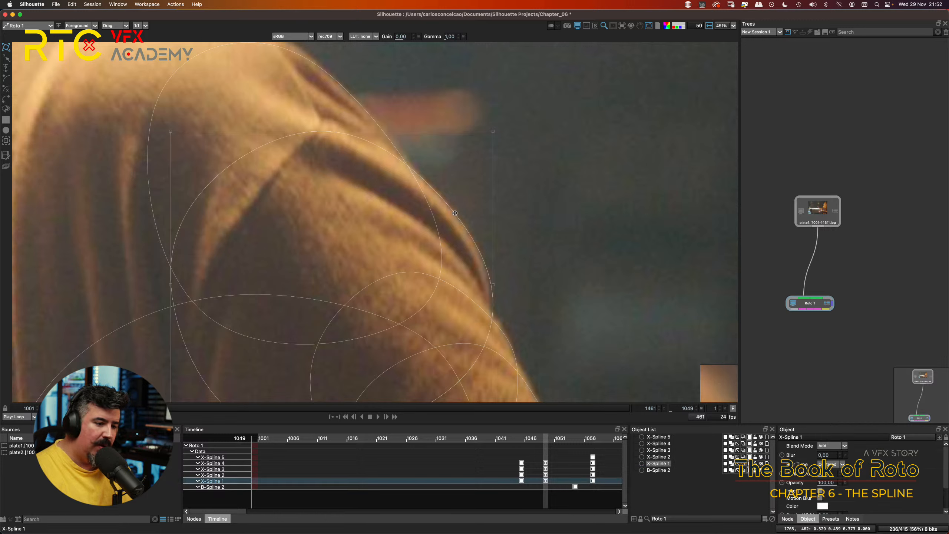
{"action": "left_click", "coordinate": [455, 216]}
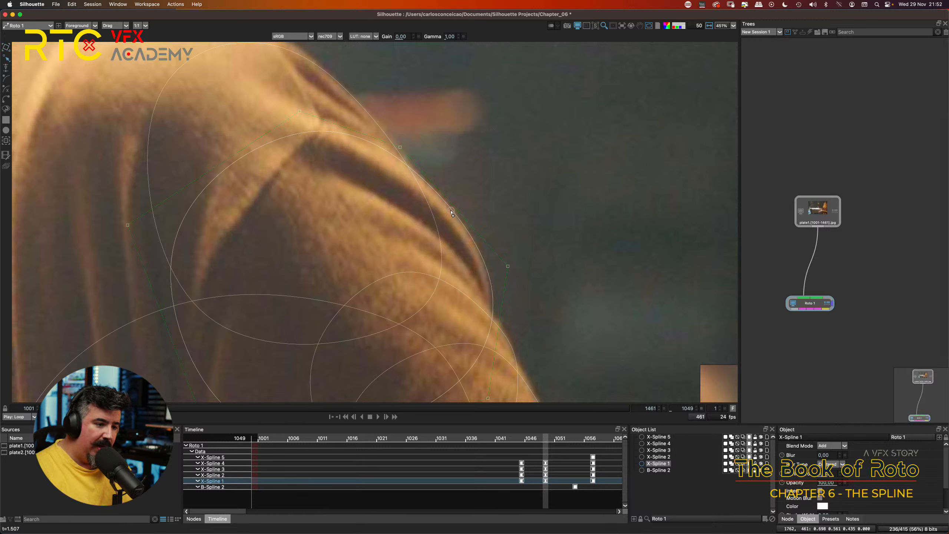
{"action": "left_click", "coordinate": [451, 211]}
{"action": "left_click", "coordinate": [484, 248]}
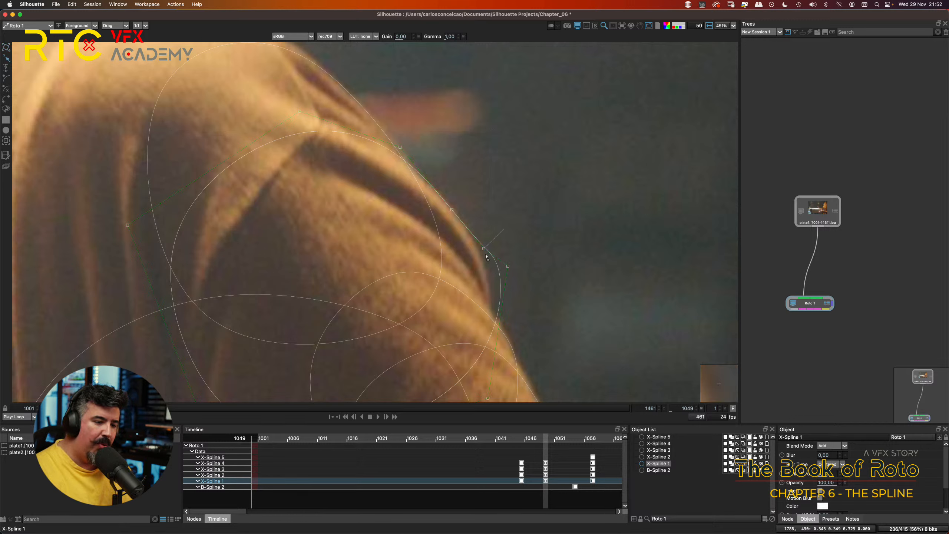
{"action": "left_click_drag", "start_coordinate": [508, 267], "coordinate": [490, 278]}
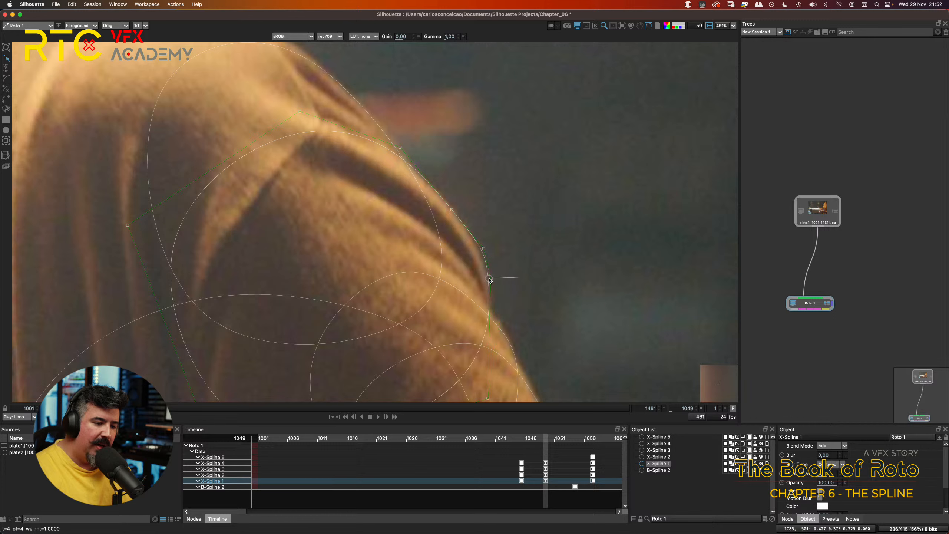
{"action": "left_click", "coordinate": [481, 248]}
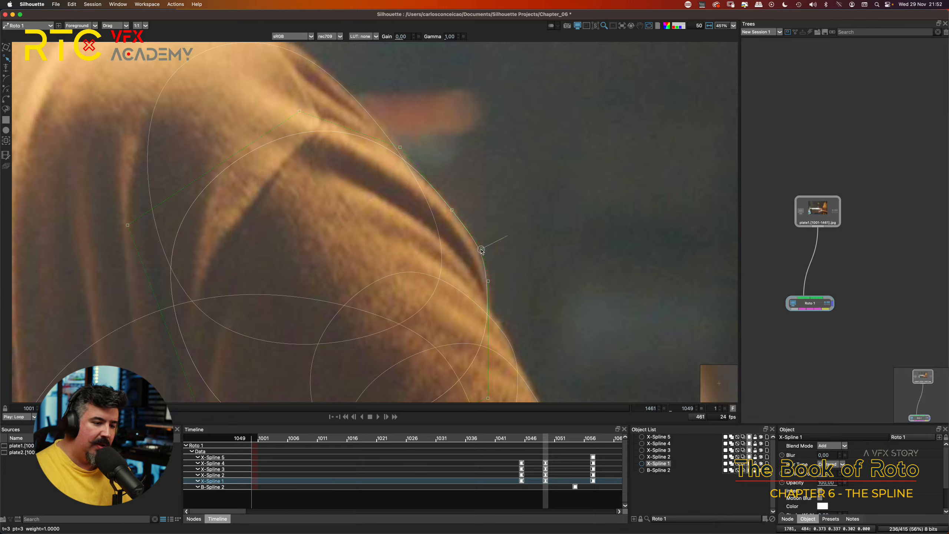
{"action": "left_click", "coordinate": [452, 210]}
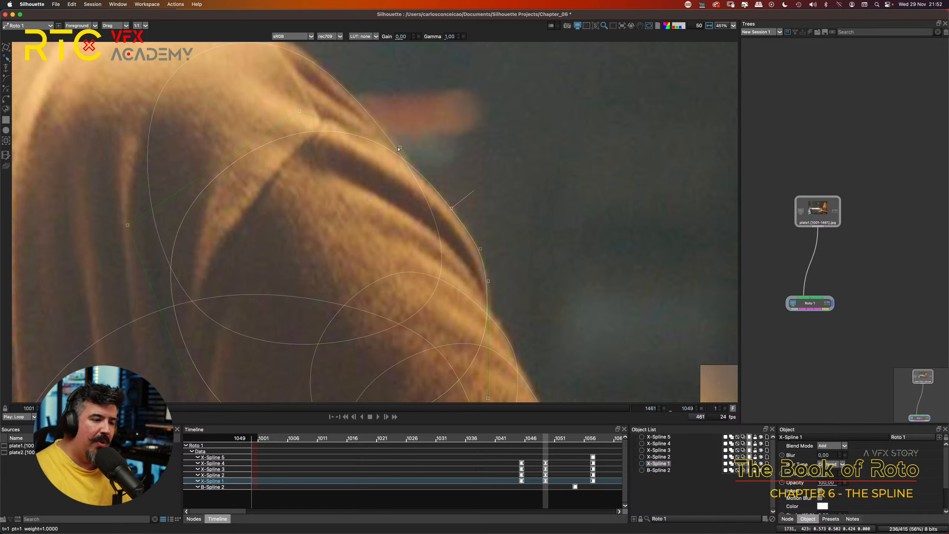
Step: Compare X-Spline 1's fit to the sleeve edge at keyframes 1045 and 1049
{"action": "scroll", "coordinate": [551, 207], "scroll_direction": "down", "scroll_amount": 3}
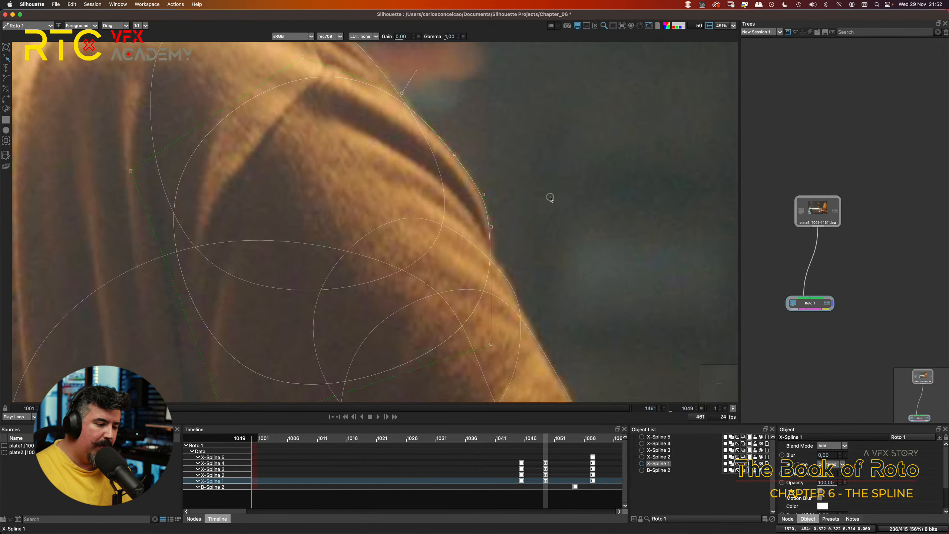
{"action": "key", "text": "shift+z"}
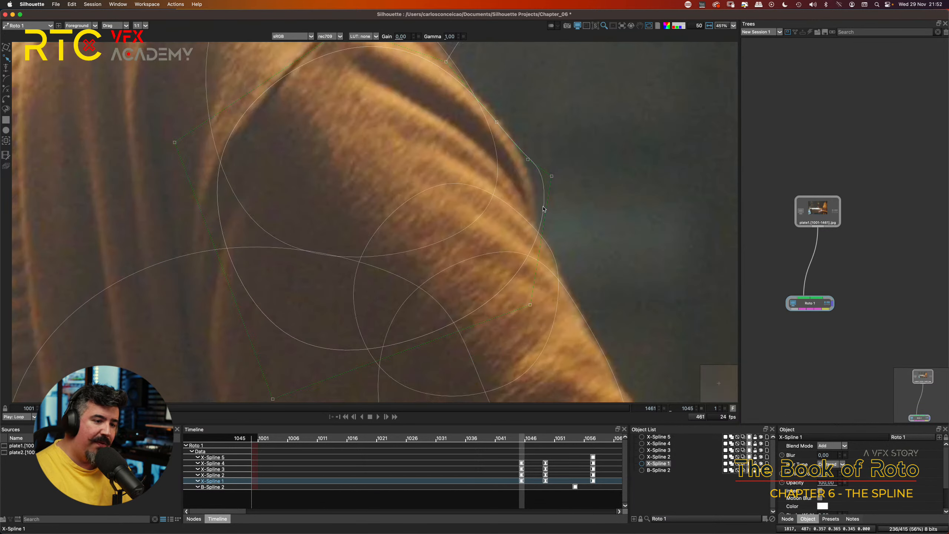
{"action": "key", "text": "shift+x"}
{"action": "key", "text": "shift+z"}
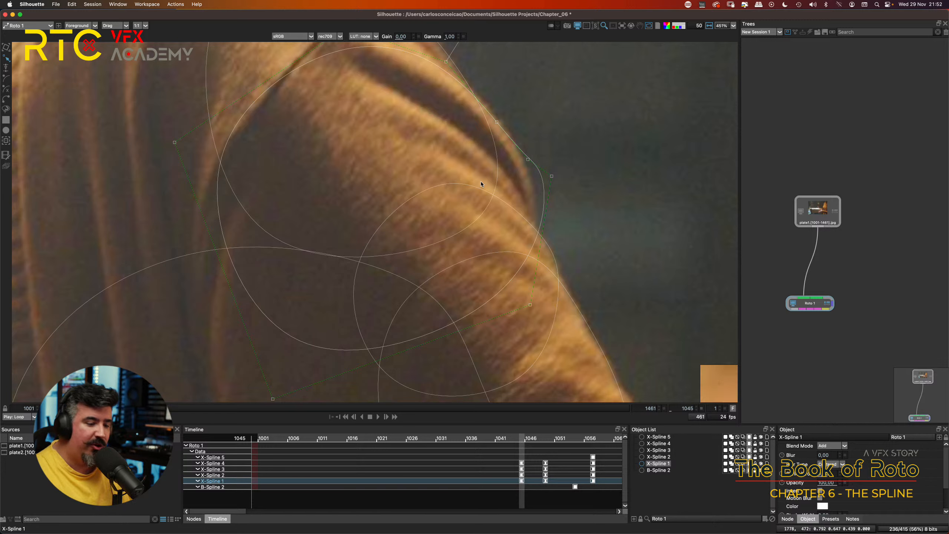
{"action": "key", "text": "shift+x"}
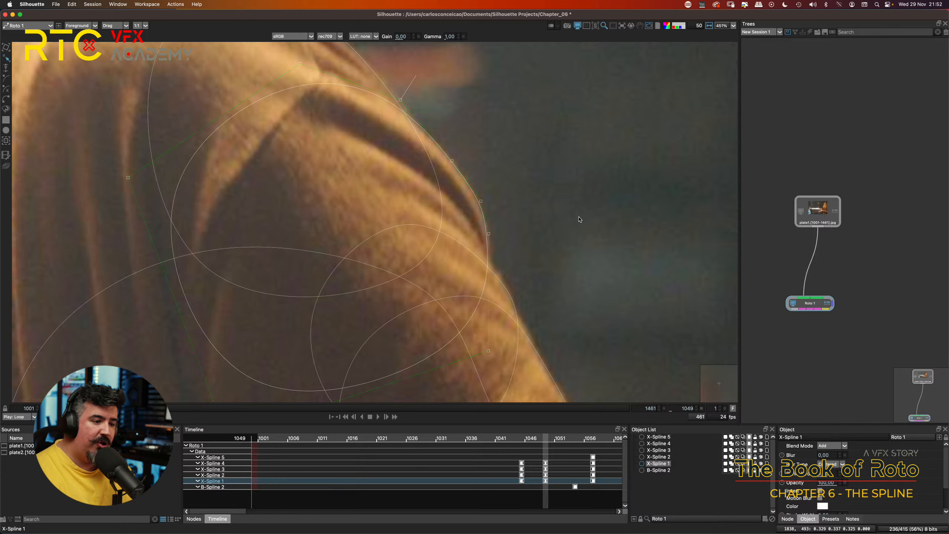
Step: Undo the point additions and point moves made on X-Spline 1 at frame 1049
{"action": "key", "text": "super+z"}
{"action": "key", "text": "super+z"}
{"action": "key", "text": "super+z"}
{"action": "key", "text": "super+z"}
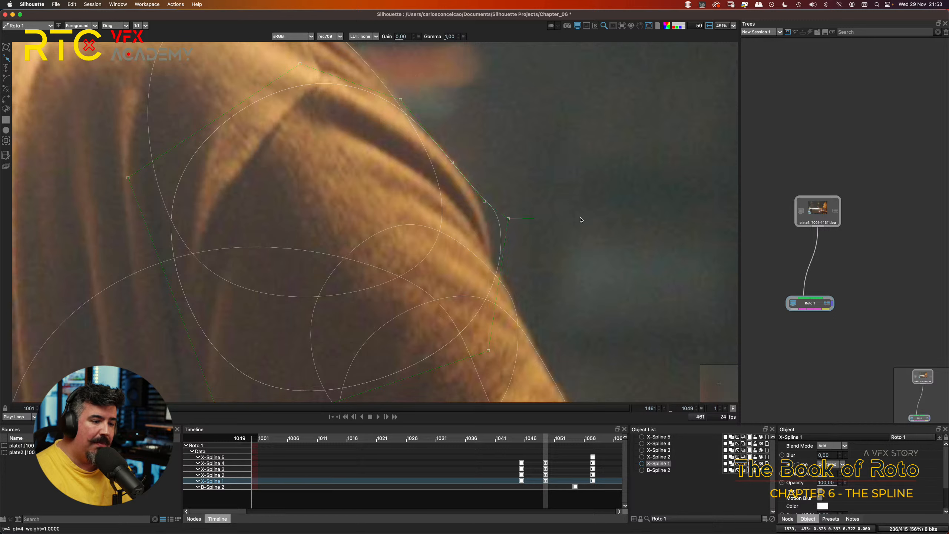
{"action": "key", "text": "super+z"}
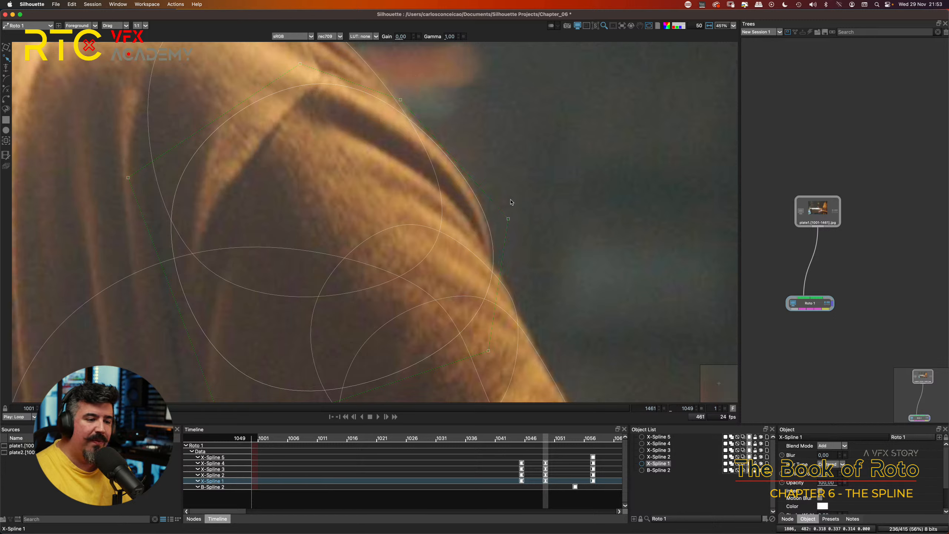
Step: Enable MultiFrame, pull X-Spline 1's outer and lower control points inward across all frames, and disable MultiFrame
{"action": "left_click_drag", "start_coordinate": [508, 219], "coordinate": [504, 214]}
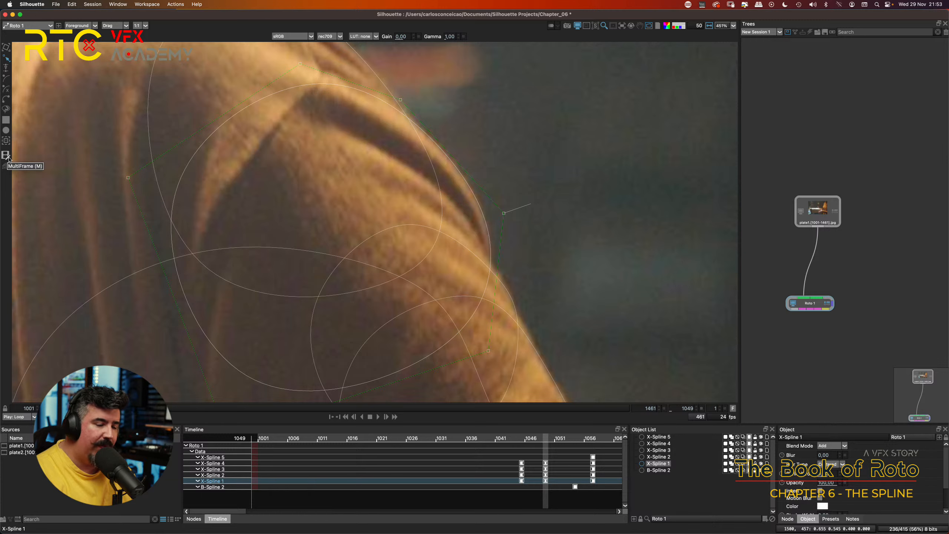
{"action": "left_click", "coordinate": [6, 155]}
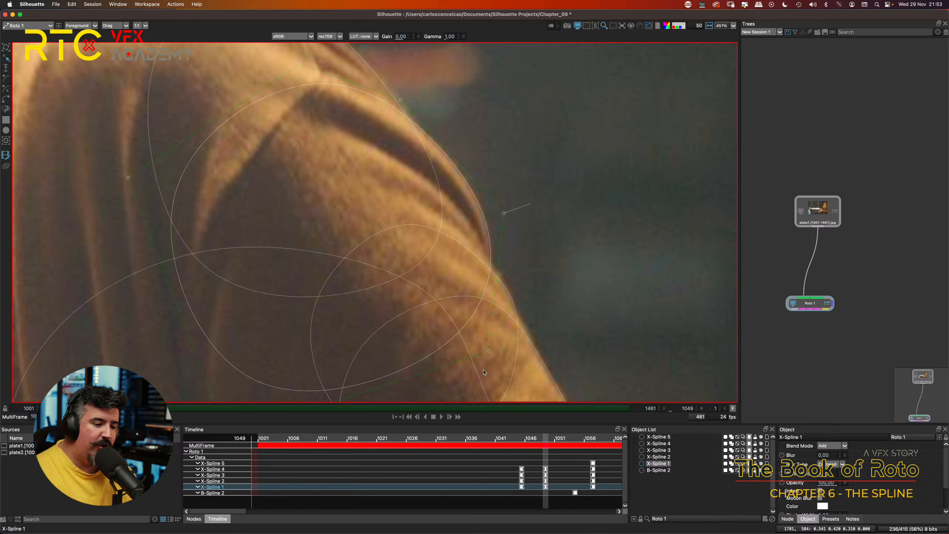
{"action": "left_click", "coordinate": [487, 348]}
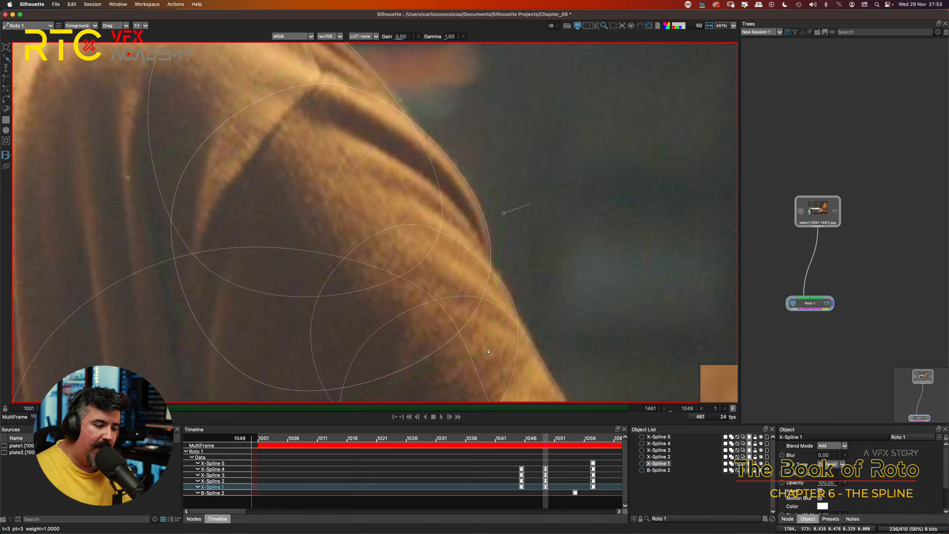
{"action": "left_click_drag", "start_coordinate": [488, 350], "coordinate": [367, 308]}
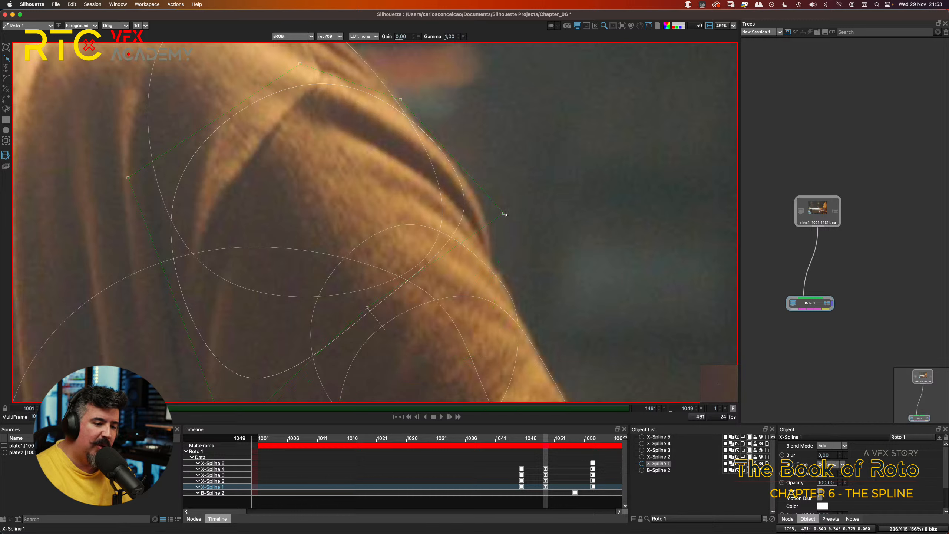
{"action": "left_click_drag", "start_coordinate": [504, 214], "coordinate": [475, 180]}
{"action": "left_click_drag", "start_coordinate": [367, 307], "coordinate": [394, 321]}
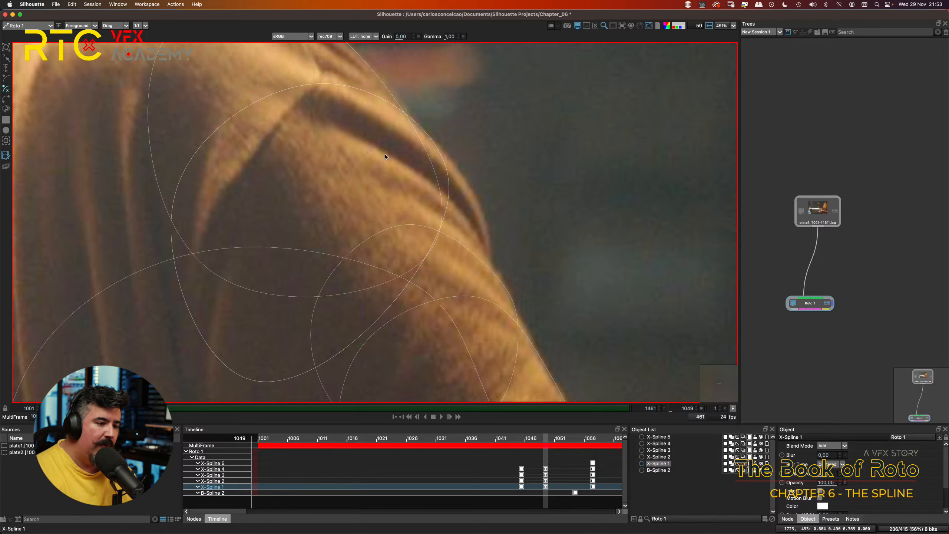
{"action": "left_click", "coordinate": [4, 158]}
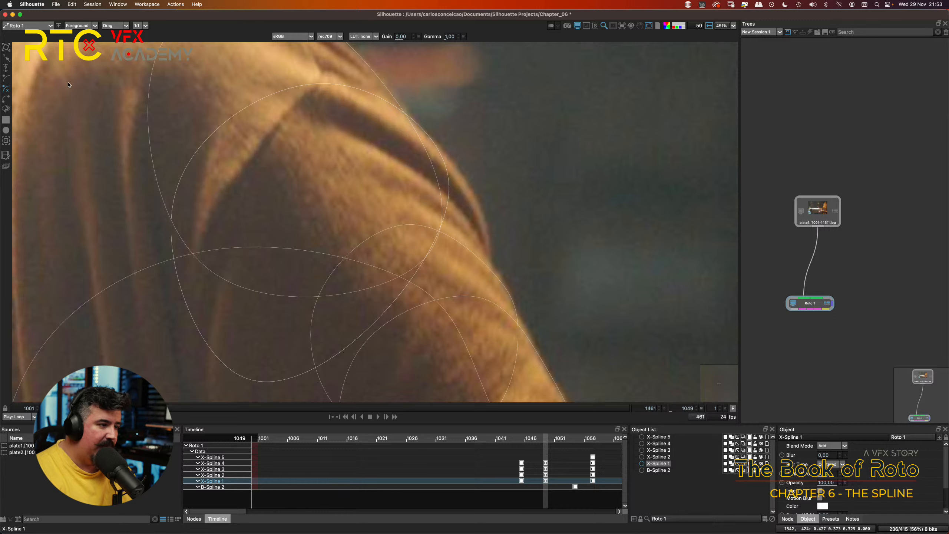
Step: Draw a closed seven-point X-Spline following the sleeve fold's outer edge at frame 1049 and fine-tune its edge points
{"action": "left_click", "coordinate": [426, 136]}
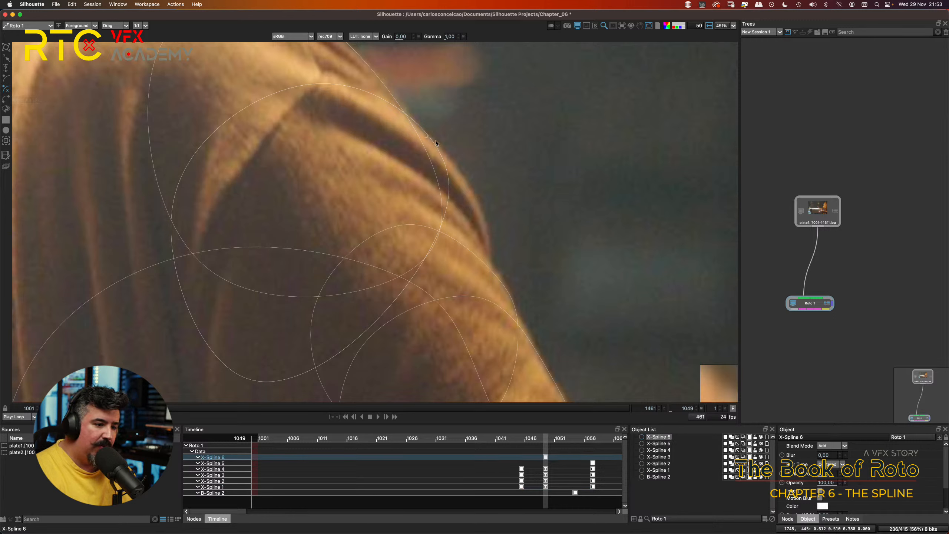
{"action": "left_click", "coordinate": [463, 173]}
{"action": "left_click", "coordinate": [481, 204]}
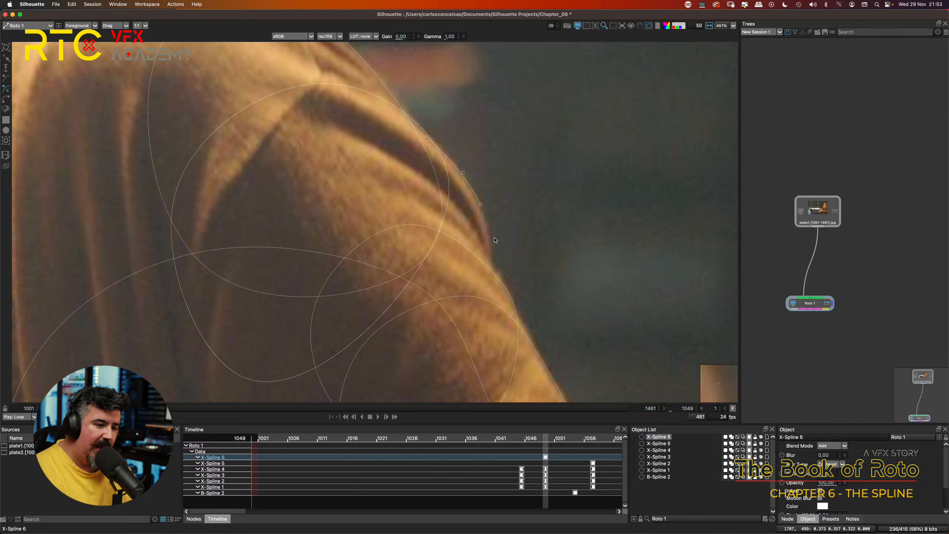
{"action": "left_click", "coordinate": [491, 256]}
{"action": "left_click", "coordinate": [471, 340]}
{"action": "left_click", "coordinate": [205, 272]}
{"action": "left_click", "coordinate": [305, 122]}
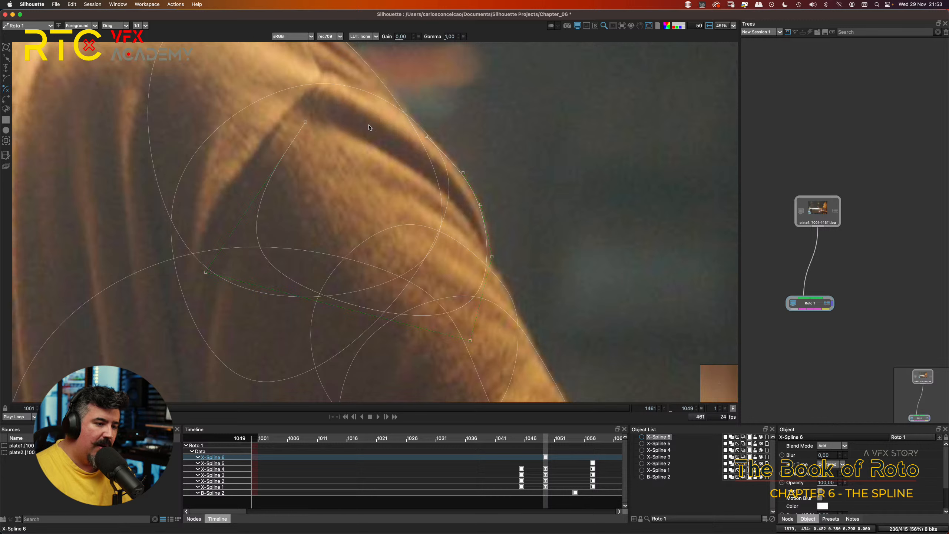
{"action": "left_click", "coordinate": [427, 136]}
{"action": "left_click", "coordinate": [481, 206]}
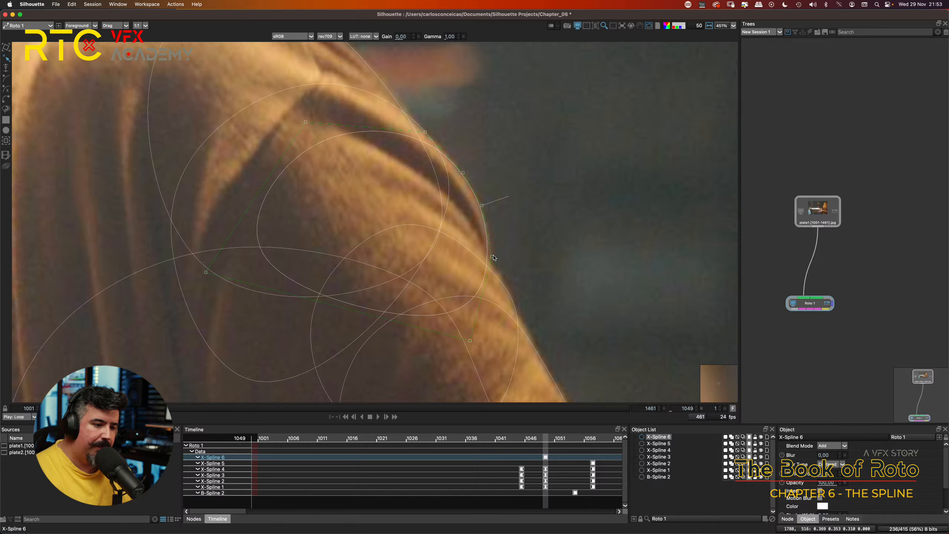
{"action": "left_click_drag", "start_coordinate": [492, 257], "coordinate": [497, 265]}
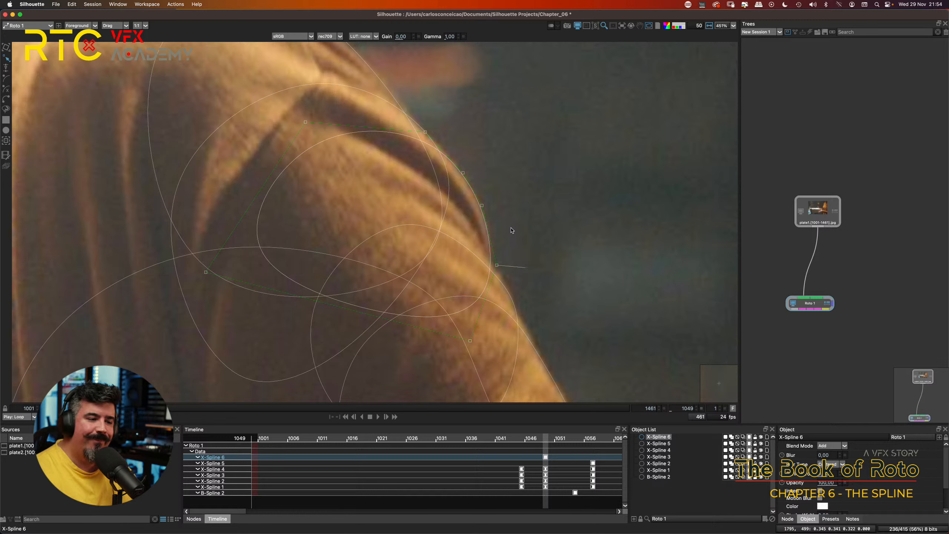
Step: Select all six X-Splines over the shoulder and arm with the Transform tool, and clear the selection
{"action": "key", "text": "t"}
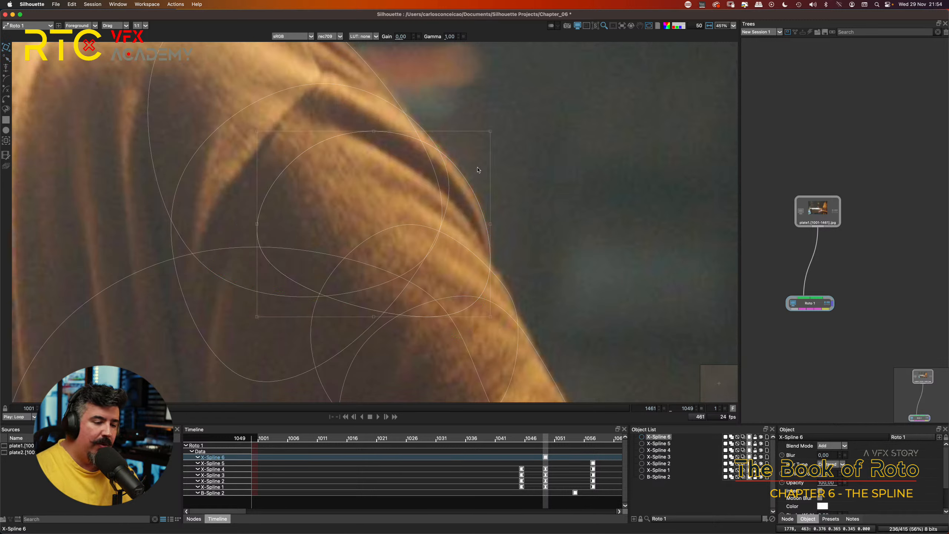
{"action": "scroll", "coordinate": [492, 194], "scroll_direction": "down", "scroll_amount": 10}
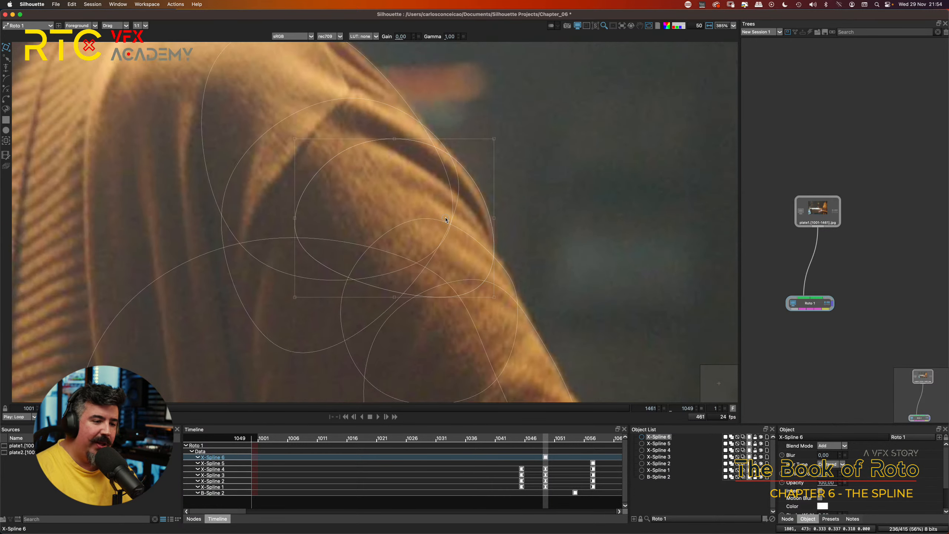
{"action": "scroll", "coordinate": [458, 207], "scroll_direction": "down", "scroll_amount": 2}
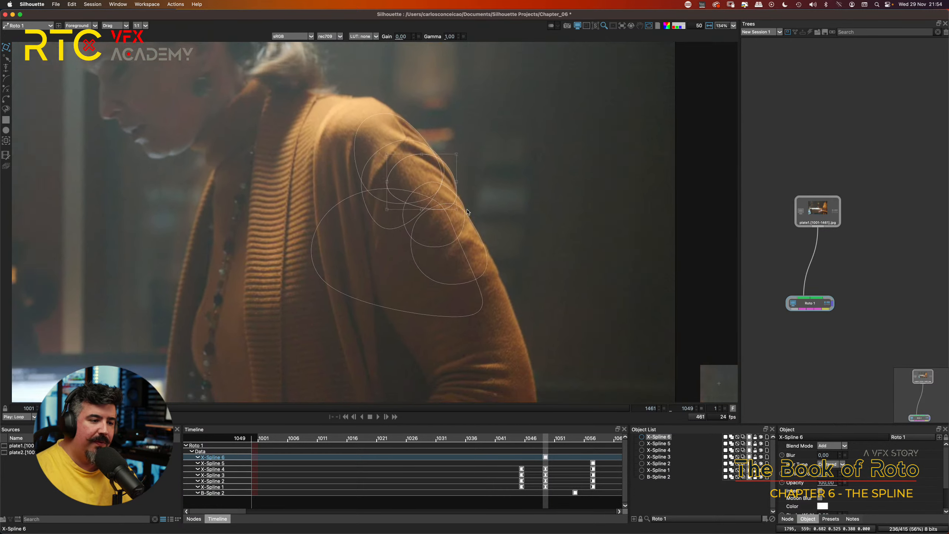
{"action": "left_click_drag", "start_coordinate": [457, 208], "coordinate": [431, 221]}
{"action": "scroll", "coordinate": [434, 221], "scroll_direction": "up", "scroll_amount": 2}
{"action": "left_click_drag", "start_coordinate": [251, 137], "coordinate": [573, 365]}
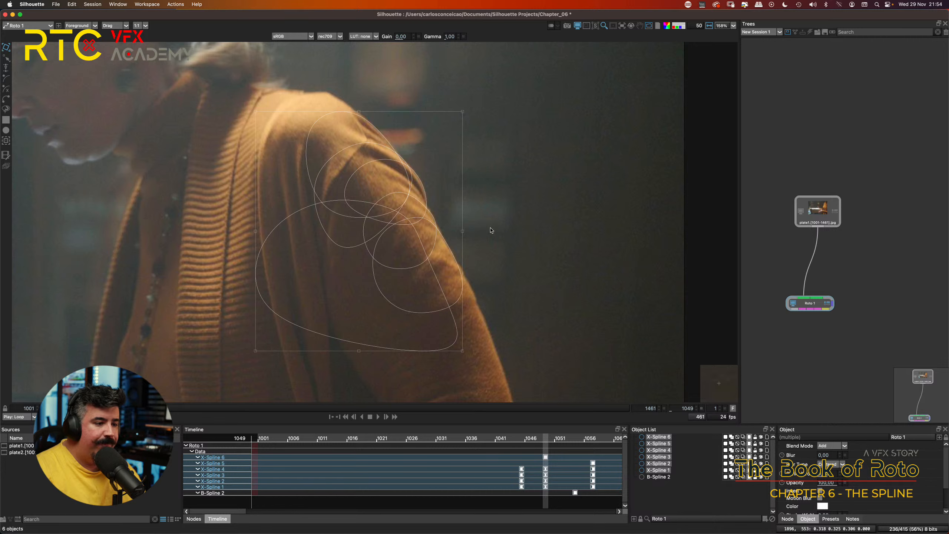
{"action": "left_click", "coordinate": [529, 223]}
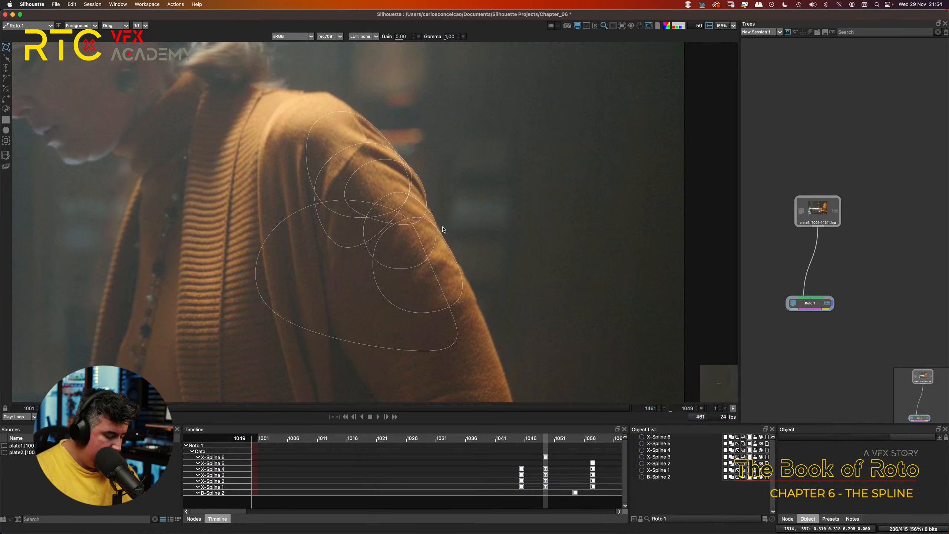
Step: Undo the newly drawn X-Spline 6 and the MultiFrame reshaping of X-Spline 1
{"action": "key", "text": "super+z"}
{"action": "key", "text": "super+z"}
{"action": "key", "text": "super+z"}
{"action": "key", "text": "super+z"}
{"action": "key", "text": "super+z"}
{"action": "key", "text": "super+z"}
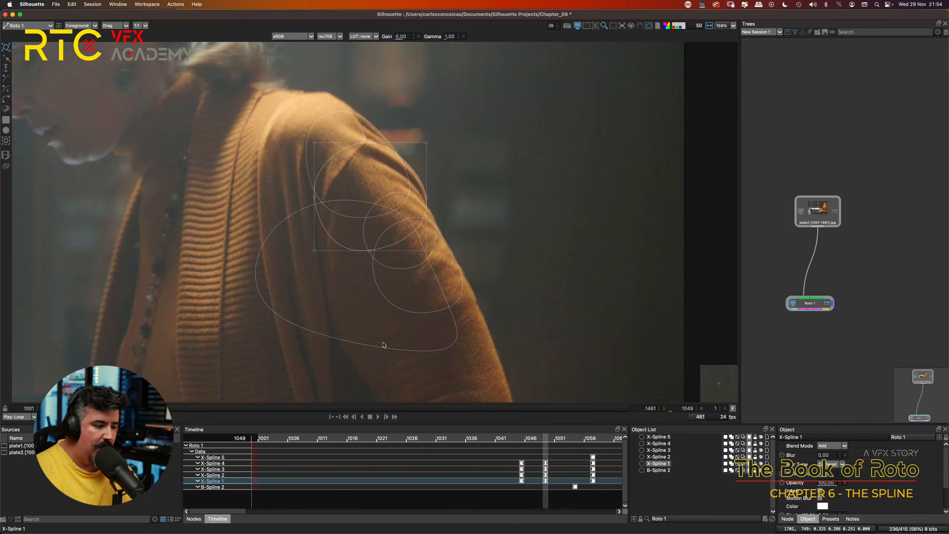
Step: Go to frame 1045 and delete X-Spline 5, the large shape over the inner sleeve and torso
{"action": "key", "text": "Left"}
{"action": "key", "text": "Left"}
{"action": "key", "text": "Left"}
{"action": "key", "text": "Left"}
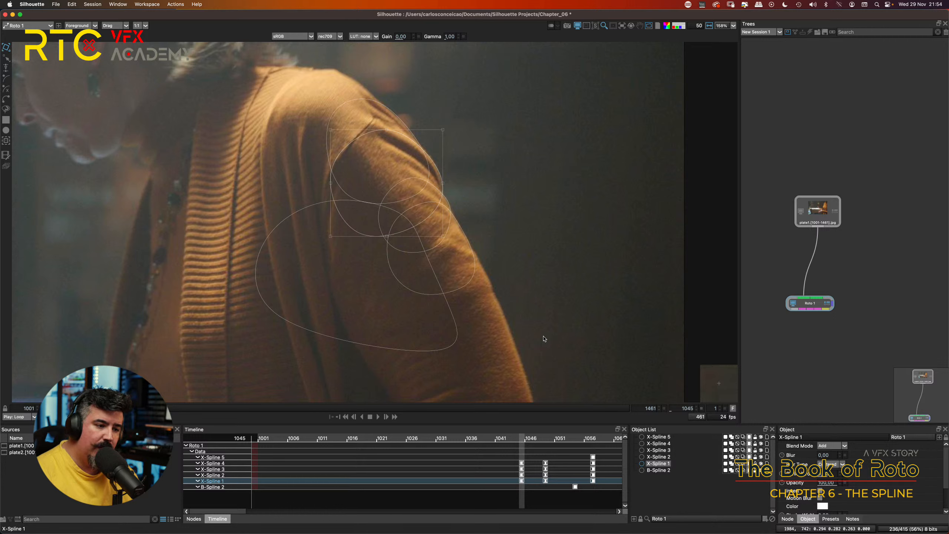
{"action": "left_click", "coordinate": [288, 232]}
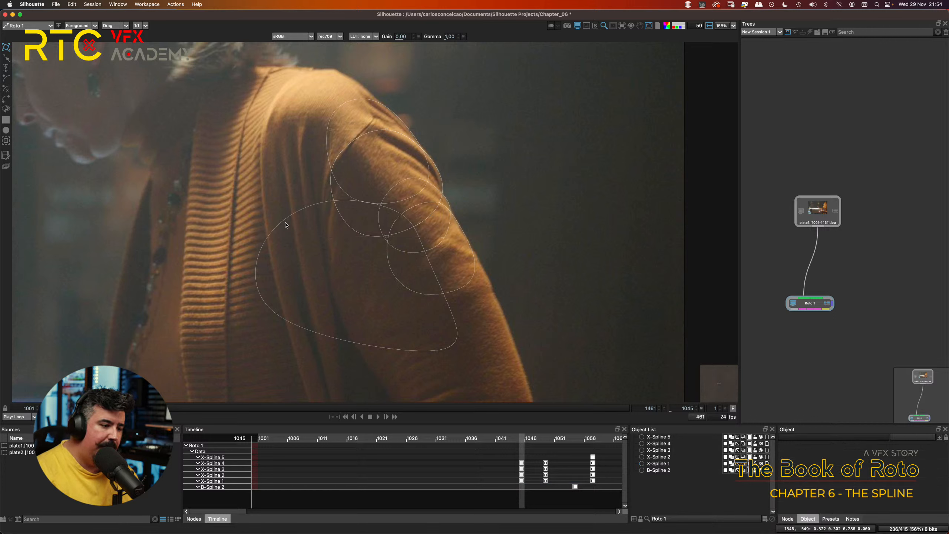
{"action": "left_click", "coordinate": [283, 212]}
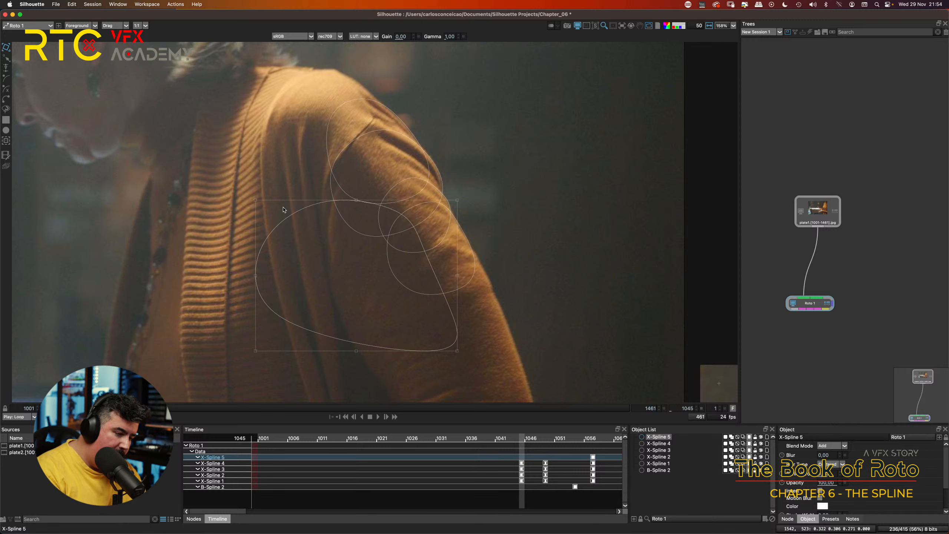
{"action": "key", "text": "Delete"}
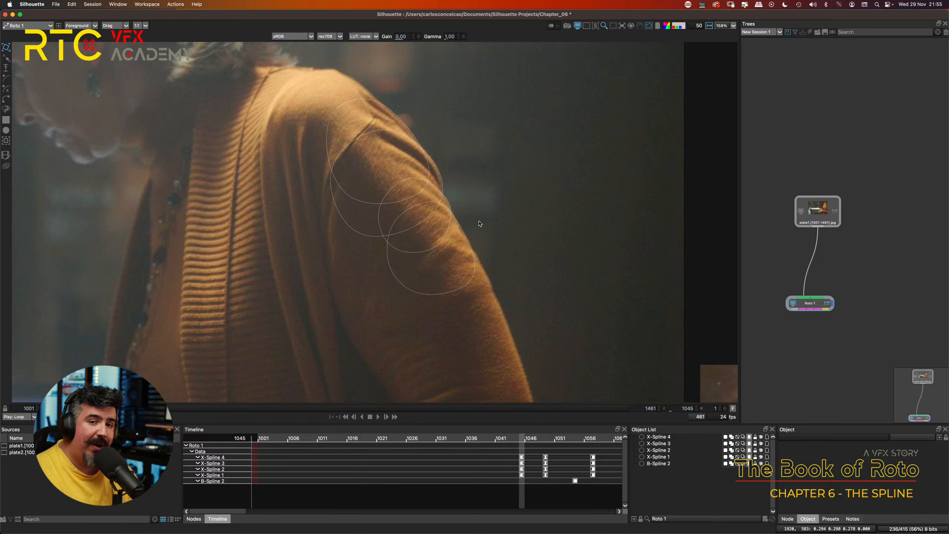
Step: Select X-Spline 4 over the upper shoulder at frame 1045 and nudge it slightly to line up with the shoulder edge
{"action": "scroll", "coordinate": [454, 161], "scroll_direction": "up", "scroll_amount": 5}
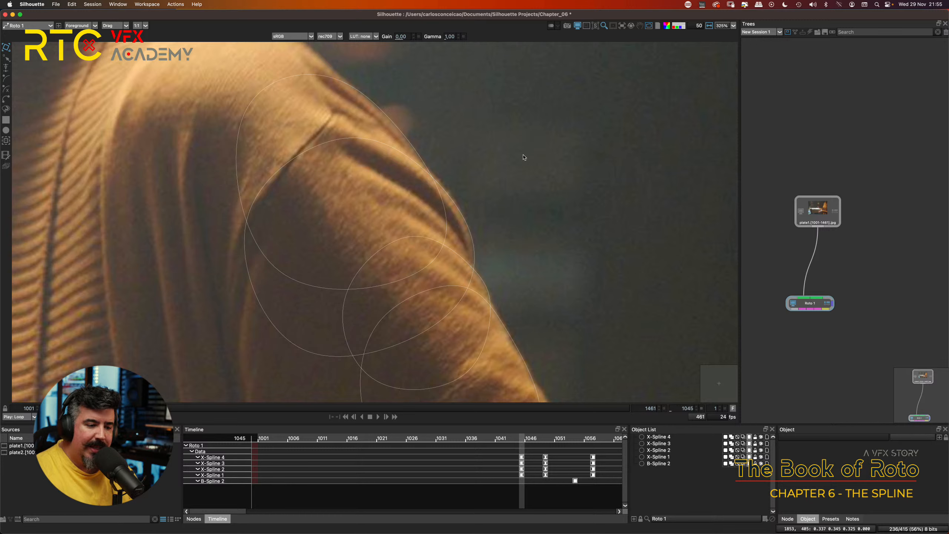
{"action": "left_click", "coordinate": [397, 130]}
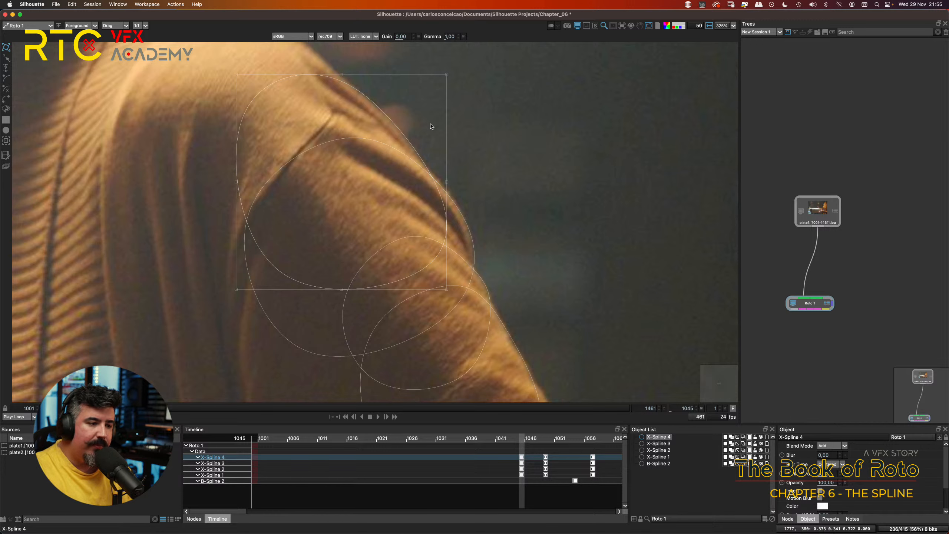
{"action": "left_click_drag", "start_coordinate": [398, 124], "coordinate": [397, 124]}
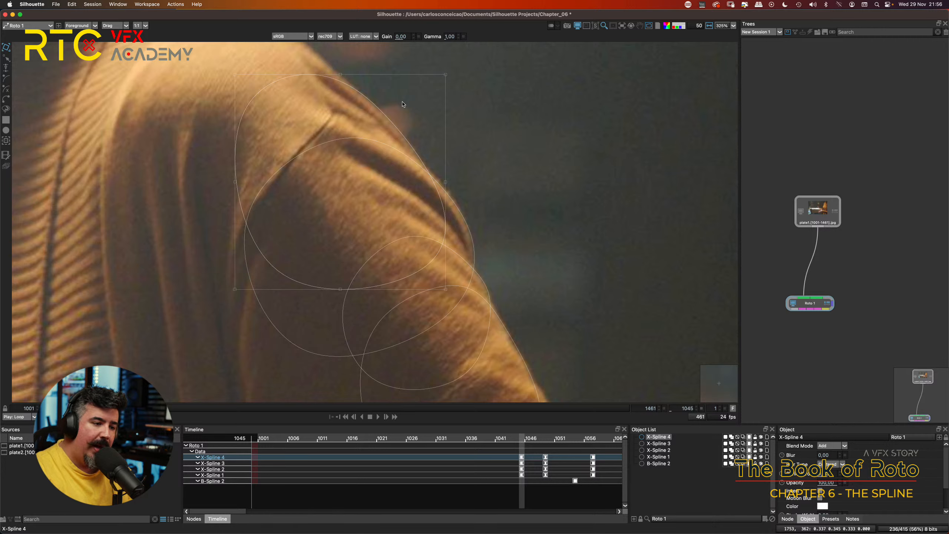
{"action": "key", "text": "Right"}
{"action": "key", "text": "Left"}
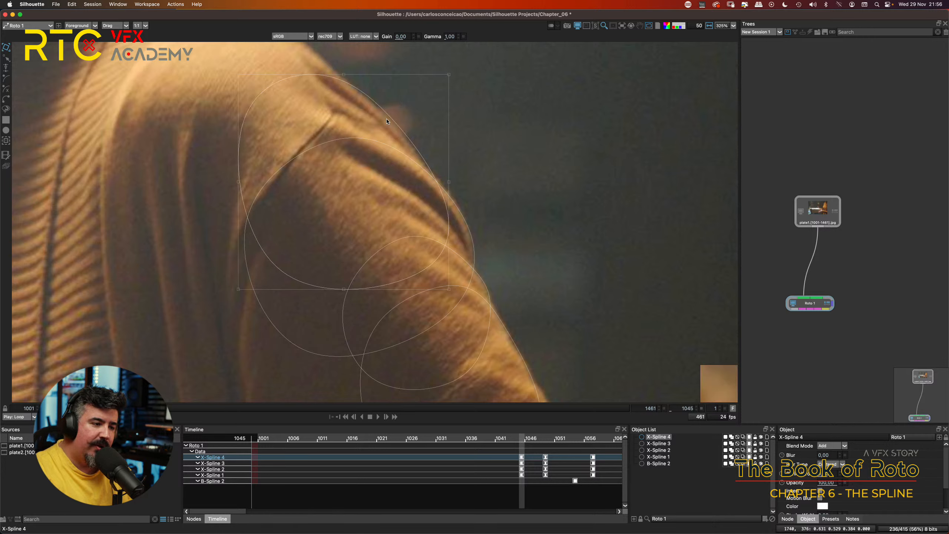
{"action": "key", "text": "Up"}
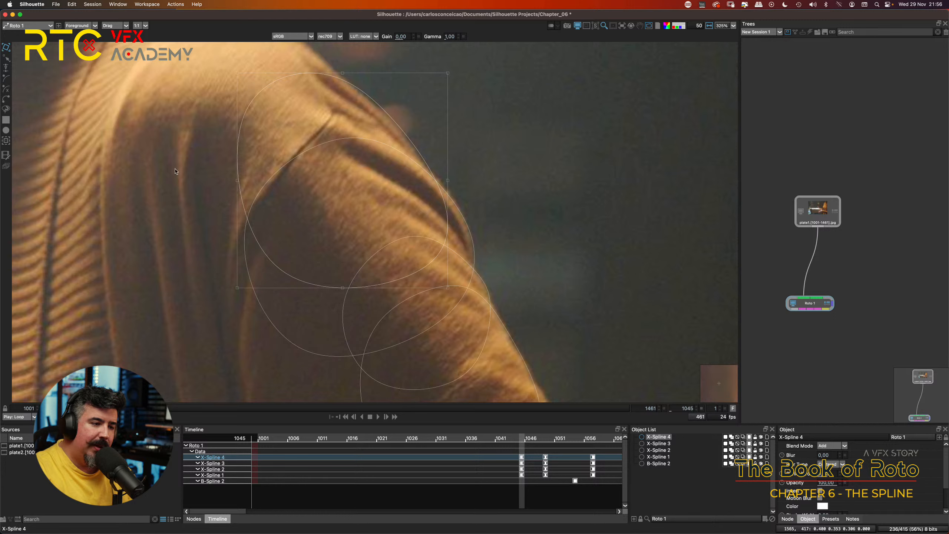
Step: Nudge X-Spline 1, the shape around the sleeve fold, slightly left and up against the arm's outer edge
{"action": "left_click", "coordinate": [467, 219]}
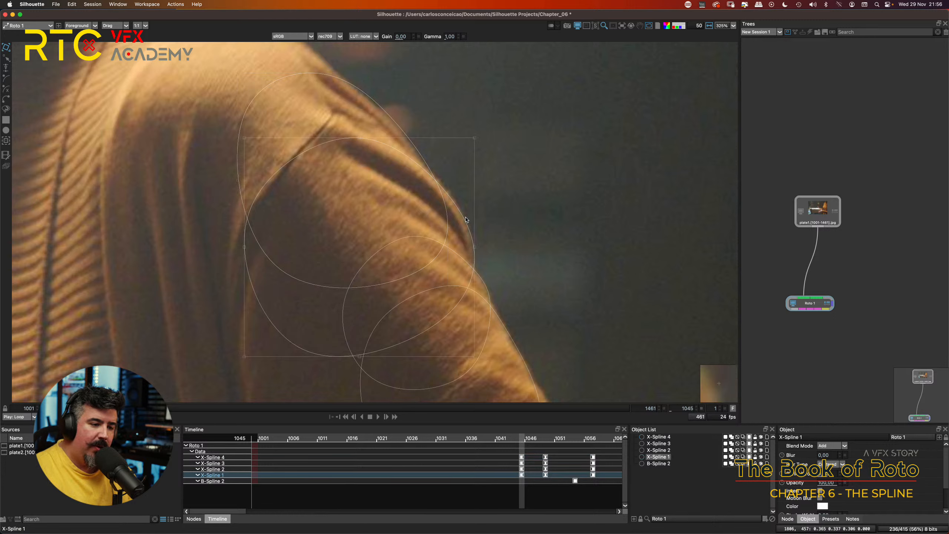
{"action": "key", "text": "Left"}
{"action": "key", "text": "Left"}
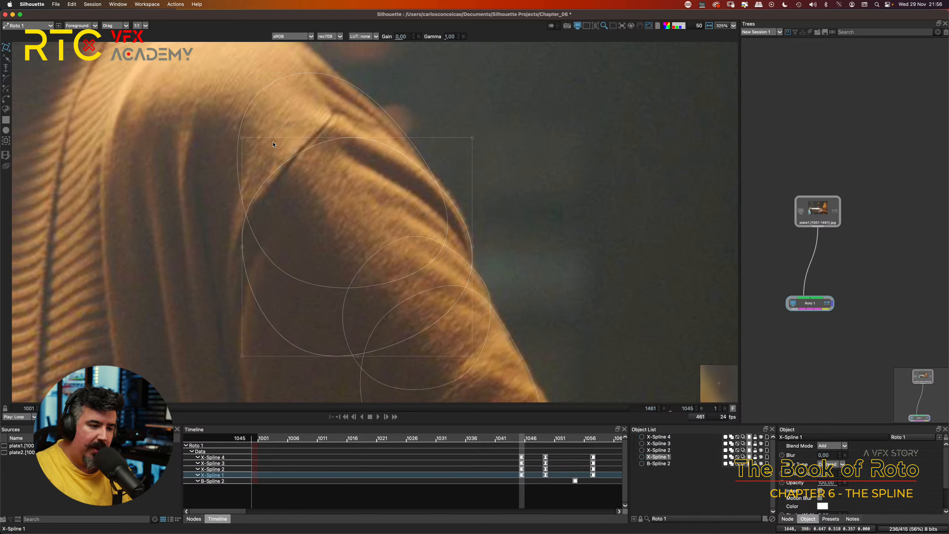
{"action": "key", "text": "Up"}
{"action": "key", "text": "Up"}
{"action": "key", "text": "Up"}
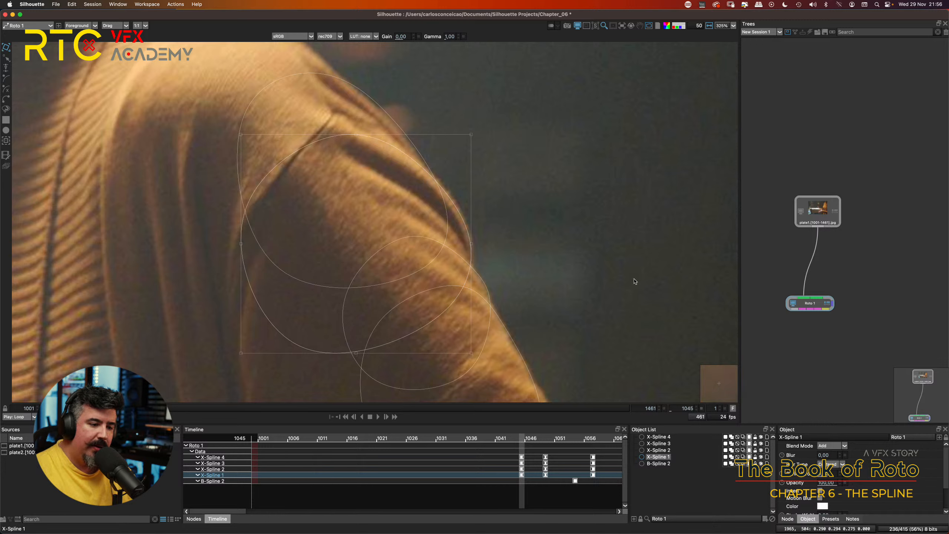
Step: Select X-Spline 3 on the lower arm and shift it slightly up and left to follow the sleeve edge
{"action": "left_click", "coordinate": [486, 285]}
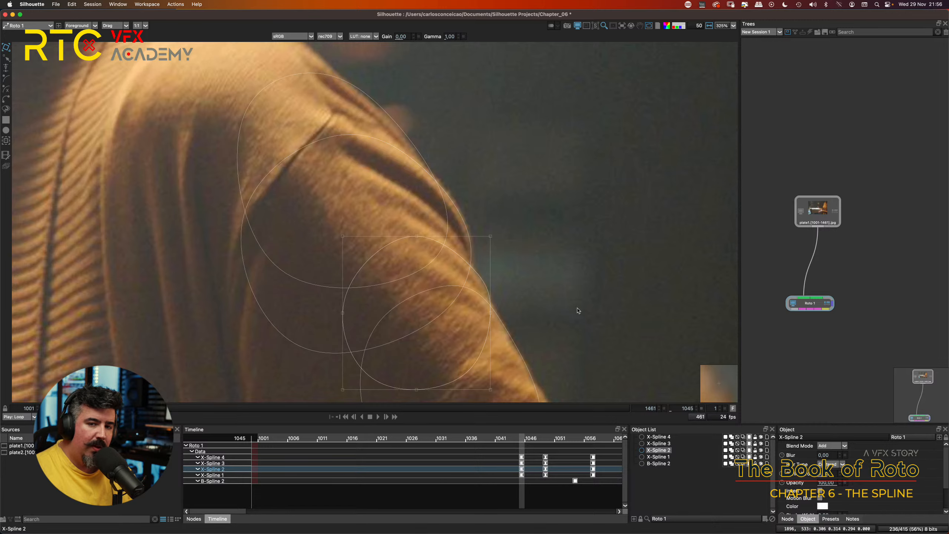
{"action": "left_click_drag", "start_coordinate": [517, 322], "coordinate": [493, 233]}
{"action": "left_click", "coordinate": [487, 251]}
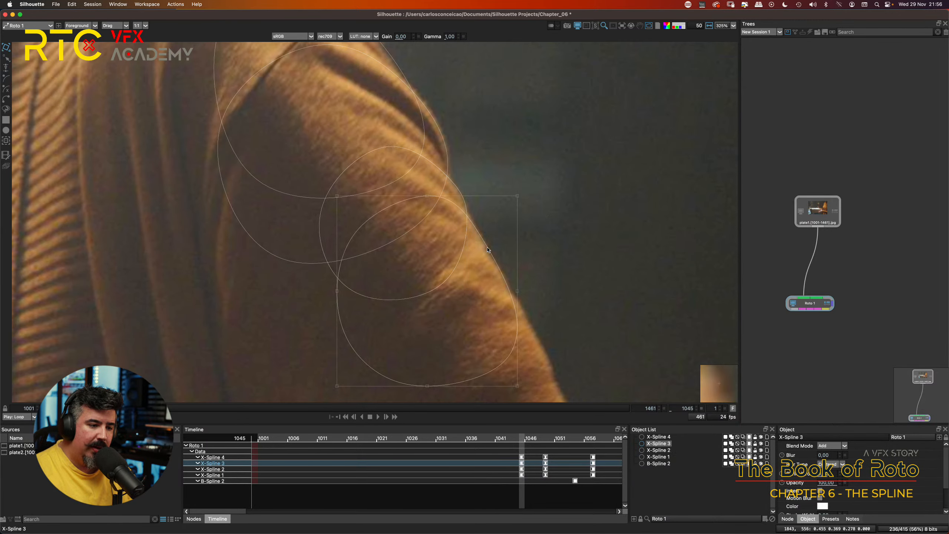
{"action": "left_click_drag", "start_coordinate": [455, 243], "coordinate": [456, 241]}
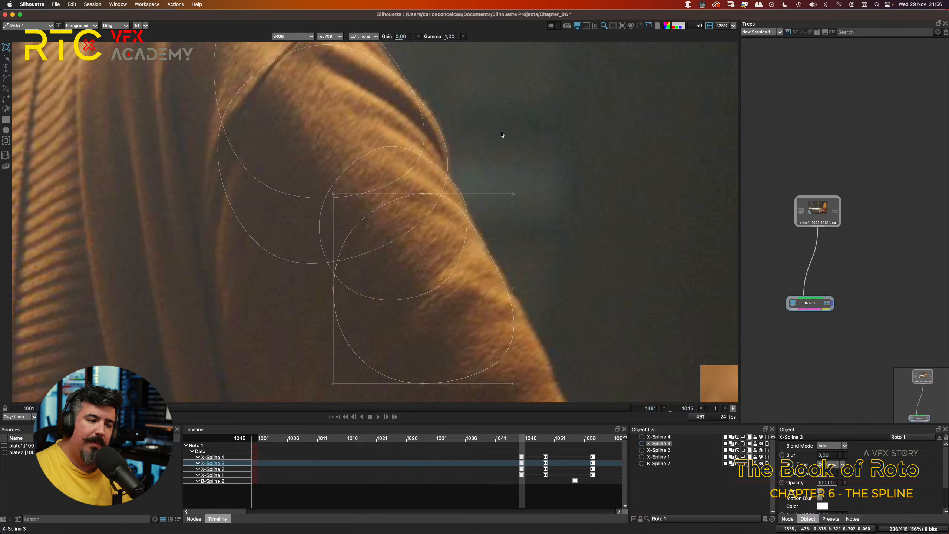
Step: Undo the position changes made to X-Spline 3 and X-Spline 1 at frame 1045
{"action": "left_click_drag", "start_coordinate": [489, 115], "coordinate": [516, 201]}
{"action": "scroll", "coordinate": [478, 131], "scroll_direction": "up", "scroll_amount": 4}
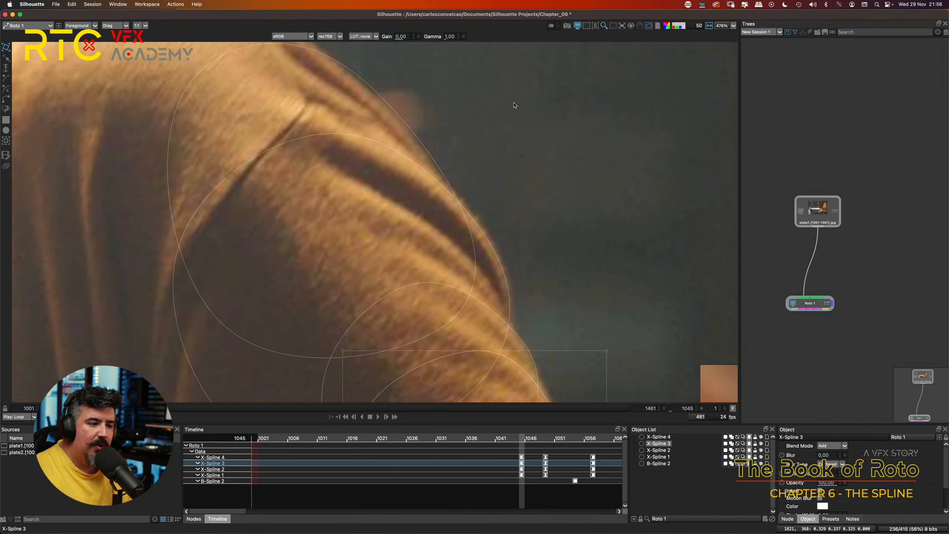
{"action": "scroll", "coordinate": [491, 163], "scroll_direction": "down", "scroll_amount": 5}
{"action": "scroll", "coordinate": [496, 157], "scroll_direction": "up", "scroll_amount": 4}
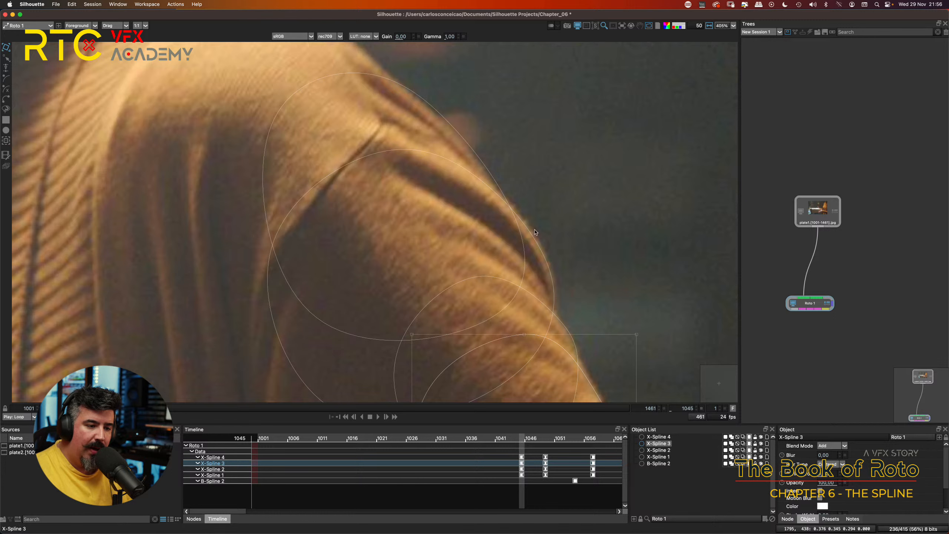
{"action": "left_click_drag", "start_coordinate": [593, 286], "coordinate": [543, 142]}
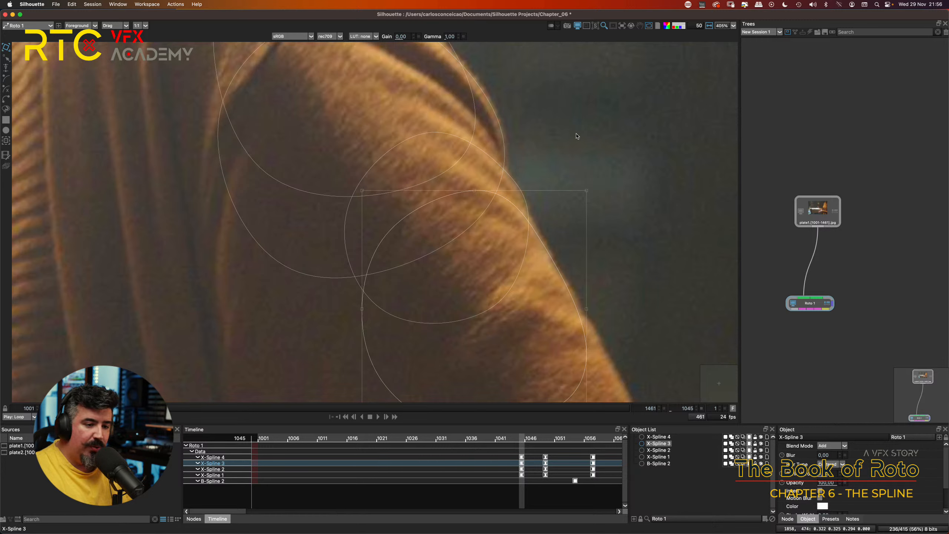
{"action": "key", "text": "super+z"}
{"action": "key", "text": "super+z"}
{"action": "key", "text": "super+z"}
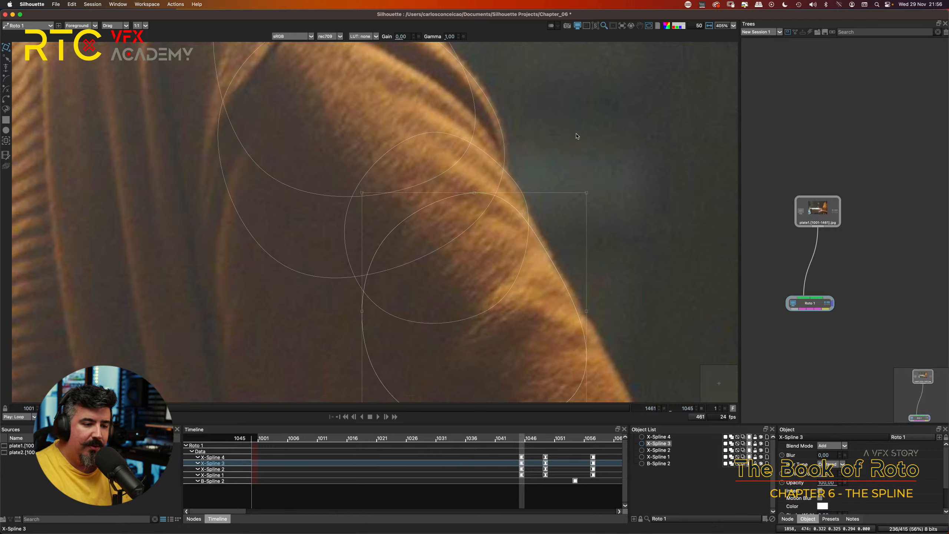
{"action": "key", "text": "super+z"}
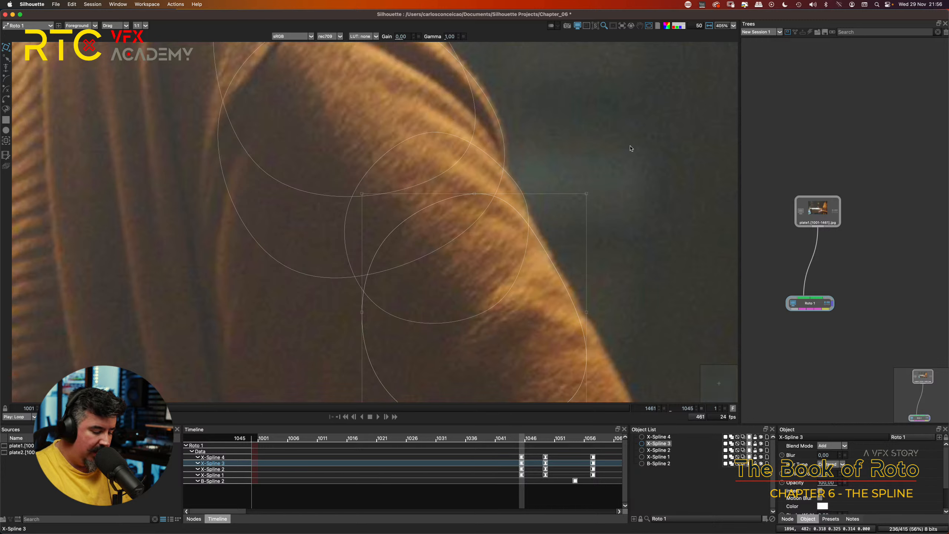
{"action": "key", "text": "super+z"}
{"action": "key", "text": "super+z"}
{"action": "key", "text": "super+z"}
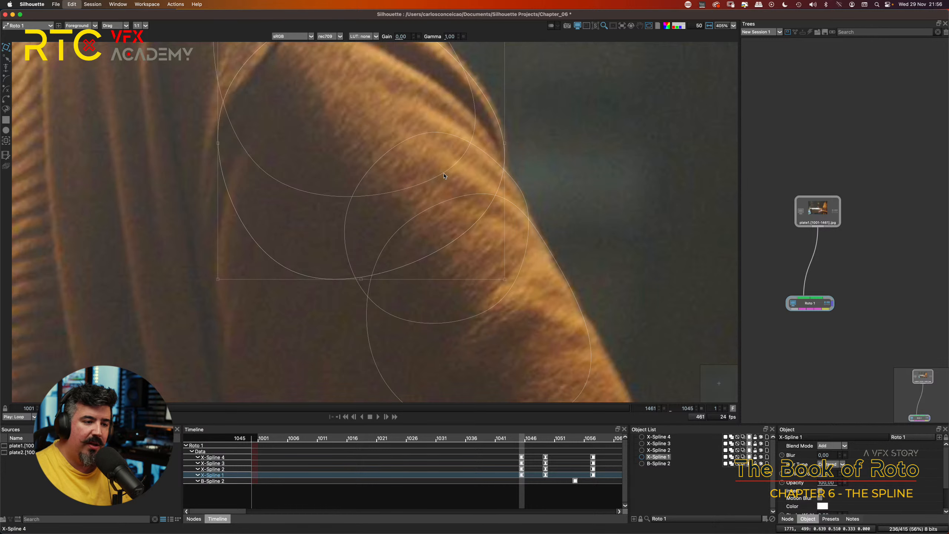
{"action": "key", "text": "super+z"}
{"action": "key", "text": "super+z"}
{"action": "key", "text": "super+z"}
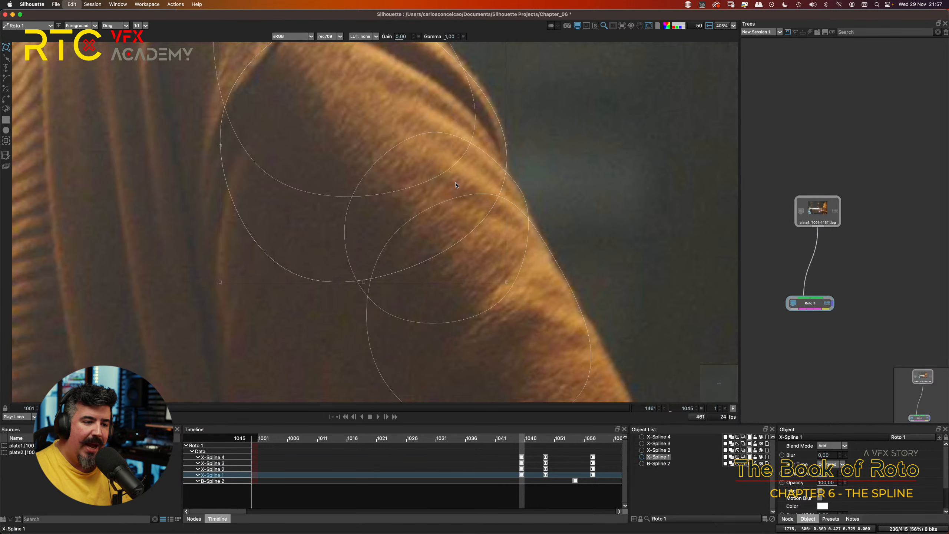
{"action": "key", "text": "super+z"}
{"action": "key", "text": "super+z"}
{"action": "key", "text": "super+z"}
Step: Nudge X-Spline 1 a few increments up and slightly left to match the outer edge of the sleeve fold
{"action": "left_click_drag", "start_coordinate": [597, 108], "coordinate": [618, 223]}
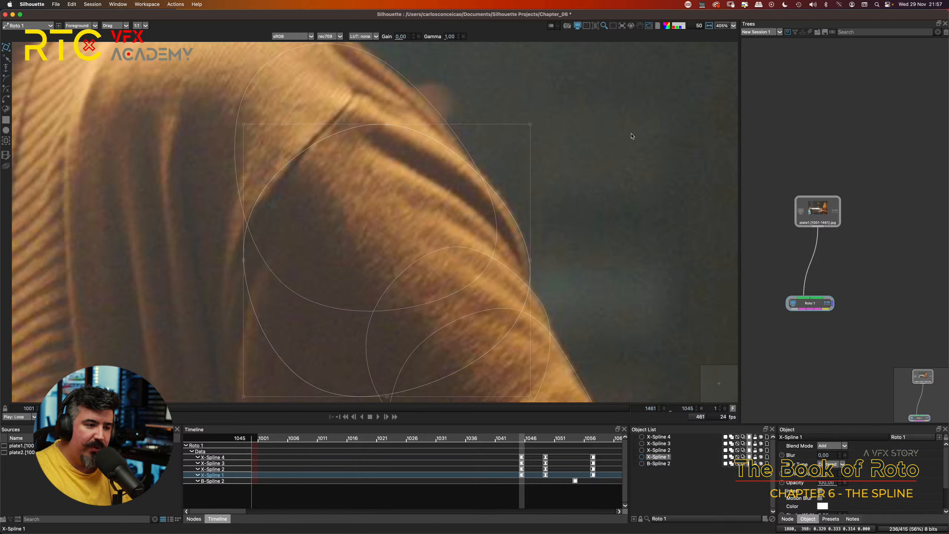
{"action": "key", "text": "Up"}
{"action": "key", "text": "Left"}
{"action": "key", "text": "Up"}
{"action": "key", "text": "Up"}
{"action": "key", "text": "Up"}
{"action": "key", "text": "Left"}
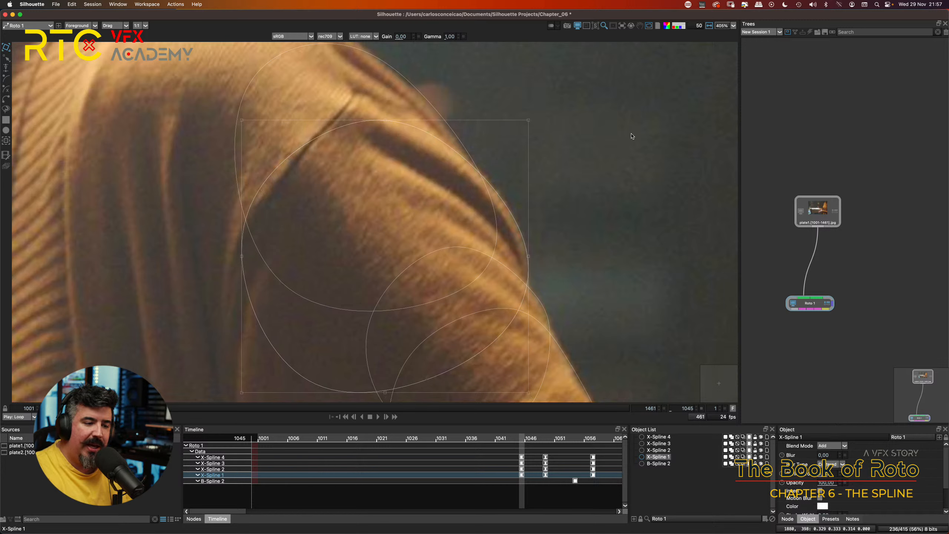
Step: Select X-Spline 4 on the shoulder and nudge it slightly left and down onto the shoulder edge
{"action": "left_click", "coordinate": [416, 86]}
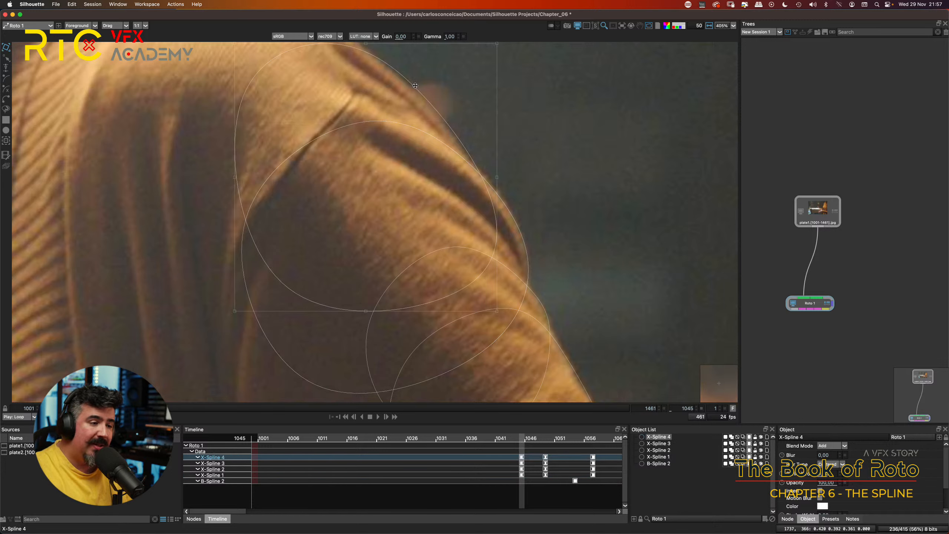
{"action": "key", "text": "Left"}
{"action": "key", "text": "Left"}
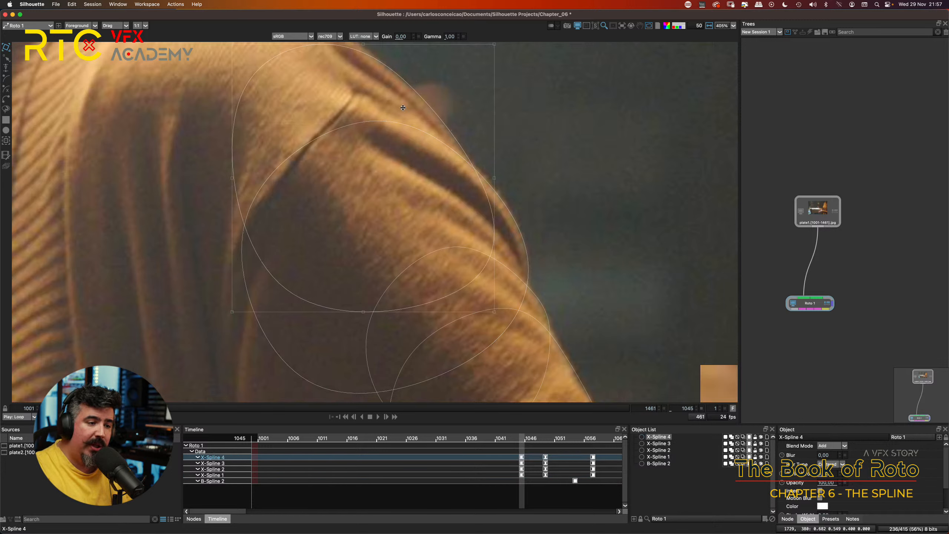
{"action": "key", "text": "Down"}
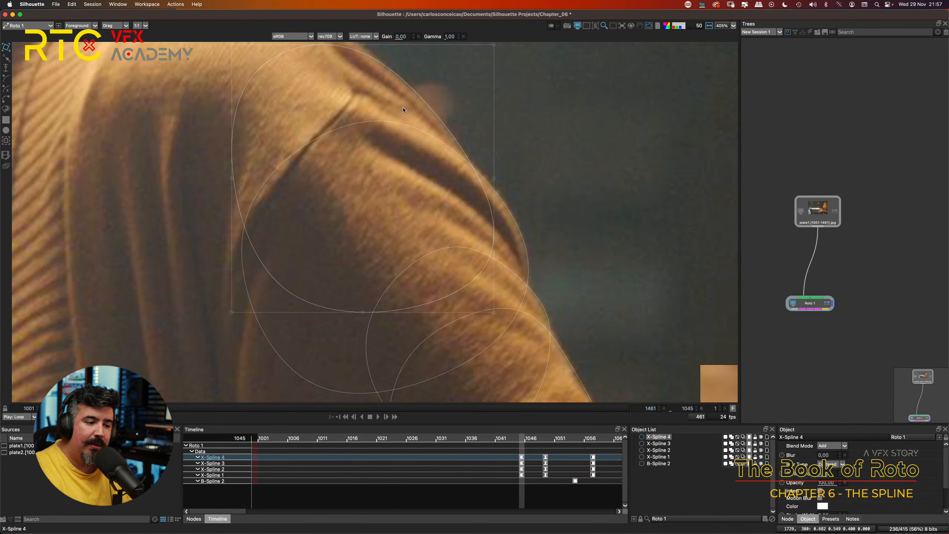
Step: Examine how the overlapping X-Splines fit the sleeve edge, especially where X-Spline 4 and X-Spline 1 meet
{"action": "scroll", "coordinate": [631, 267], "scroll_direction": "down", "scroll_amount": 3}
{"action": "left_click", "coordinate": [537, 288]}
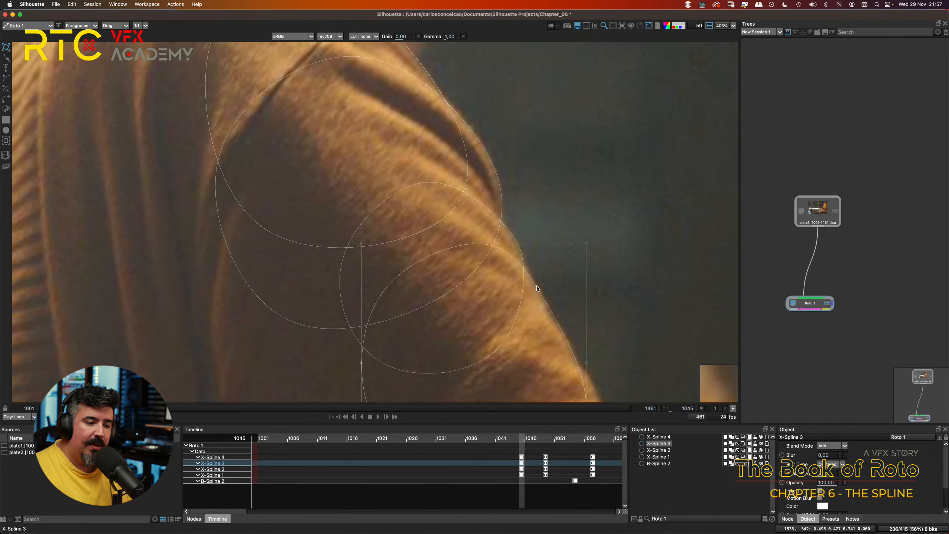
{"action": "scroll", "coordinate": [611, 165], "scroll_direction": "down", "scroll_amount": 3}
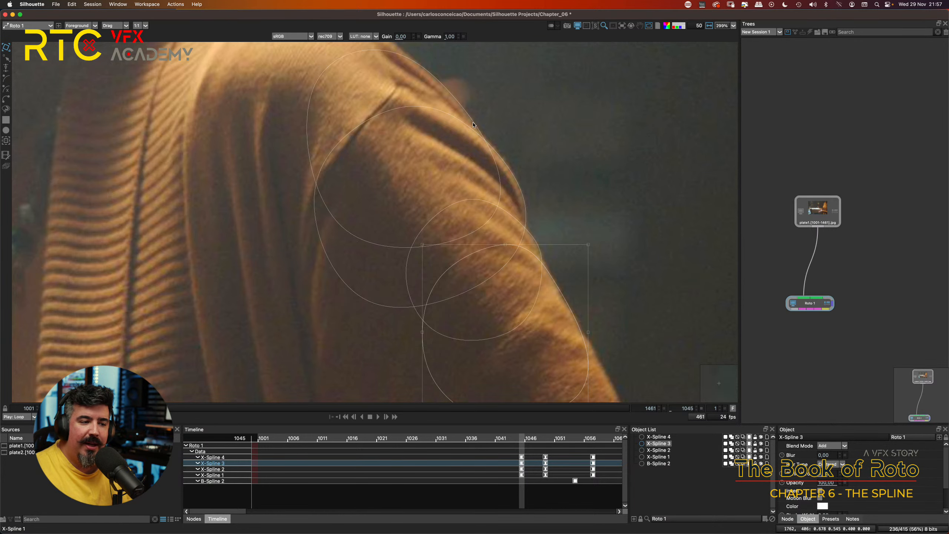
{"action": "scroll", "coordinate": [507, 143], "scroll_direction": "down", "scroll_amount": 3}
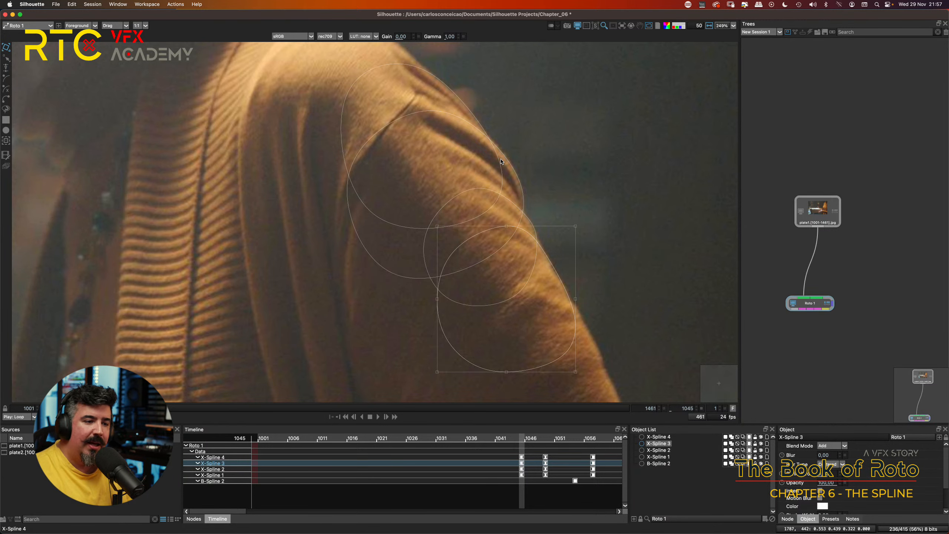
{"action": "scroll", "coordinate": [508, 154], "scroll_direction": "down", "scroll_amount": 1}
{"action": "scroll", "coordinate": [508, 154], "scroll_direction": "up", "scroll_amount": 15}
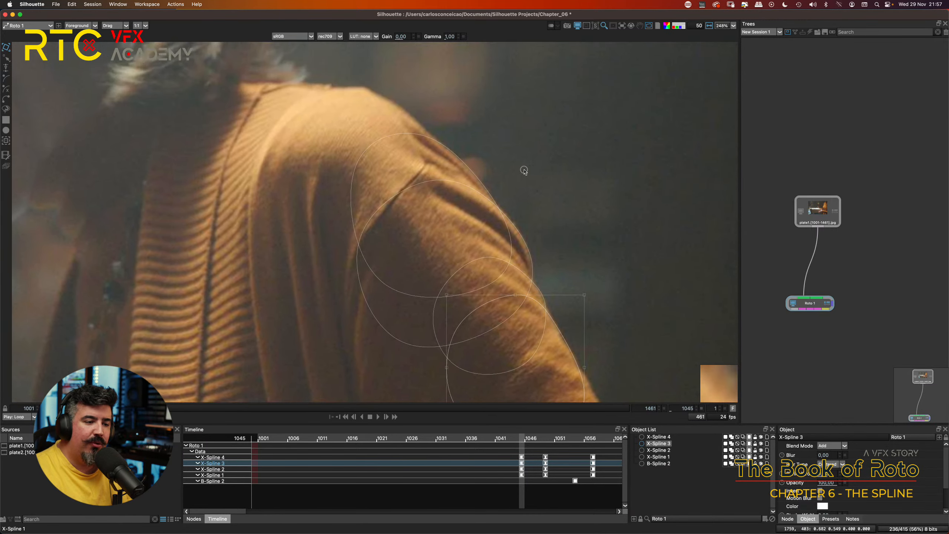
{"action": "scroll", "coordinate": [525, 179], "scroll_direction": "up", "scroll_amount": 15}
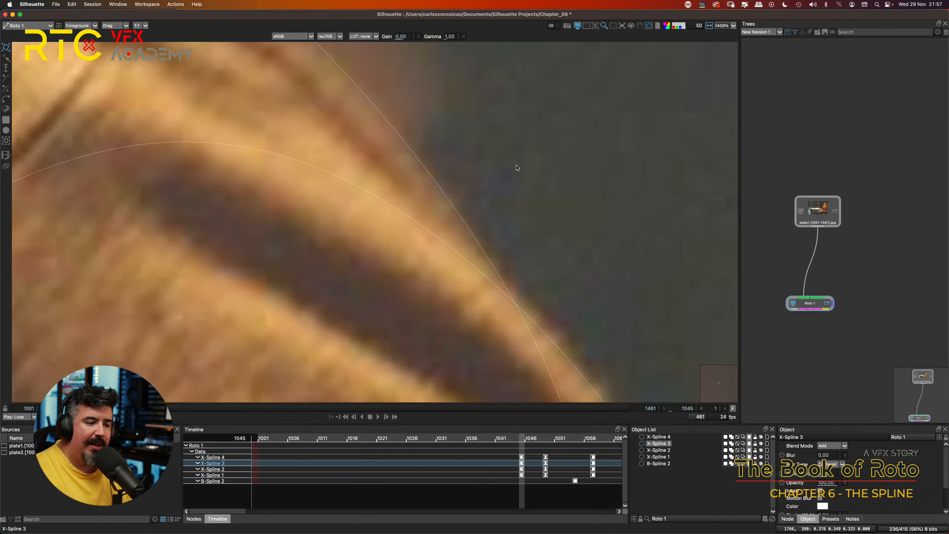
{"action": "scroll", "coordinate": [495, 147], "scroll_direction": "down", "scroll_amount": 1}
{"action": "left_click_drag", "start_coordinate": [508, 154], "coordinate": [514, 191]}
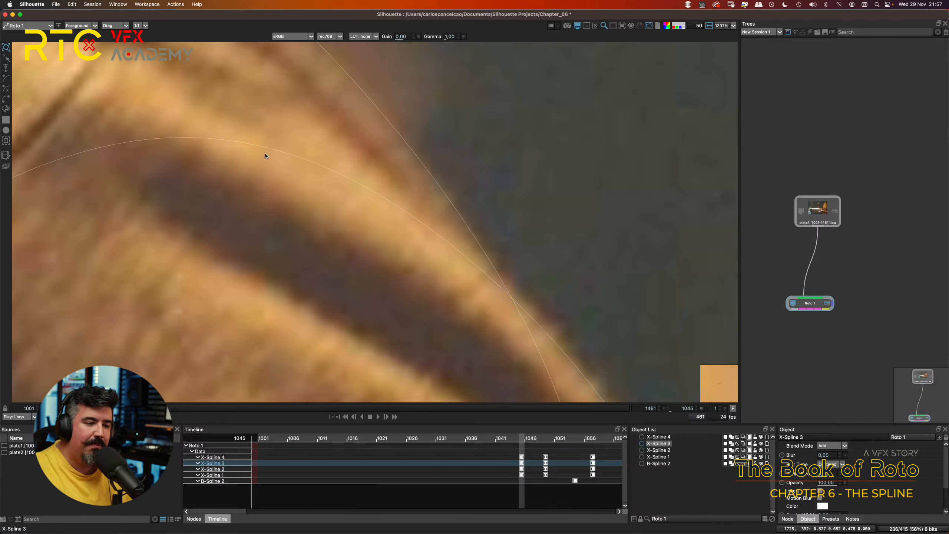
{"action": "left_click", "coordinate": [450, 197]}
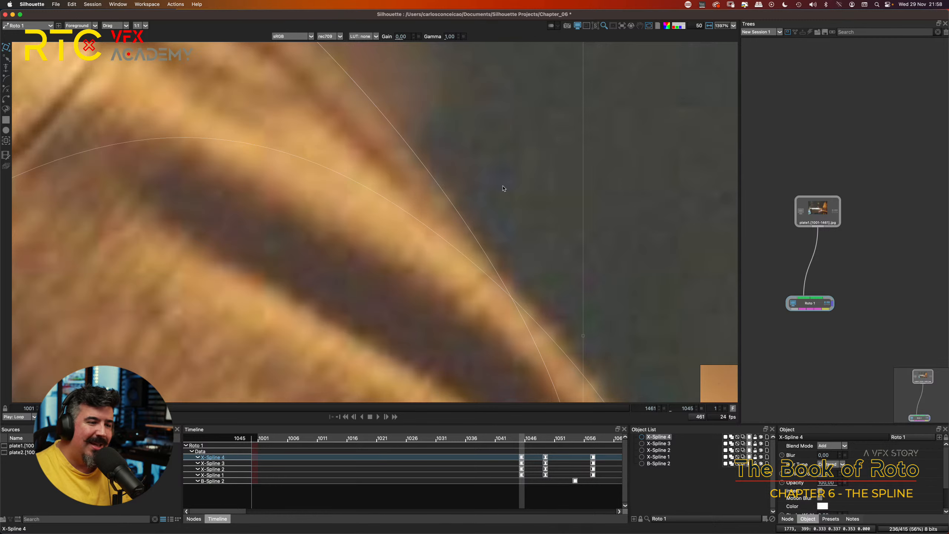
Step: Shift X-Spline 1 slightly up and left to refine its fit along the sleeve fold's outer edge
{"action": "scroll", "coordinate": [504, 188], "scroll_direction": "down", "scroll_amount": 5}
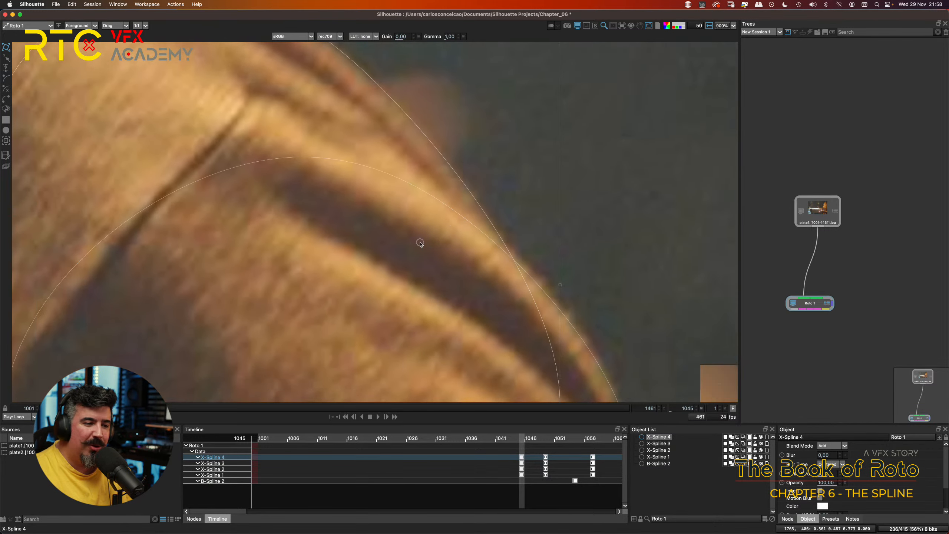
{"action": "scroll", "coordinate": [420, 243], "scroll_direction": "down", "scroll_amount": 5}
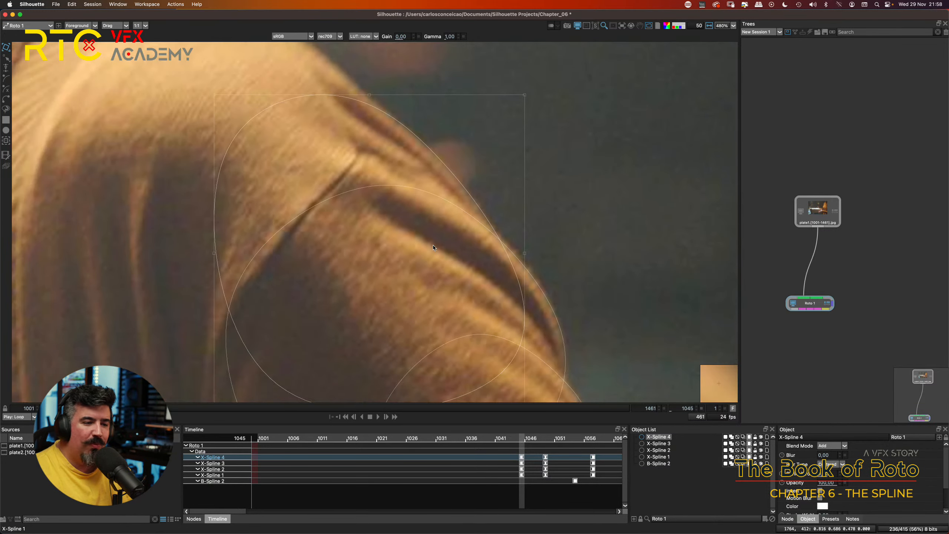
{"action": "scroll", "coordinate": [433, 248], "scroll_direction": "down", "scroll_amount": 3}
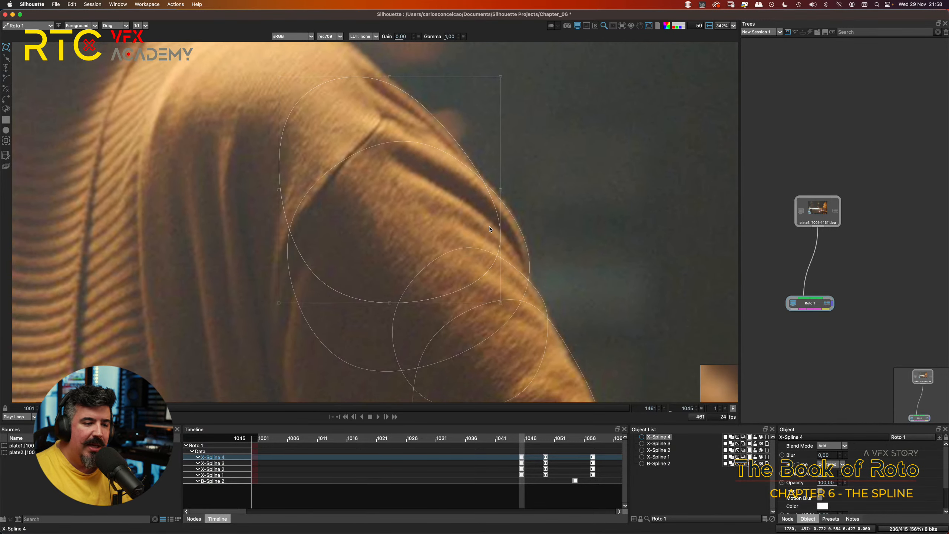
{"action": "scroll", "coordinate": [534, 264], "scroll_direction": "up", "scroll_amount": 1}
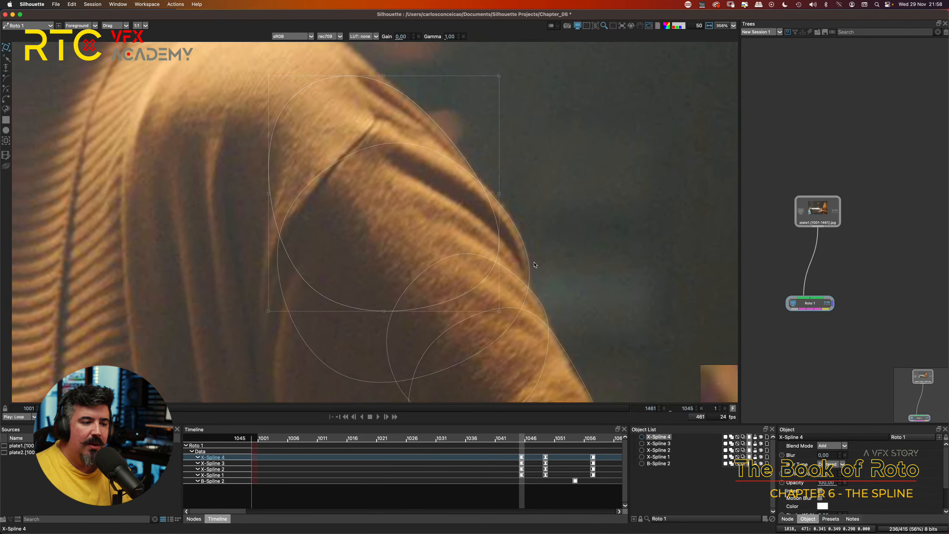
{"action": "left_click", "coordinate": [540, 206]}
{"action": "left_click", "coordinate": [513, 207]}
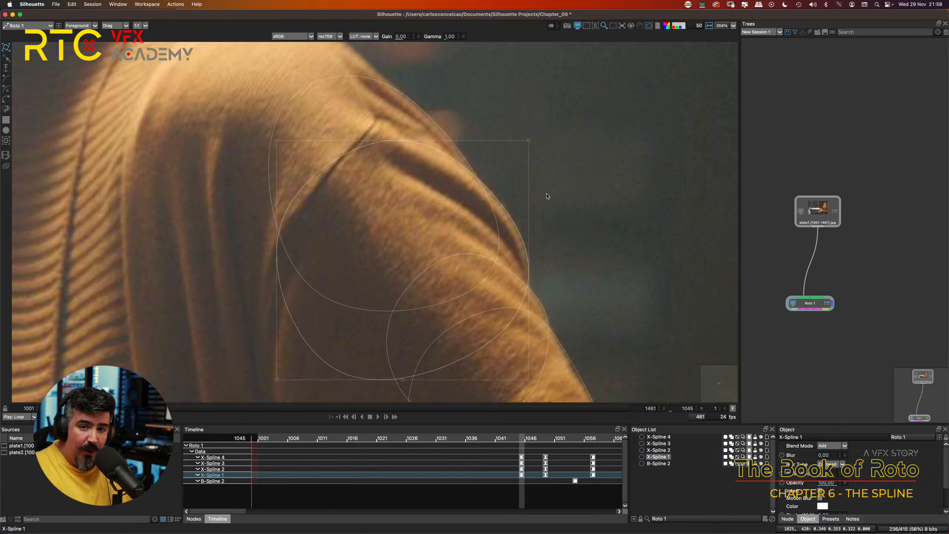
Step: Examine at frame 1045 how the X-Splines follow the sleeve edge from the shoulder down the upper arm
{"action": "key", "text": "a"}
{"action": "key", "text": "a"}
{"action": "key", "text": "a"}
{"action": "key", "text": "a"}
{"action": "key", "text": "a"}
{"action": "key", "text": "a"}
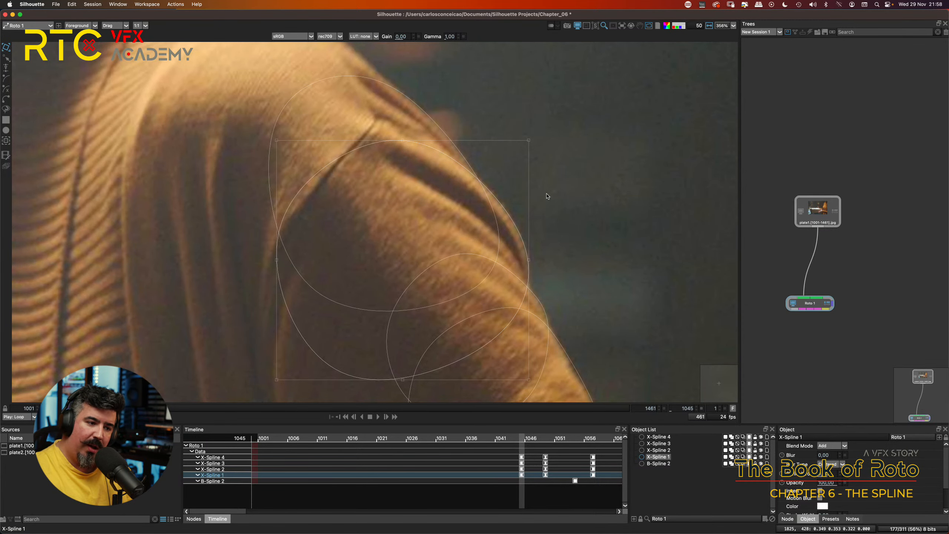
{"action": "scroll", "coordinate": [489, 183], "scroll_direction": "up", "scroll_amount": 5}
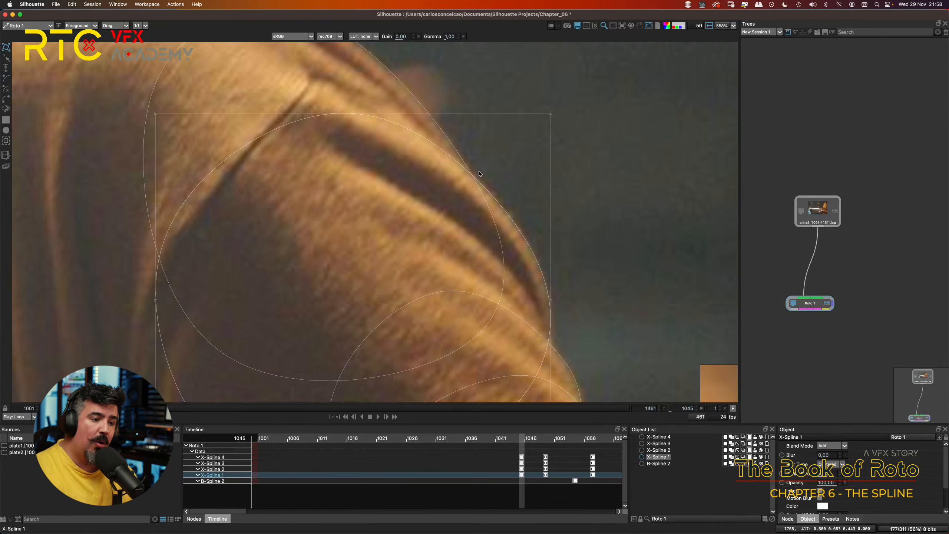
{"action": "scroll", "coordinate": [480, 174], "scroll_direction": "down", "scroll_amount": 8}
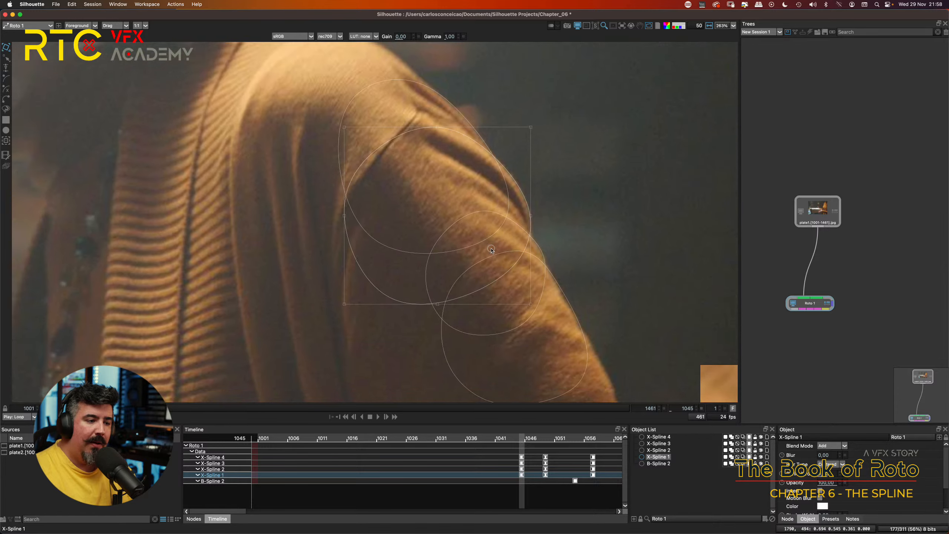
{"action": "scroll", "coordinate": [491, 249], "scroll_direction": "down", "scroll_amount": 4}
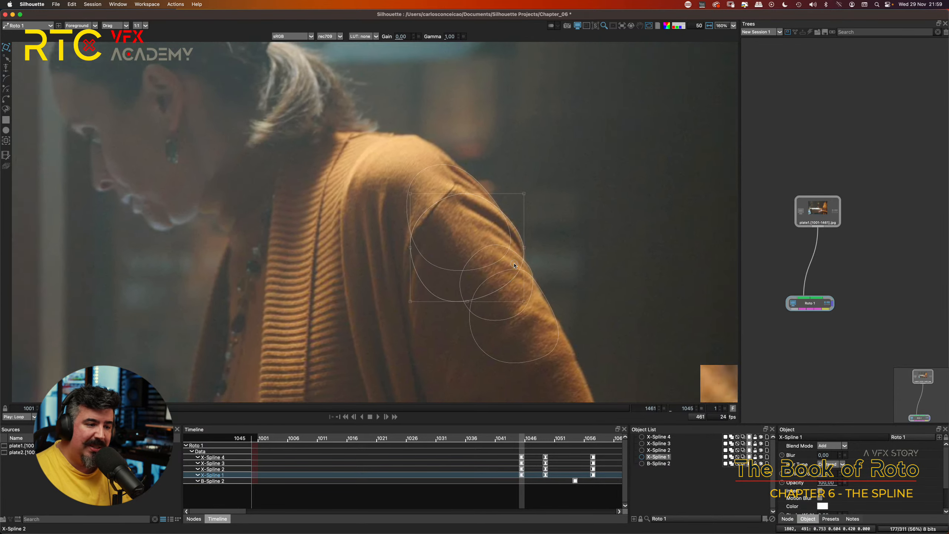
{"action": "scroll", "coordinate": [515, 266], "scroll_direction": "down", "scroll_amount": 3}
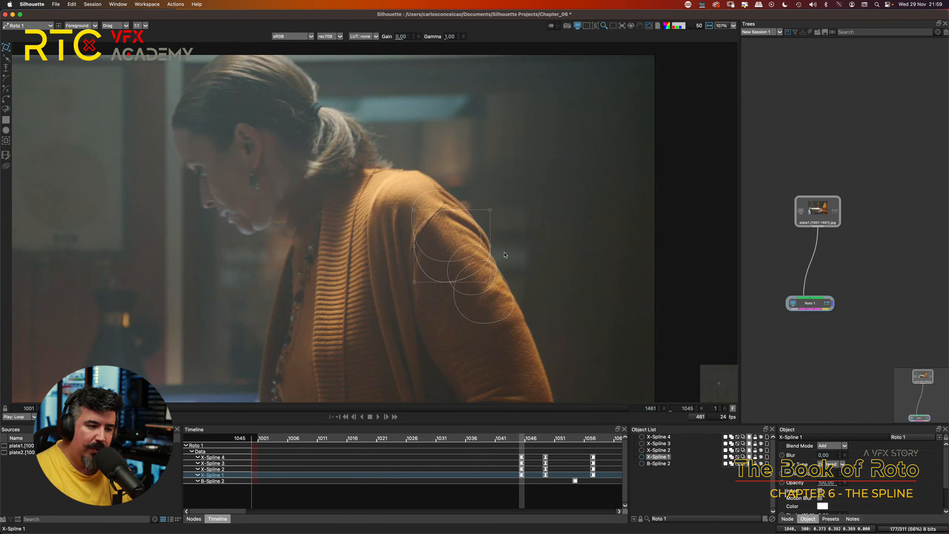
{"action": "left_click_drag", "start_coordinate": [525, 277], "coordinate": [508, 220]}
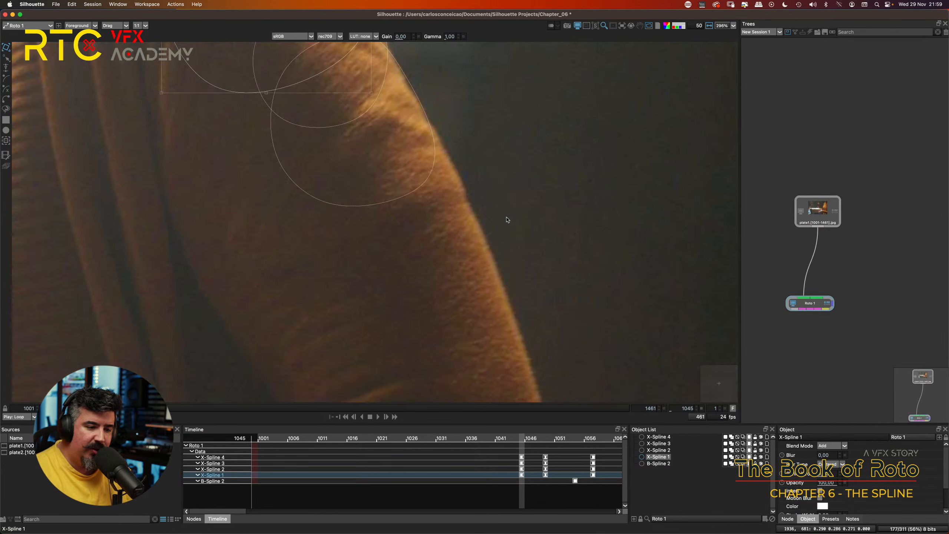
{"action": "scroll", "coordinate": [498, 225], "scroll_direction": "up", "scroll_amount": 1}
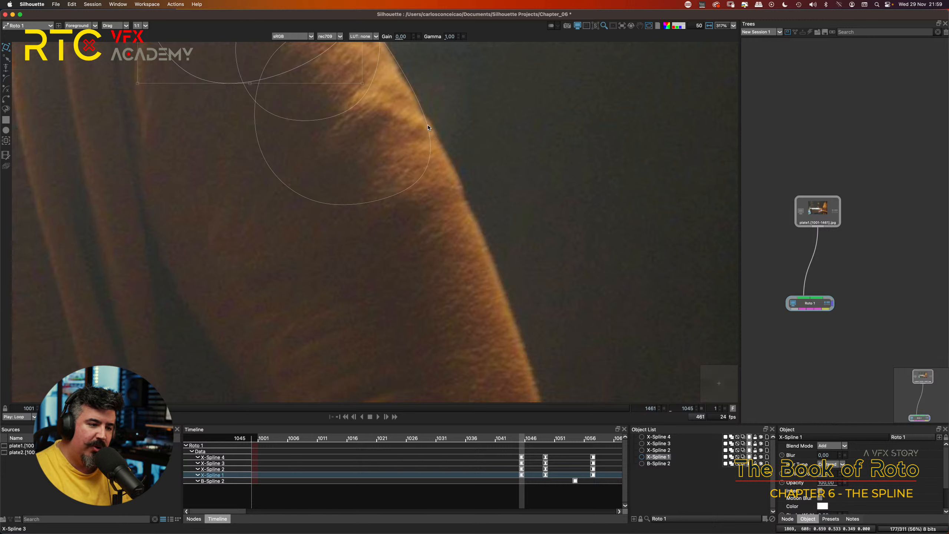
{"action": "scroll", "coordinate": [557, 209], "scroll_direction": "down", "scroll_amount": 3}
{"action": "scroll", "coordinate": [516, 238], "scroll_direction": "down", "scroll_amount": 4}
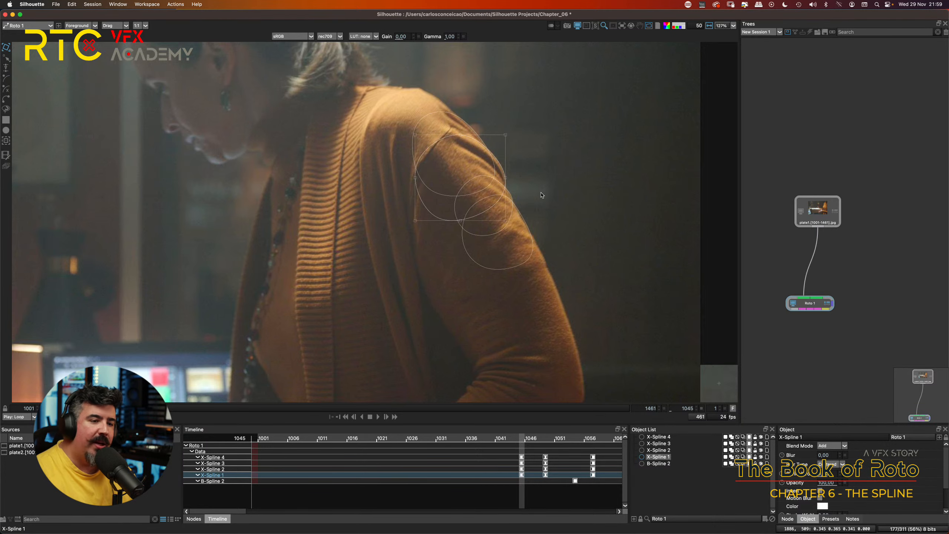
{"action": "scroll", "coordinate": [488, 191], "scroll_direction": "up", "scroll_amount": 3}
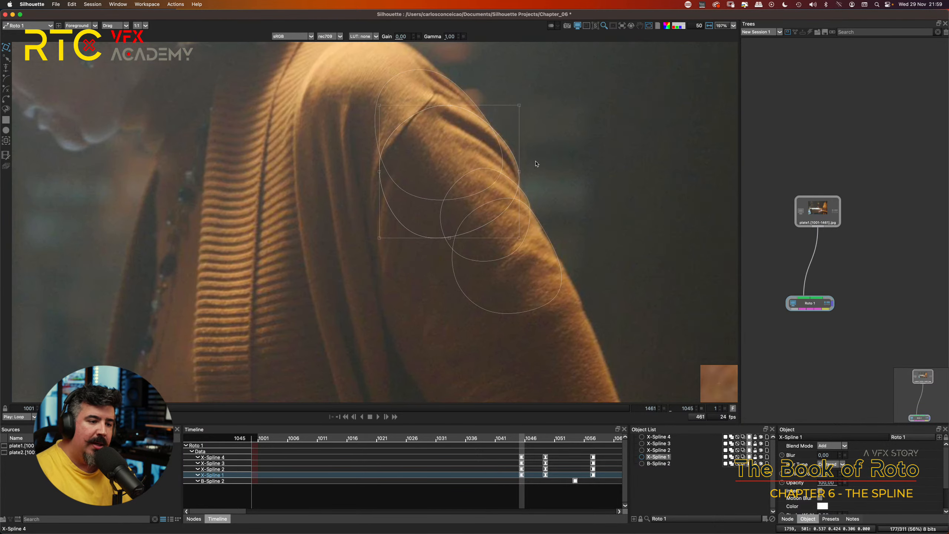
{"action": "left_click_drag", "start_coordinate": [558, 157], "coordinate": [535, 194]}
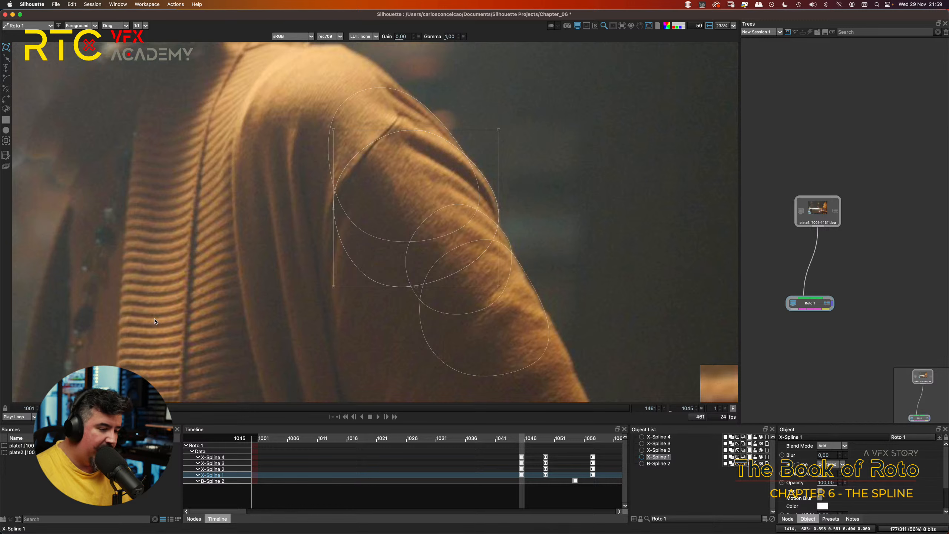
Step: Compare the X-Spline fit on the sleeve between the keyframes at frames 1045 and 1049
{"action": "key", "text": "shift+x"}
{"action": "key", "text": "shift+z"}
{"action": "key", "text": "shift+x"}
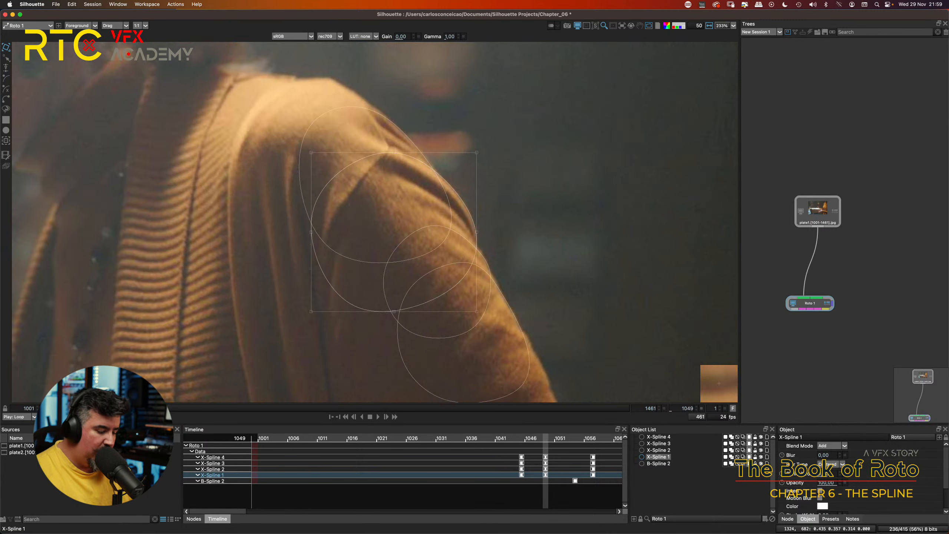
{"action": "key", "text": "shift+z"}
{"action": "key", "text": "shift+x"}
{"action": "key", "text": "shift+z"}
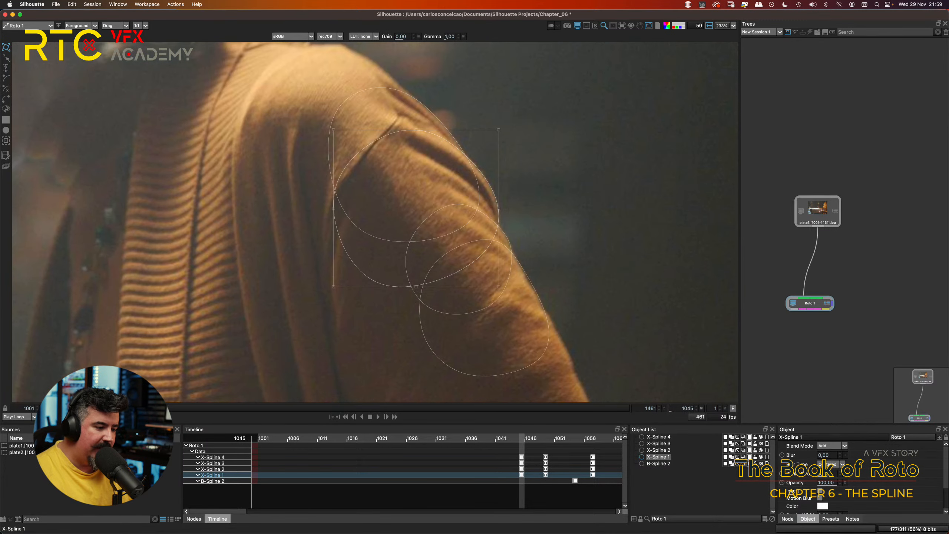
{"action": "key", "text": "shift+x"}
{"action": "key", "text": "shift+z"}
{"action": "key", "text": "shift+x"}
{"action": "key", "text": "shift+z"}
{"action": "key", "text": "shift+x"}
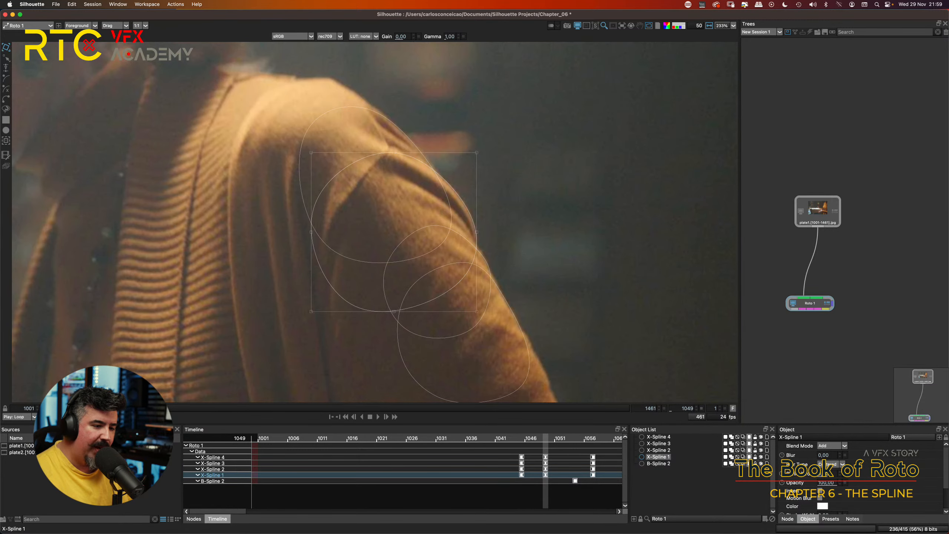
{"action": "key", "text": "shift+z"}
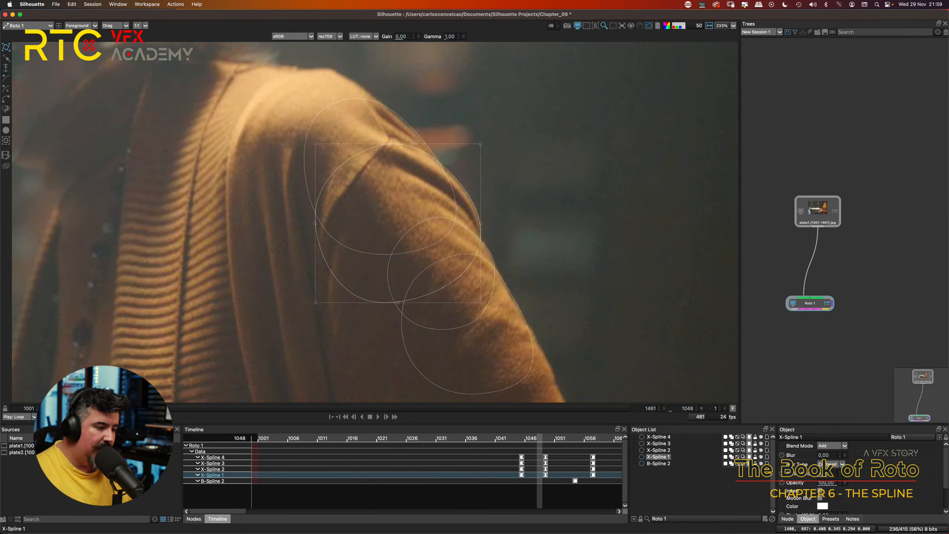
{"action": "key", "text": "shift+x"}
{"action": "key", "text": "shift+z"}
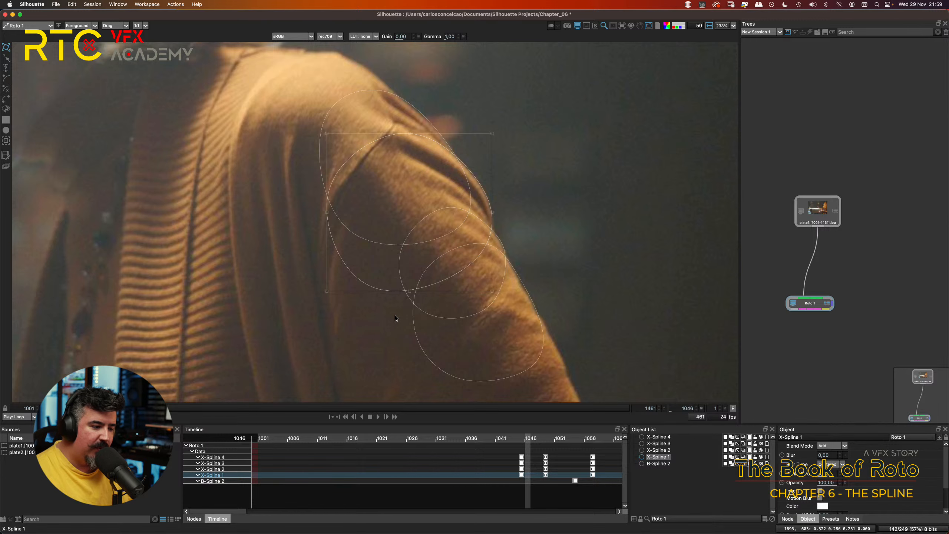
Step: Check frame by frame how the X-Splines track the shoulder and sleeve between the 1045 and 1049 keyframes
{"action": "key", "text": "z"}
{"action": "key", "text": "x"}
{"action": "key", "text": "x"}
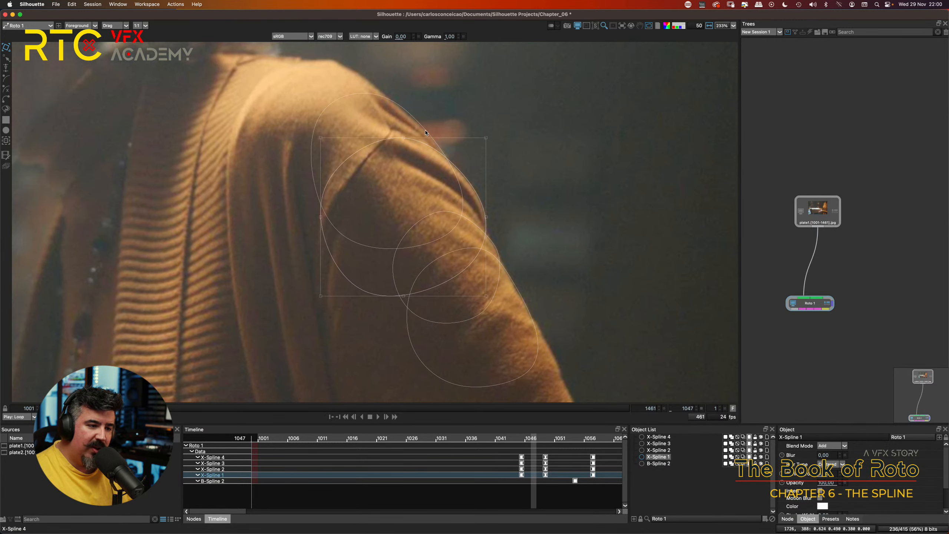
{"action": "key", "text": "x"}
{"action": "key", "text": "x"}
{"action": "key", "text": "x"}
{"action": "key", "text": "z"}
{"action": "key", "text": "z"}
{"action": "key", "text": "z"}
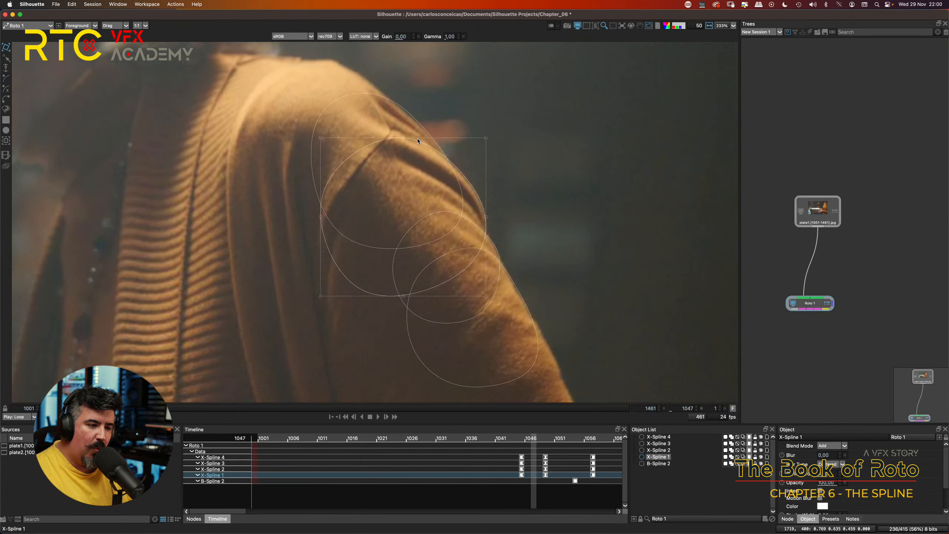
{"action": "key", "text": "z"}
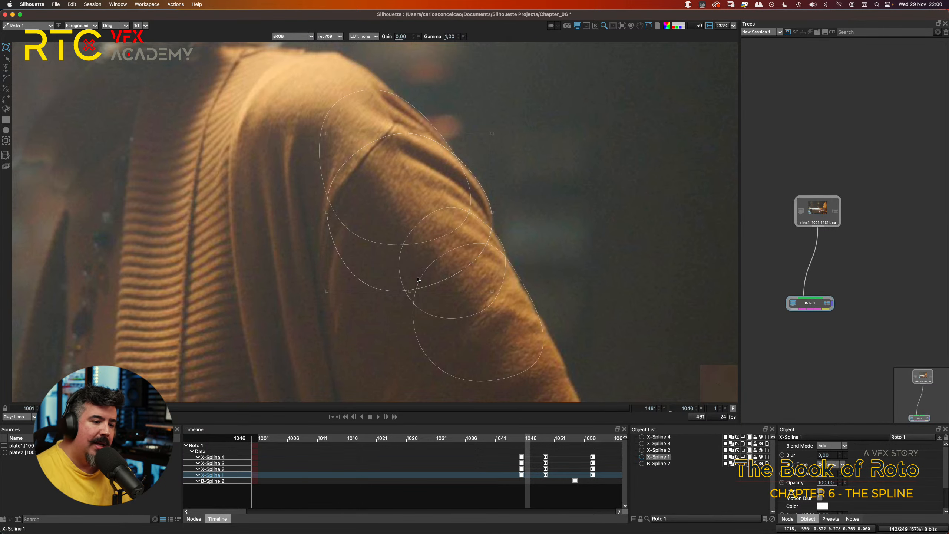
Step: Select X-Spline 3 on the upper arm at frame 1045 and examine its fit along the sleeve edge
{"action": "key", "text": "shift+x"}
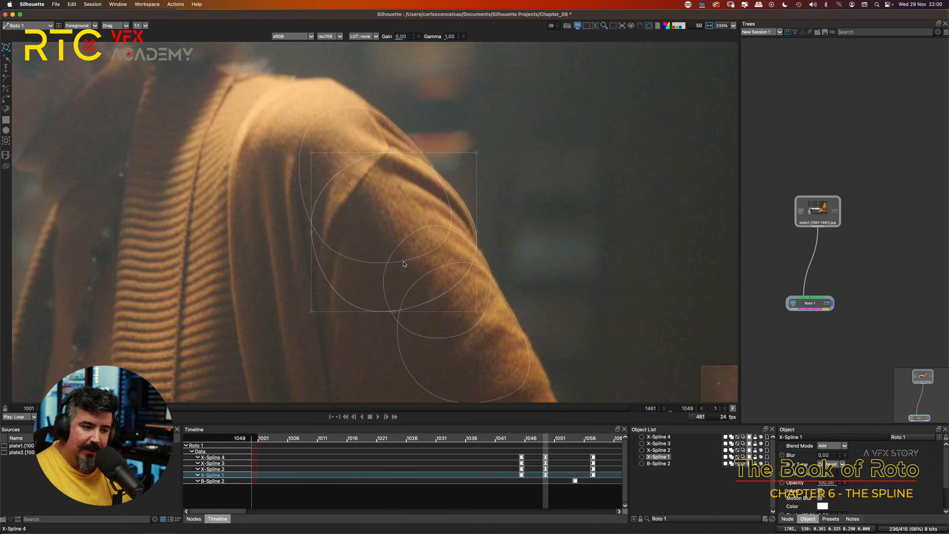
{"action": "key", "text": "shift+z"}
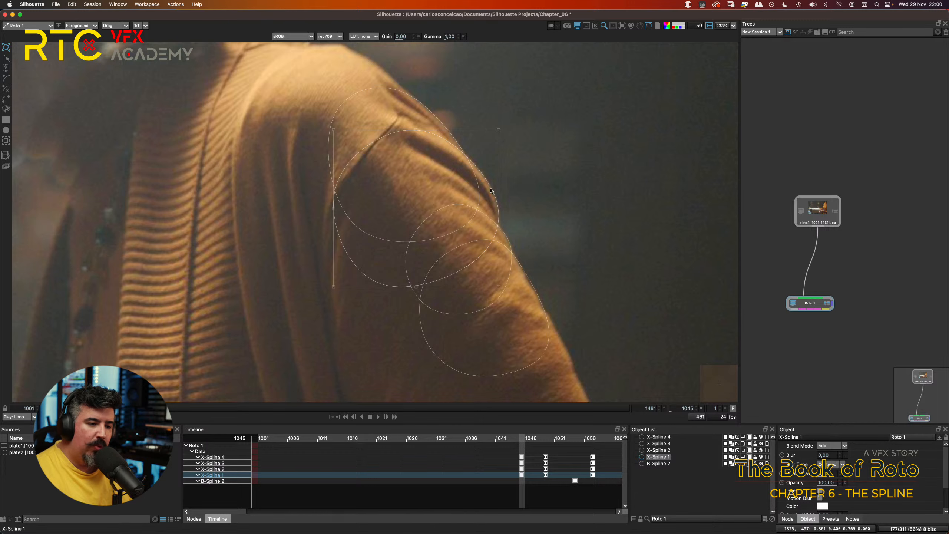
{"action": "scroll", "coordinate": [520, 284], "scroll_direction": "up", "scroll_amount": 5}
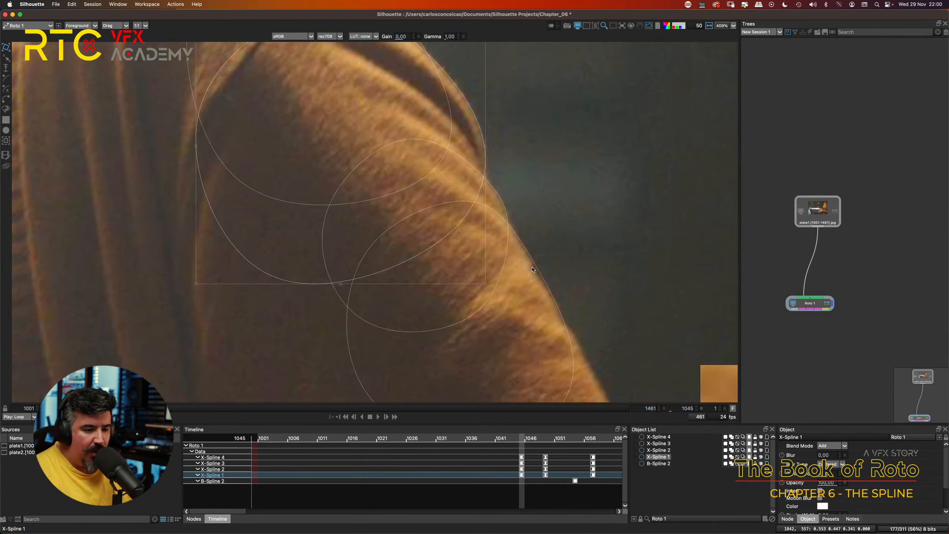
{"action": "left_click", "coordinate": [547, 281]}
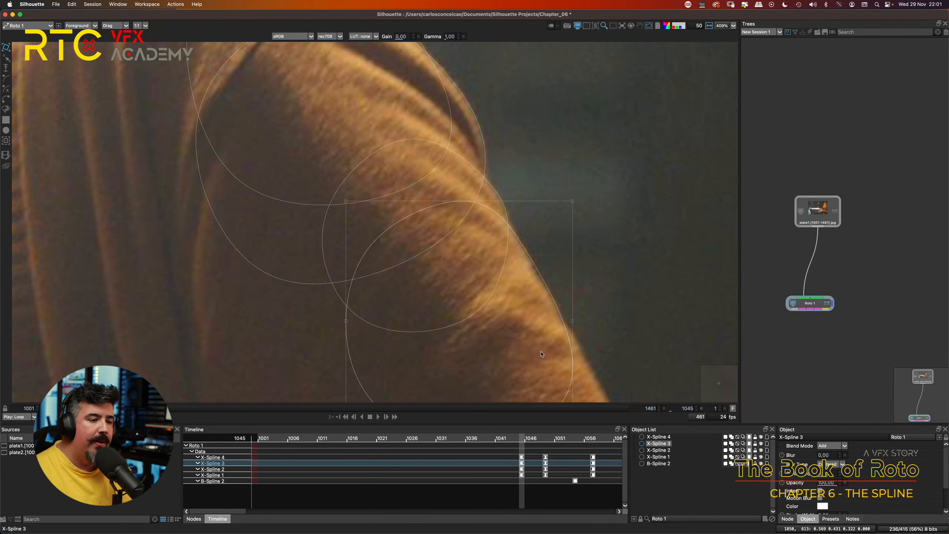
{"action": "scroll", "coordinate": [605, 246], "scroll_direction": "down", "scroll_amount": 3}
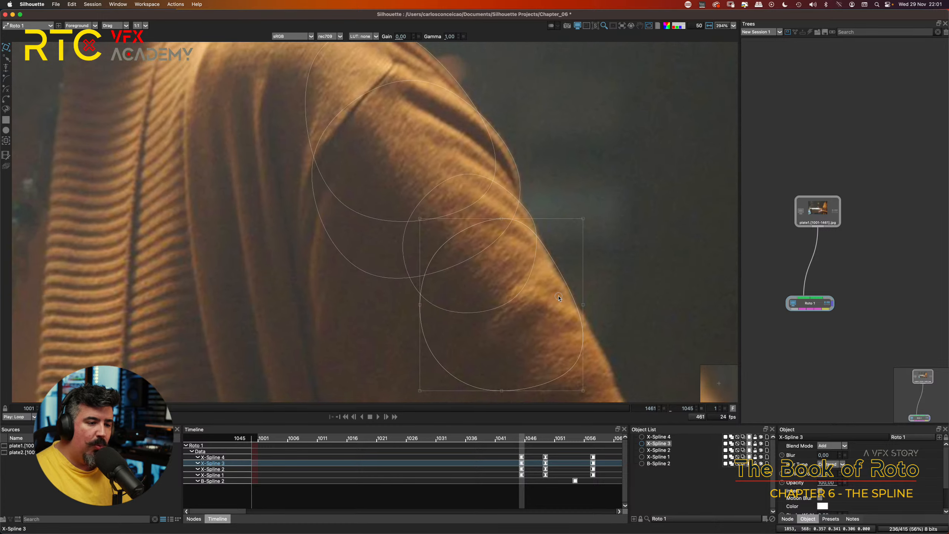
{"action": "scroll", "coordinate": [558, 274], "scroll_direction": "down", "scroll_amount": 2}
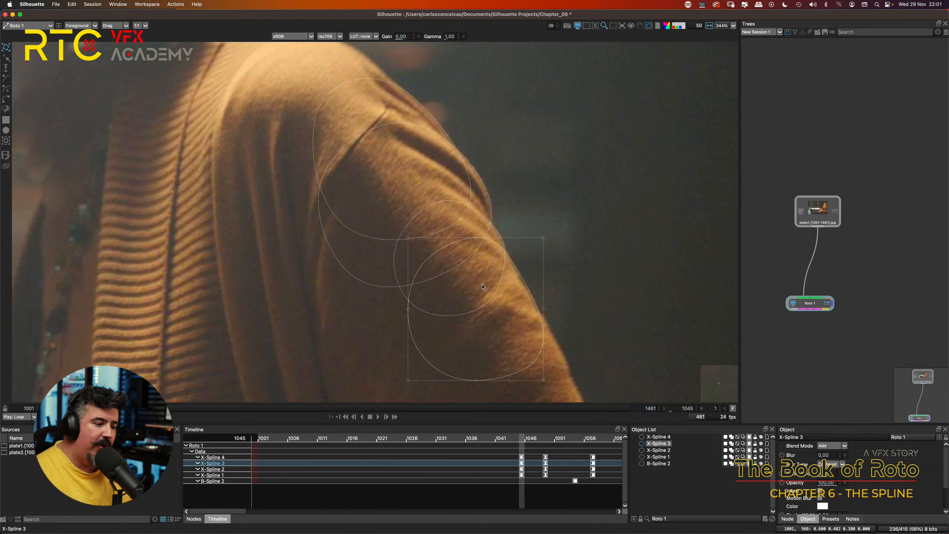
Step: At keyframe 1049, nudge X-Spline 1 slightly left and up onto the outer edge of the sleeve fold
{"action": "key", "text": "shift+x"}
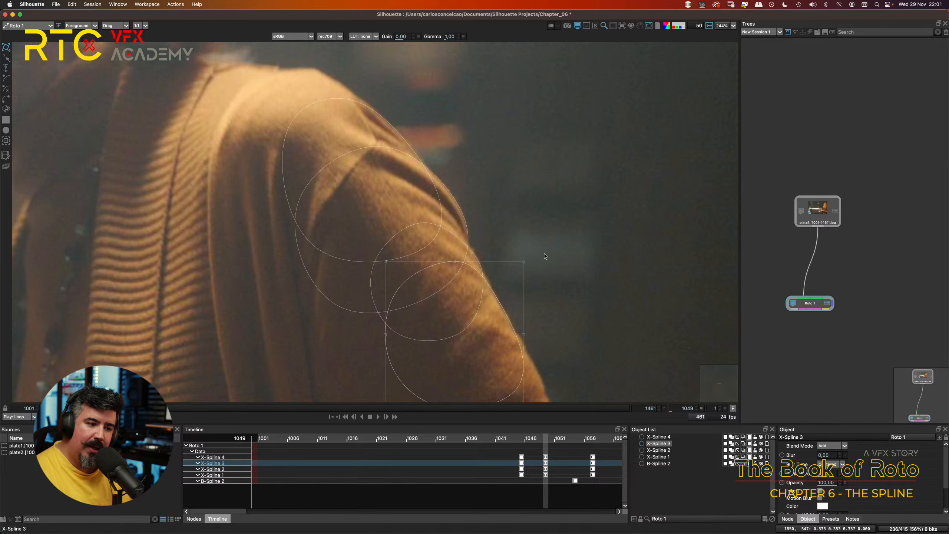
{"action": "scroll", "coordinate": [487, 220], "scroll_direction": "up", "scroll_amount": 3}
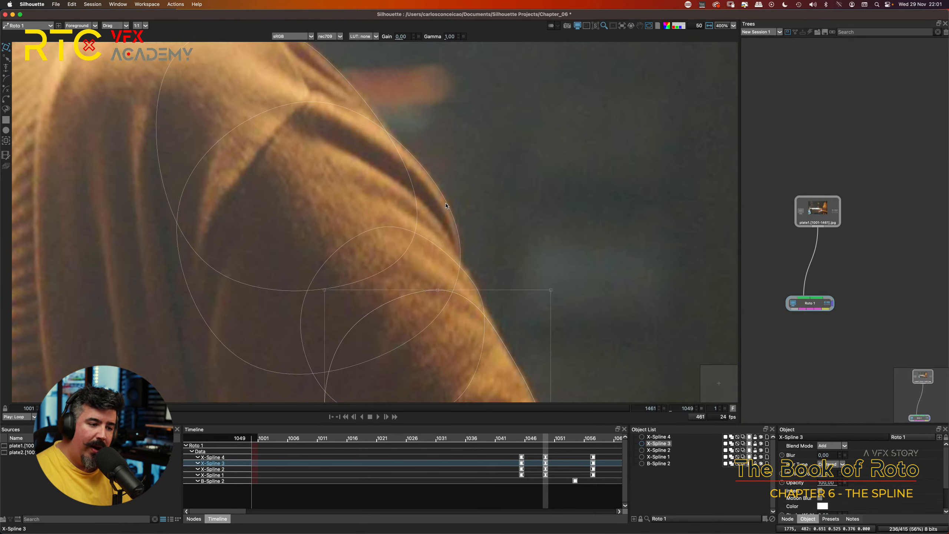
{"action": "left_click", "coordinate": [449, 204]}
{"action": "key", "text": "Left"}
{"action": "key", "text": "Left"}
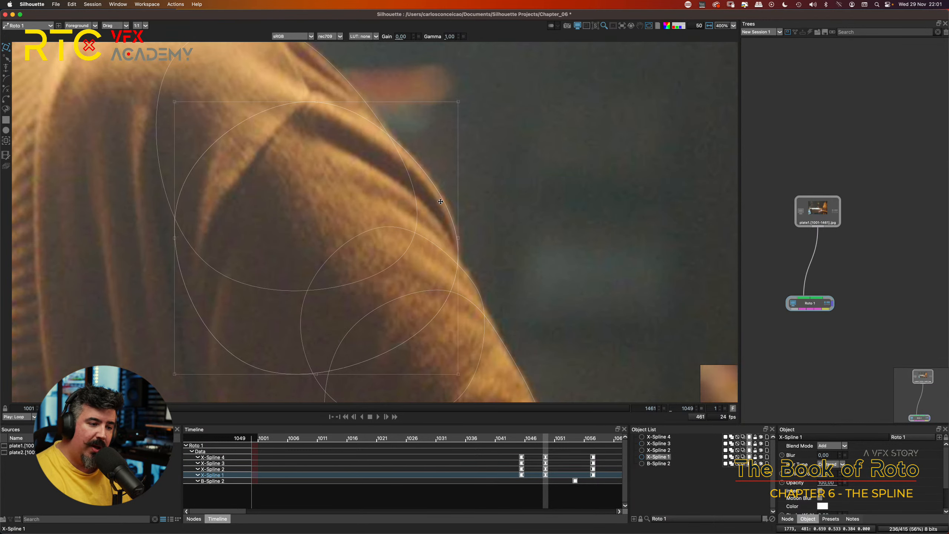
{"action": "scroll", "coordinate": [493, 165], "scroll_direction": "up", "scroll_amount": 1}
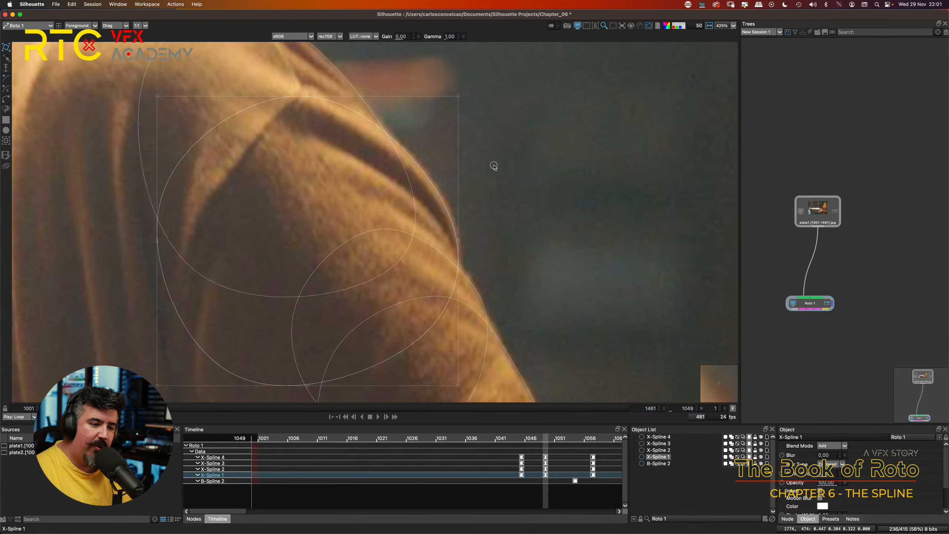
{"action": "left_click_drag", "start_coordinate": [470, 257], "coordinate": [486, 235]}
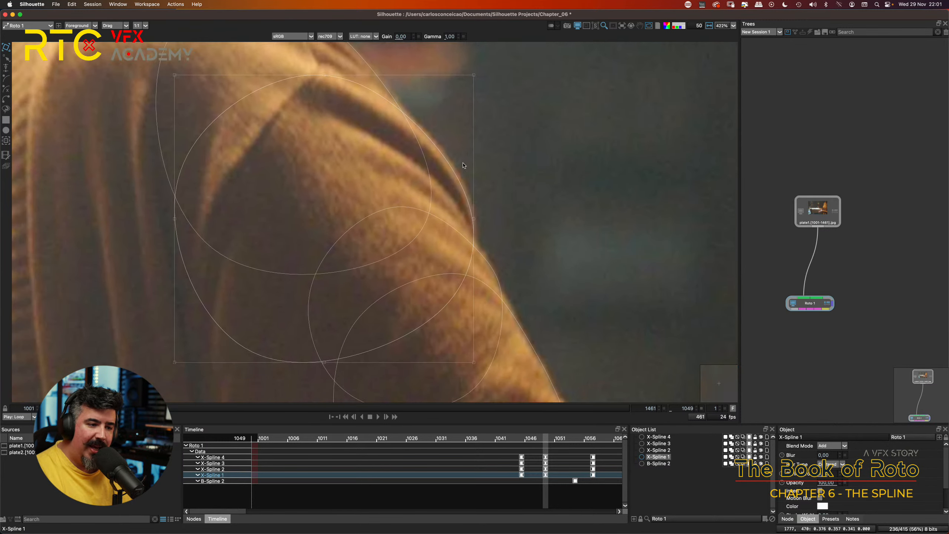
{"action": "key", "text": "Up"}
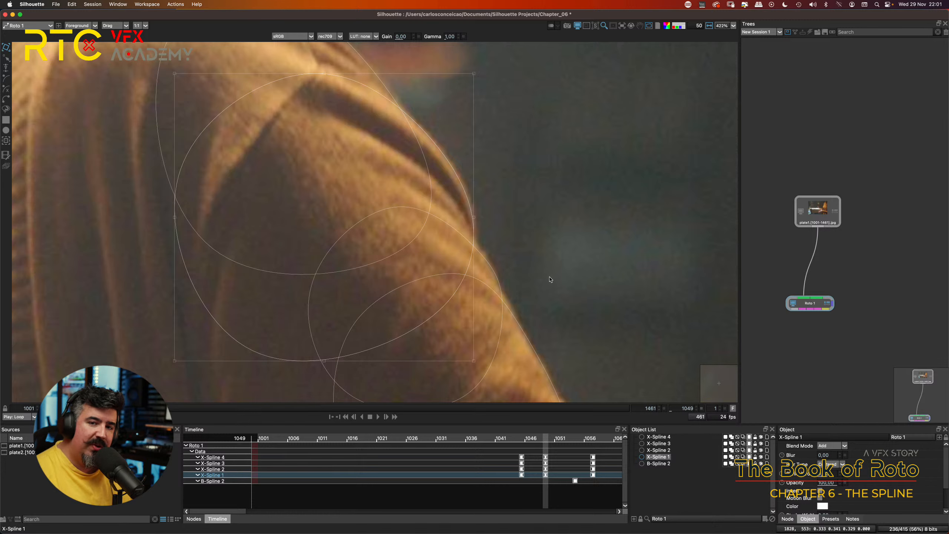
Step: Select X-Spline 3 on the upper arm at frame 1049 and shift it slightly left toward the sleeve edge
{"action": "left_click_drag", "start_coordinate": [528, 266], "coordinate": [496, 193]}
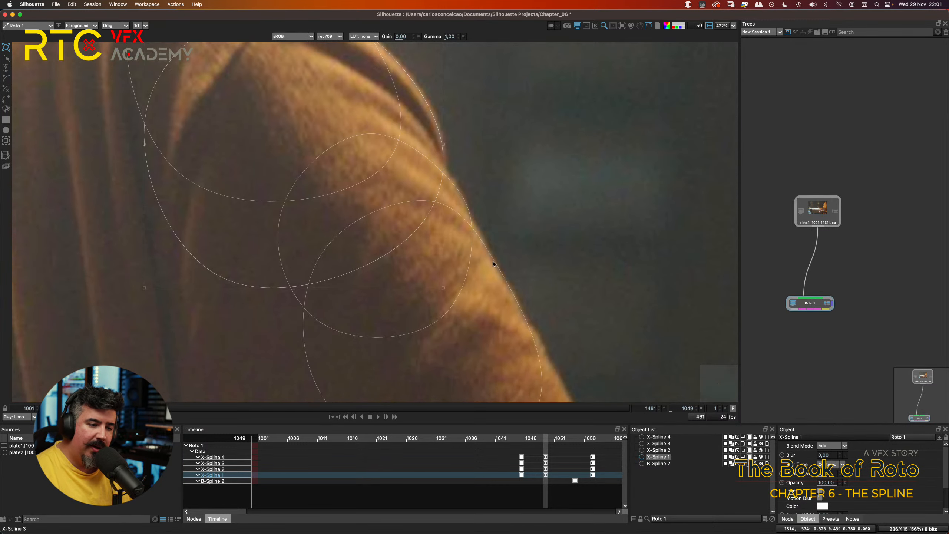
{"action": "left_click", "coordinate": [497, 265]}
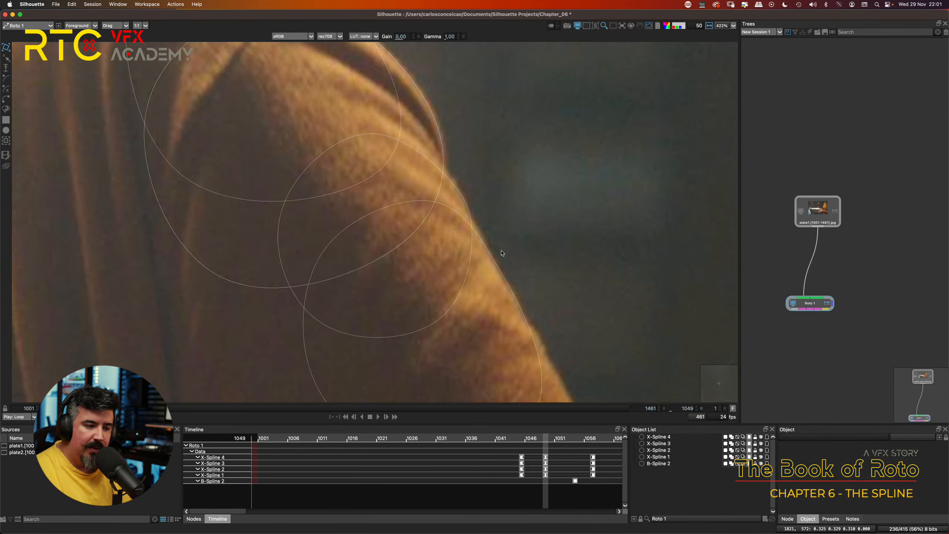
{"action": "left_click", "coordinate": [504, 258]}
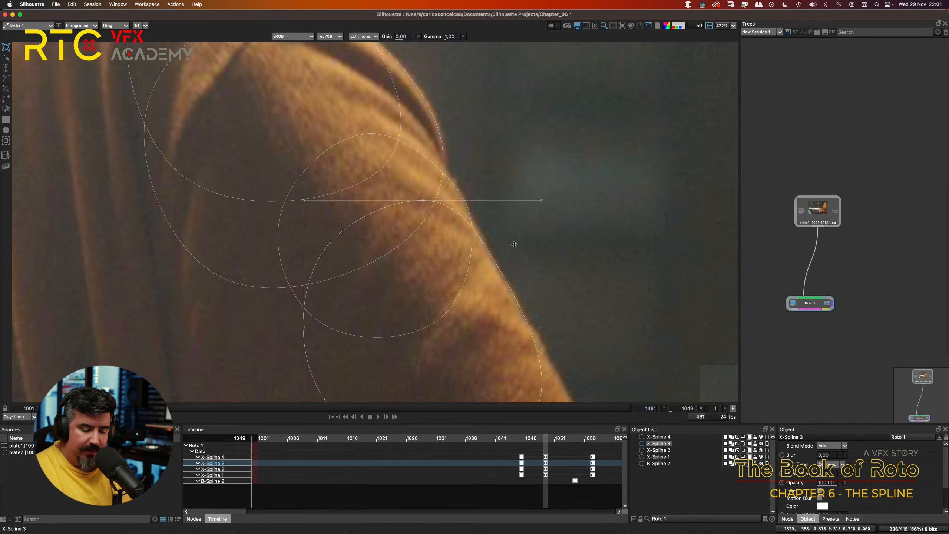
{"action": "left_click_drag", "start_coordinate": [514, 244], "coordinate": [511, 244]}
{"action": "scroll", "coordinate": [491, 291], "scroll_direction": "down", "scroll_amount": 3}
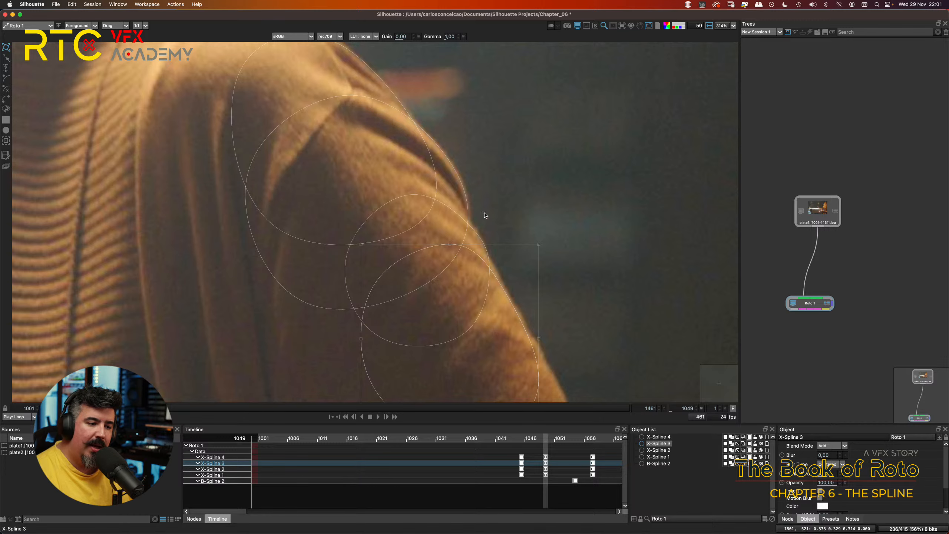
Step: At keyframe 1049, nudge X-Spline 2 slightly left and X-Spline 3 slightly right along the upper arm's sleeve edge
{"action": "scroll", "coordinate": [485, 217], "scroll_direction": "up", "scroll_amount": 2}
{"action": "left_click", "coordinate": [488, 253]}
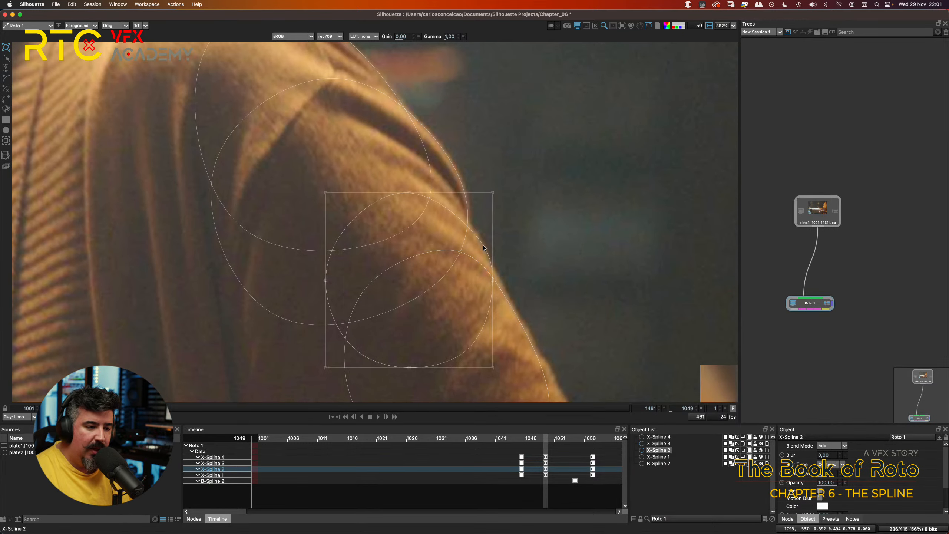
{"action": "key", "text": "Left"}
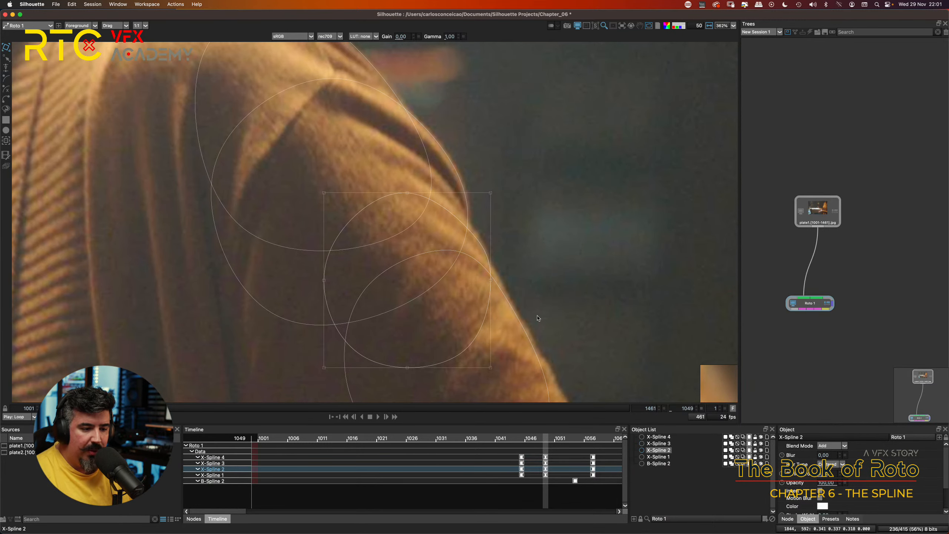
{"action": "left_click", "coordinate": [518, 312]}
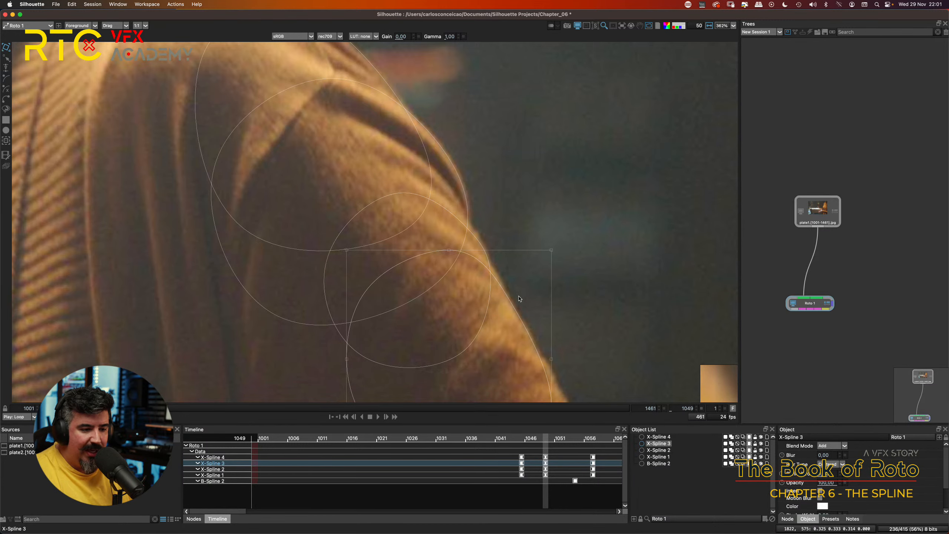
Step: Select X-Spline 1 over the sleeve fold at frame 1049 and nudge it slightly left onto the fold's outer edge
{"action": "left_click_drag", "start_coordinate": [449, 98], "coordinate": [487, 140]}
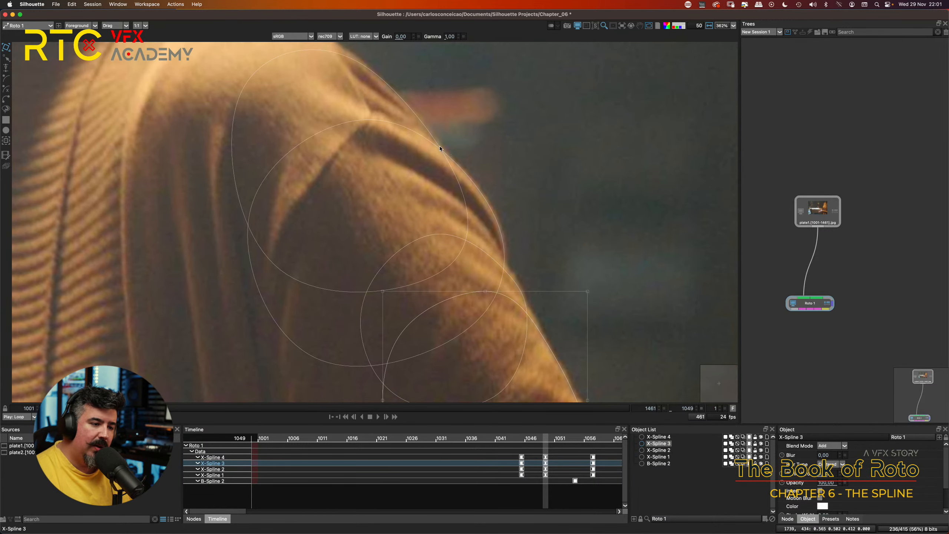
{"action": "left_click", "coordinate": [445, 150]}
{"action": "key", "text": "Left"}
{"action": "key", "text": "Left"}
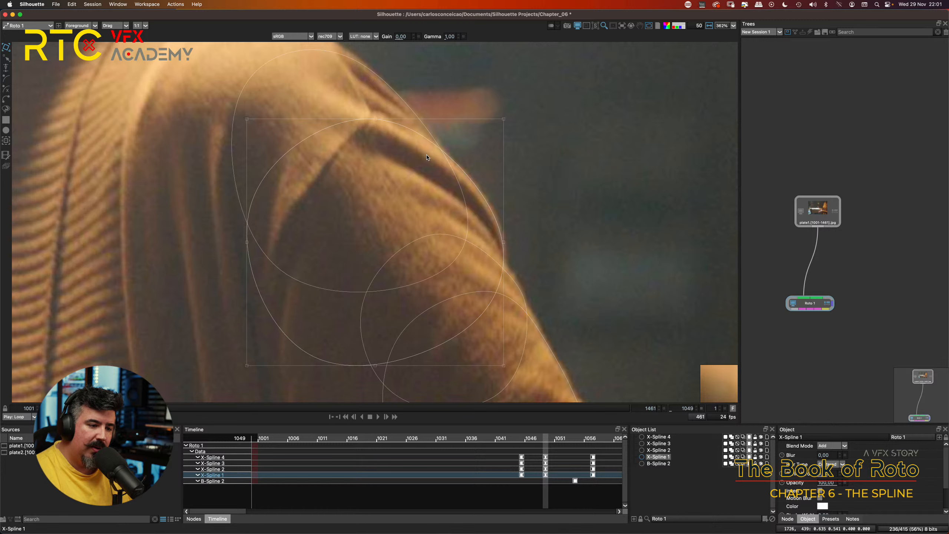
Step: Select X-Spline 4 on the shoulder at frame 1049 and fine-tune its position slightly left and down along the shoulder edge
{"action": "left_click", "coordinate": [390, 90]}
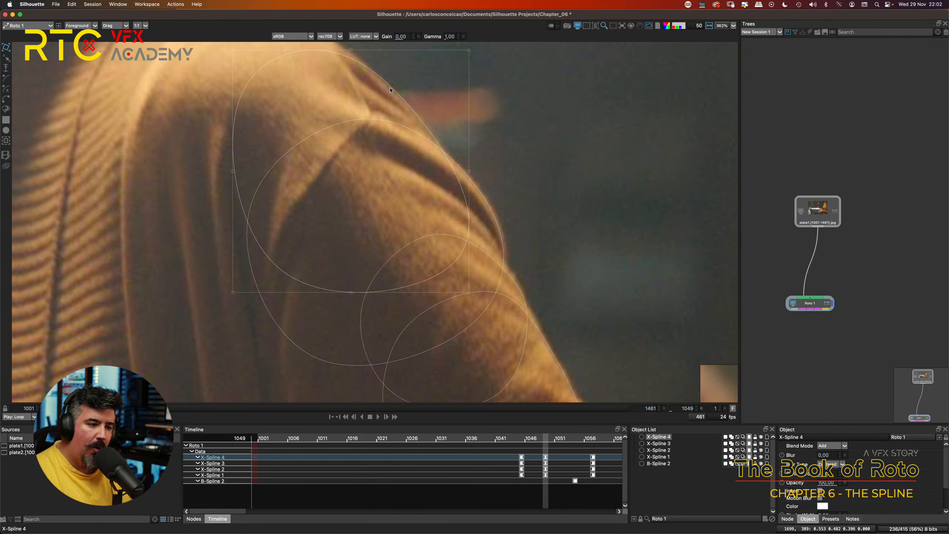
{"action": "key", "text": "Left"}
{"action": "key", "text": "Left"}
{"action": "key", "text": "Right"}
{"action": "key", "text": "Right"}
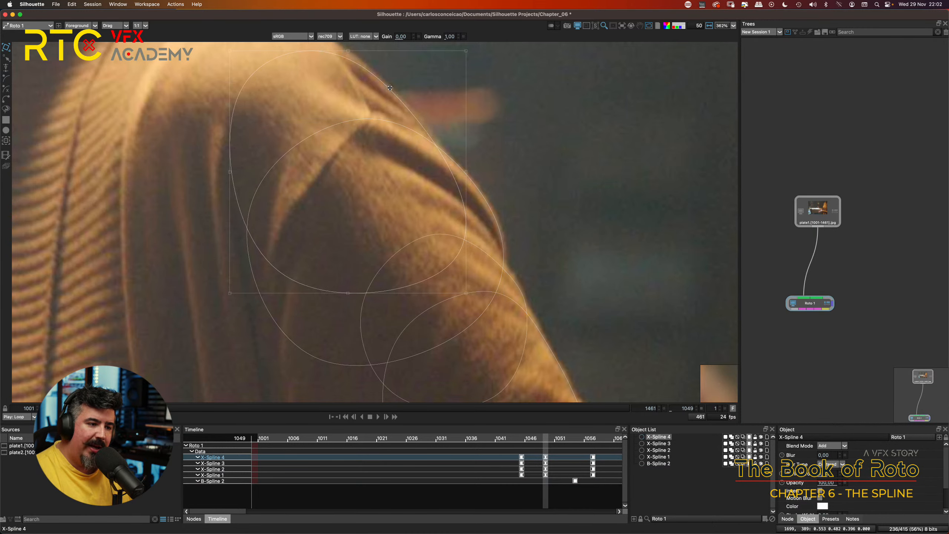
{"action": "key", "text": "Down"}
{"action": "key", "text": "Right"}
{"action": "key", "text": "Left"}
{"action": "key", "text": "Left"}
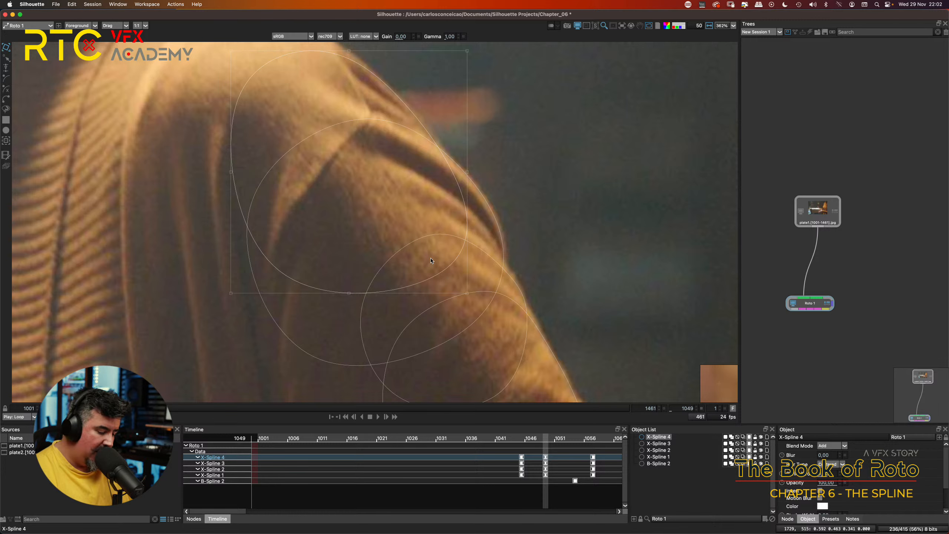
Step: Compare the X-Splines' fit along the shoulder and sleeve by alternating between keyframes 1045 and 1049
{"action": "key", "text": "shift+z"}
{"action": "key", "text": "shift+x"}
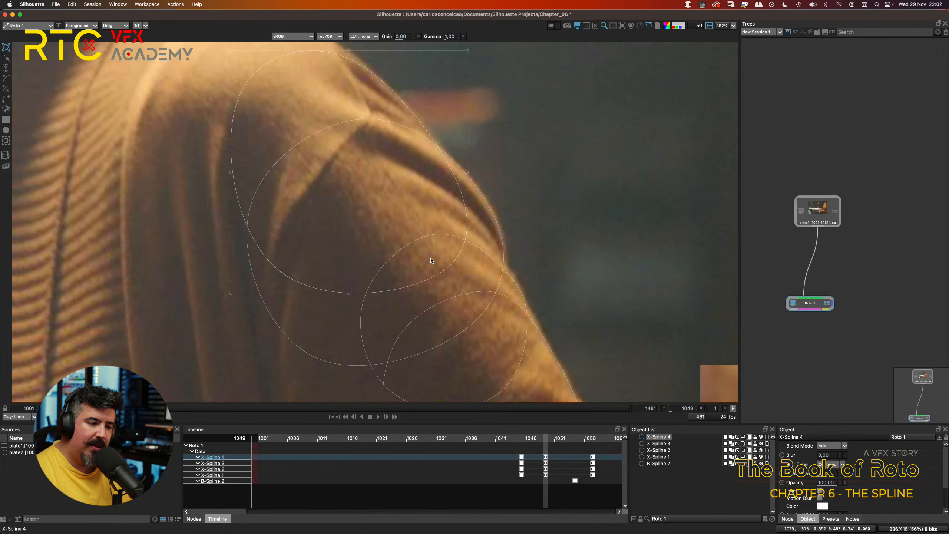
{"action": "key", "text": "shift+z"}
{"action": "key", "text": "shift+x"}
{"action": "key", "text": "shift+z"}
{"action": "key", "text": "shift+x"}
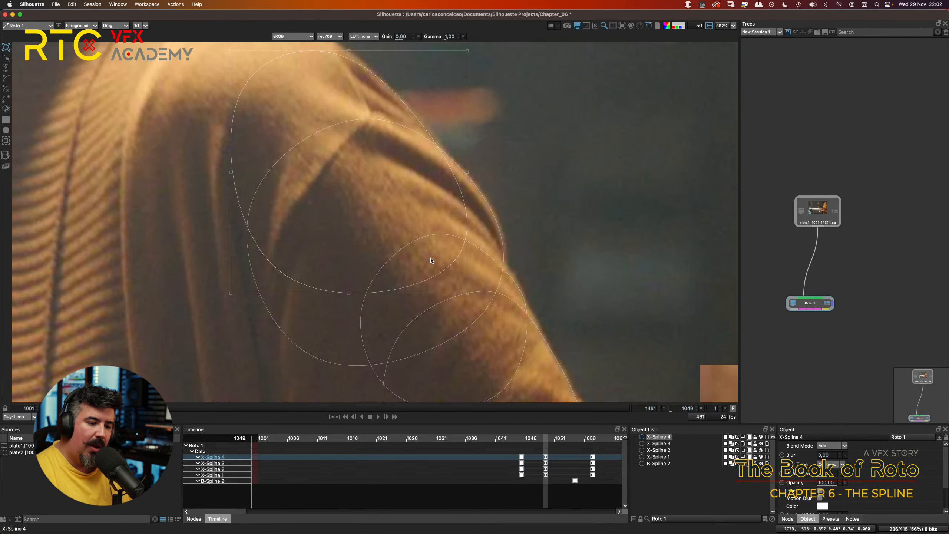
{"action": "key", "text": "shift+z"}
{"action": "key", "text": "shift+x"}
{"action": "key", "text": "shift+z"}
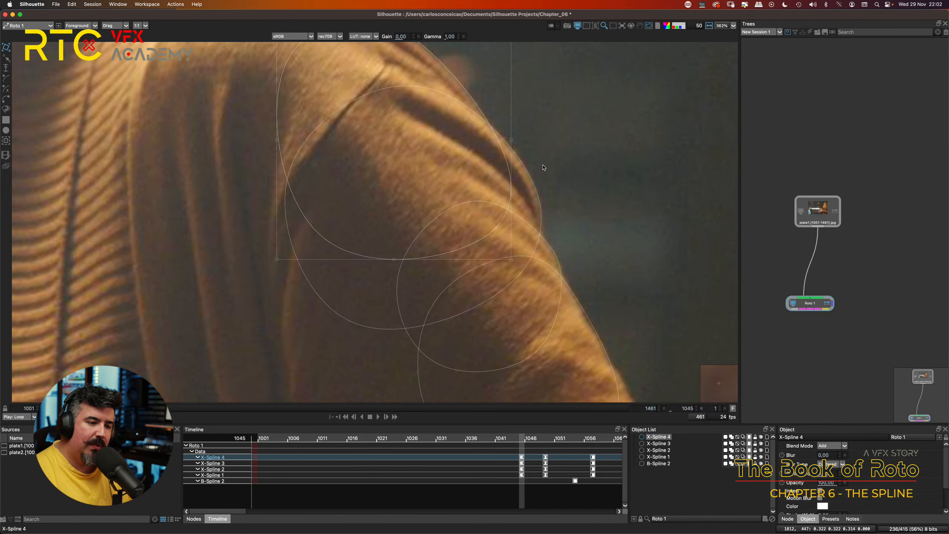
{"action": "key", "text": "shift+x"}
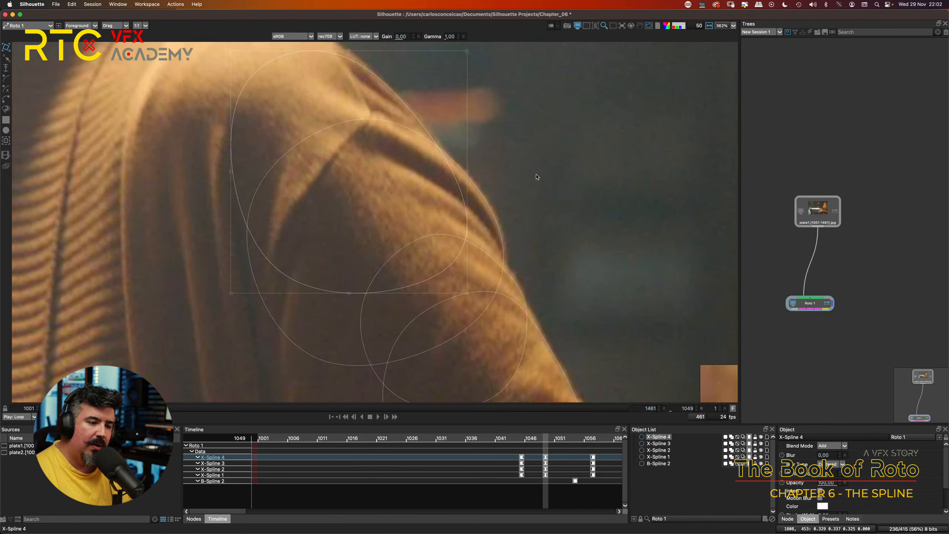
Step: Select all four X-Splines and check their fit on the shoulder and sleeve at keyframes 1045 and 1049 and in-between frame 1047
{"action": "left_click", "coordinate": [502, 194]}
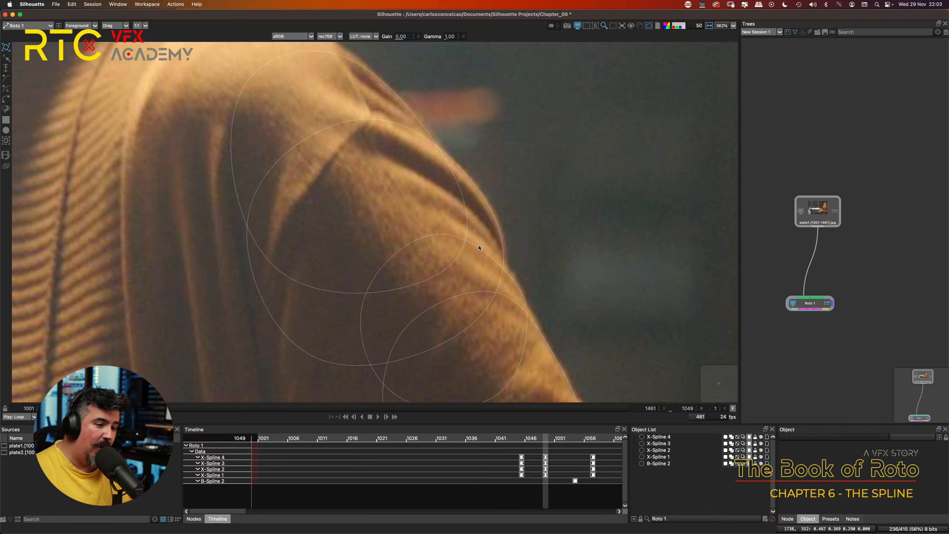
{"action": "left_click_drag", "start_coordinate": [530, 203], "coordinate": [381, 306]}
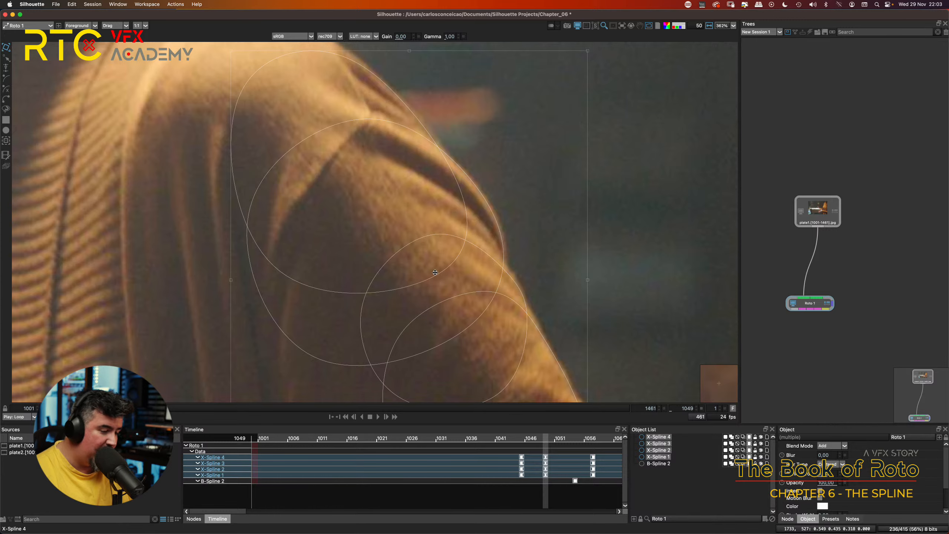
{"action": "key", "text": "shift+z"}
{"action": "key", "text": "shift+x"}
{"action": "key", "text": "shift+z"}
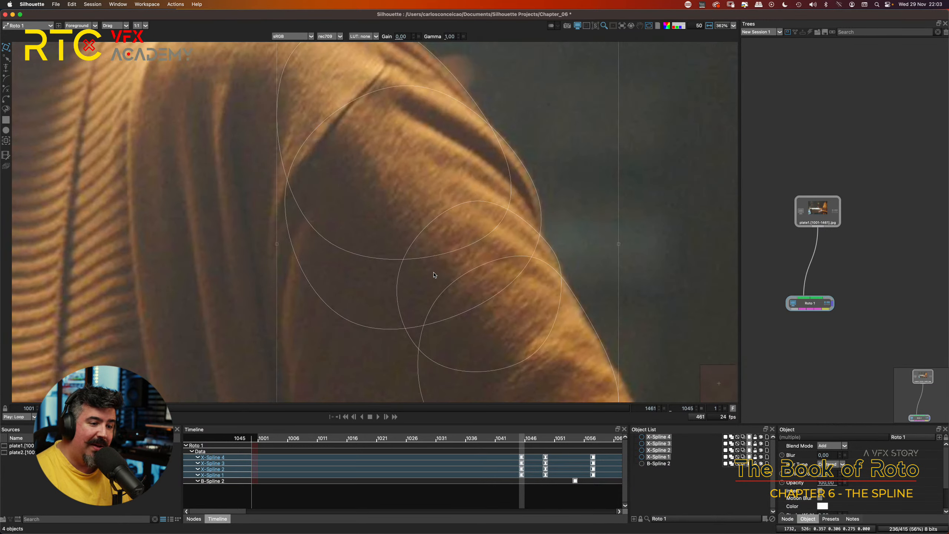
{"action": "key", "text": "Right"}
{"action": "key", "text": "Right"}
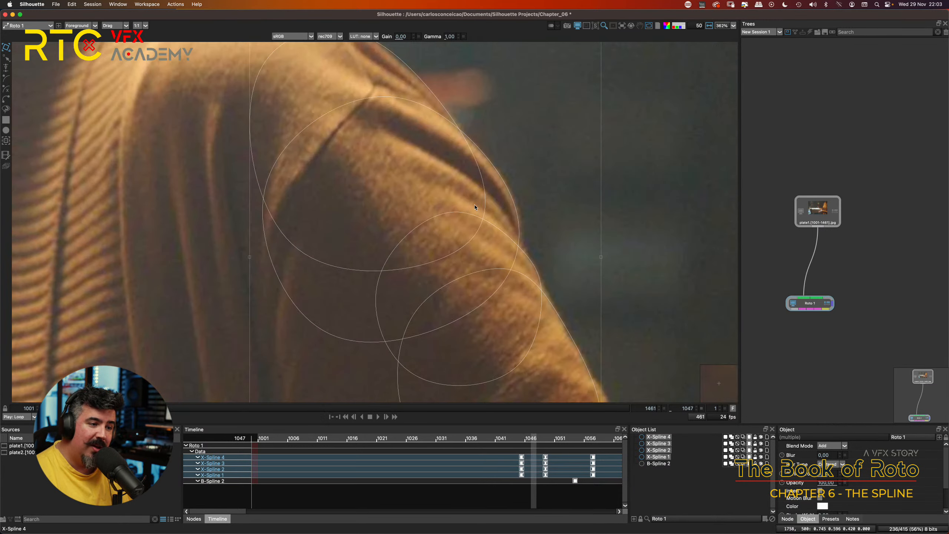
{"action": "left_click_drag", "start_coordinate": [422, 61], "coordinate": [409, 123]}
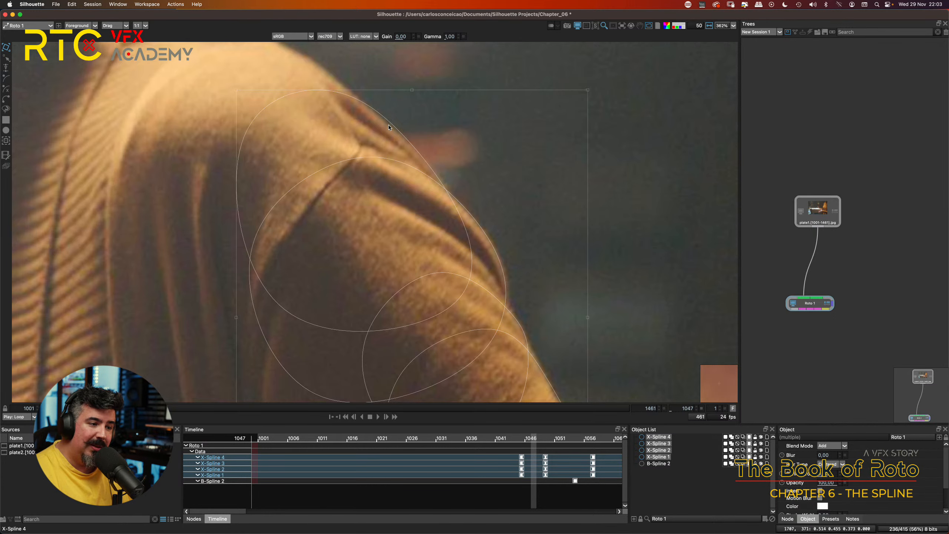
{"action": "left_click_drag", "start_coordinate": [533, 328], "coordinate": [474, 202]}
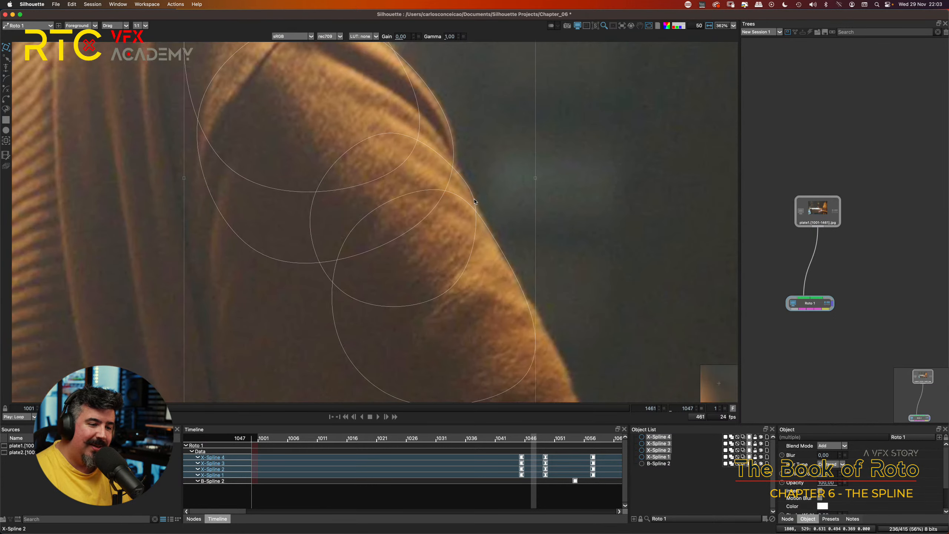
{"action": "key", "text": "Right"}
{"action": "key", "text": "Right"}
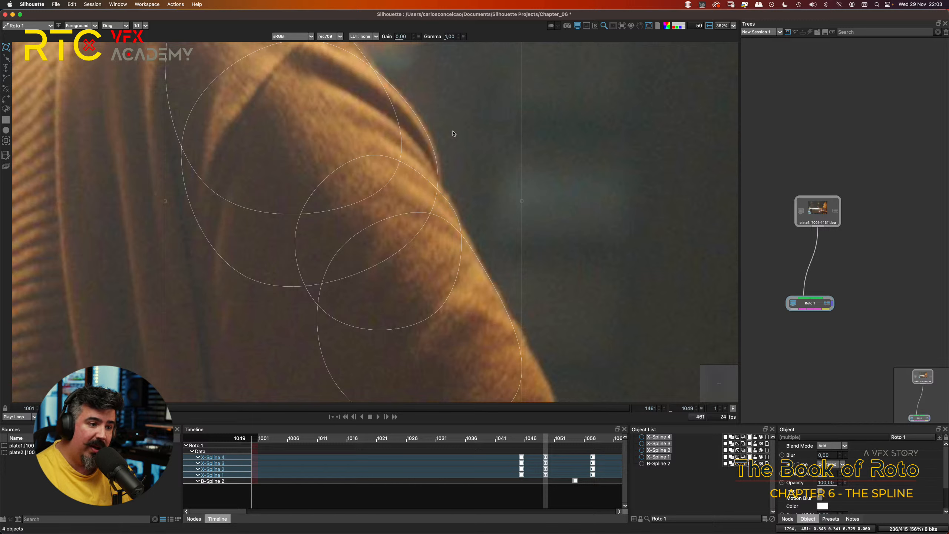
Step: At keyframe 1049, select only X-Spline 1 and nudge it slightly right onto the sleeve fold's outer edge
{"action": "left_click", "coordinate": [439, 138]}
{"action": "left_click", "coordinate": [434, 140]}
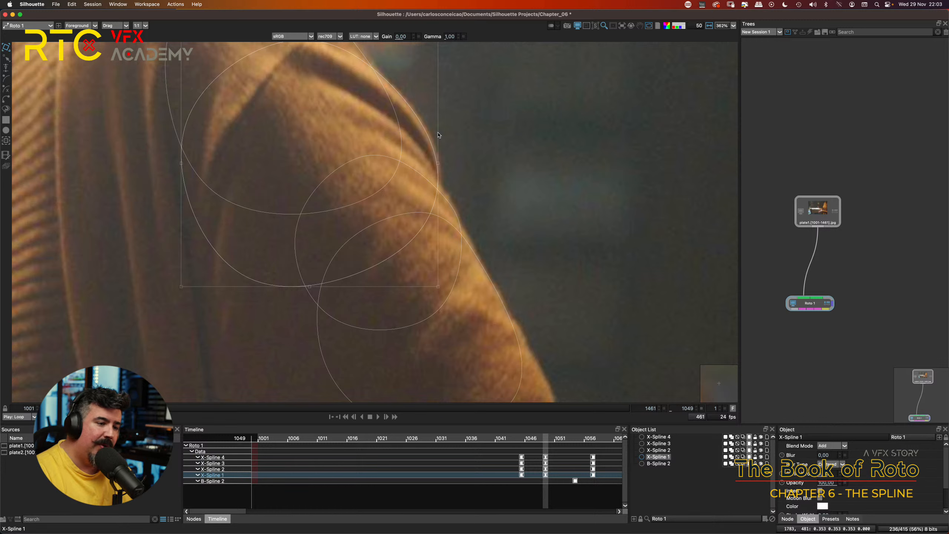
{"action": "key", "text": "Right"}
{"action": "key", "text": "Right"}
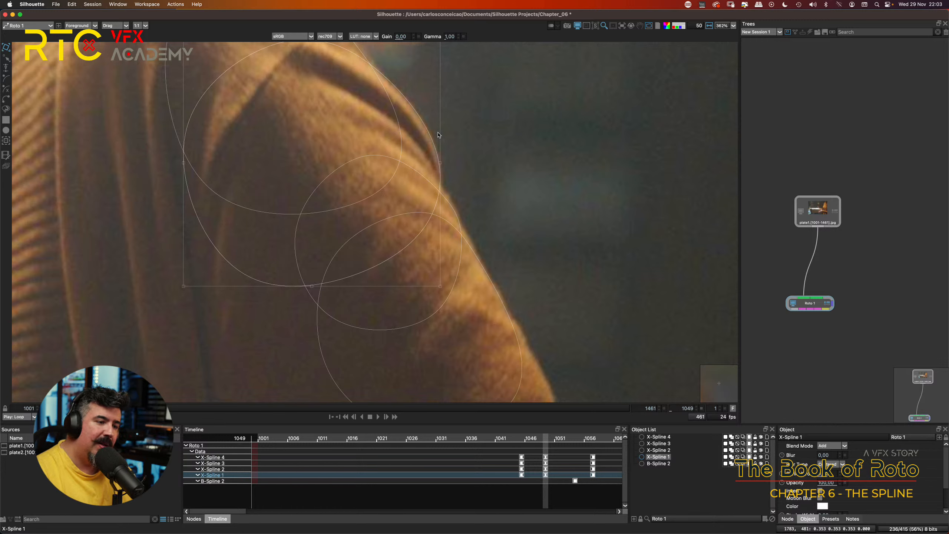
Step: At frame 1049, nudge X-Spline 2 slightly right and up, and X-Spline 3 slightly right, to follow the sleeve edge
{"action": "left_click", "coordinate": [455, 208]}
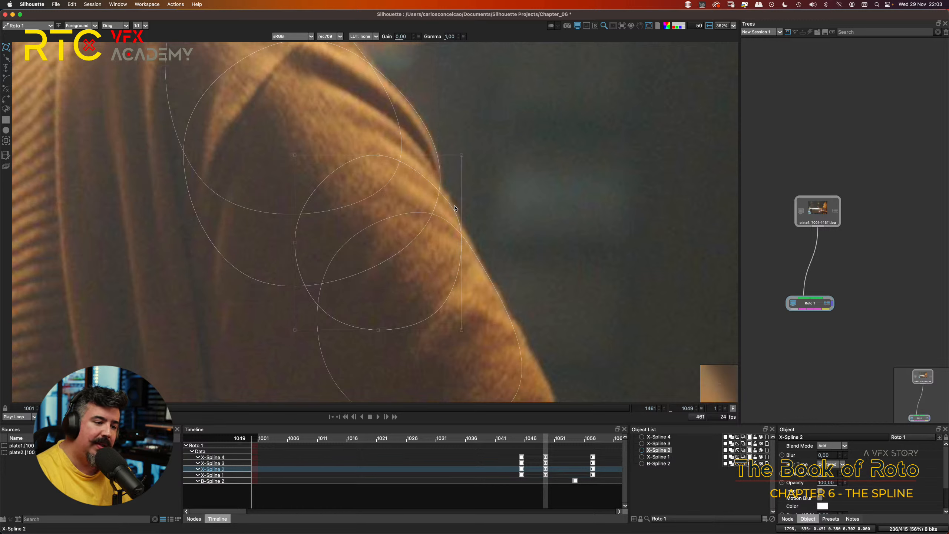
{"action": "key", "text": "Right"}
{"action": "key", "text": "Up"}
{"action": "key", "text": "Right"}
{"action": "key", "text": "Up"}
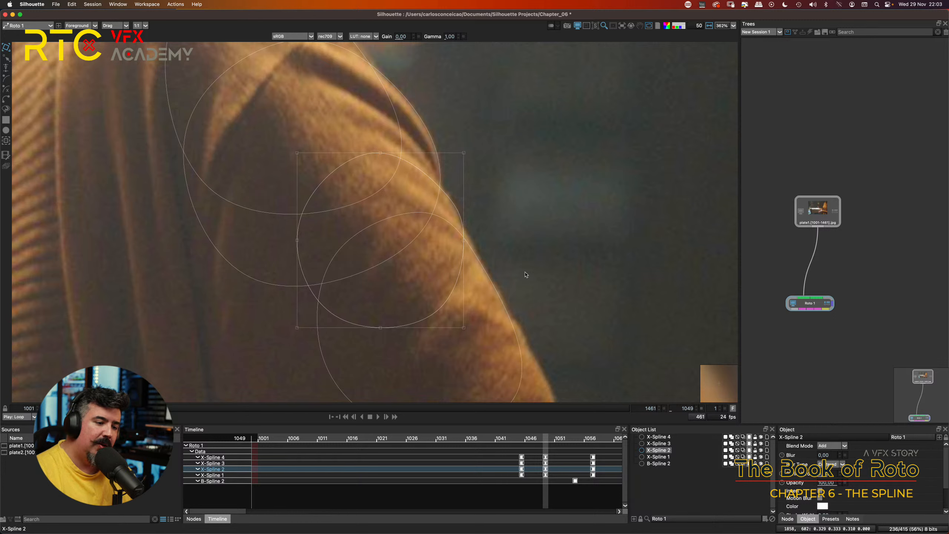
{"action": "left_click", "coordinate": [480, 218]}
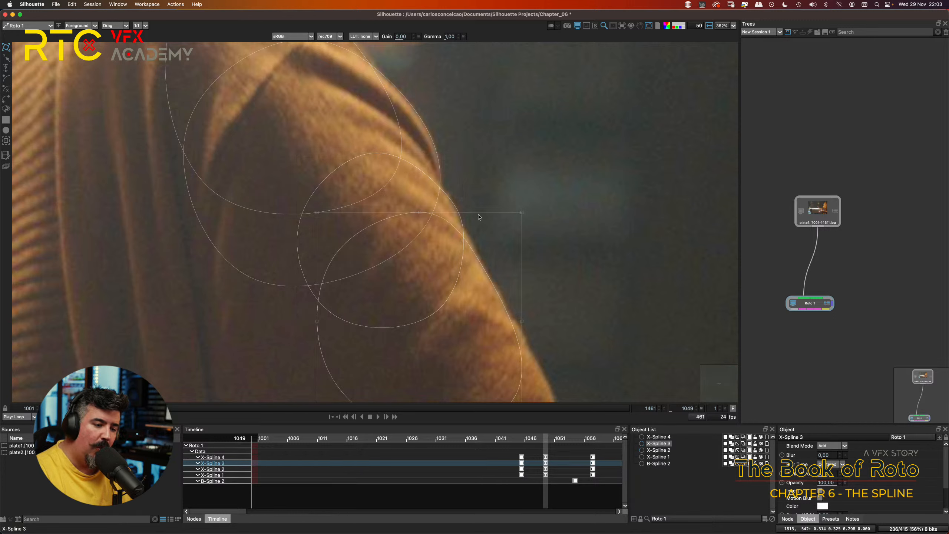
{"action": "key", "text": "Right"}
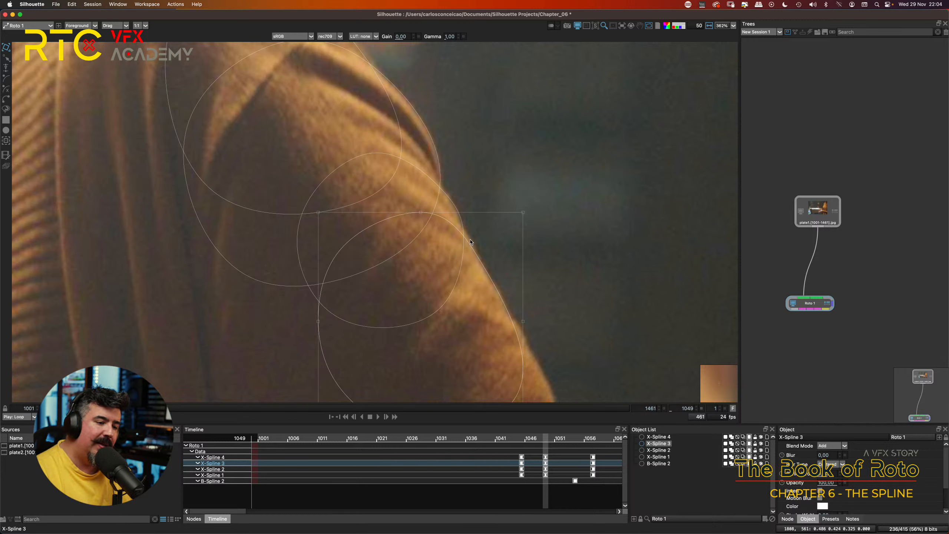
Step: Reshape X-Spline 3 at frame 1049 by moving its upper control point slightly up and right to the sleeve edge, and deselect it
{"action": "left_click", "coordinate": [464, 263]}
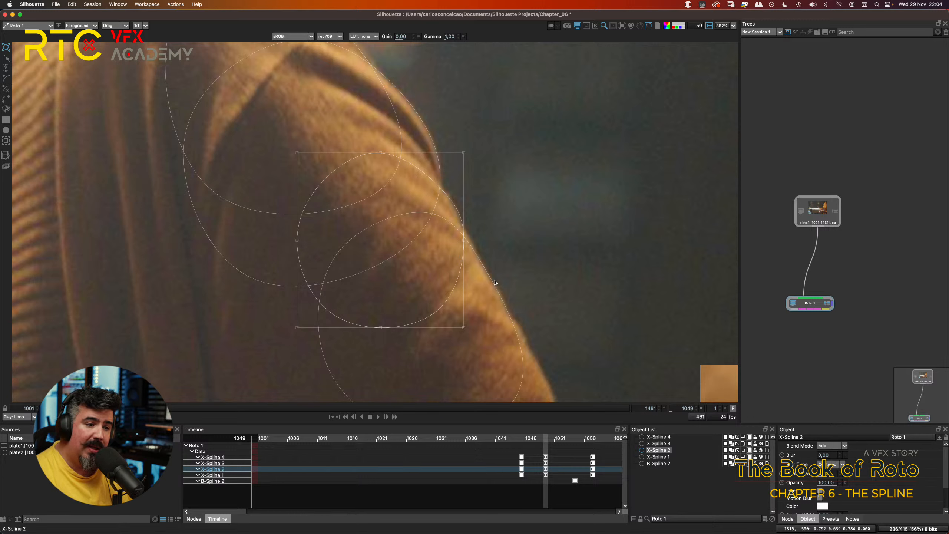
{"action": "left_click", "coordinate": [475, 235]}
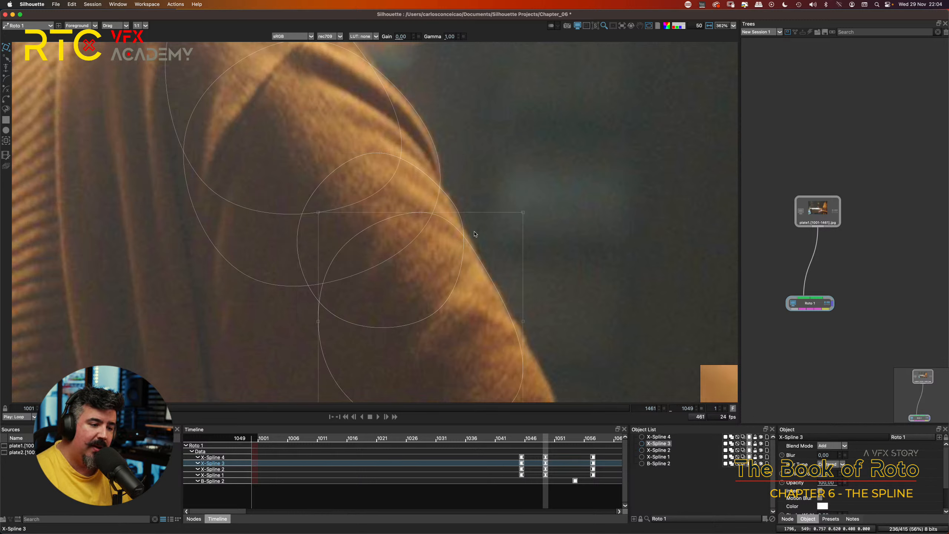
{"action": "key", "text": "r"}
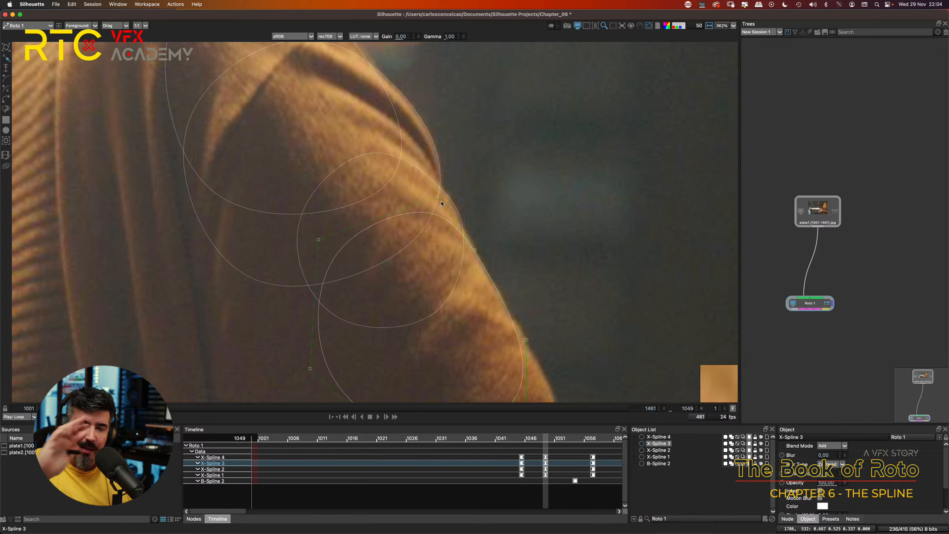
{"action": "left_click_drag", "start_coordinate": [436, 196], "coordinate": [443, 192]}
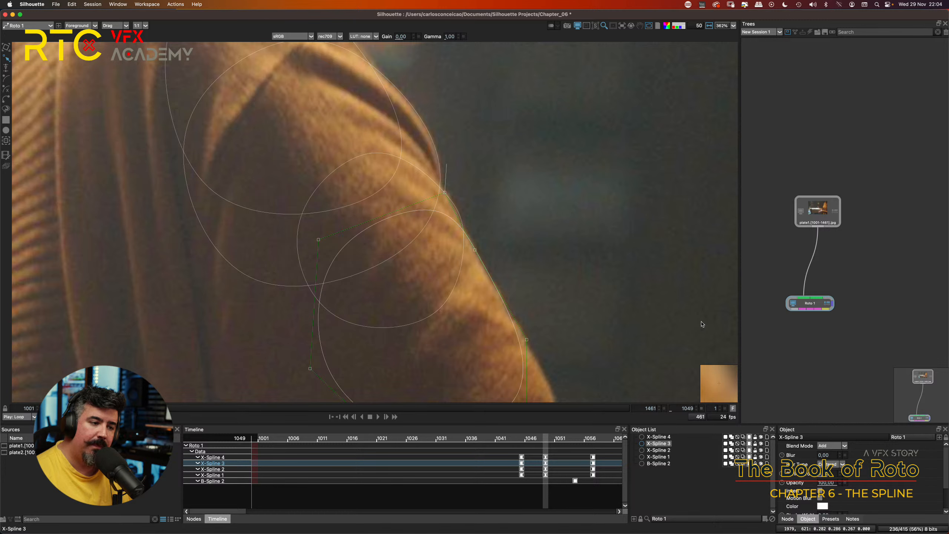
{"action": "key", "text": "t"}
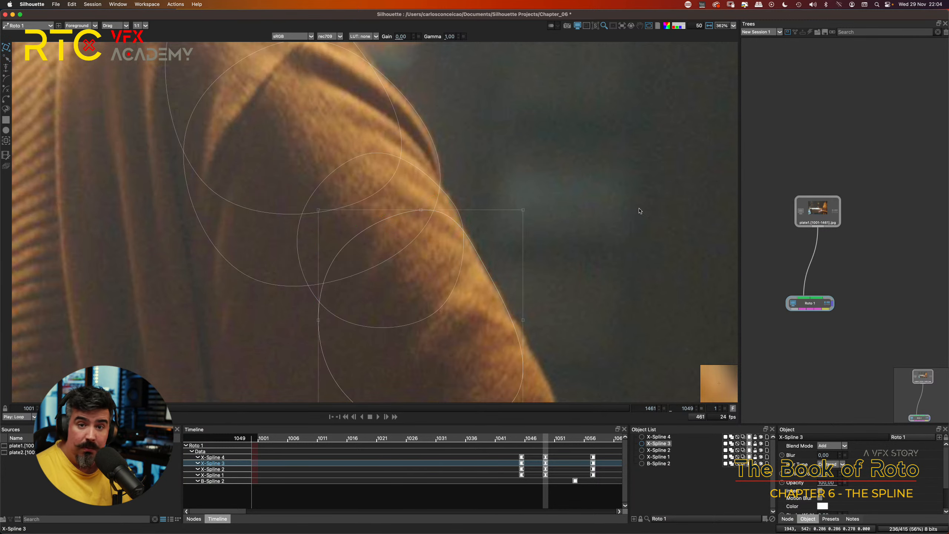
{"action": "left_click", "coordinate": [625, 183]}
Step: Zoom out and check frame by frame how all four X-Splines follow the shoulder and arm between 1045 and 1049
{"action": "left_click_drag", "start_coordinate": [535, 183], "coordinate": [524, 246]}
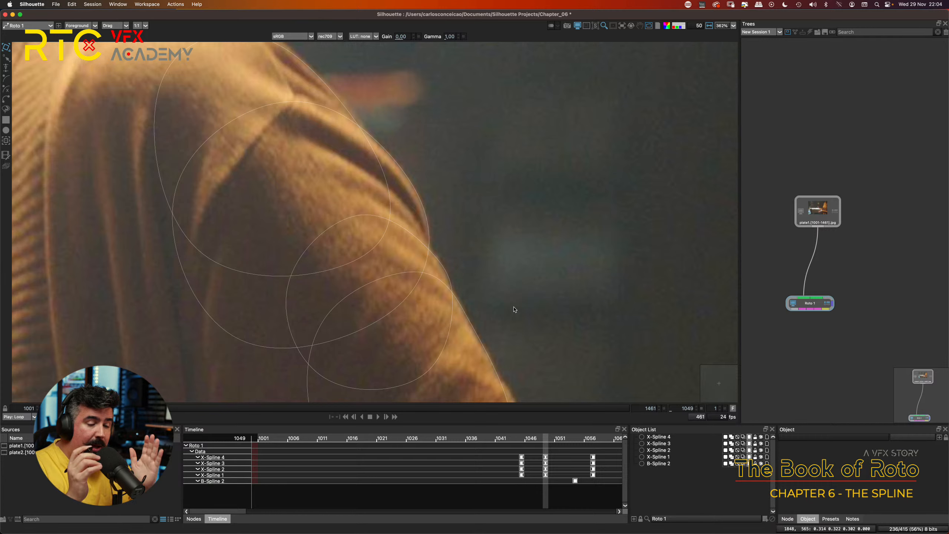
{"action": "scroll", "coordinate": [414, 292], "scroll_direction": "down", "scroll_amount": 4}
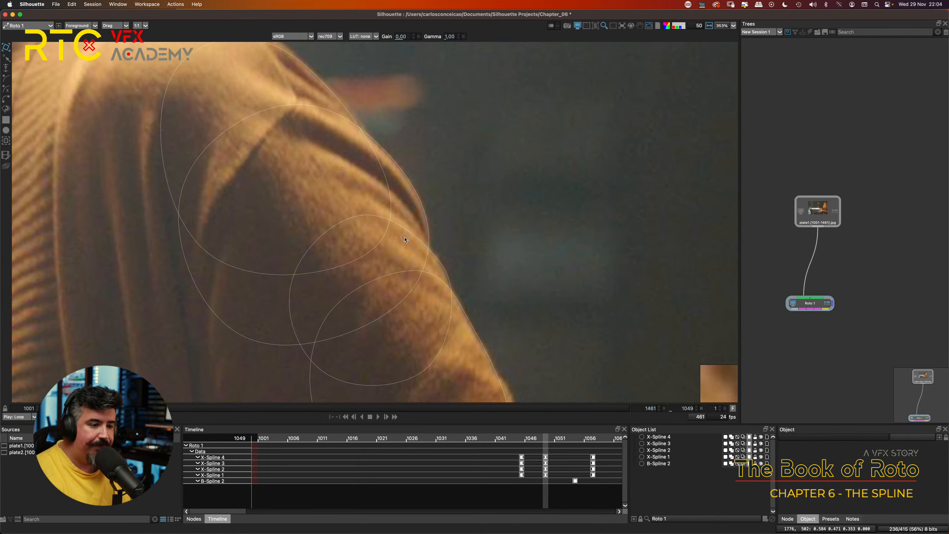
{"action": "scroll", "coordinate": [412, 244], "scroll_direction": "down", "scroll_amount": 3}
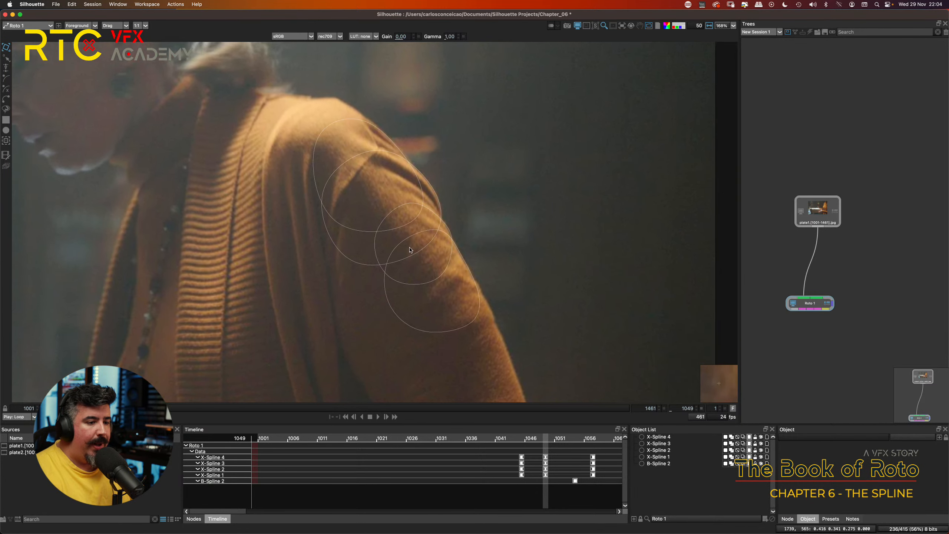
{"action": "key", "text": "Left"}
{"action": "key", "text": "Left"}
{"action": "key", "text": "Left"}
{"action": "key", "text": "Left"}
{"action": "key", "text": "Left"}
{"action": "key", "text": "Left"}
{"action": "key", "text": "Left"}
{"action": "key", "text": "Left"}
{"action": "key", "text": "Left"}
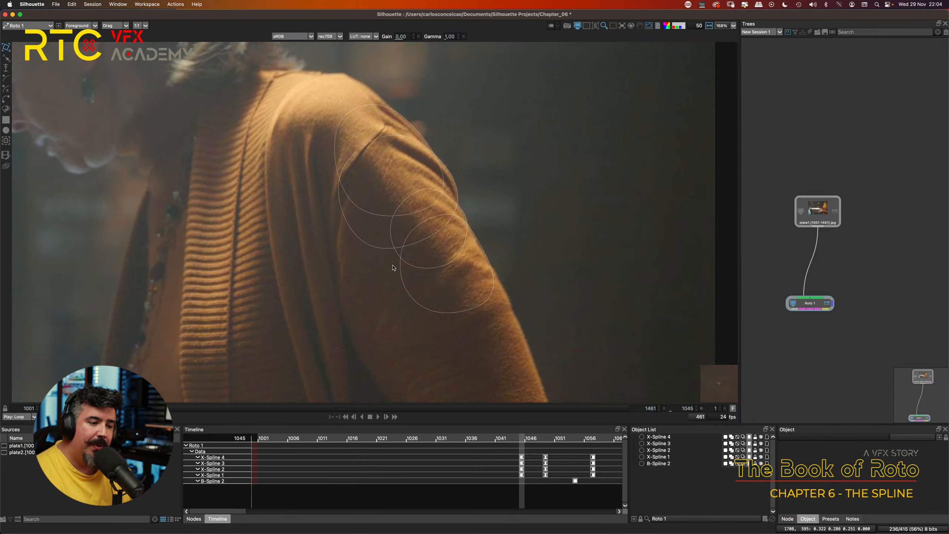
{"action": "key", "text": "Right"}
{"action": "key", "text": "Right"}
{"action": "key", "text": "Right"}
{"action": "key", "text": "Right"}
{"action": "key", "text": "Right"}
{"action": "key", "text": "Right"}
{"action": "key", "text": "Right"}
{"action": "key", "text": "Right"}
{"action": "key", "text": "Right"}
{"action": "key", "text": "Right"}
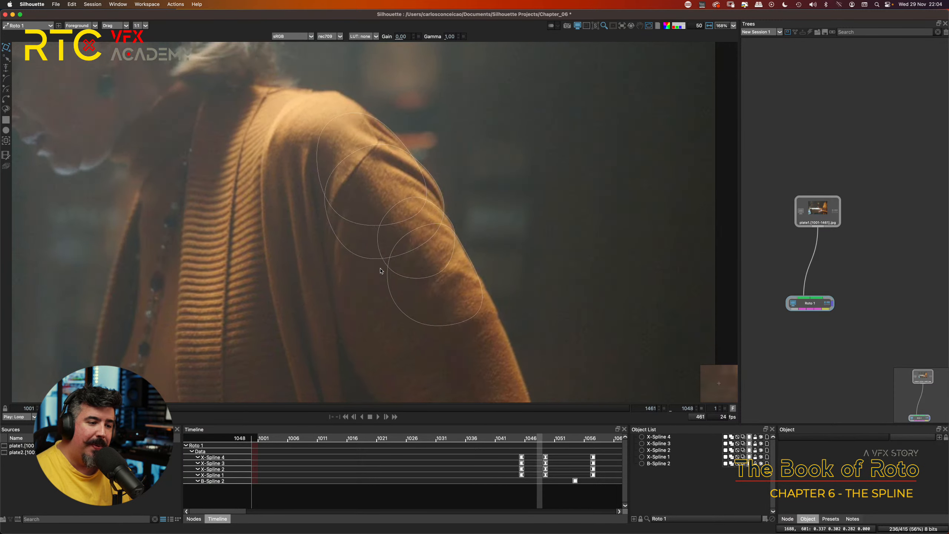
Step: Step back frame by frame from 1048 to 1045 to check how the X-Splines follow the shoulder and sleeve
{"action": "key", "text": "Left"}
{"action": "key", "text": "Left"}
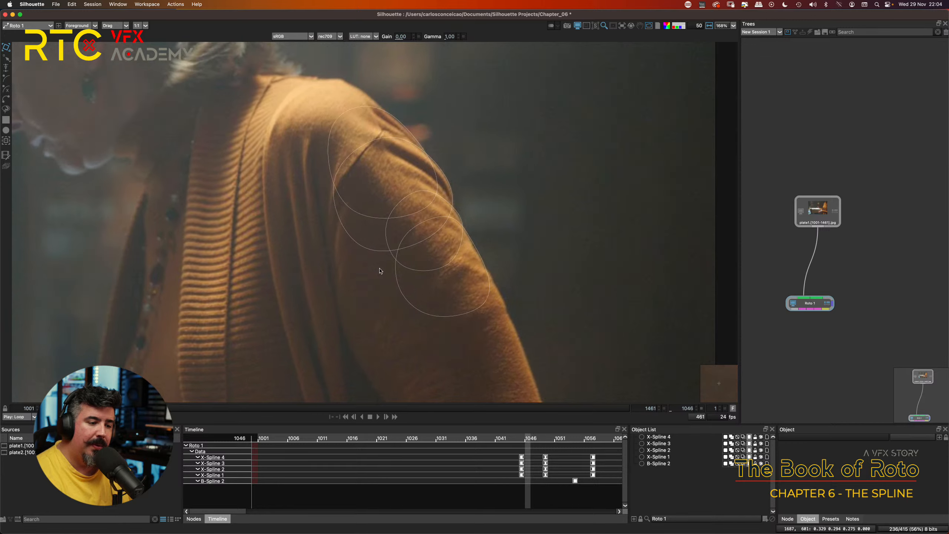
{"action": "key", "text": "Left"}
{"action": "key", "text": "Left"}
{"action": "key", "text": "Left"}
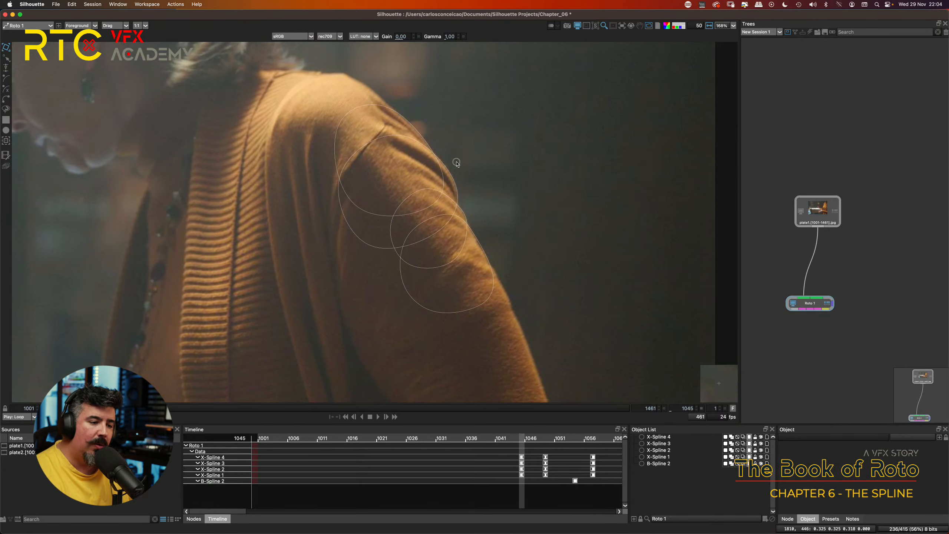
Step: At frame 1045, compare the roto's output matte with the foreground plate close up along the shoulder and sleeve edge
{"action": "scroll", "coordinate": [471, 170], "scroll_direction": "up", "scroll_amount": 2}
{"action": "left_click_drag", "start_coordinate": [470, 169], "coordinate": [415, 235]}
{"action": "key", "text": "a"}
{"action": "key", "text": "a"}
{"action": "key", "text": "a"}
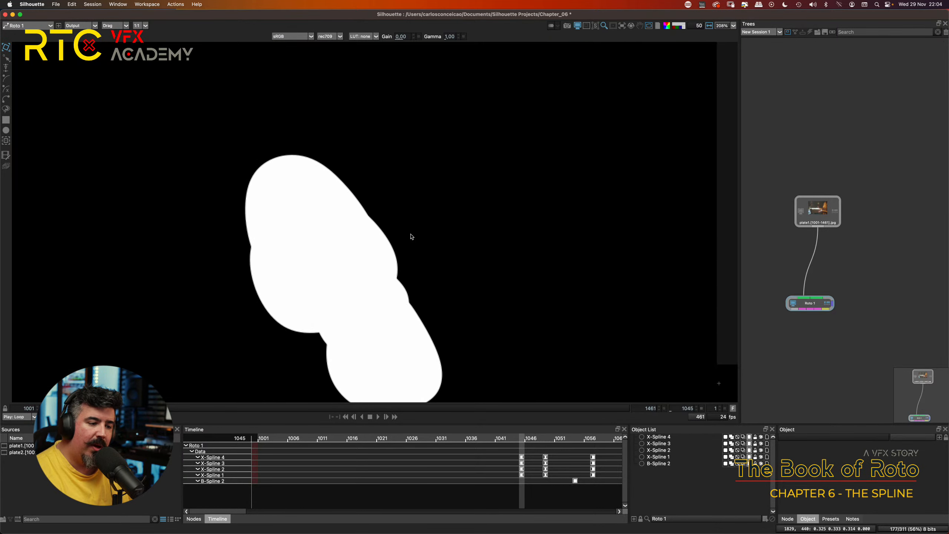
{"action": "key", "text": "a"}
{"action": "key", "text": "a"}
{"action": "key", "text": "a"}
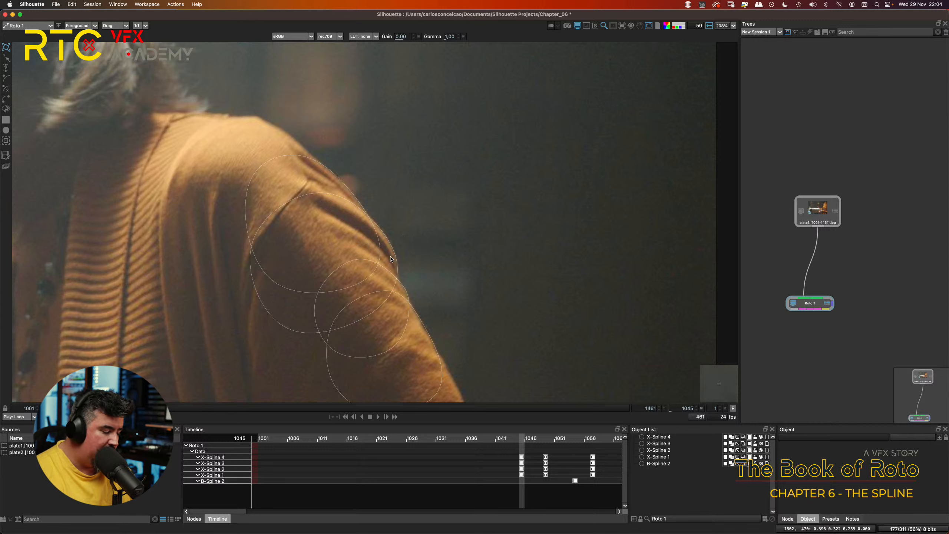
{"action": "key", "text": "a"}
{"action": "key", "text": "a"}
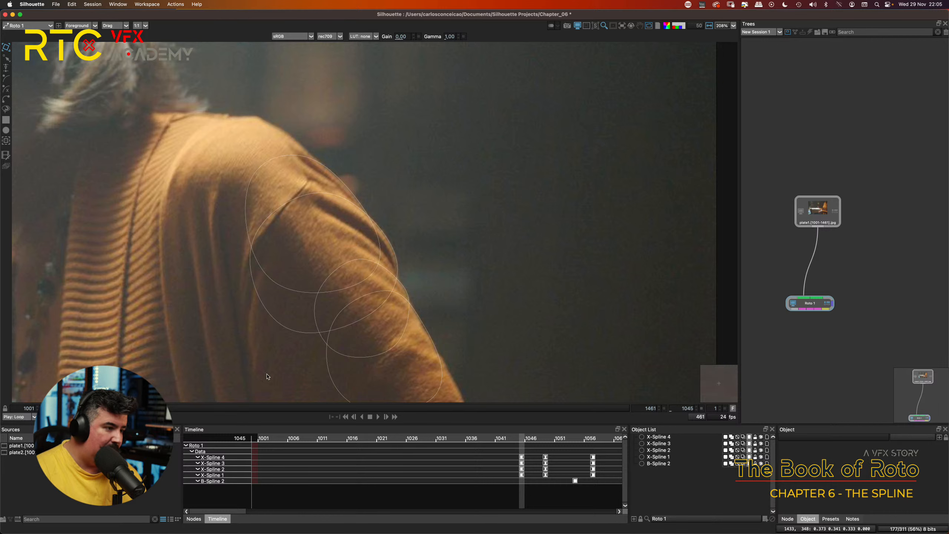
{"action": "left_click", "coordinate": [124, 5]}
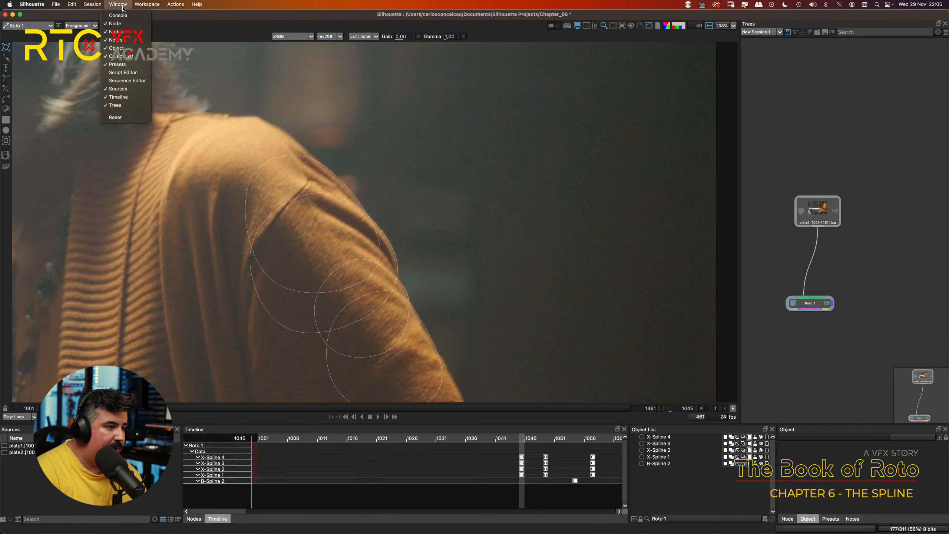
{"action": "left_click", "coordinate": [123, 72]}
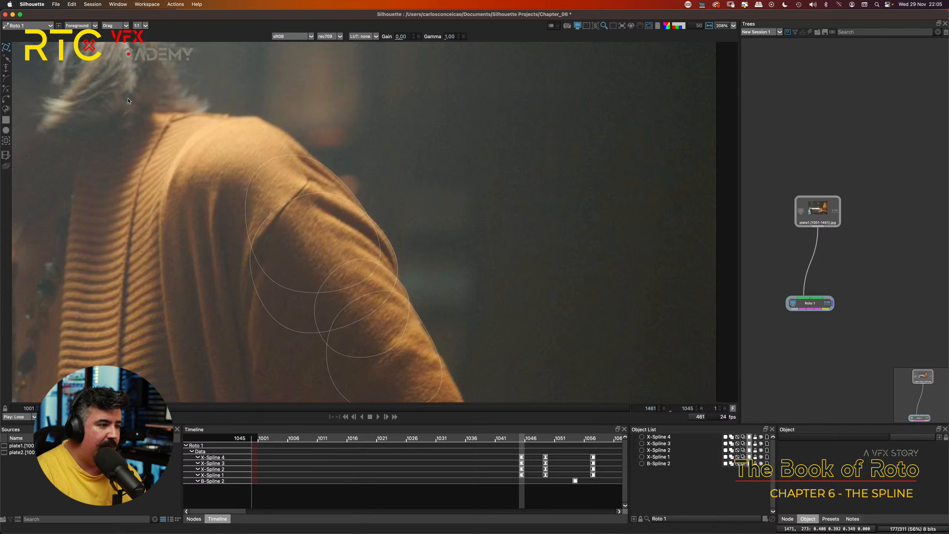
Step: Alternate between the output matte and the foreground view to examine how the overlapping X-Splines merge into one silhouette
{"action": "key", "text": "o"}
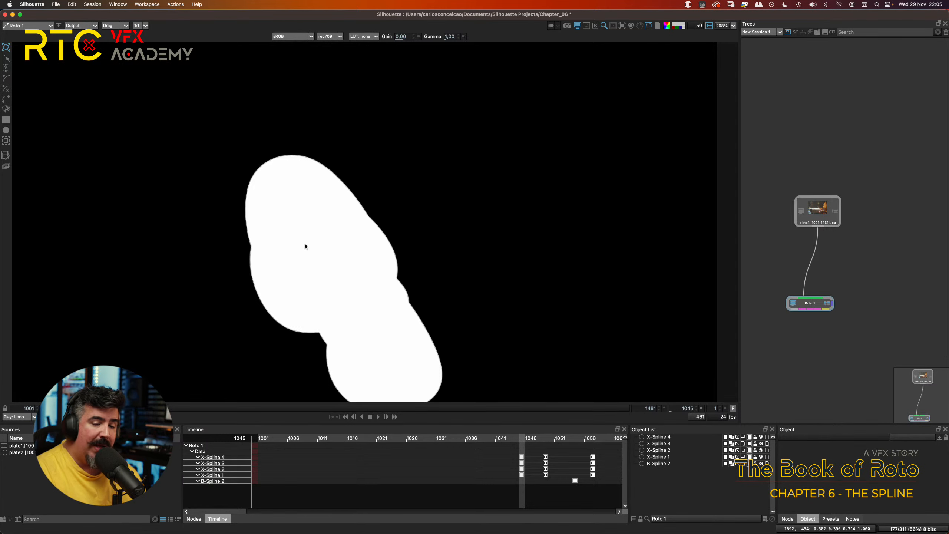
{"action": "key", "text": "1"}
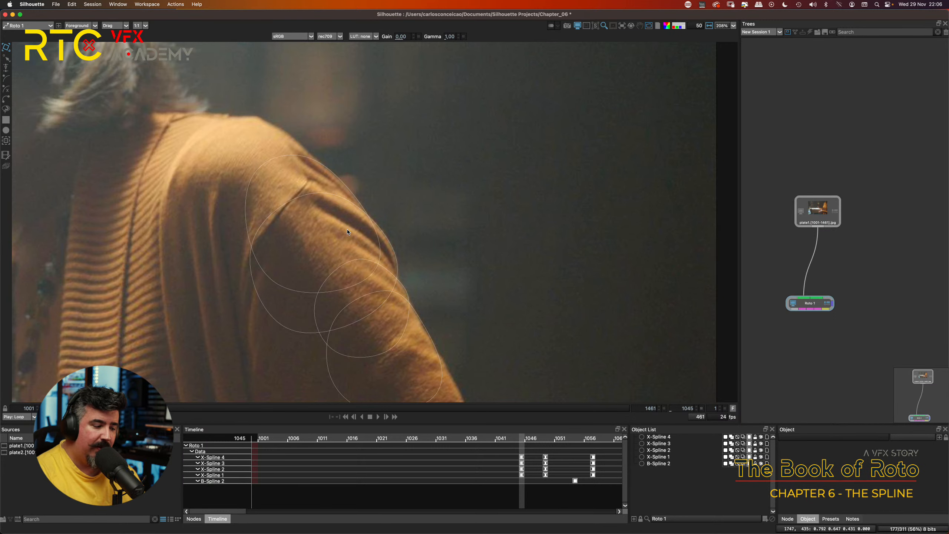
{"action": "key", "text": "a"}
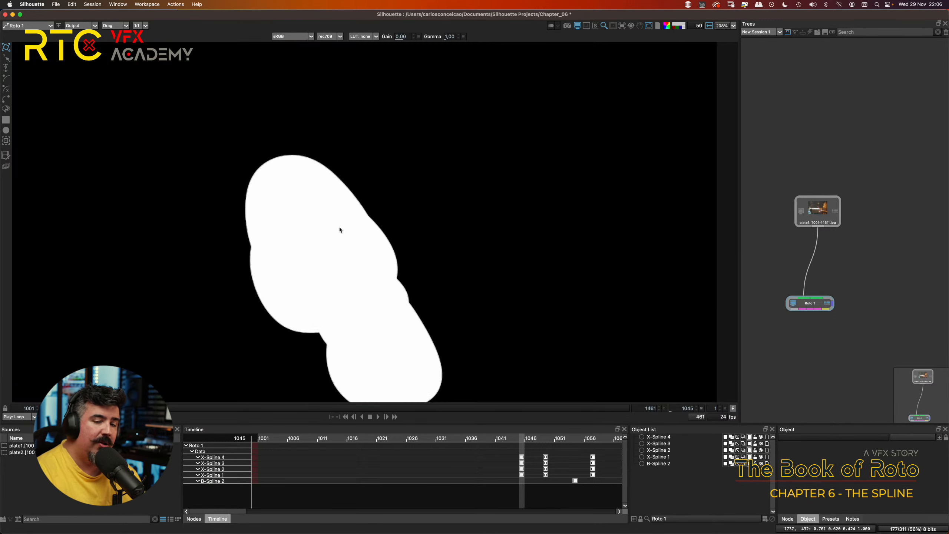
{"action": "left_click", "coordinate": [311, 202]}
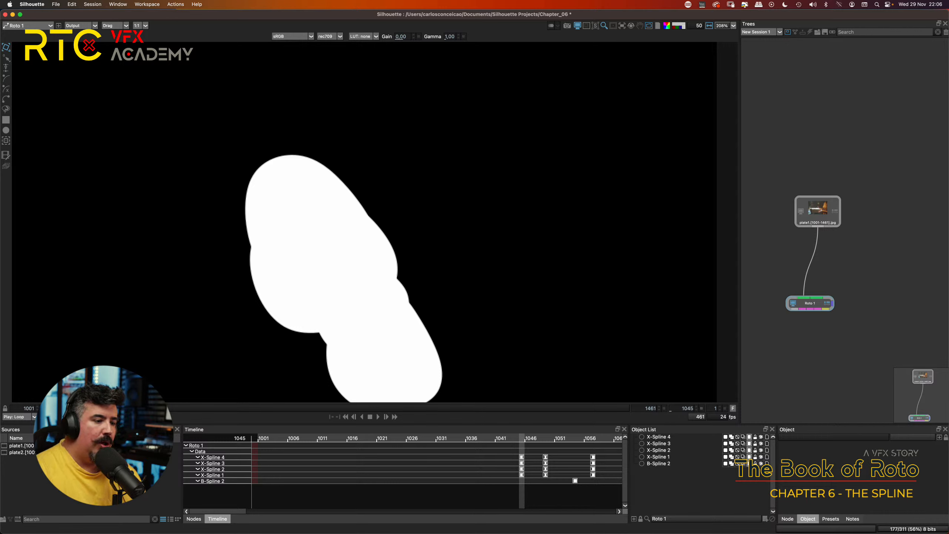
{"action": "key", "text": "1"}
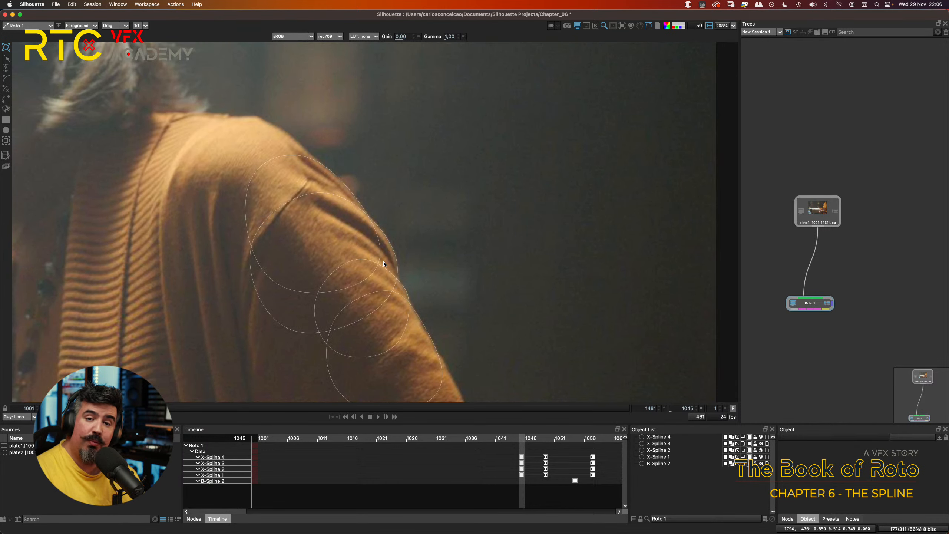
{"action": "key", "text": "2"}
{"action": "key", "text": "1"}
{"action": "key", "text": "2"}
{"action": "key", "text": "1"}
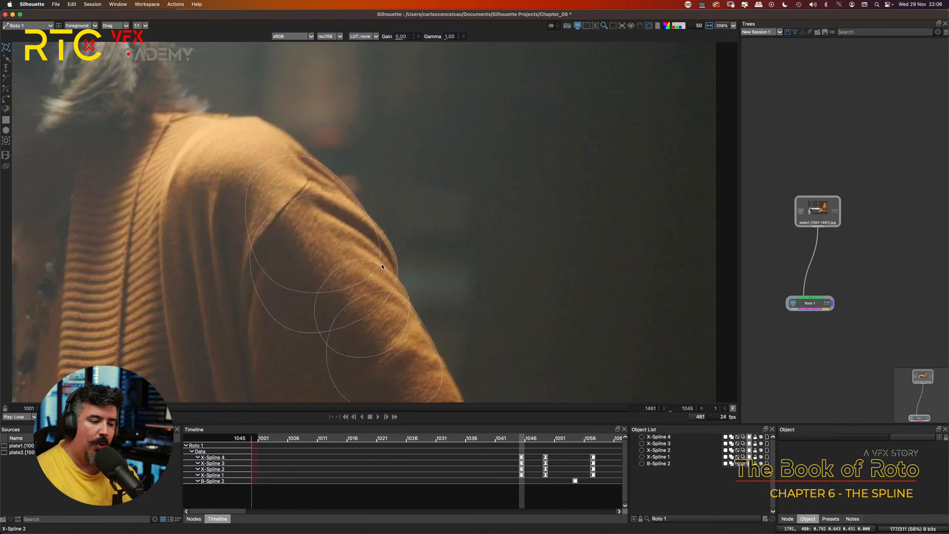
{"action": "left_click", "coordinate": [413, 251]}
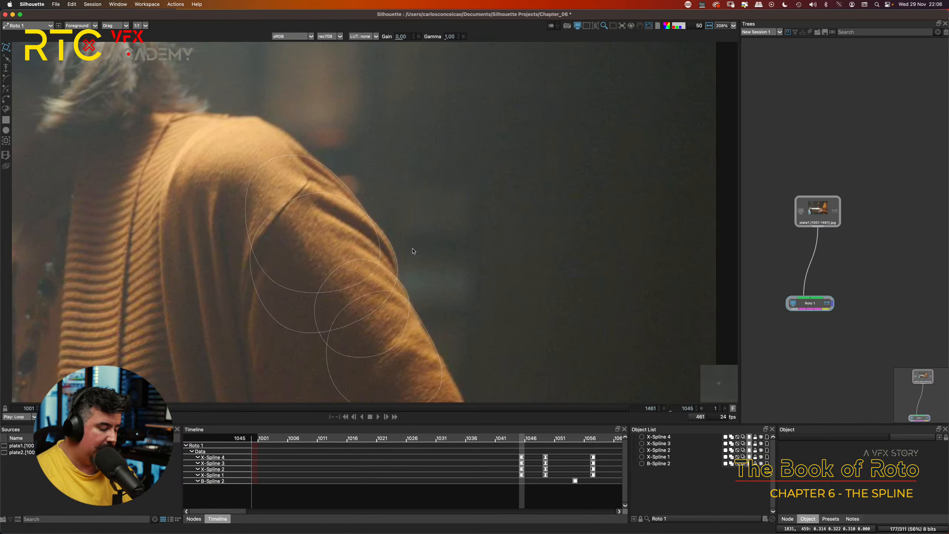